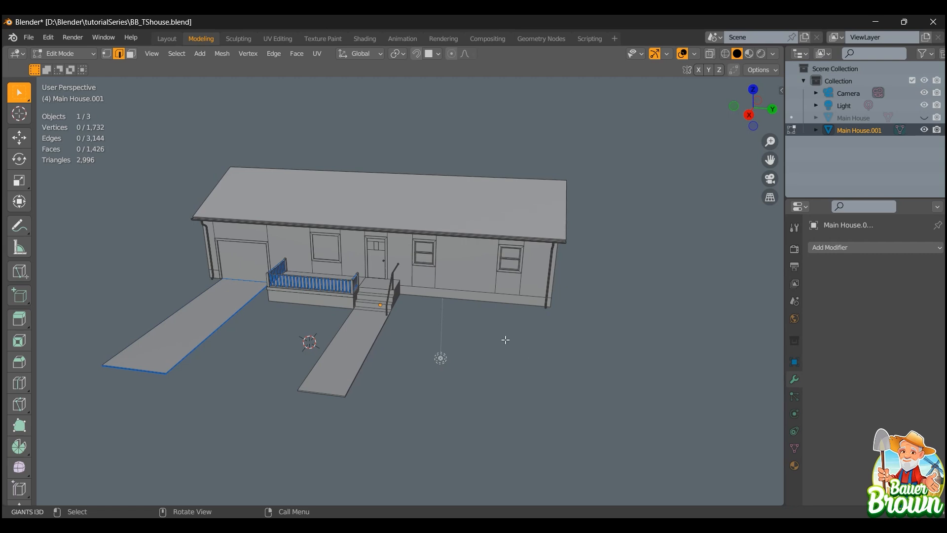
scroll(506, 340, "up", 2)
scroll(506, 340, "down", 2)
mouse_move(512, 355)
middle_mouse_down()
mouse_move(555, 352)
mouse_move(500, 359)
middle_mouse_up()
scroll(495, 370, "up", 2)
scroll(517, 375, "down", 1)
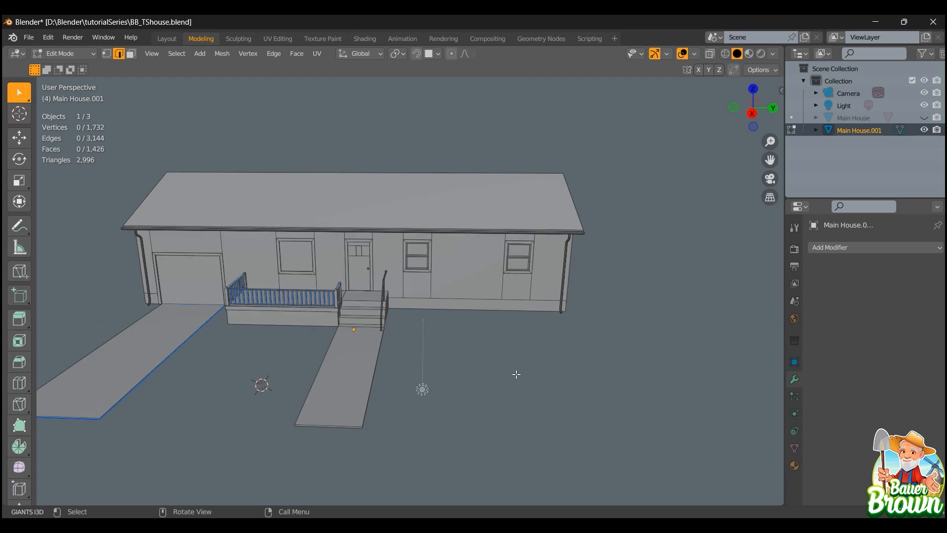
scroll(522, 375, "down", 1)
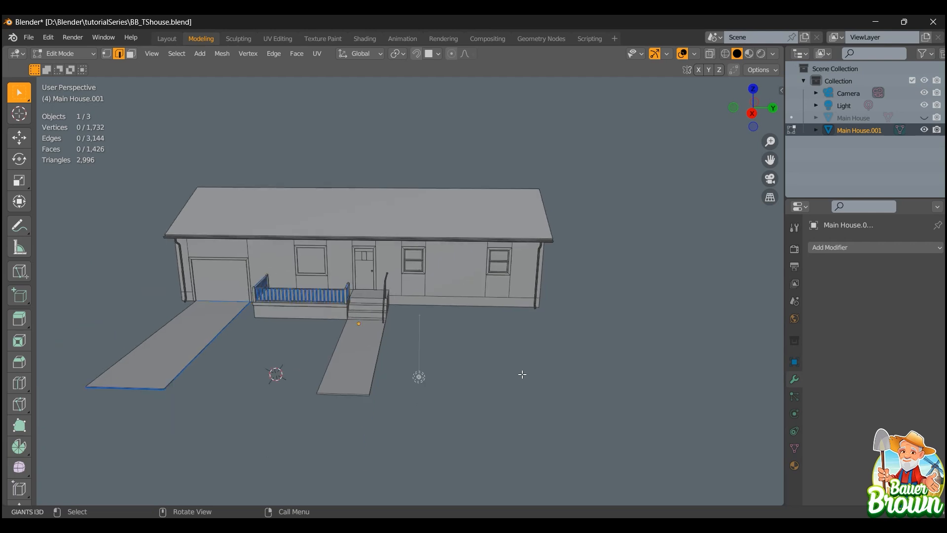
scroll(523, 374, "up", 2)
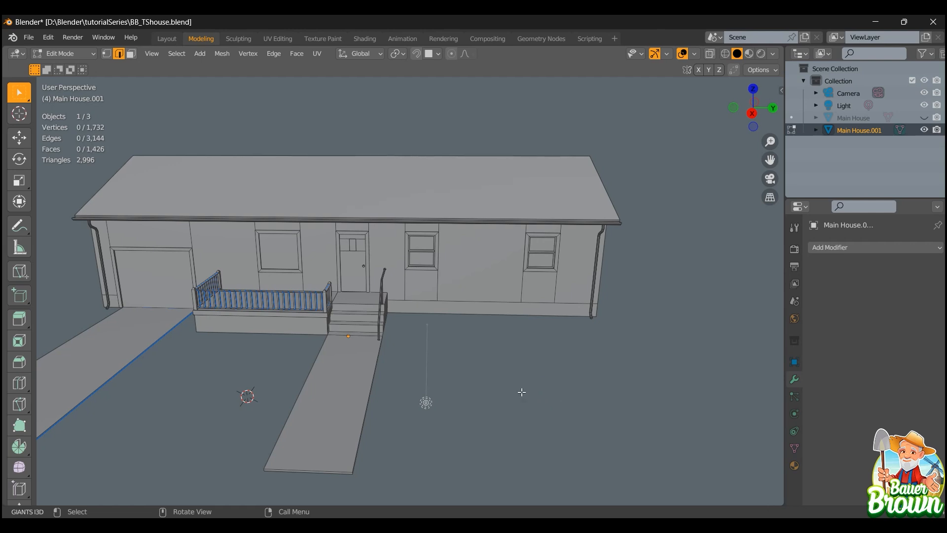
middle_click_drag(495, 356, 523, 365, "shift")
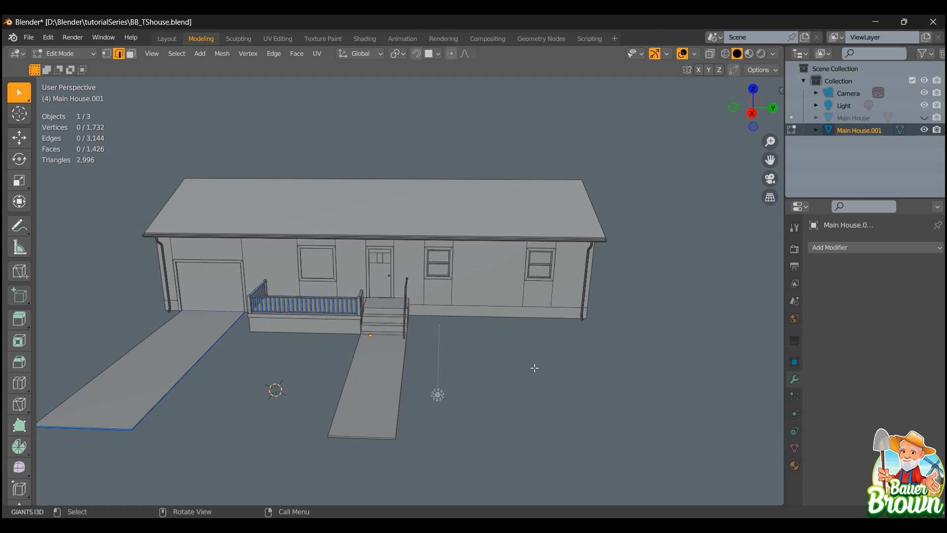
Select the edges at the base of the lower stair handrail post and inspect where it meets the walkway
middle_click_drag(531, 372, 449, 373)
scroll(445, 367, "up", 2)
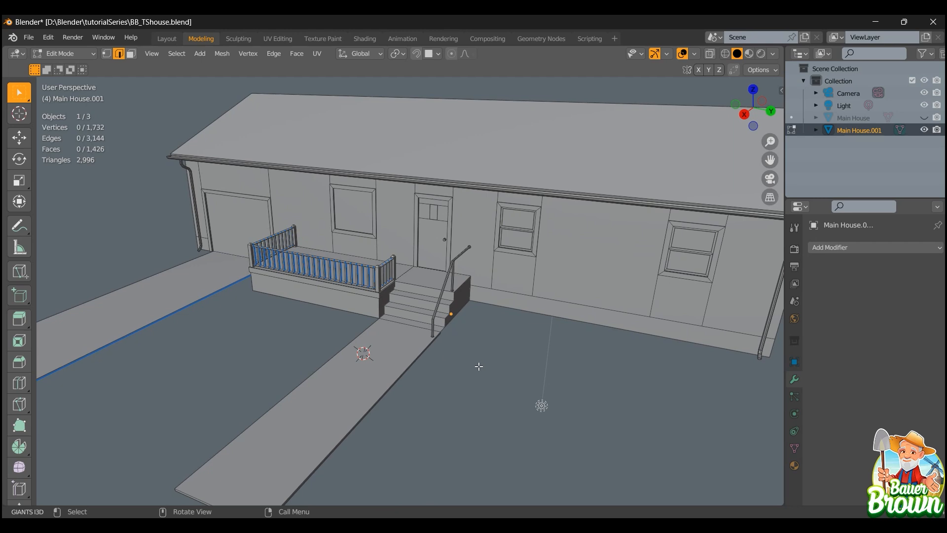
middle_click_drag(483, 366, 457, 390)
scroll(476, 370, "up", 4)
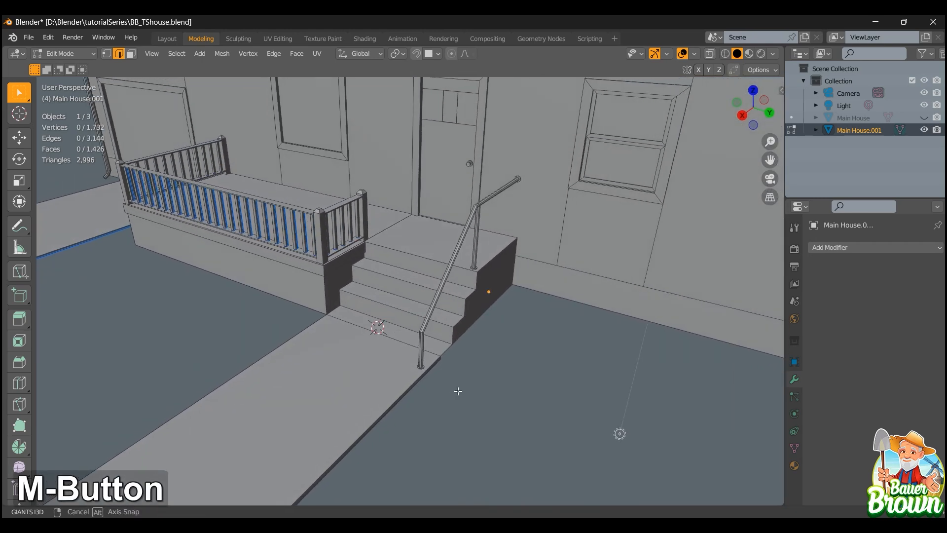
left_click(414, 363, "alt")
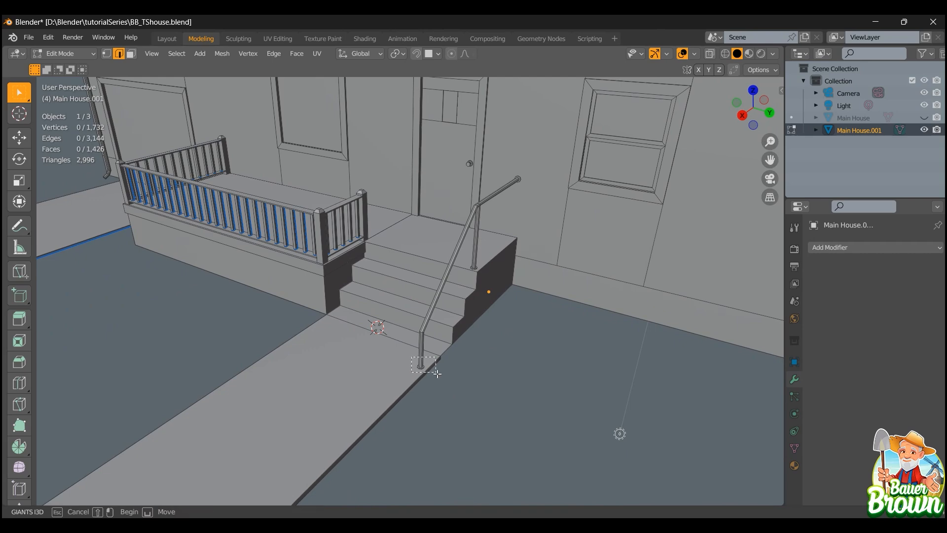
middle_click_drag(442, 408, 444, 339)
scroll(443, 406, "up", 4)
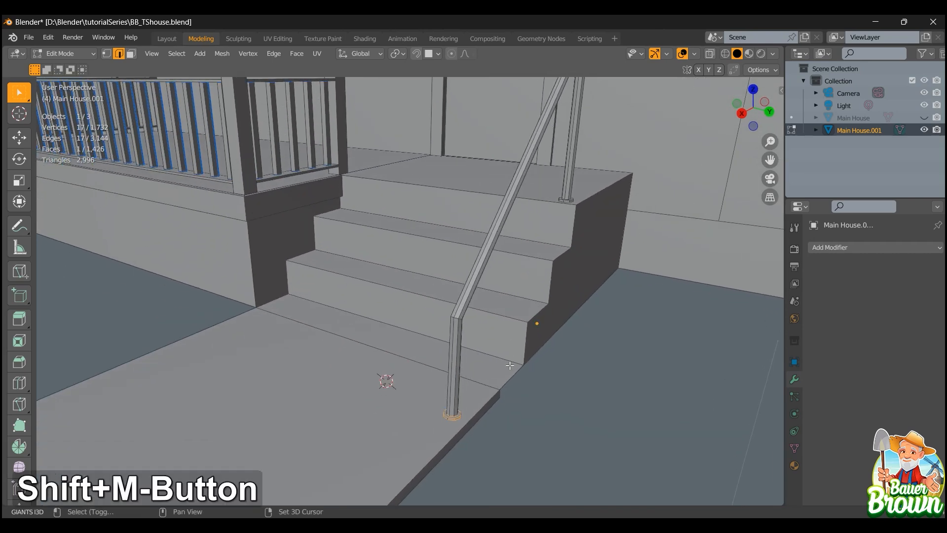
scroll(516, 378, "down", 1)
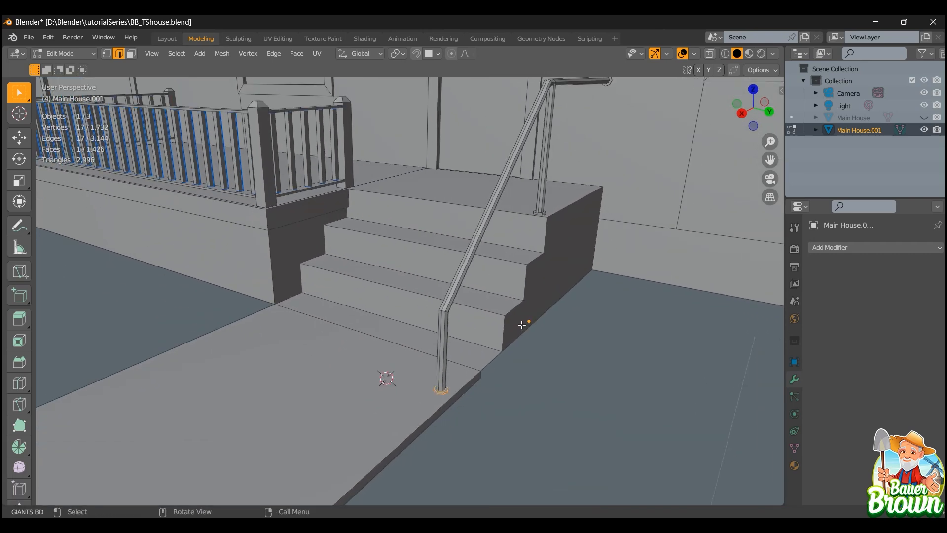
Select the base edges of the upper stair handrail post and the handrail end that meets the house wall
middle_click_drag(523, 326, 525, 351)
middle_click_drag(543, 289, 508, 379, "shift")
scroll(535, 334, "up", 1)
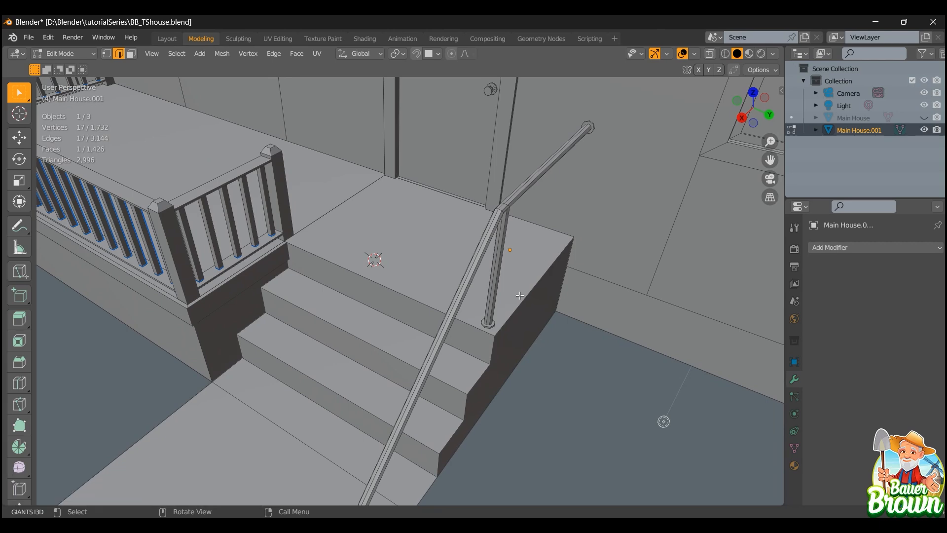
left_click_drag(477, 307, 508, 334)
middle_click_drag(535, 296, 550, 279)
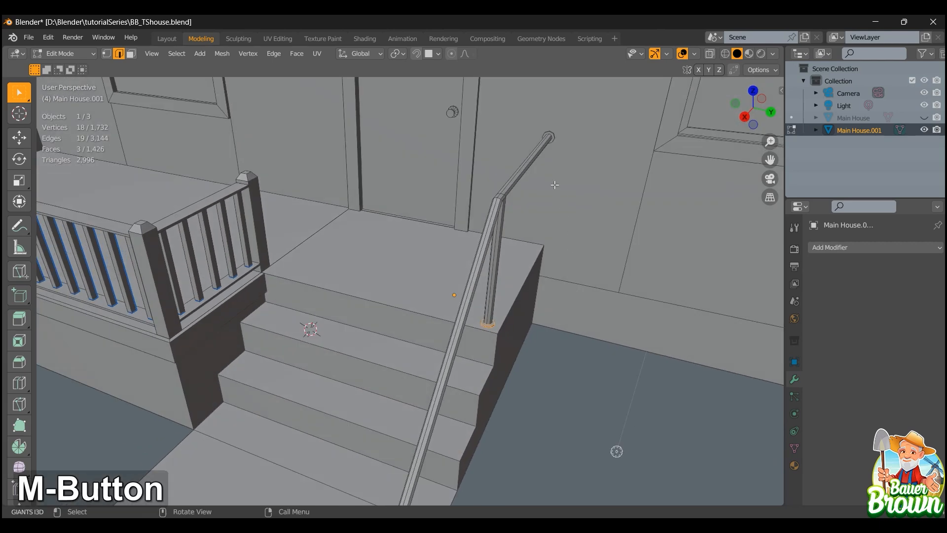
left_click_drag(534, 124, 619, 163)
Select an edge on the rear roof gutter and one on its downspout, then view the opposite gable end
scroll(488, 259, "down", 3)
middle_click_drag(364, 285, 510, 298)
left_click(506, 282)
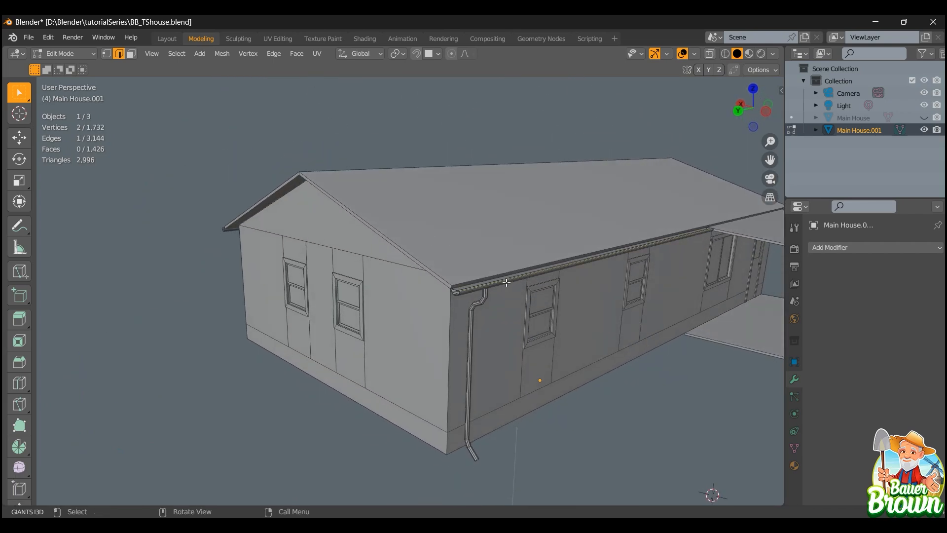
left_click(486, 301)
scroll(486, 302, "down", 2)
middle_click_drag(376, 347, 588, 328)
scroll(480, 373, "down", 2)
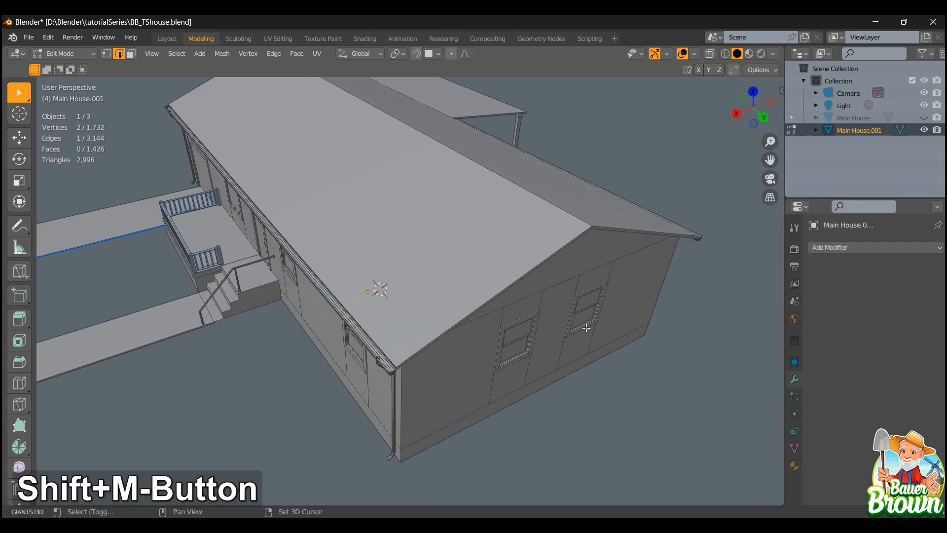
Inspect the porch railing in wireframe with face selection, picking a face of one front baluster and then clearing the selection
scroll(494, 345, "down", 1)
scroll(520, 375, "up", 4)
mouse_move(404, 360)
middle_mouse_down()
mouse_move(518, 358)
mouse_move(505, 212)
mouse_move(533, 276)
mouse_move(567, 321)
mouse_move(576, 311)
mouse_move(569, 302)
mouse_move(580, 322)
middle_mouse_up()
scroll(569, 303, "up", 4)
key("shift+z")
key("3")
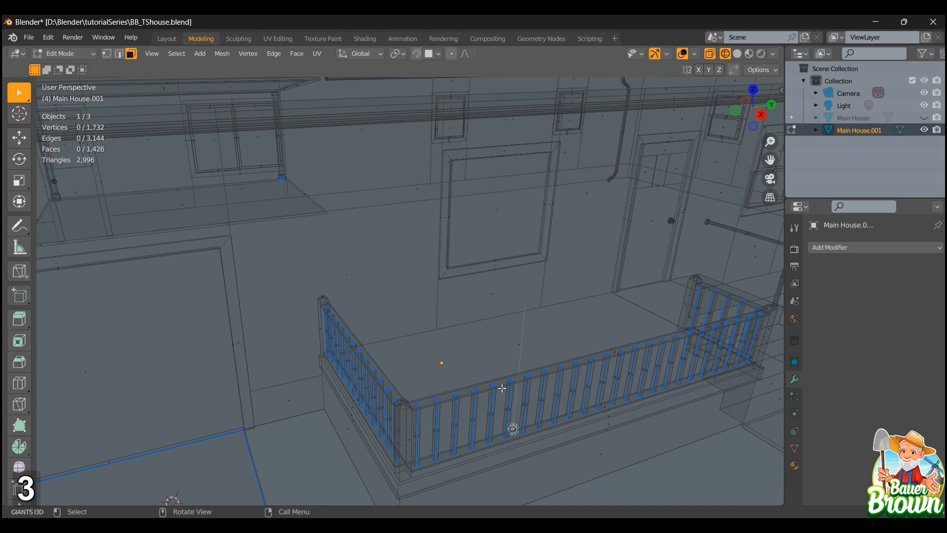
left_click(454, 458)
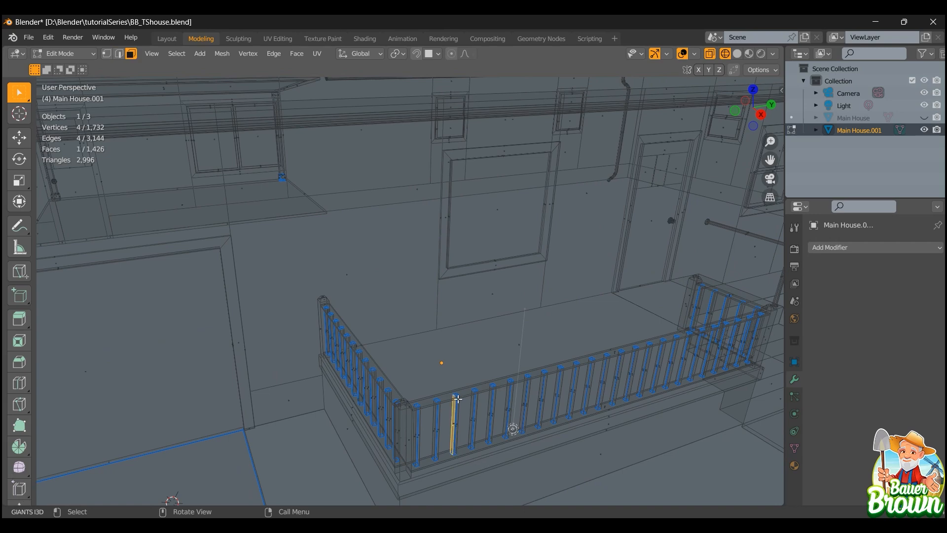
middle_click_drag(461, 397, 464, 453)
key("alt+a")
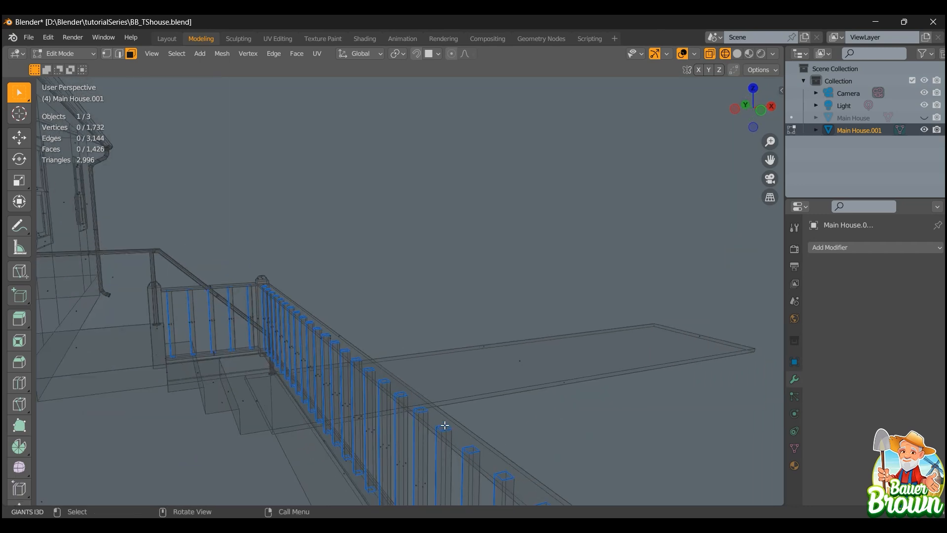
Try to box-select the top faces of several balusters hidden inside the front railing's upper rail
middle_click_drag(404, 394, 546, 370)
middle_click_drag(351, 367, 335, 374)
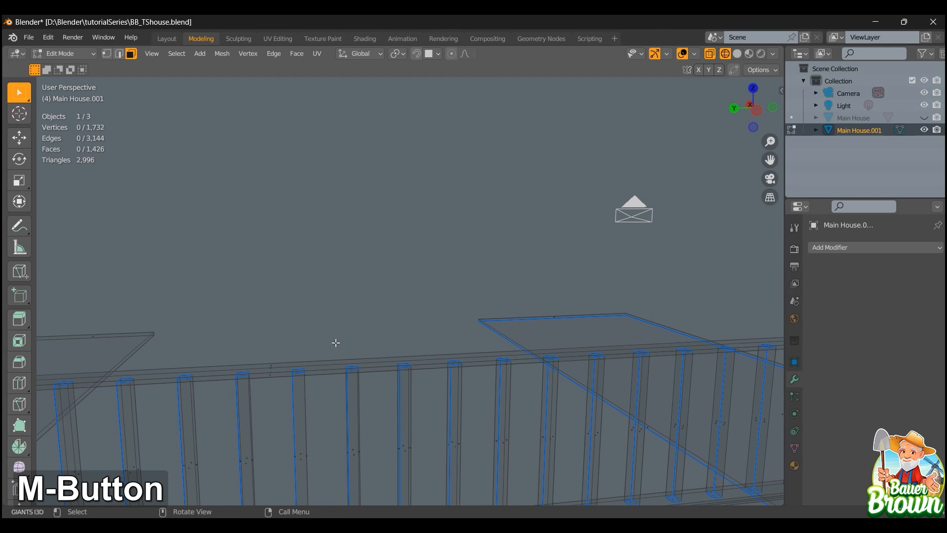
left_click_drag(336, 341, 527, 383)
middle_click_drag(509, 388, 495, 390)
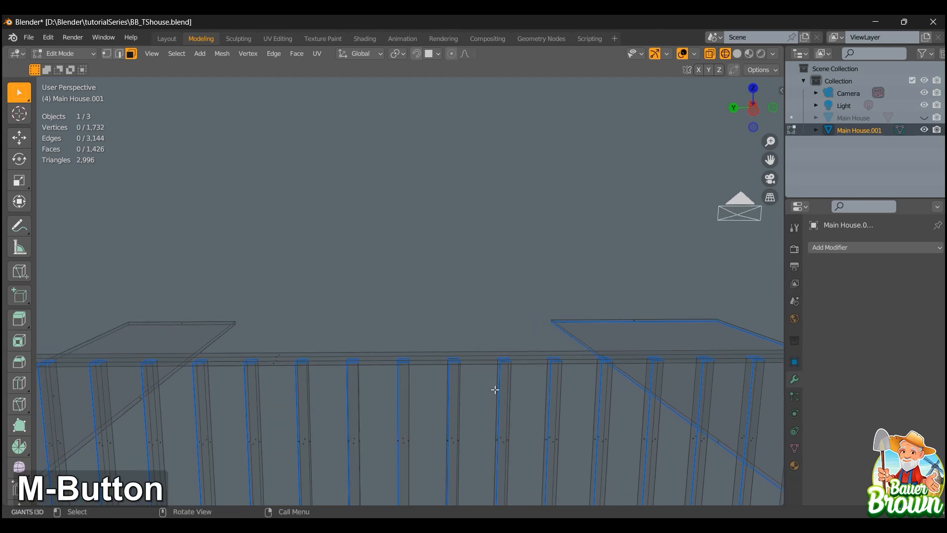
Switch to edge selection and box-select the top end edges of several front railing balusters
key("2")
left_click_drag(344, 329, 563, 390)
middle_click_drag(338, 414, 446, 415, "shift")
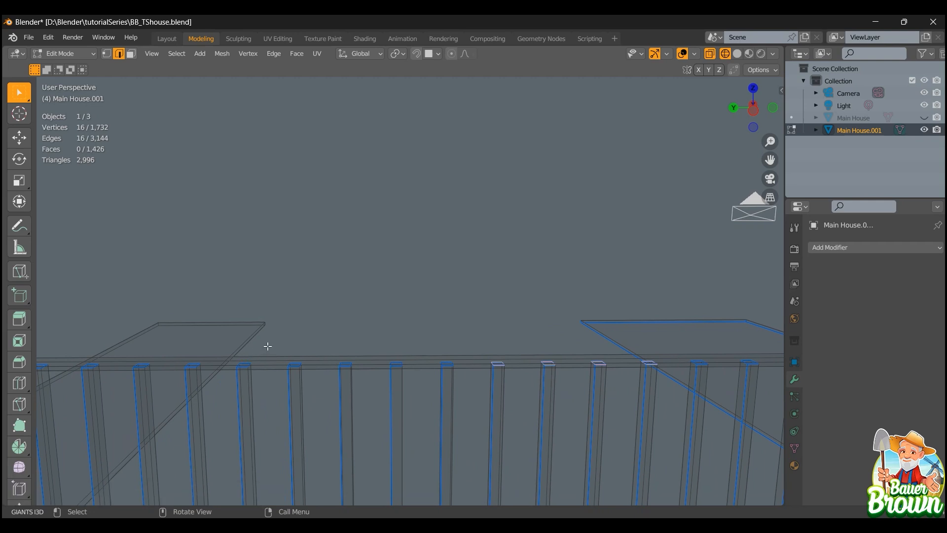
left_click_drag(267, 346, 461, 388)
middle_click_drag(463, 368, 547, 397)
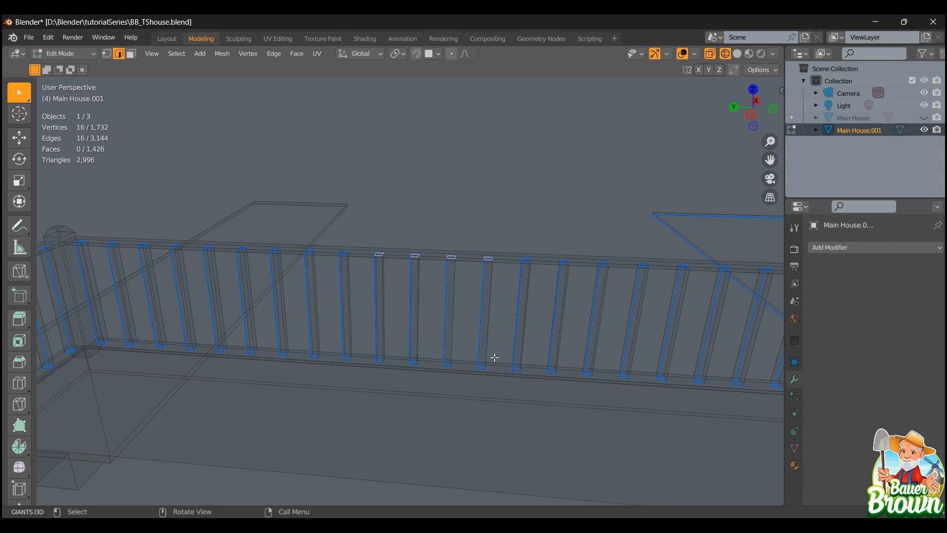
Select the bottom end edges of the front railing's balusters, extending the selection along the lower rail
left_click_drag(324, 333, 640, 407, "shift")
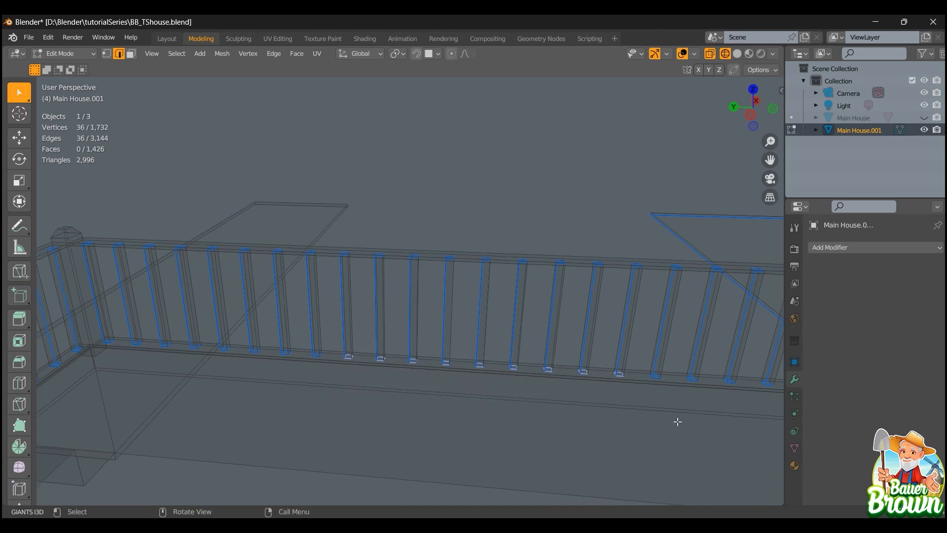
middle_click_drag(676, 418, 476, 365, "shift")
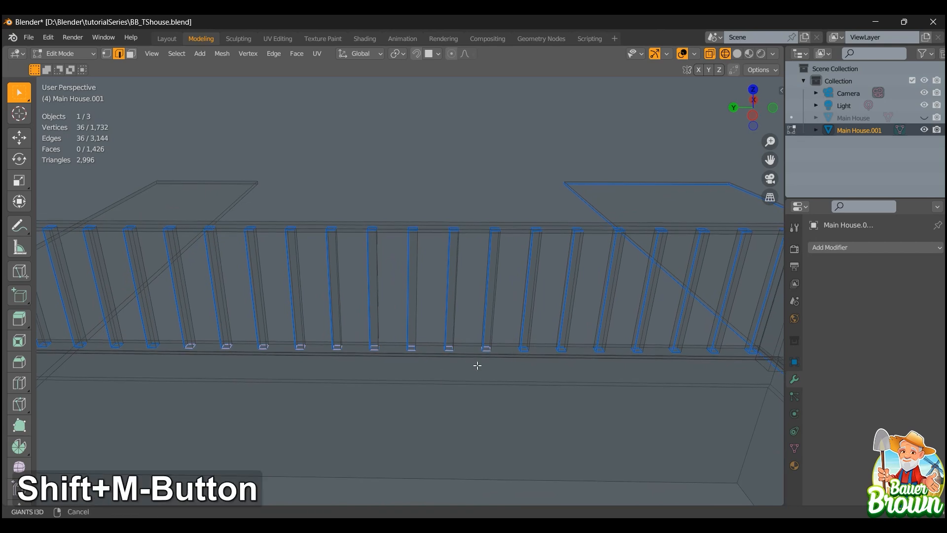
scroll(509, 403, "up", 3)
middle_click_drag(509, 404, 257, 362, "shift")
left_click_drag(302, 339, 625, 394, "shift")
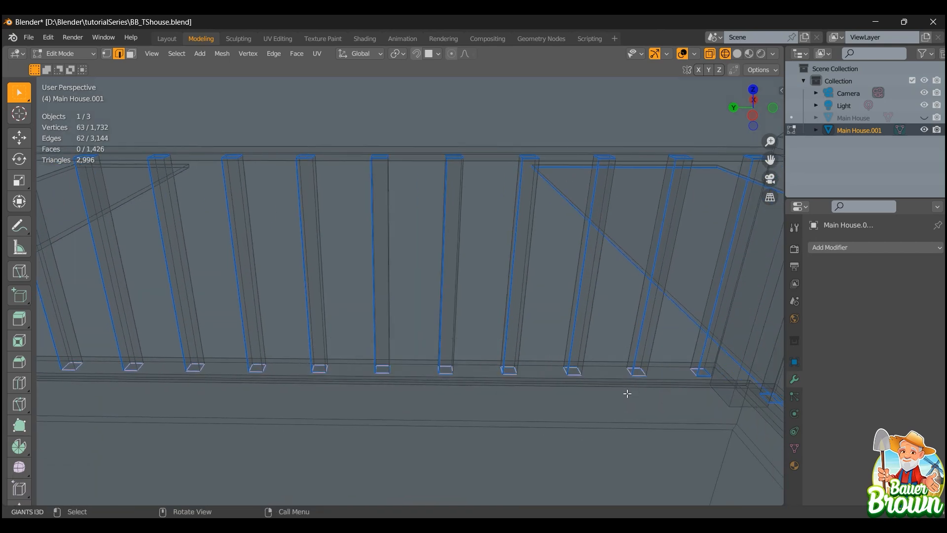
scroll(573, 352, "down", 2)
middle_click_drag(574, 351, 375, 395)
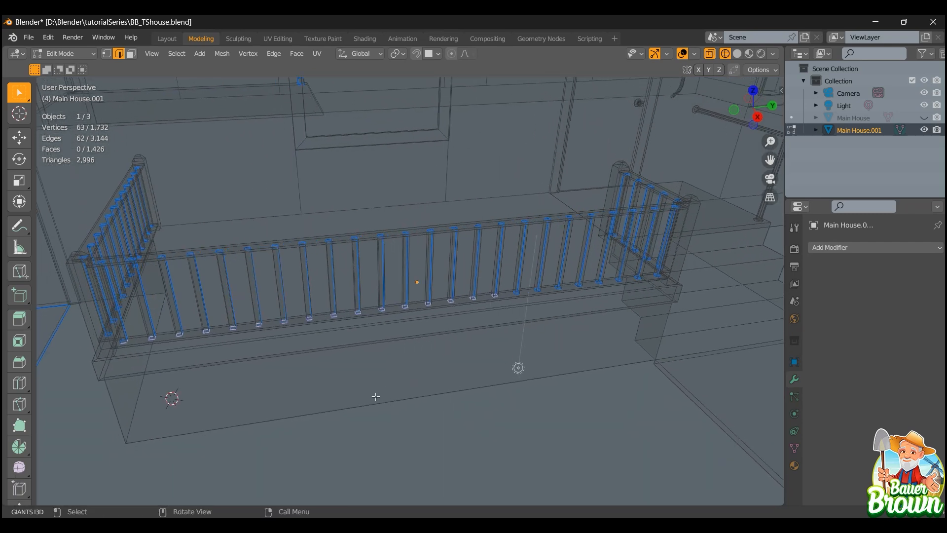
Open the UV Editing workspace and examine the baluster UV islands, then the open underside of the house
left_click(277, 38)
scroll(269, 217, "down", 5)
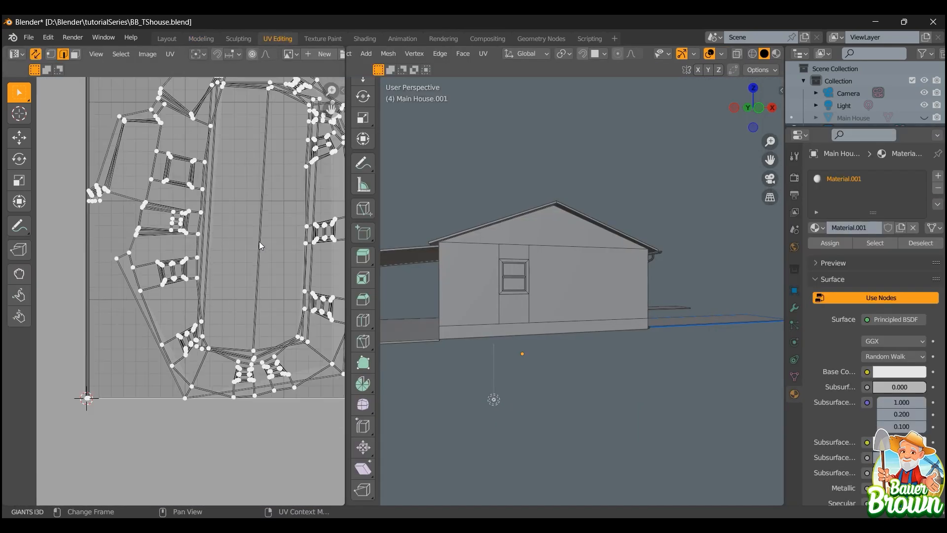
middle_click_drag(263, 239, 216, 291, "shift")
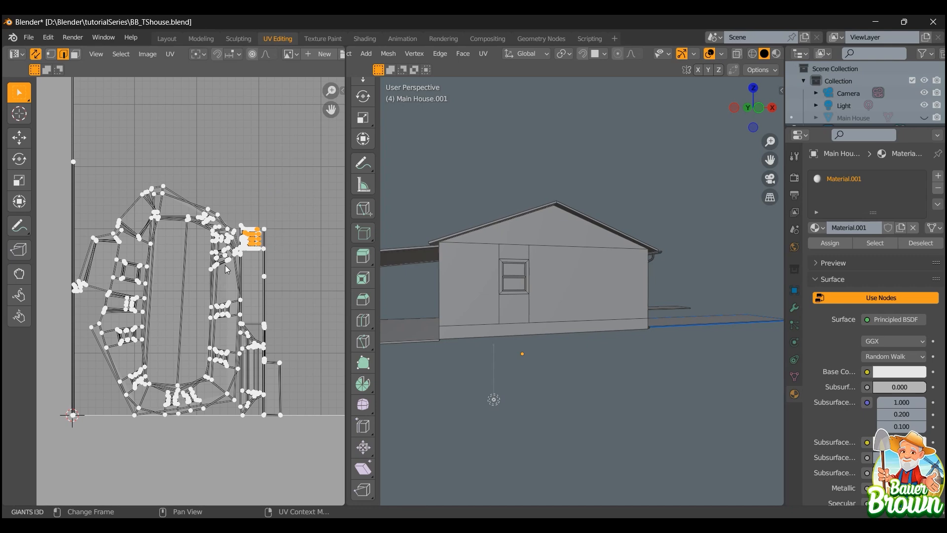
scroll(246, 208, "up", 5)
middle_click_drag(246, 208, 119, 314, "shift")
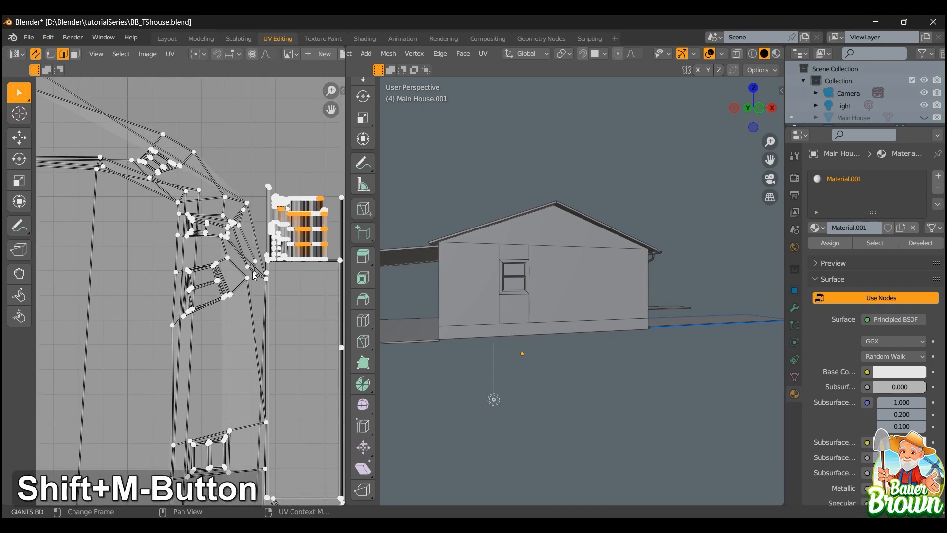
scroll(120, 316, "up", 2)
middle_click_drag(259, 217, 120, 287, "shift")
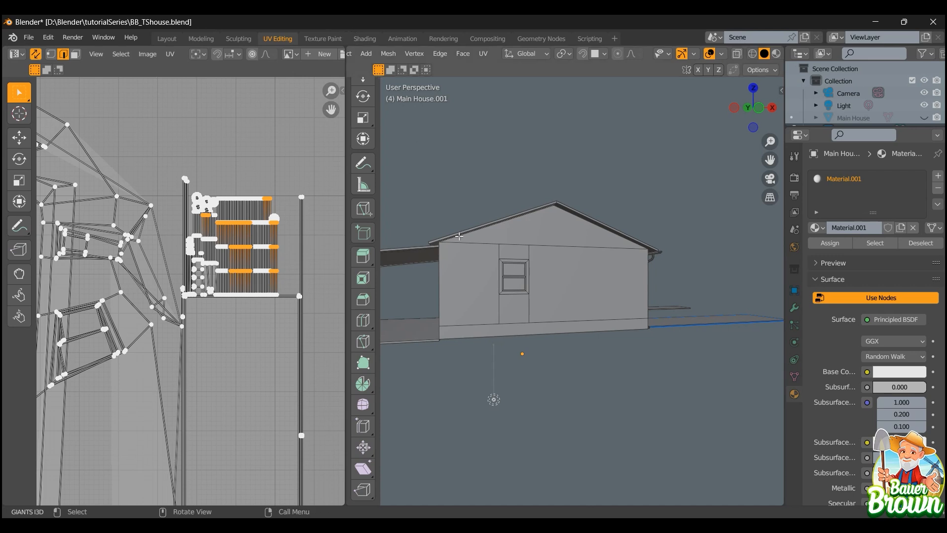
scroll(552, 390, "up", 3)
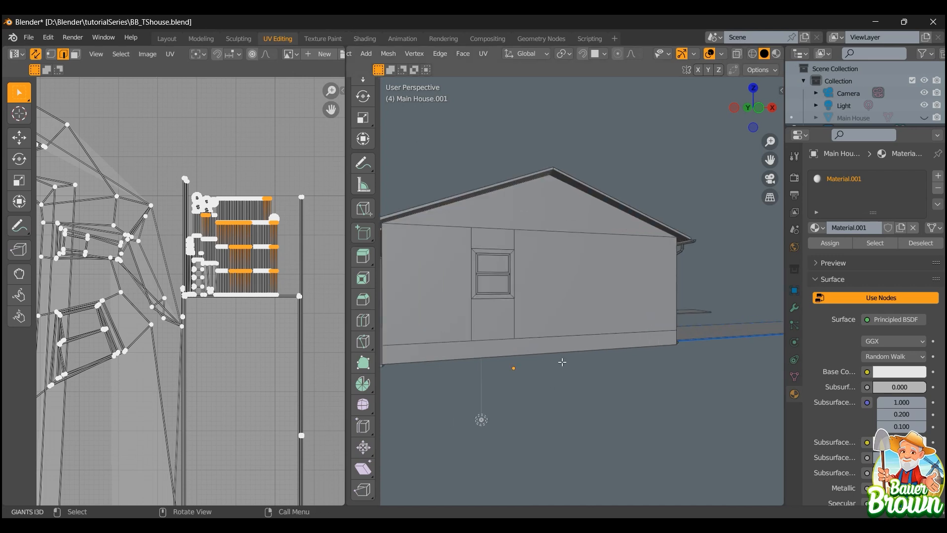
middle_click_drag(587, 343, 456, 257)
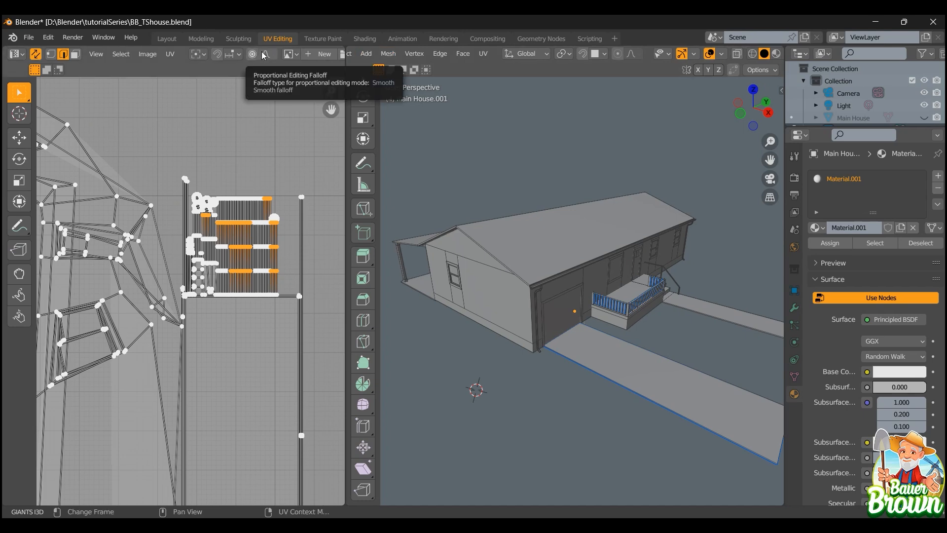
middle_click_drag(512, 408, 644, 266)
middle_click_drag(644, 266, 569, 388, "shift")
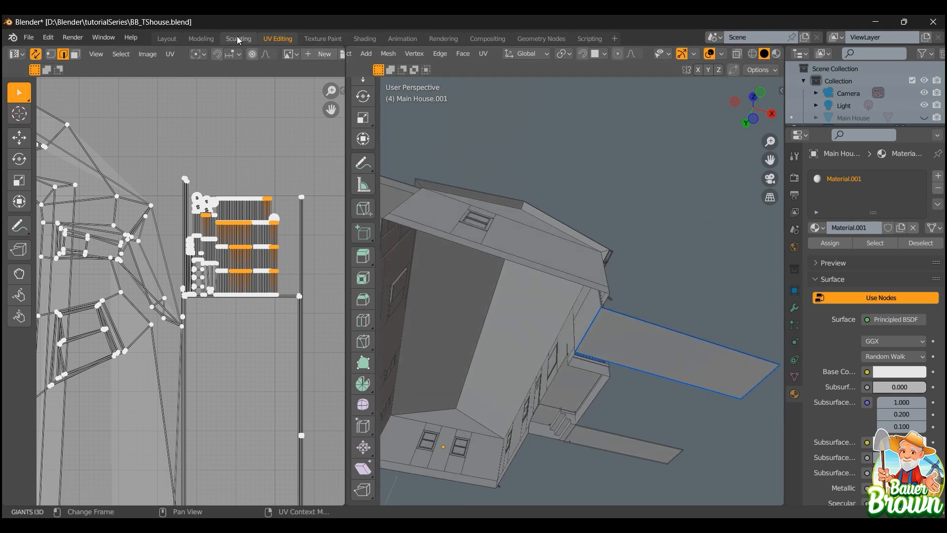
Return to the Modeling workspace in solid shading and select the roof overhang's sloping face at the gable end, using face selection
left_click(210, 38)
scroll(454, 315, "down", 4)
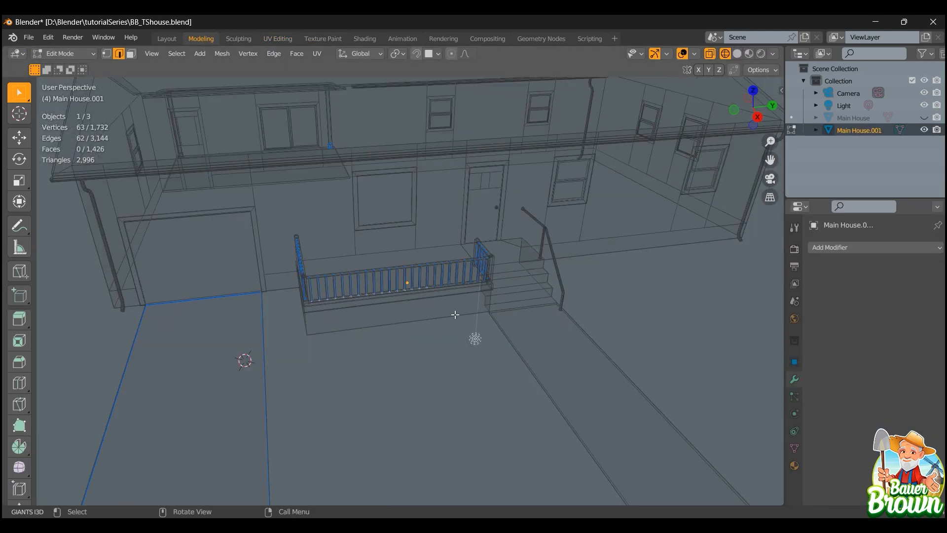
key("shift+z")
mouse_move(455, 315)
middle_mouse_down()
mouse_move(469, 245)
mouse_move(383, 360)
mouse_move(421, 313)
mouse_move(507, 334)
mouse_move(500, 329)
mouse_move(543, 214)
middle_mouse_up()
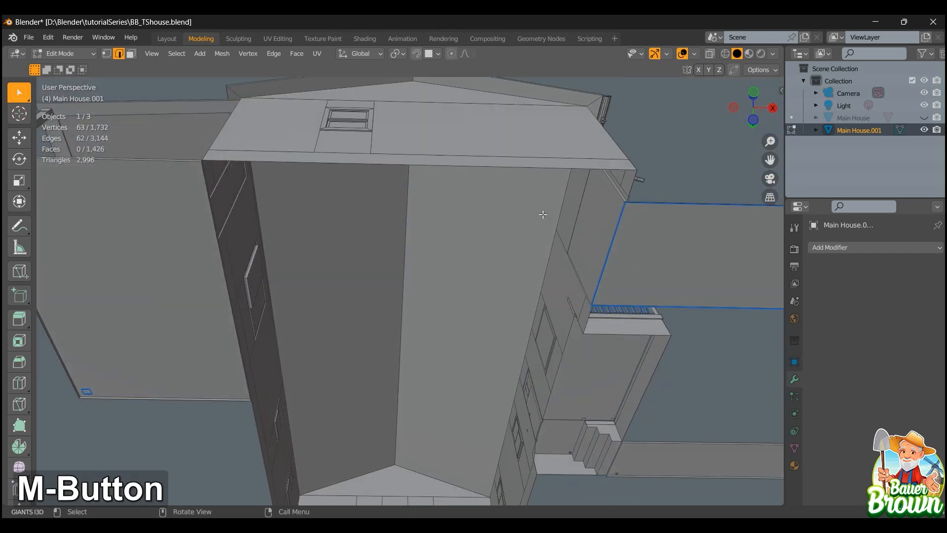
left_click(540, 97)
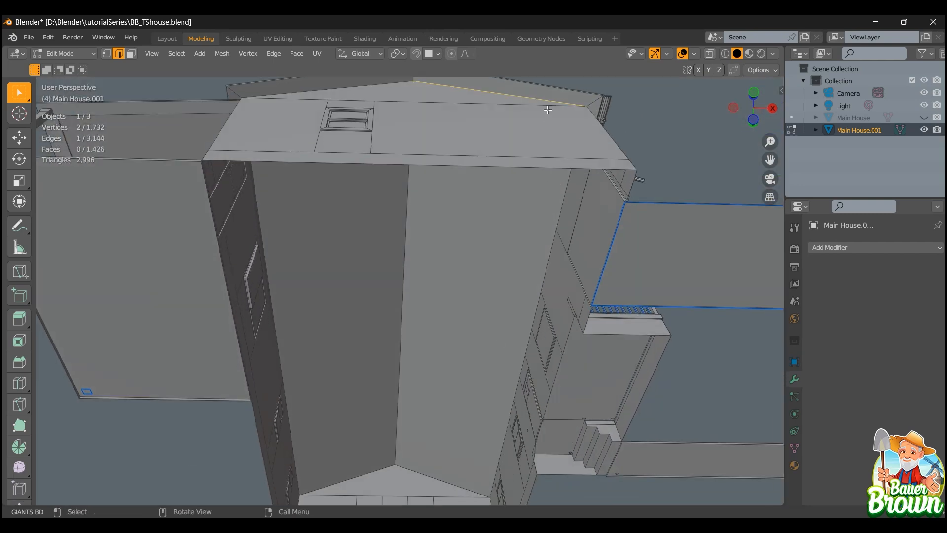
key("3")
left_click(541, 97)
middle_click_drag(540, 97, 465, 140)
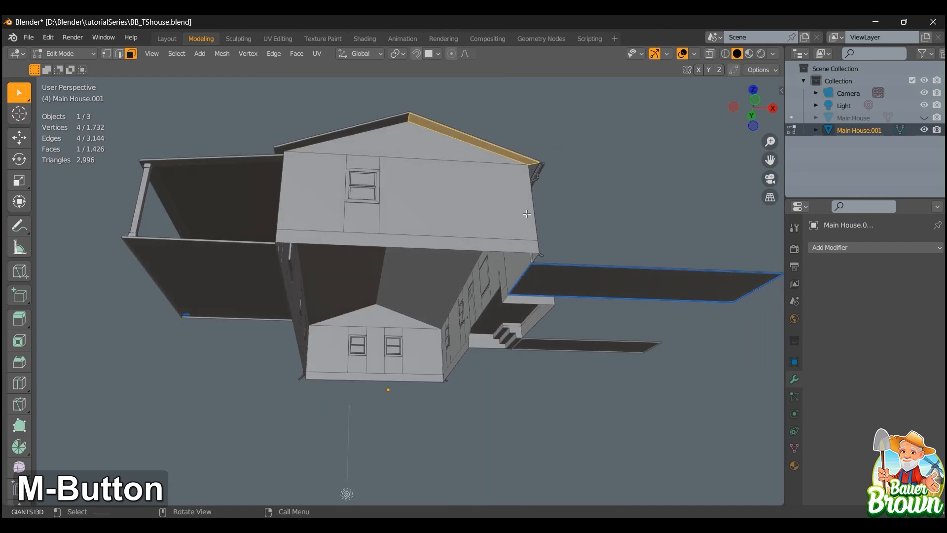
Select the roof overhang's underside face along the patio-side slope of the gable end
left_click(327, 134)
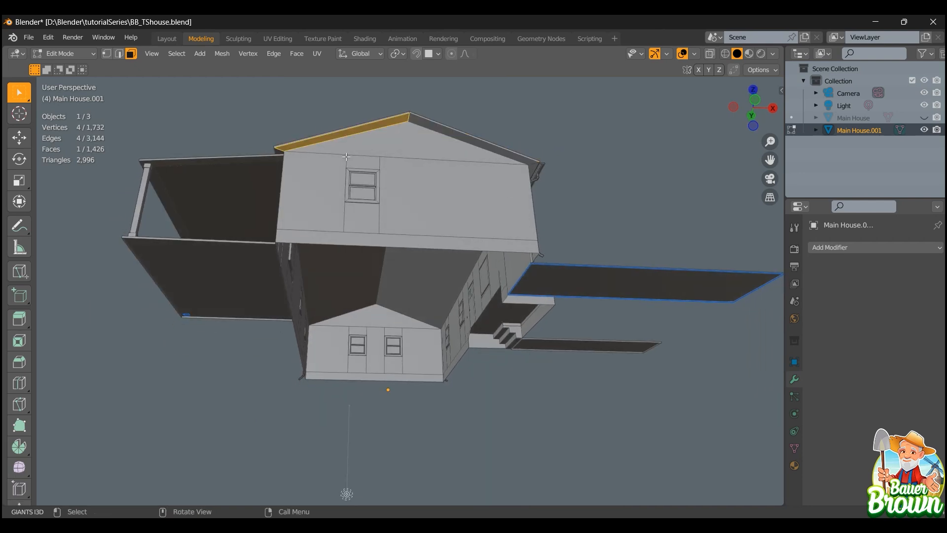
middle_click_drag(519, 214, 492, 262)
left_click(364, 127)
left_click(459, 182)
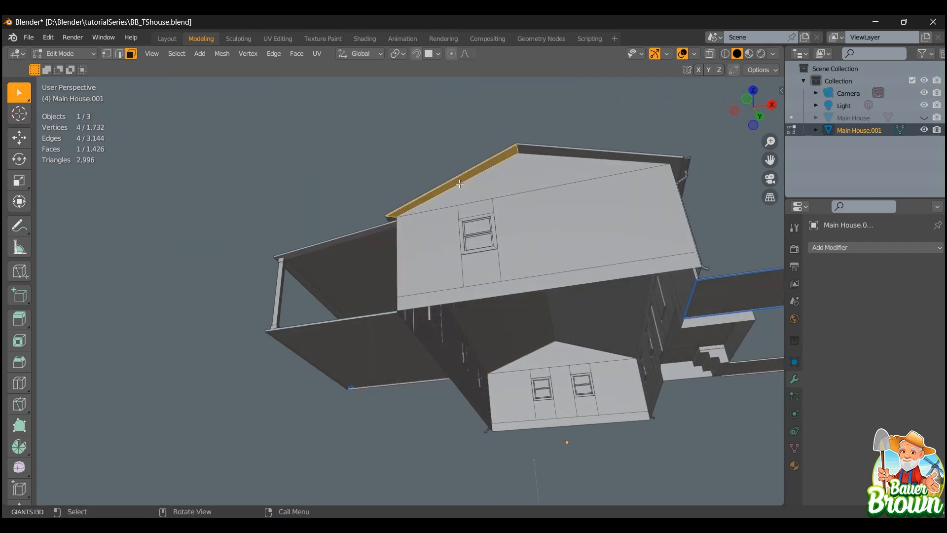
Select the large underside face of the patio-side roof slope through the open bottom of the house
scroll(522, 298, "down", 4)
middle_click_drag(523, 301, 512, 202, "shift")
left_click(459, 215)
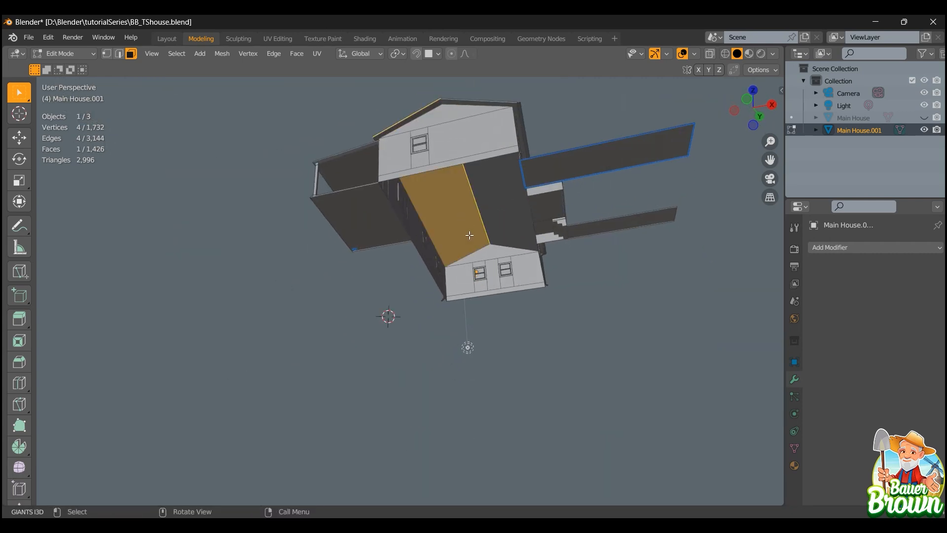
scroll(464, 222, "down", 3)
mouse_move(464, 222)
middle_mouse_down()
mouse_move(518, 349)
mouse_move(487, 219)
mouse_move(479, 232)
middle_mouse_up()
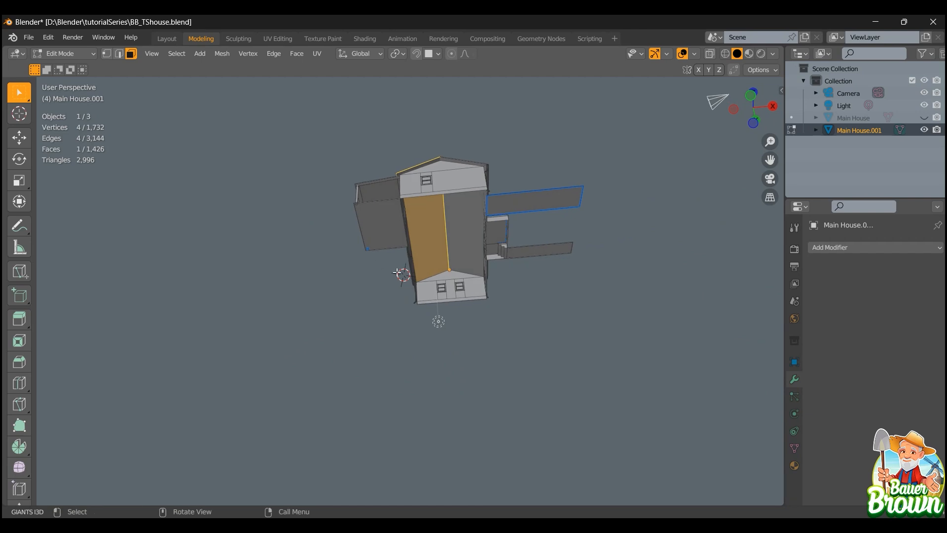
Select the driveway-side roof slope's face from inside the open house and check it from the front
key("alt+x")
middle_click_drag(525, 255, 490, 300)
key("alt+x")
scroll(535, 336, "up", 3)
scroll(490, 332, "down", 2)
left_click(449, 231)
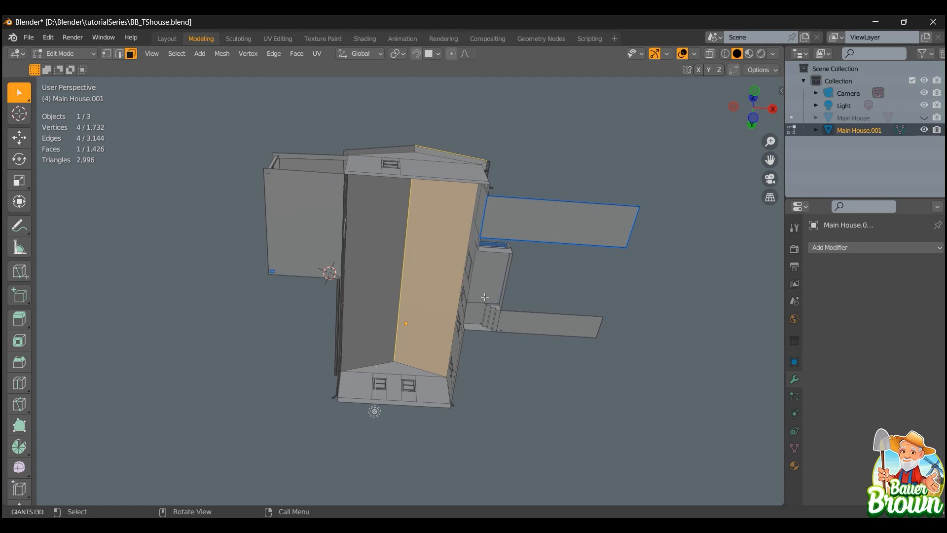
middle_click_drag(486, 296, 408, 392)
scroll(409, 392, "down", 1)
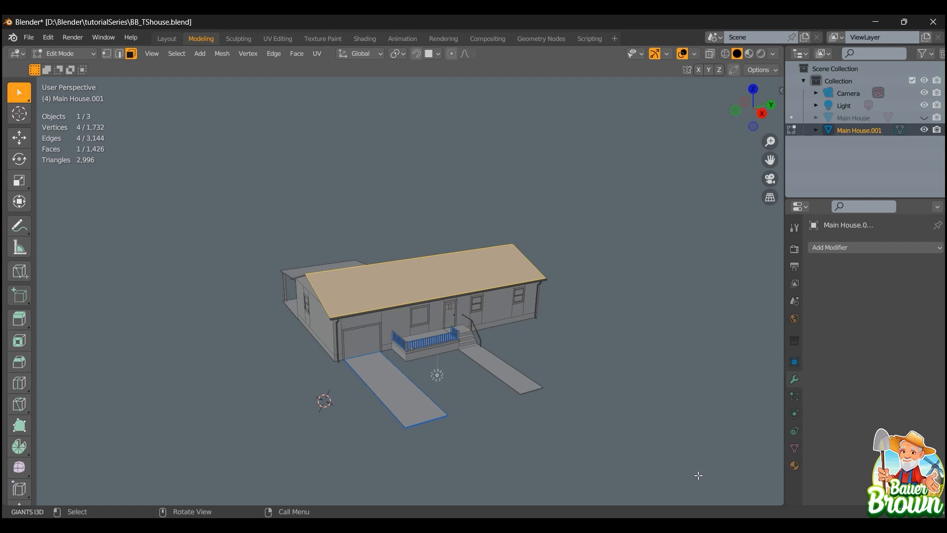
scroll(601, 331, "down", 1)
scroll(542, 354, "up", 2)
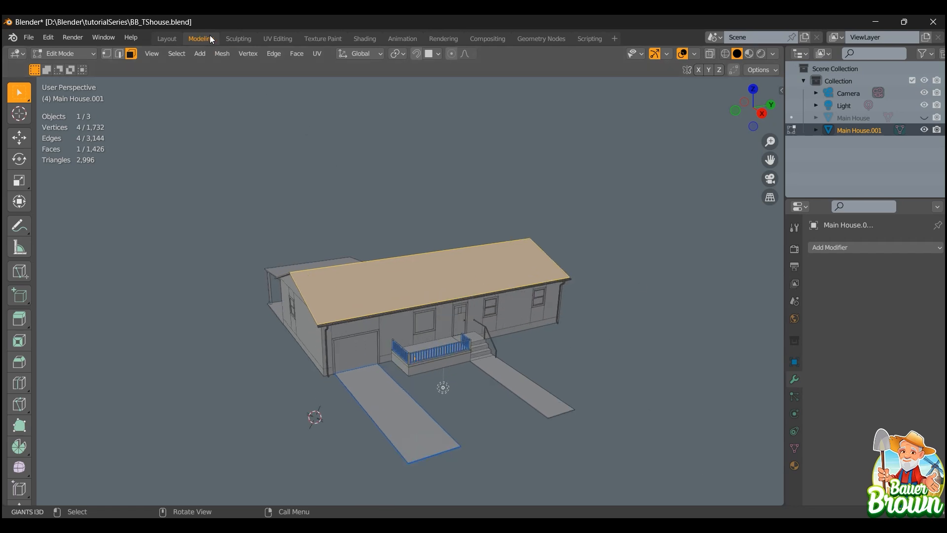
Open the UV Editing workspace and compare the roof slope's UV island with the full layout and the house model
left_click(274, 39)
scroll(262, 360, "down", 3)
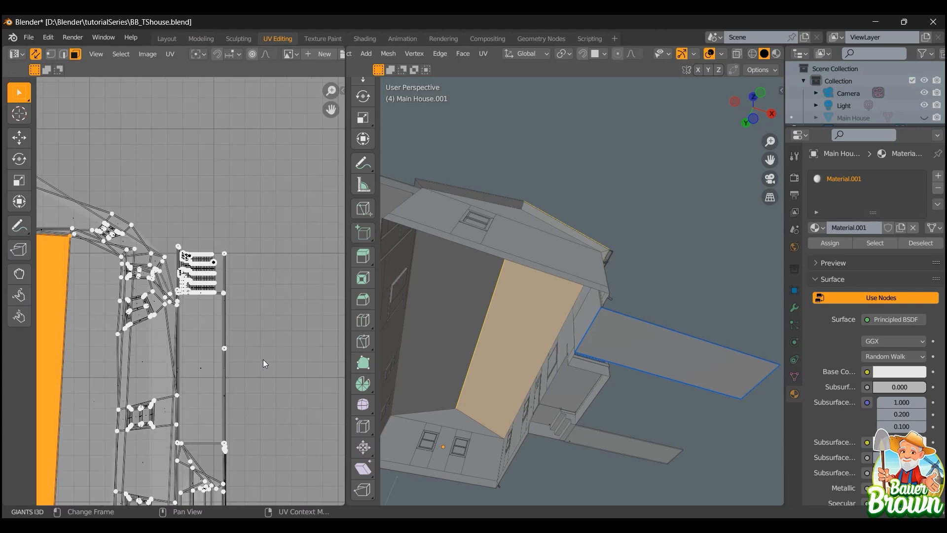
scroll(264, 363, "down", 1)
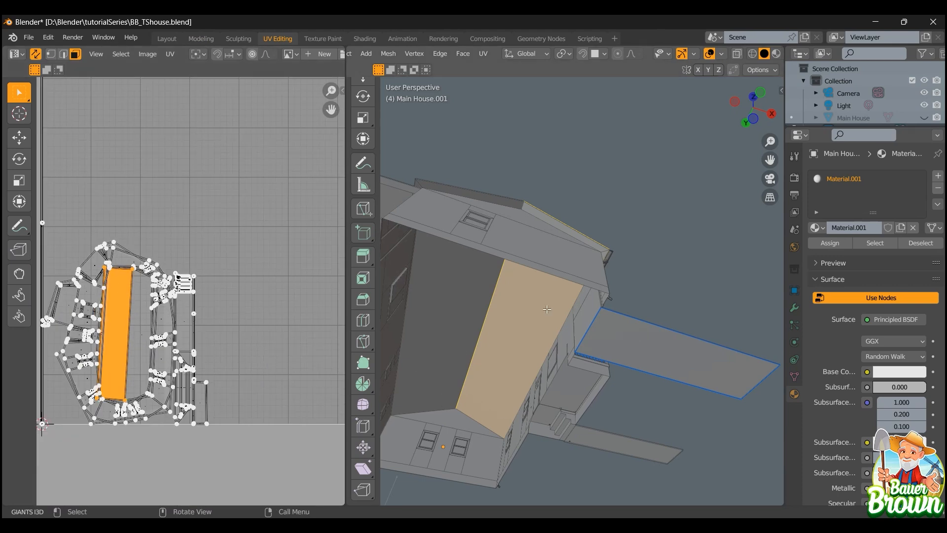
scroll(280, 277, "down", 2)
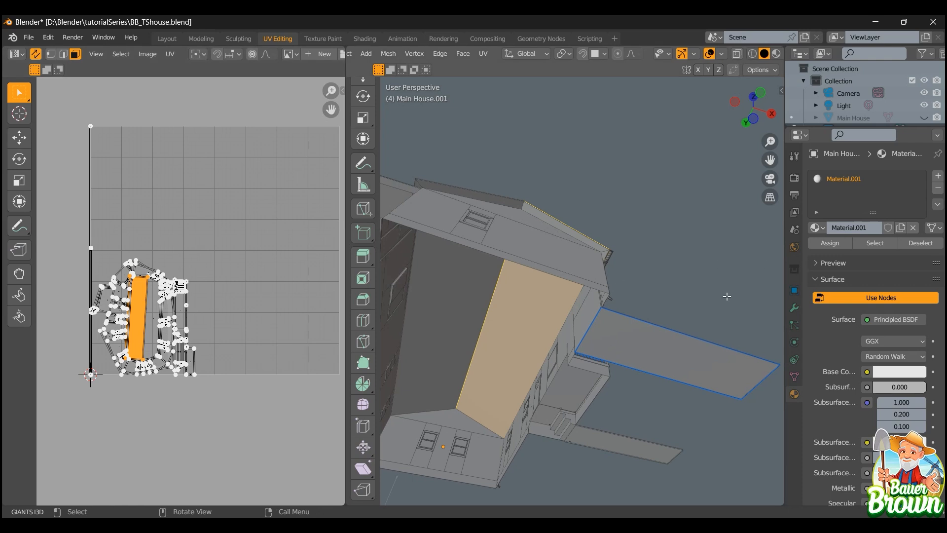
middle_click_drag(606, 277, 567, 384)
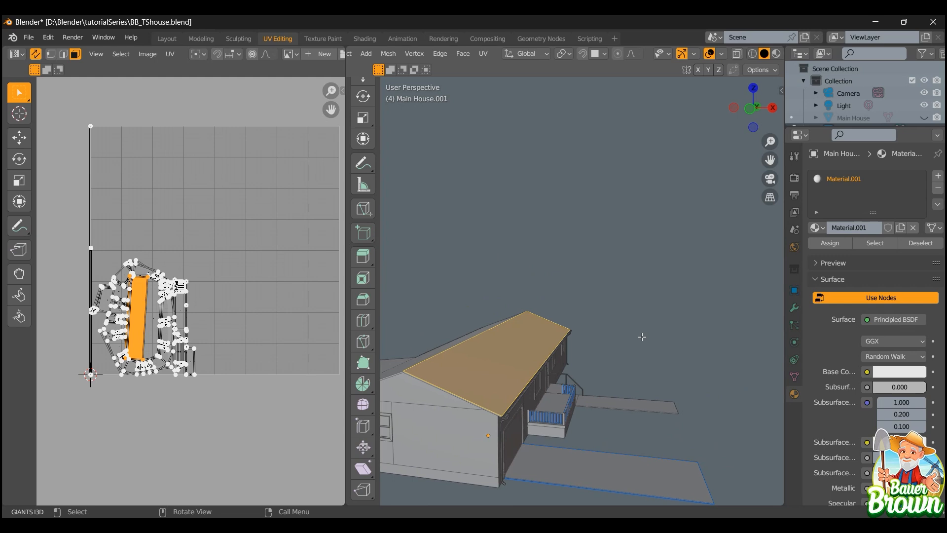
middle_click_drag(696, 298, 518, 314)
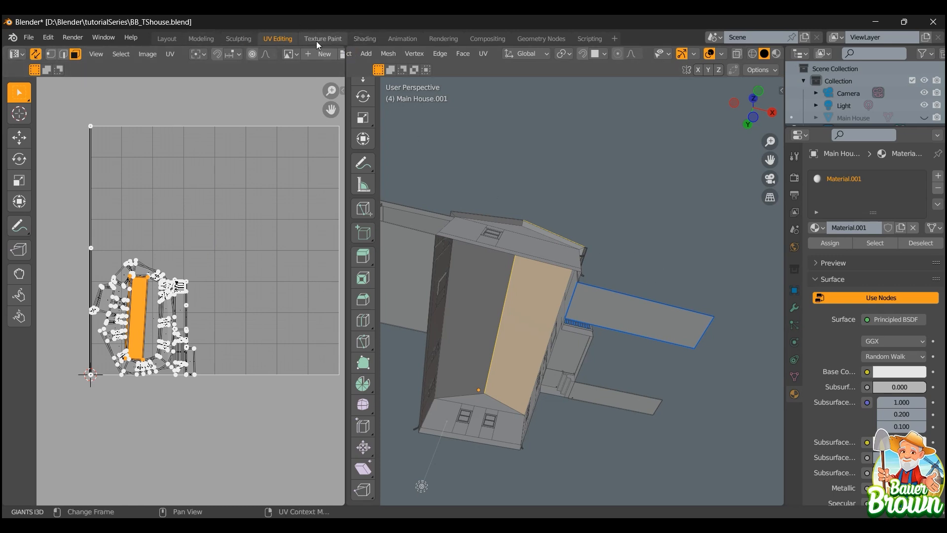
middle_click_drag(508, 175, 478, 228)
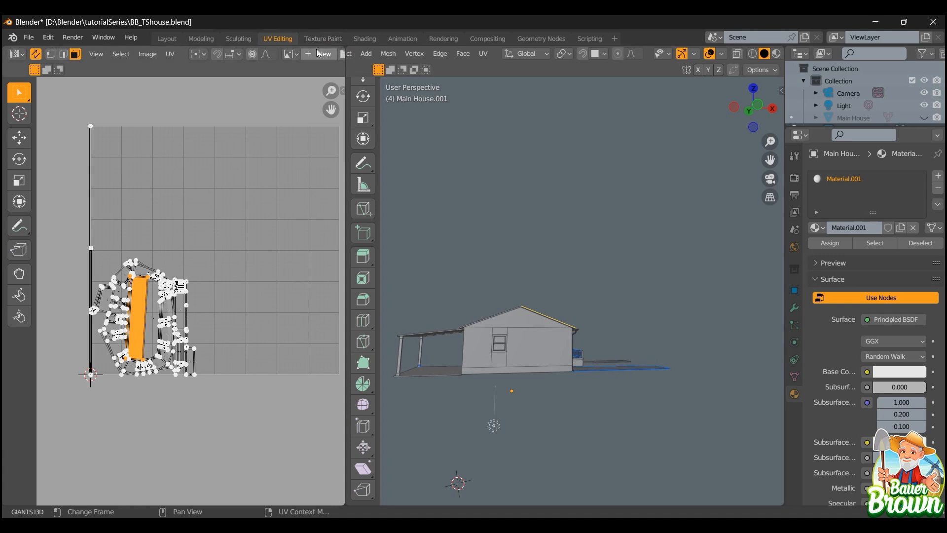
Return to the Modeling workspace in wireframe and box-select the bottom end edges of the front door's side trims, using edge selection
left_click(201, 38)
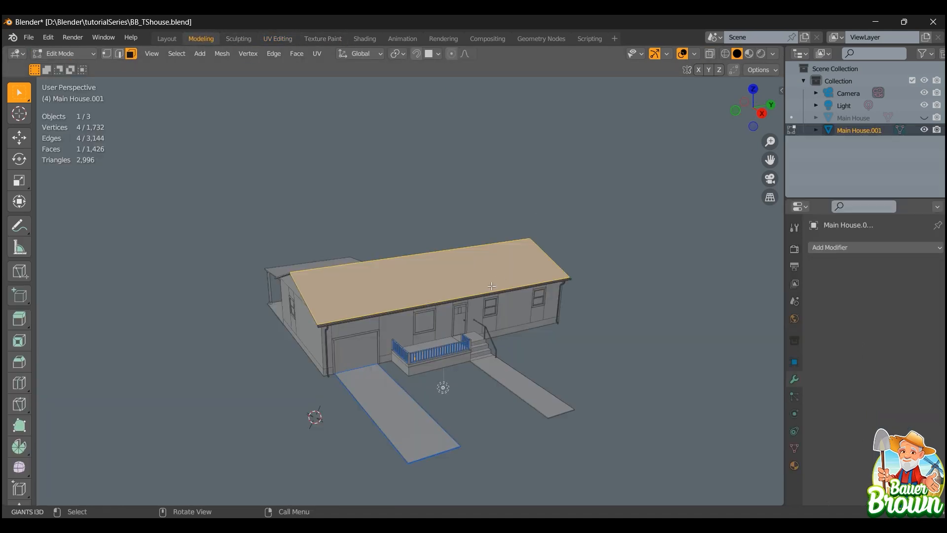
scroll(501, 334, "up", 5)
middle_click_drag(536, 426, 469, 353, "shift")
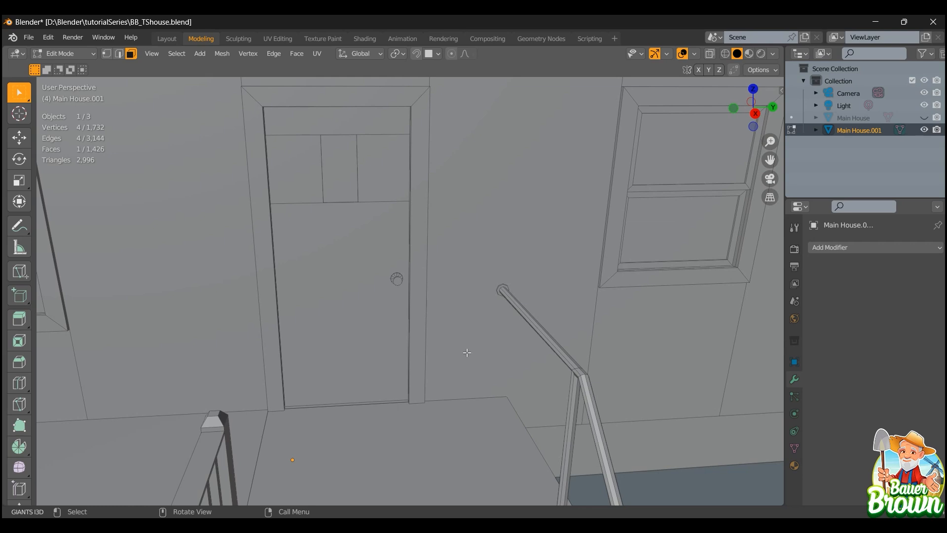
key("shift+z")
left_click_drag(405, 392, 427, 421)
key("2")
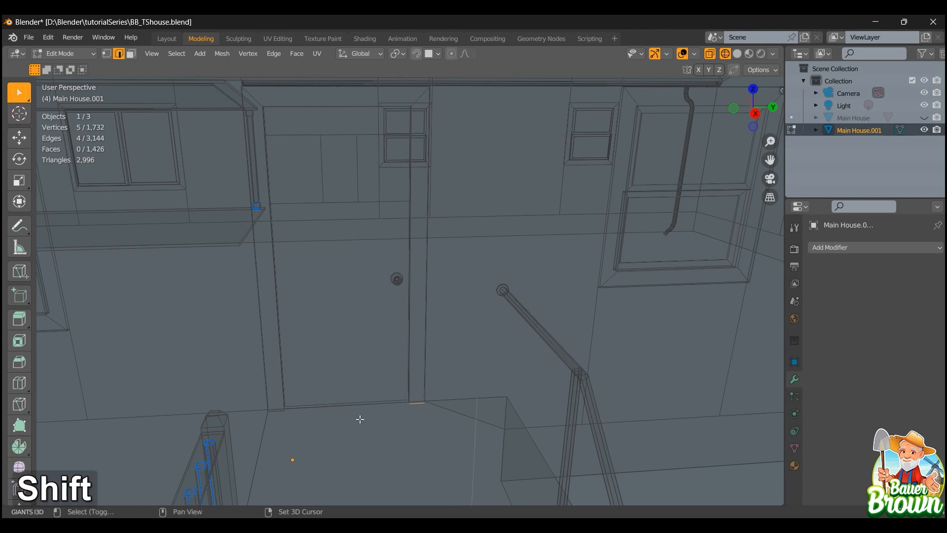
middle_click_drag(302, 407, 343, 406, "shift")
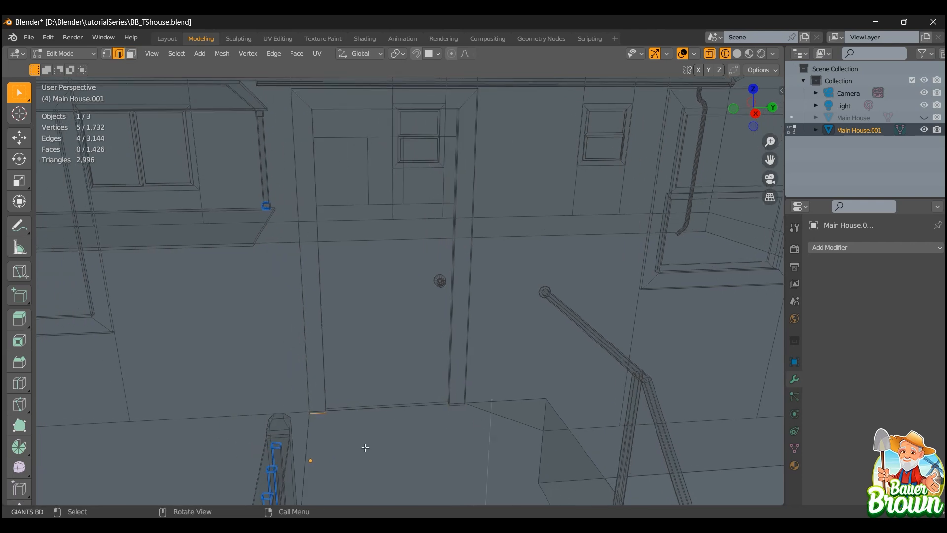
middle_click_drag(363, 446, 412, 308)
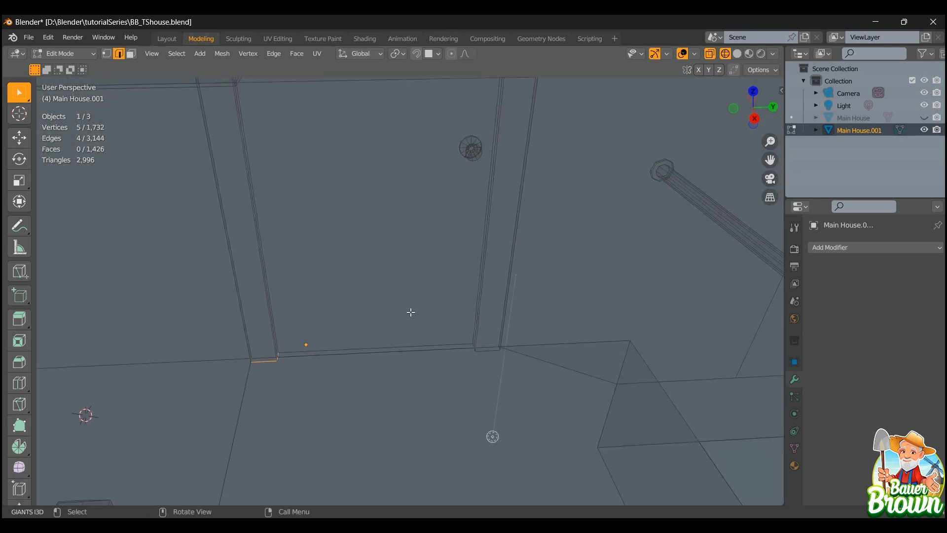
left_click_drag(456, 331, 503, 356)
scroll(427, 348, "down", 5)
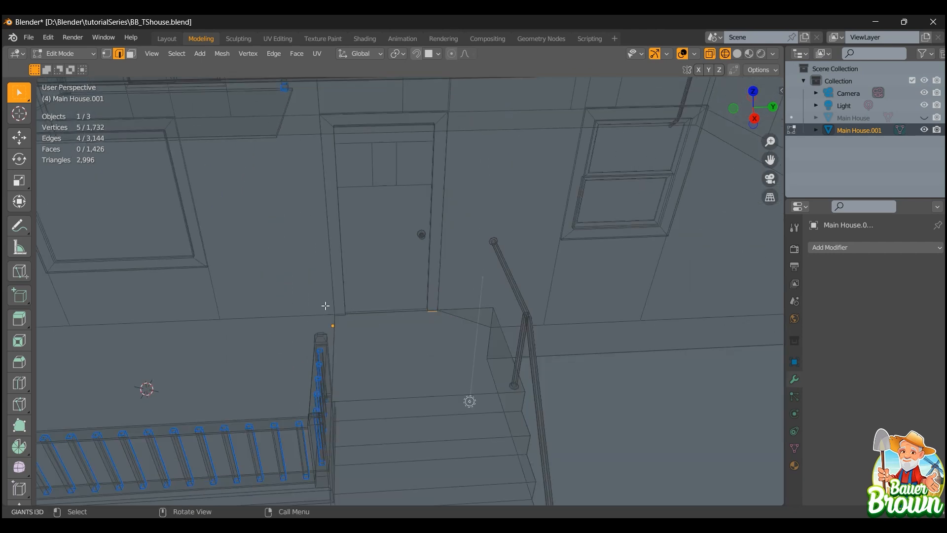
Select the bottom edge of the porch railing's corner post, then box-select a front baluster's top end edges
middle_click_drag(353, 327, 338, 411, "shift")
left_click(336, 409)
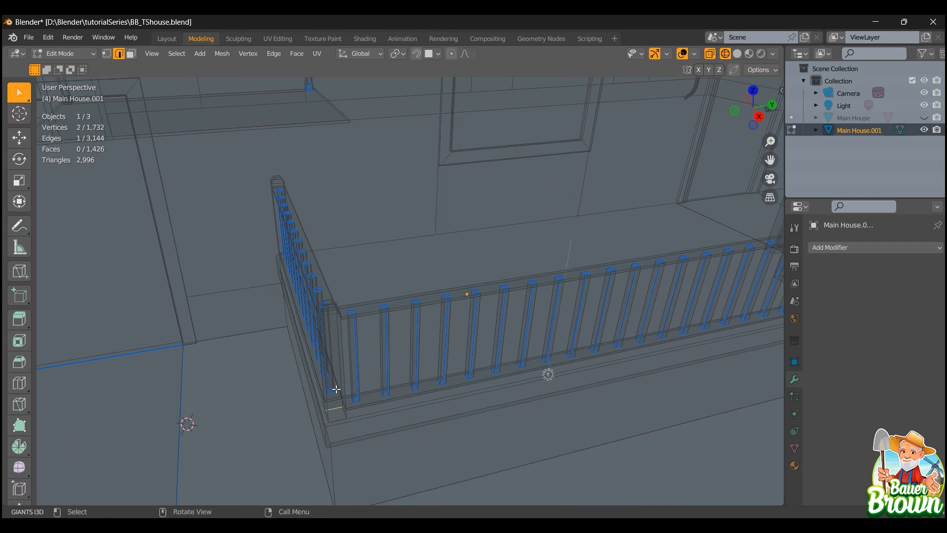
key("l")
middle_click_drag(383, 412, 436, 378)
left_click_drag(407, 301, 418, 322)
Select the bottom end edges of the garage door's side trims, one side at a time
scroll(413, 372, "down", 4)
middle_click_drag(360, 389, 369, 366)
scroll(369, 366, "down", 2)
scroll(355, 366, "down", 1)
middle_click_drag(305, 364, 262, 353)
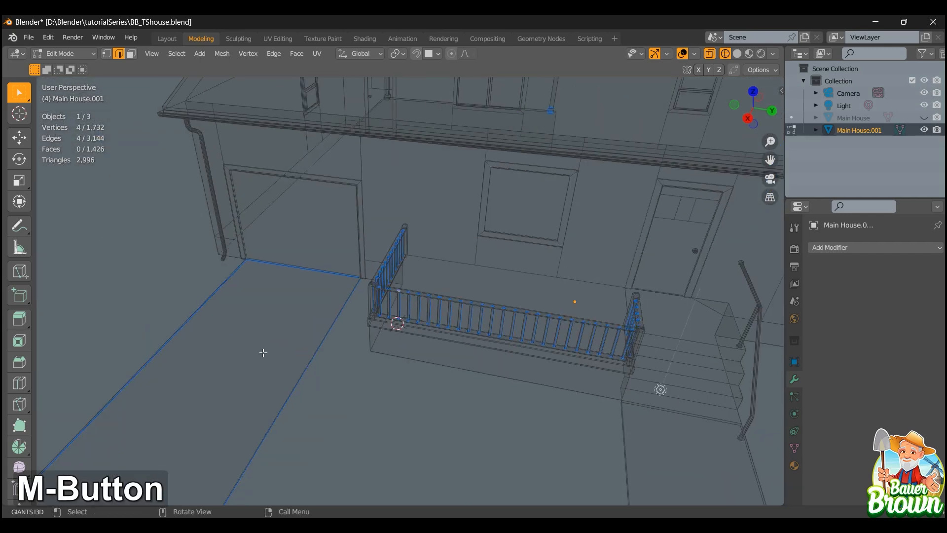
scroll(290, 315, "up", 5)
middle_click_drag(290, 315, 431, 247)
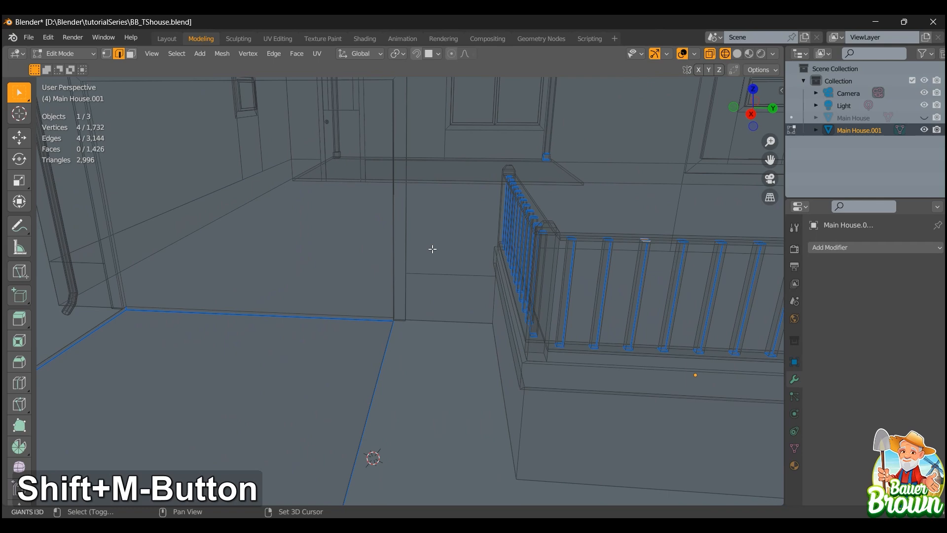
left_click(398, 321, "shift")
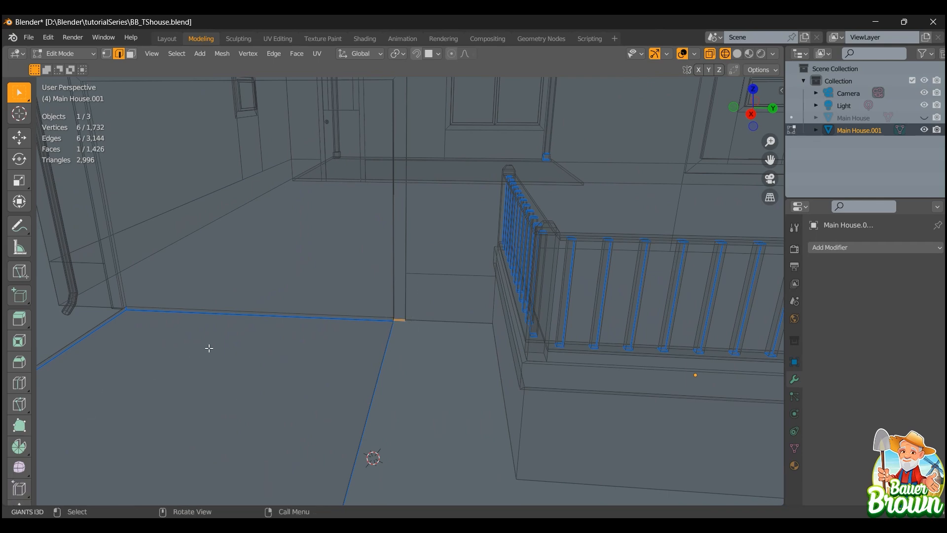
middle_click_drag(207, 346, 503, 374, "shift")
left_click_drag(376, 315, 401, 331)
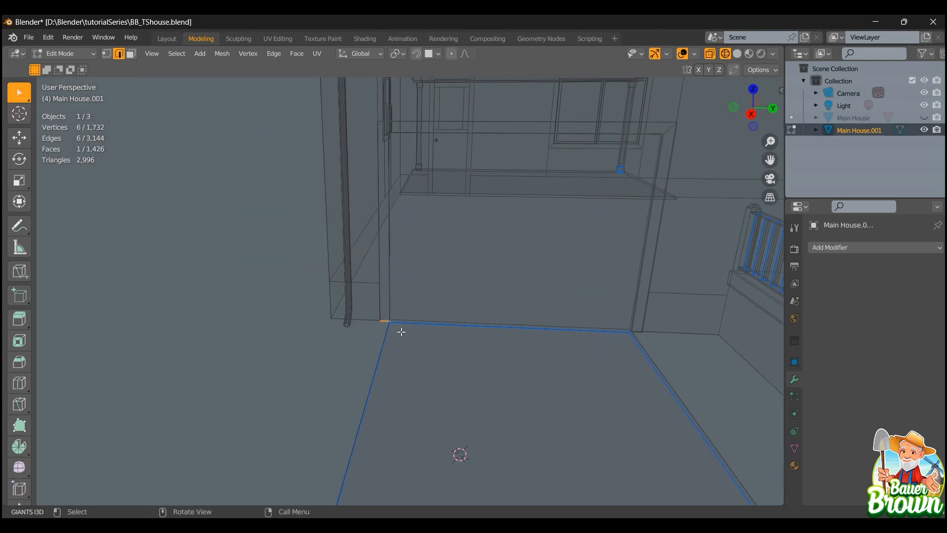
Examine the covered patio in wireframe, then inspect the gable end, garage side and front porch in solid shading
scroll(404, 326, "down", 3)
middle_click_drag(425, 310, 378, 356, "shift")
middle_click_drag(389, 379, 423, 322, "shift")
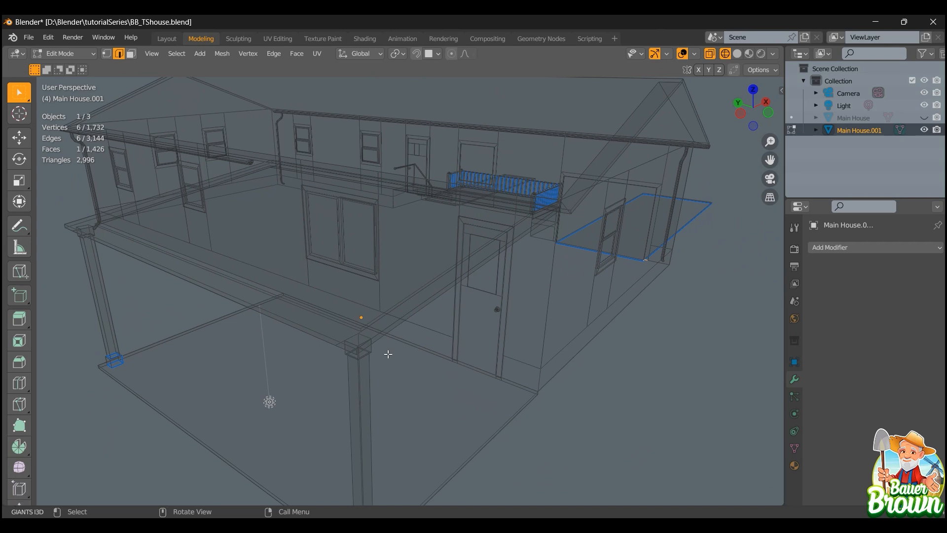
scroll(388, 354, "down", 3)
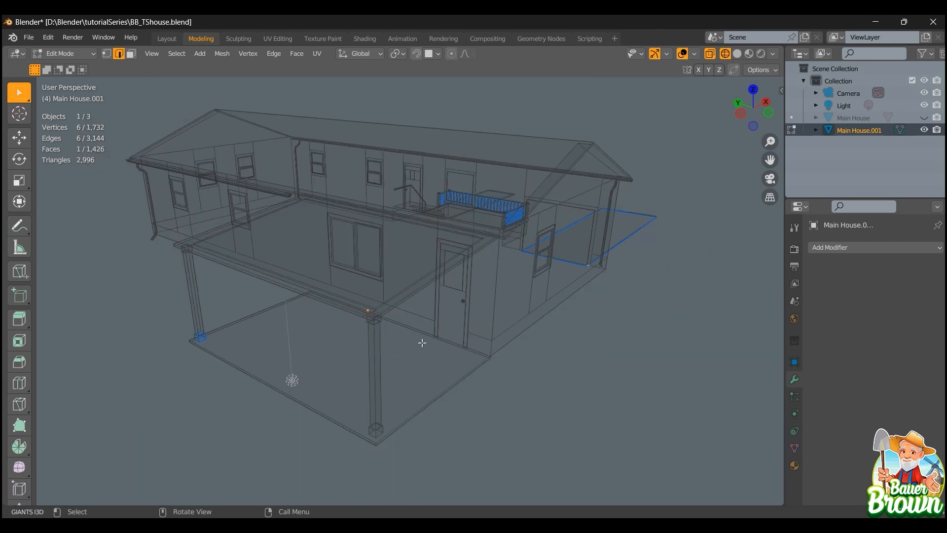
key("shift+z")
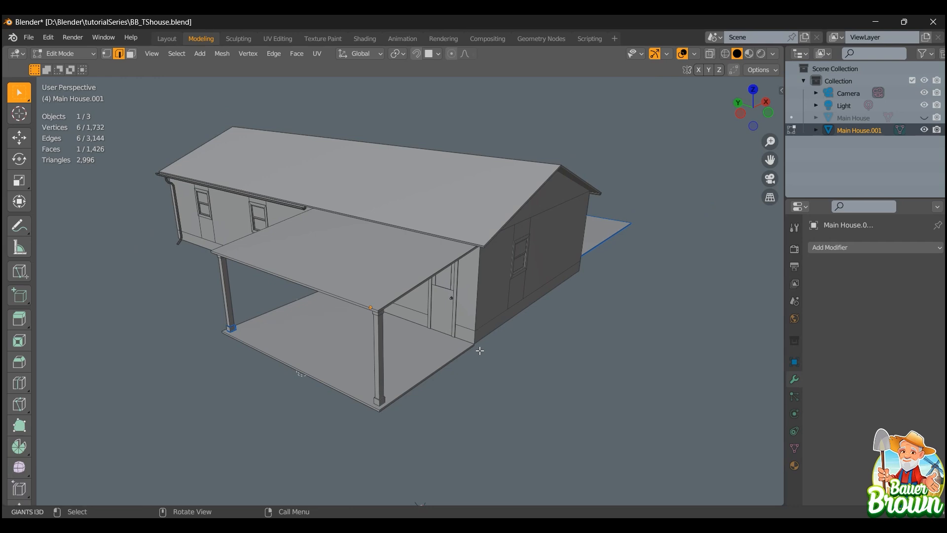
mouse_move(488, 358)
middle_mouse_down()
mouse_move(532, 362)
mouse_move(497, 355)
mouse_move(586, 336)
mouse_move(478, 362)
middle_mouse_up()
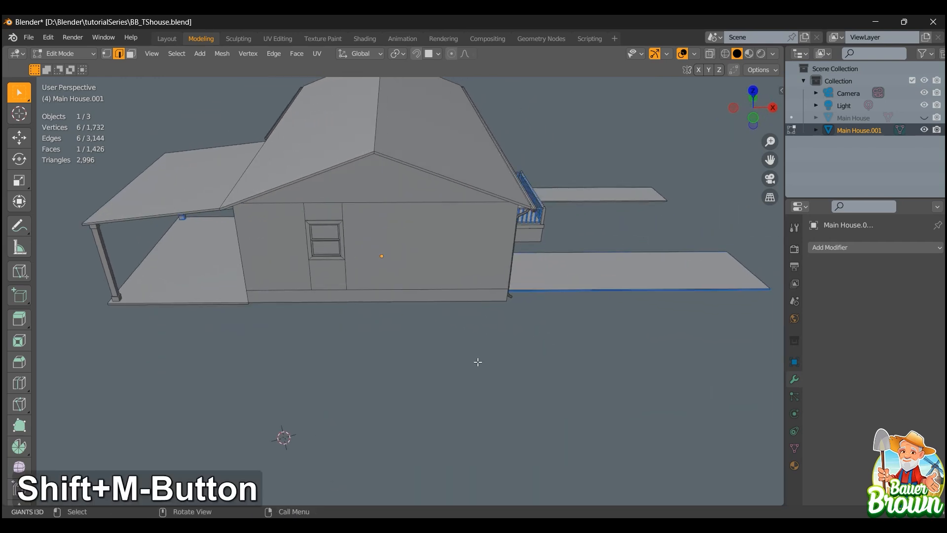
scroll(483, 370, "up", 2)
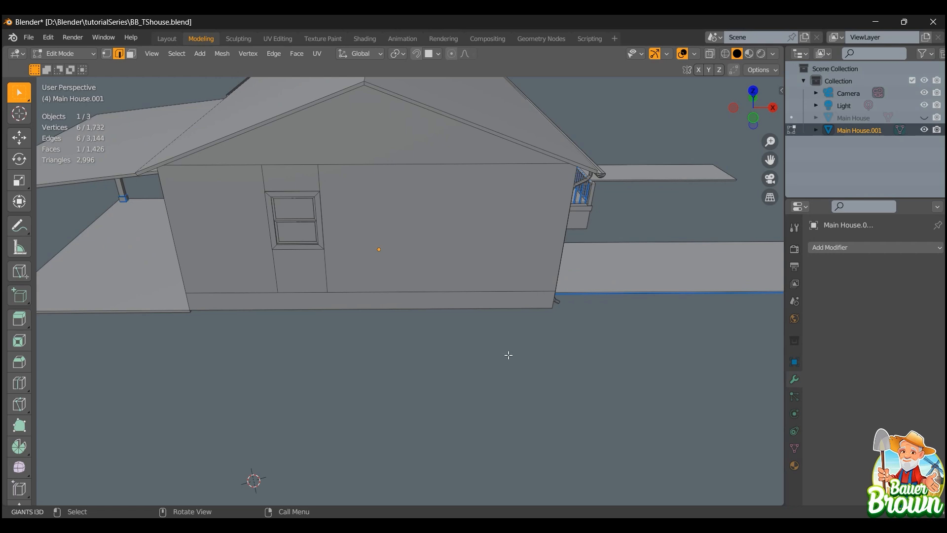
scroll(510, 354, "down", 1)
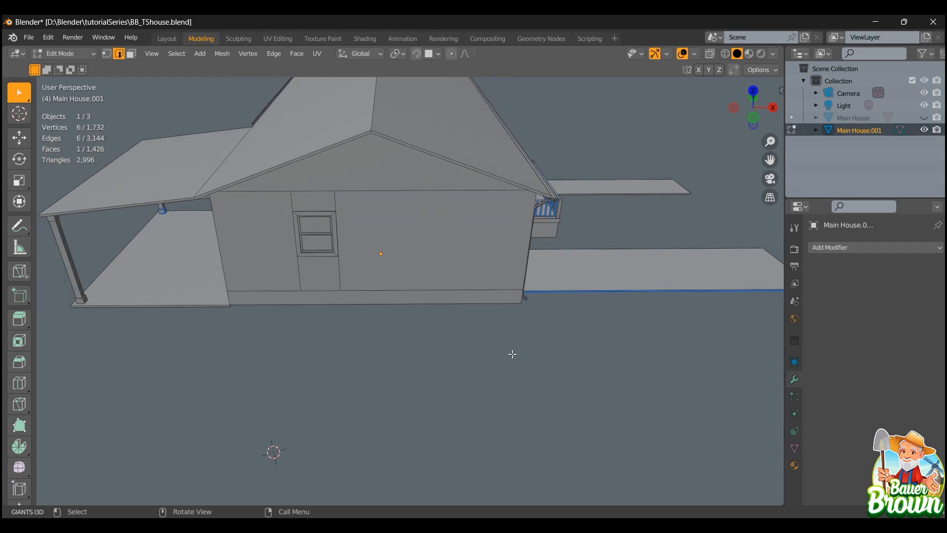
middle_click_drag(509, 347, 487, 352)
scroll(475, 348, "up", 2)
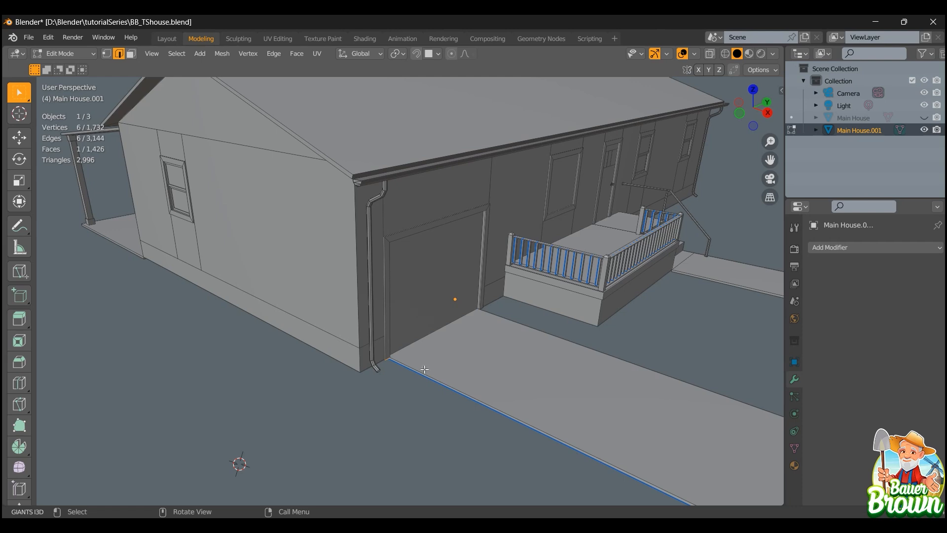
middle_click_drag(425, 369, 386, 370)
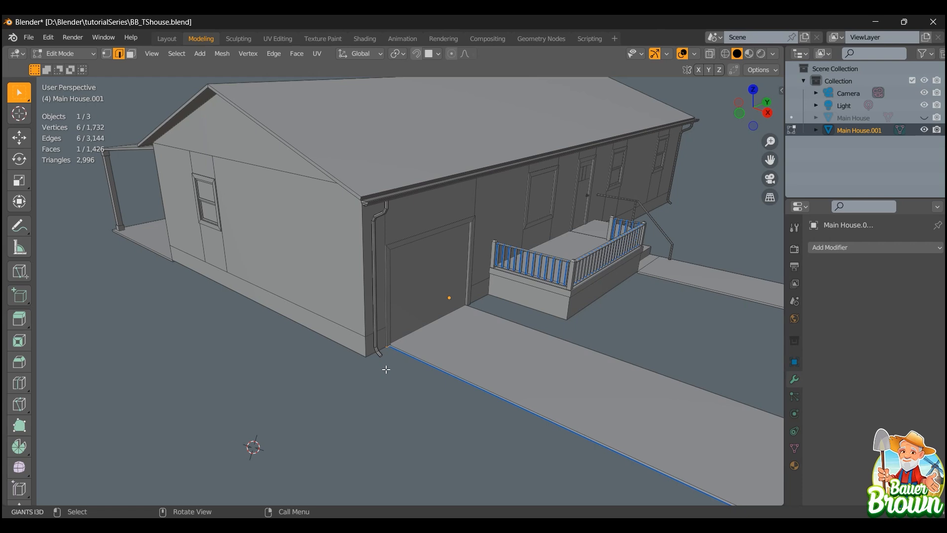
middle_click_drag(386, 369, 428, 377)
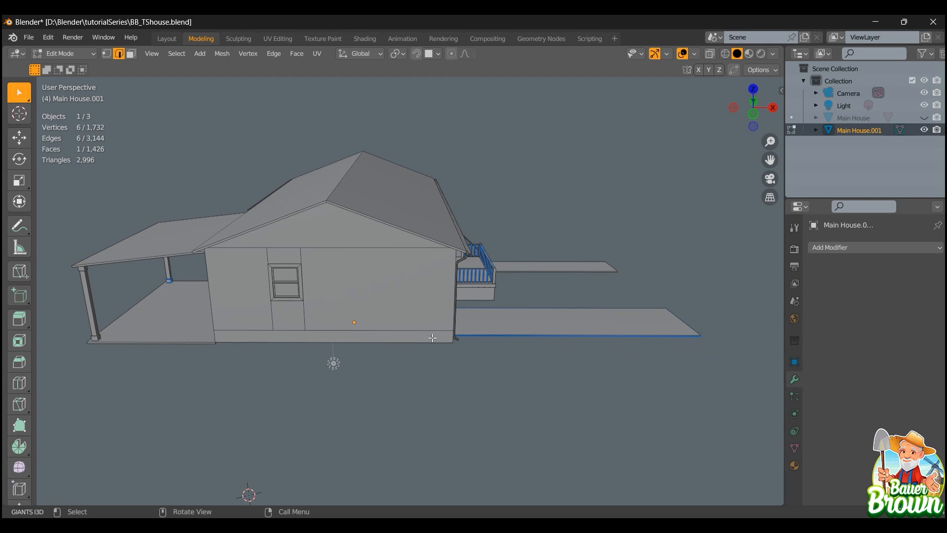
middle_click_drag(512, 353, 467, 393)
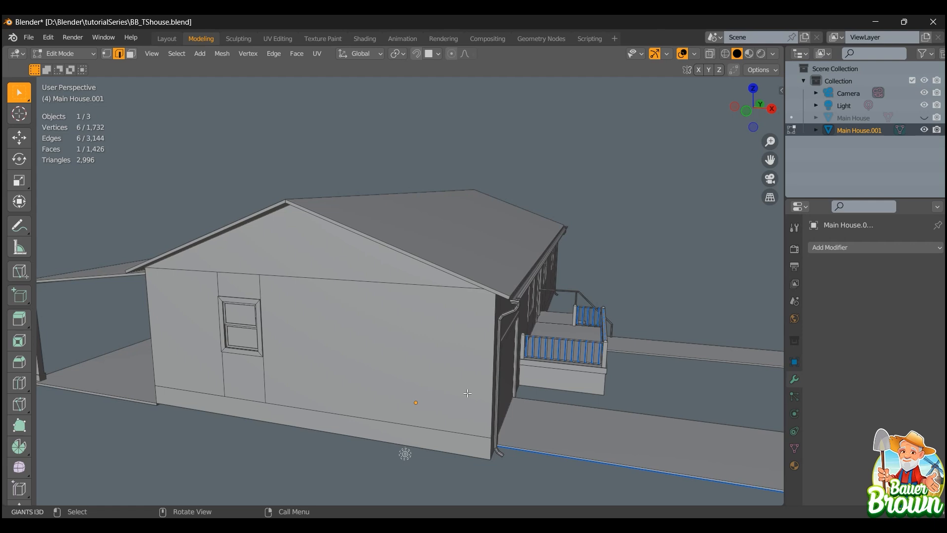
scroll(449, 248, "down", 4)
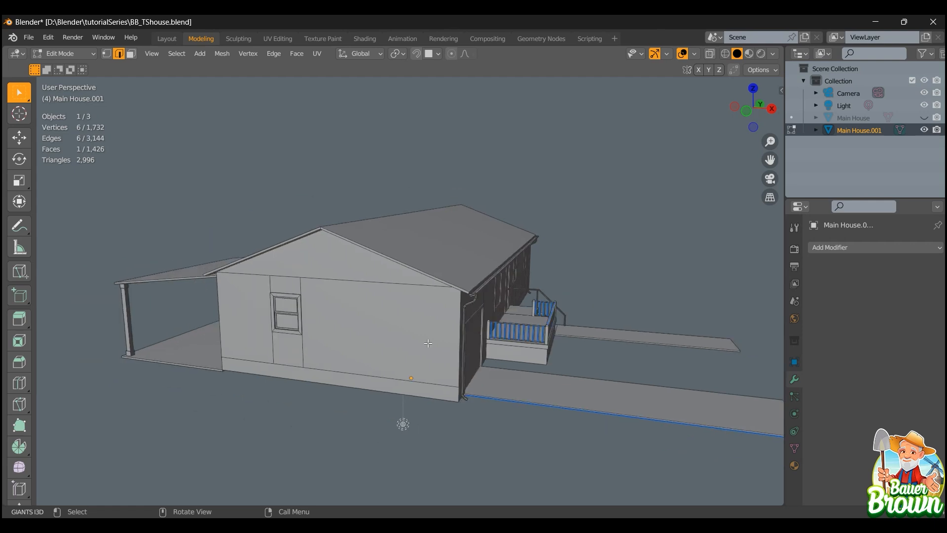
Examine the whole house in solid shading, comparing the gable end, roof, garage side and front porch
middle_click_drag(449, 250, 465, 409)
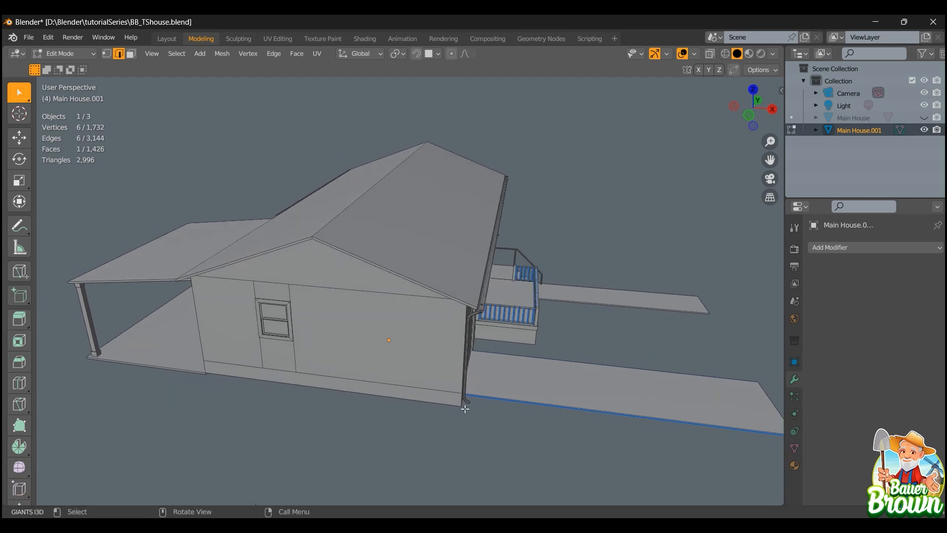
scroll(476, 259, "down", 1)
mouse_move(439, 386)
middle_mouse_down()
mouse_move(433, 368)
mouse_move(427, 393)
mouse_move(445, 414)
mouse_move(442, 380)
middle_mouse_up()
scroll(427, 389, "up", 3)
scroll(427, 393, "down", 2)
scroll(442, 381, "down", 2)
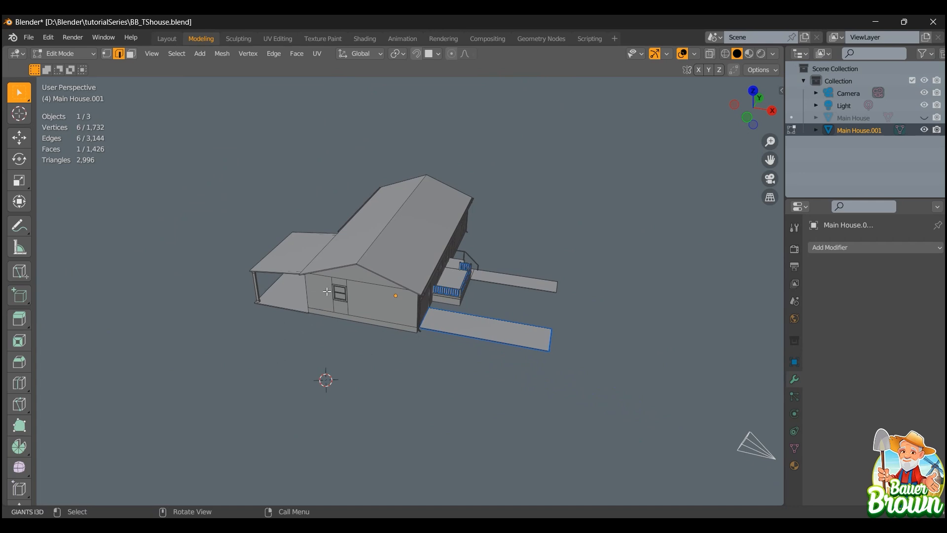
middle_click_drag(460, 383, 367, 347)
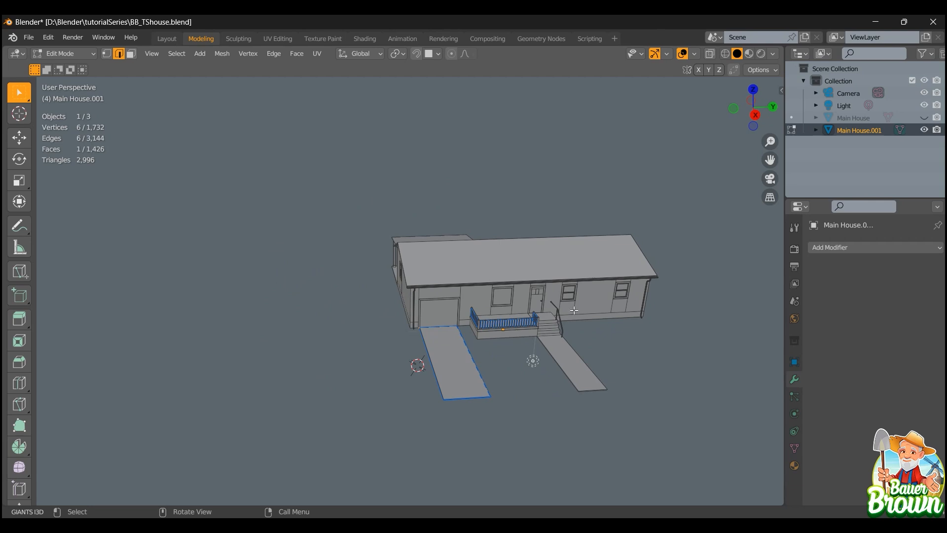
middle_click_drag(662, 317, 584, 348, "shift")
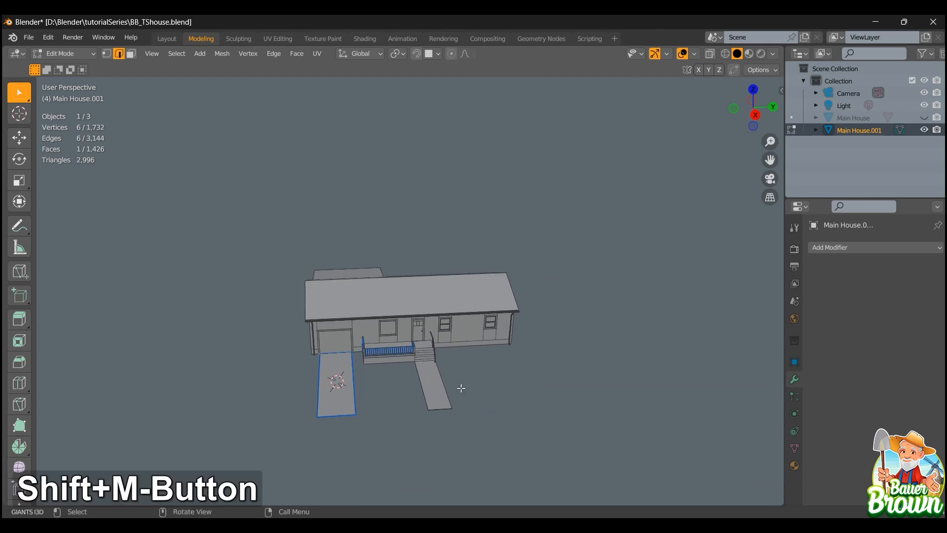
scroll(460, 387, "up", 5)
middle_click_drag(461, 388, 536, 366)
middle_click_drag(476, 387, 522, 376, "shift")
middle_click_drag(419, 427, 486, 401)
middle_click_drag(409, 379, 370, 461)
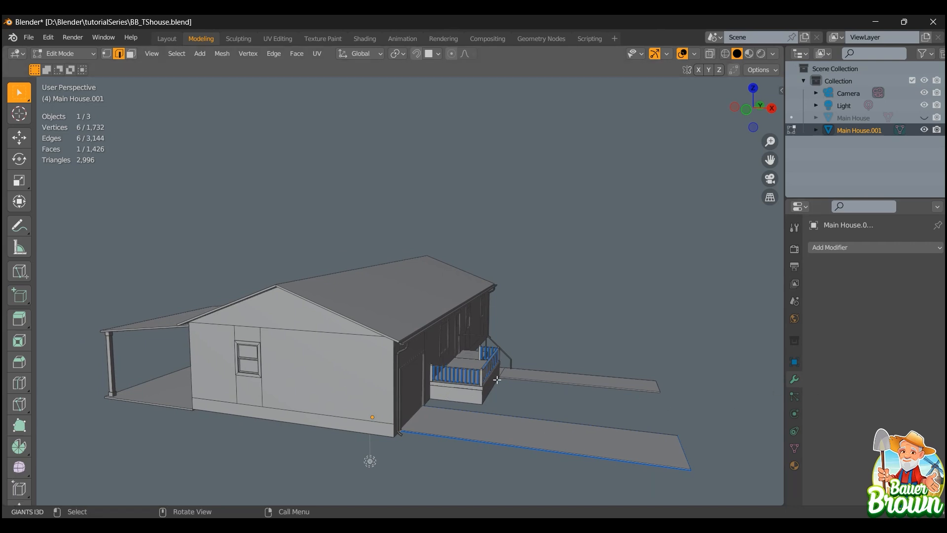
middle_click_drag(499, 380, 484, 382)
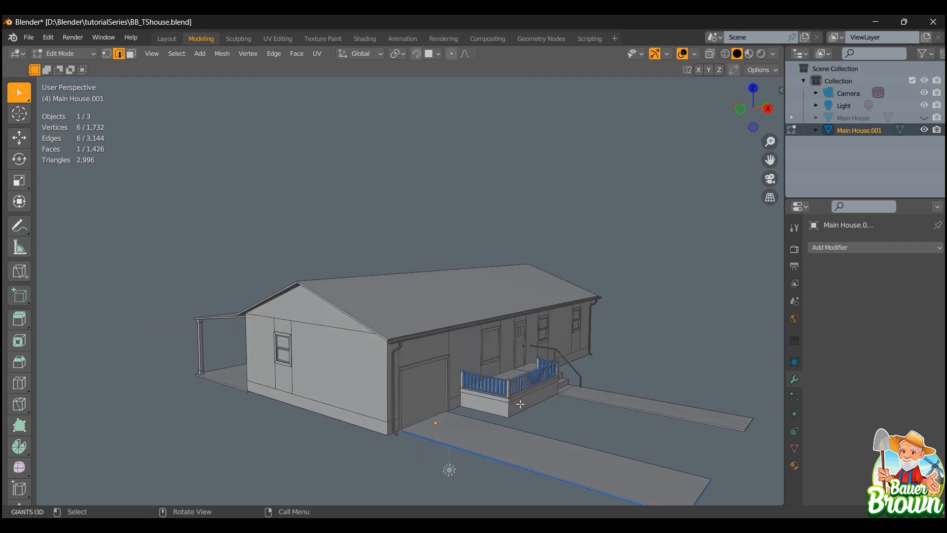
middle_click_drag(498, 410, 711, 389)
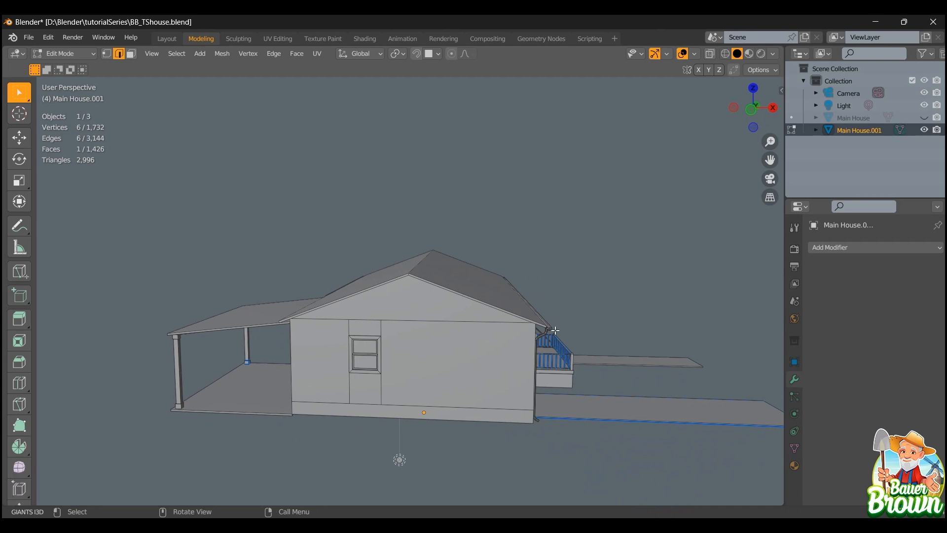
Outline the gable-end wall in red with the on-screen pen and mark the receding ridge and eave lines of the roof
key("ctrl+alt+d")
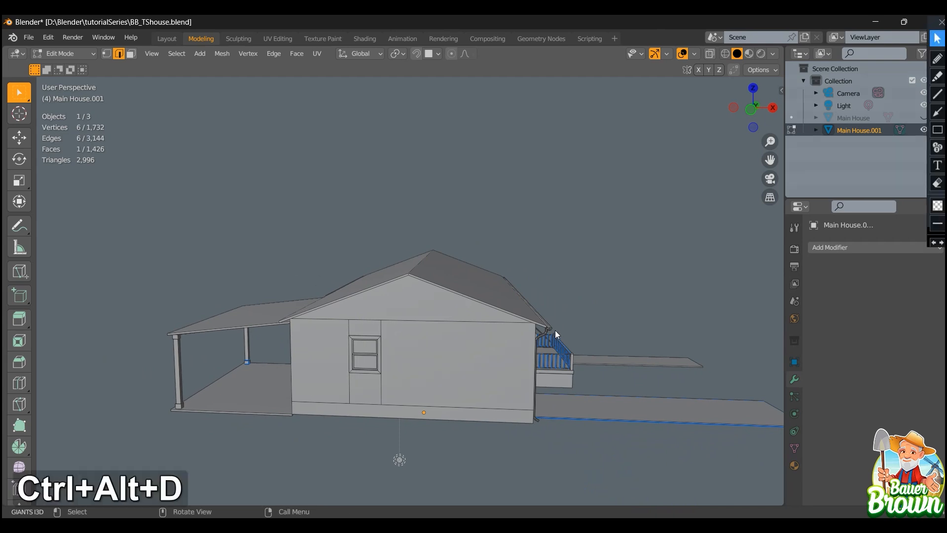
left_click(936, 59)
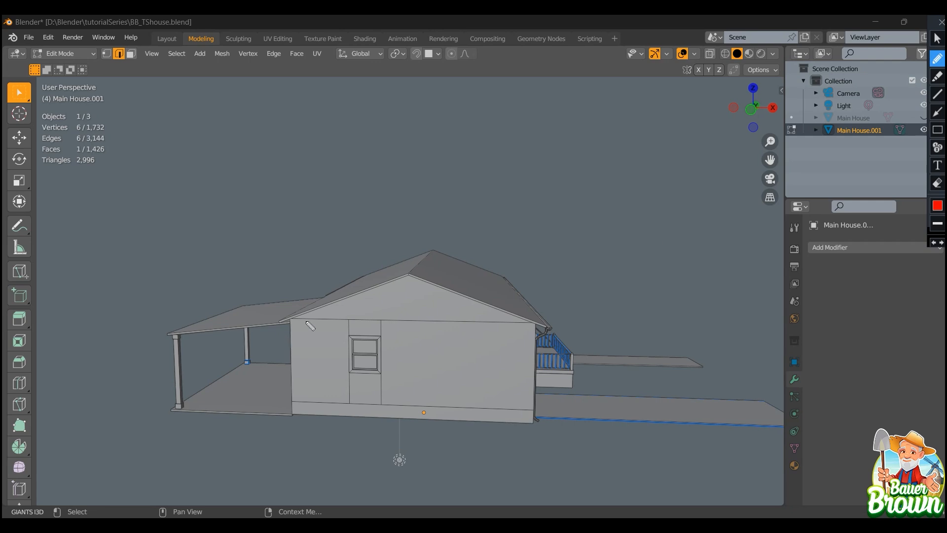
mouse_move(287, 317)
left_mouse_down()
mouse_move(412, 272)
mouse_move(537, 329)
mouse_move(526, 416)
left_mouse_up()
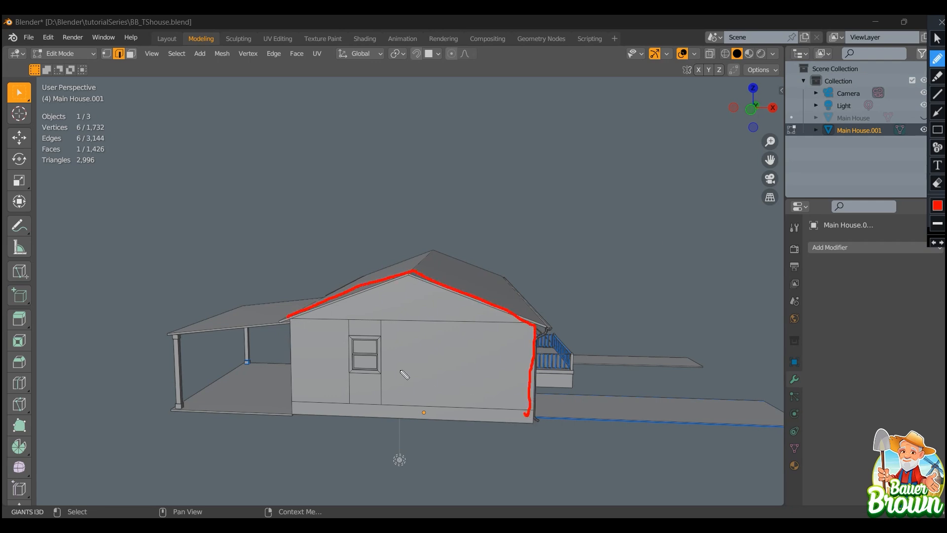
left_click_drag(288, 318, 289, 415)
left_click_drag(413, 271, 443, 240)
left_click_drag(292, 316, 395, 242)
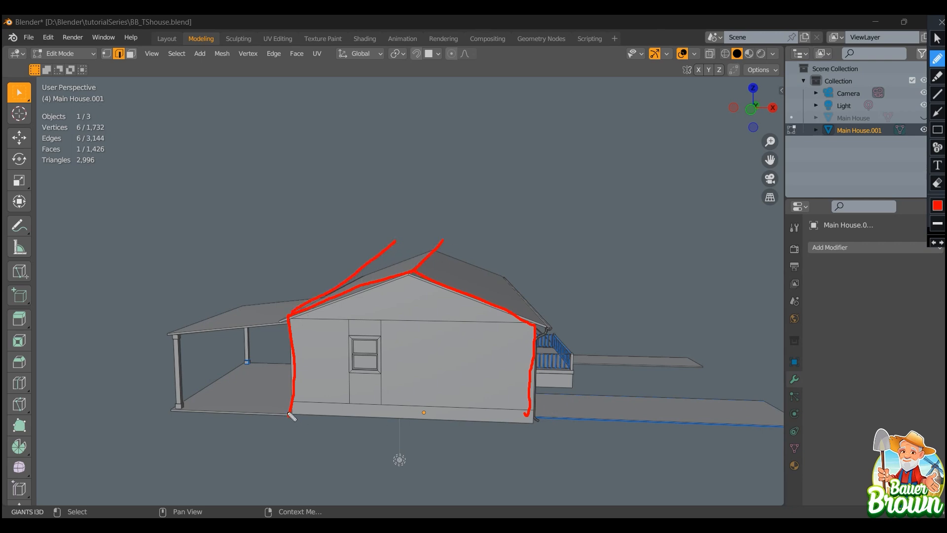
left_click_drag(289, 414, 541, 423)
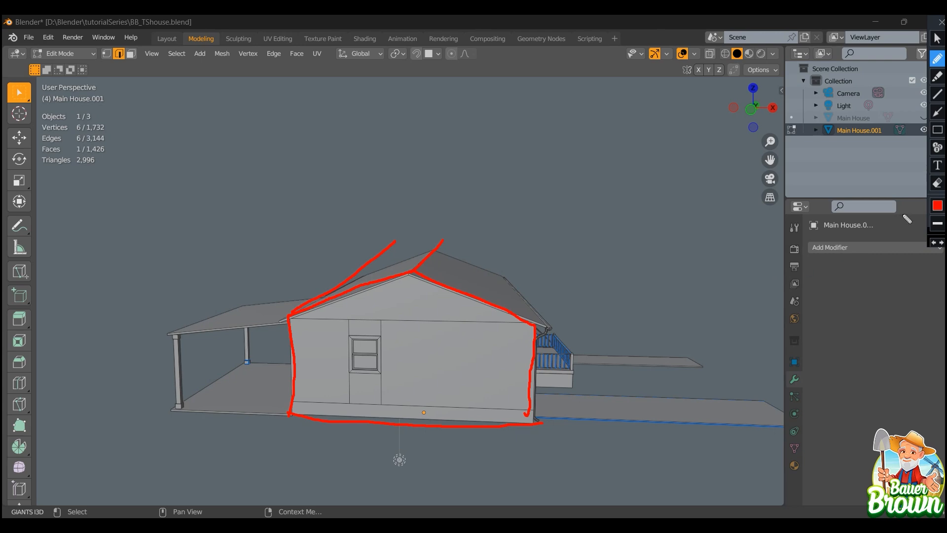
Erase all red pen markings around the gable end and return to the normal pointer
left_click(939, 185)
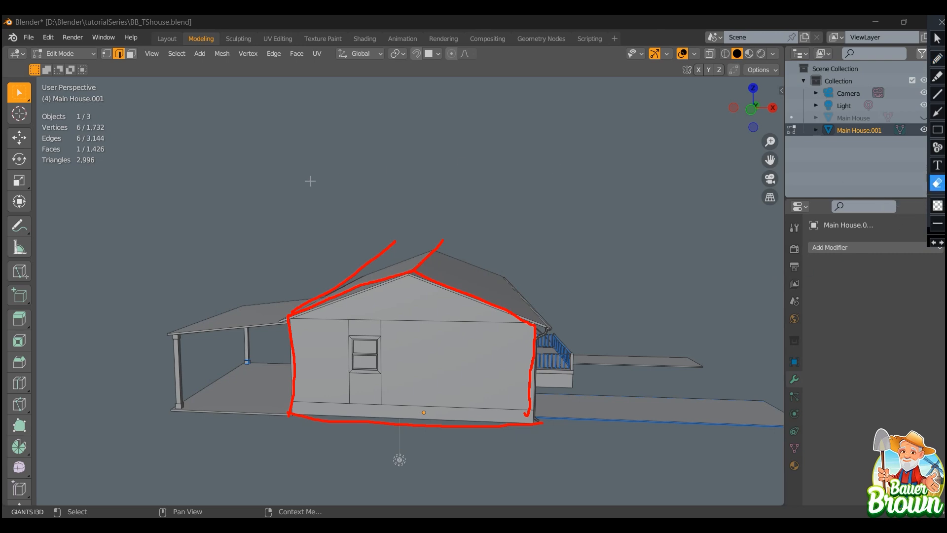
mouse_move(262, 186)
left_mouse_down()
mouse_move(566, 281)
mouse_move(598, 454)
left_mouse_up()
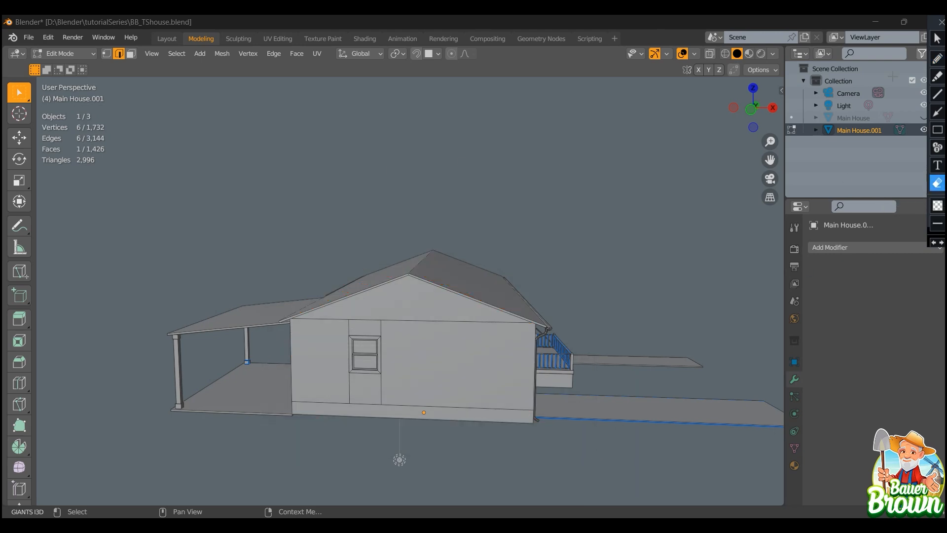
left_click(937, 38)
Inspect how the front wall, garage corner, gable-end wall and roof meet around the house
middle_click_drag(540, 290, 407, 371)
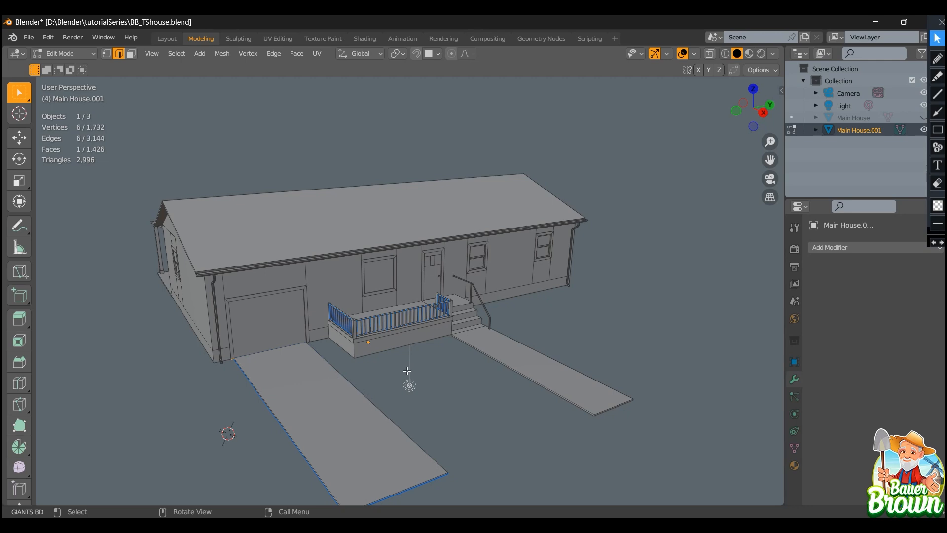
scroll(400, 365, "down", 1)
middle_click_drag(305, 332, 468, 309)
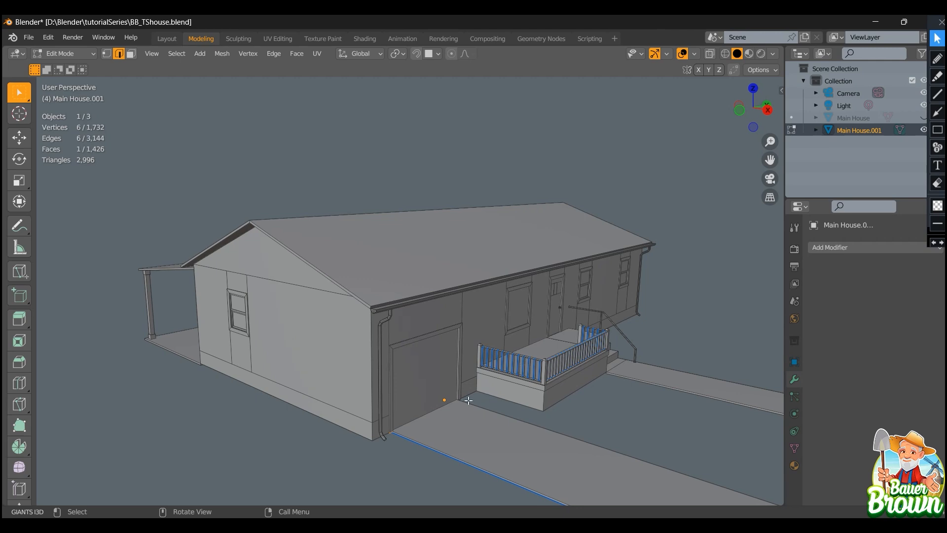
middle_click_drag(469, 401, 475, 410)
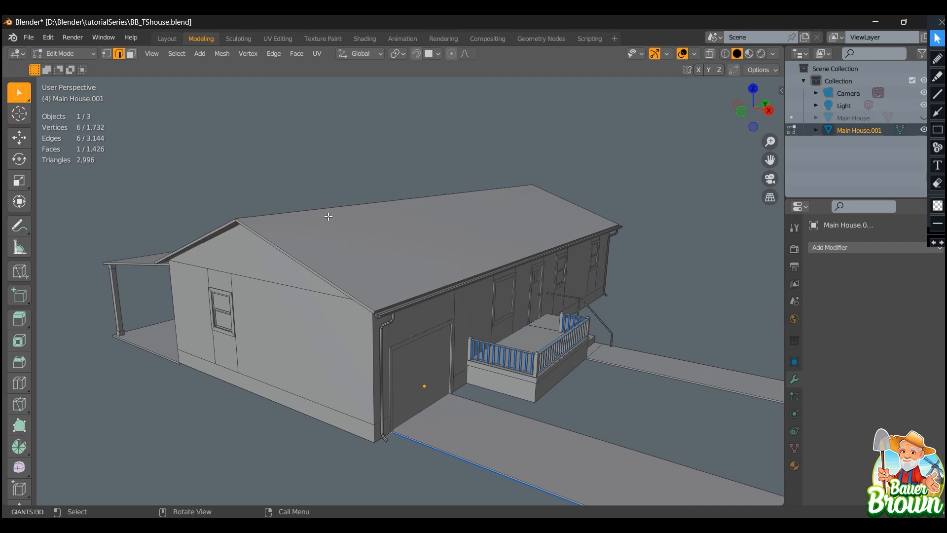
middle_click_drag(365, 300, 422, 303)
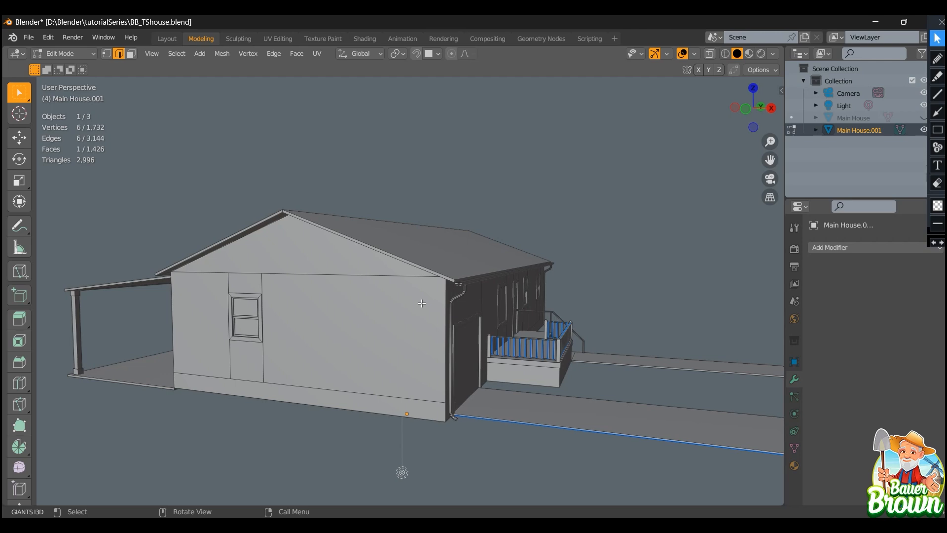
scroll(398, 288, "down", 2)
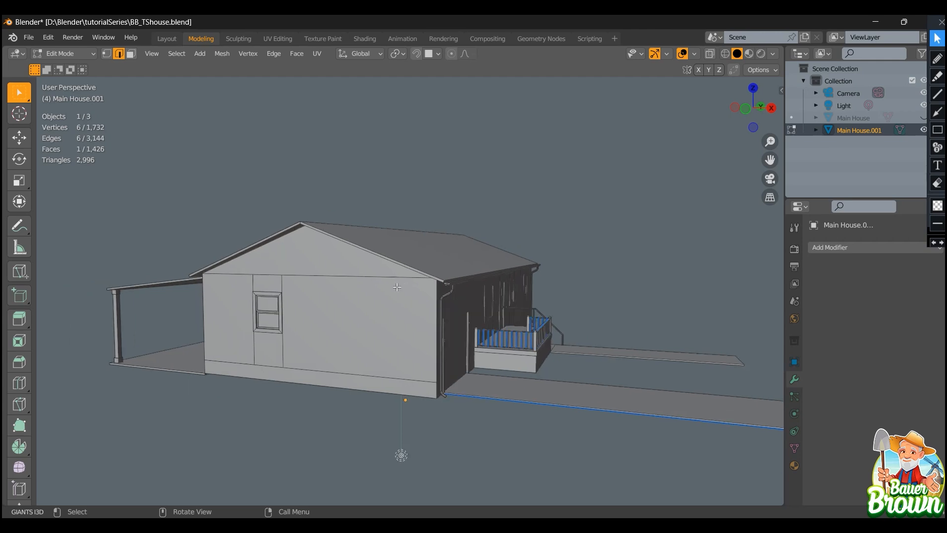
middle_click_drag(400, 295, 405, 312)
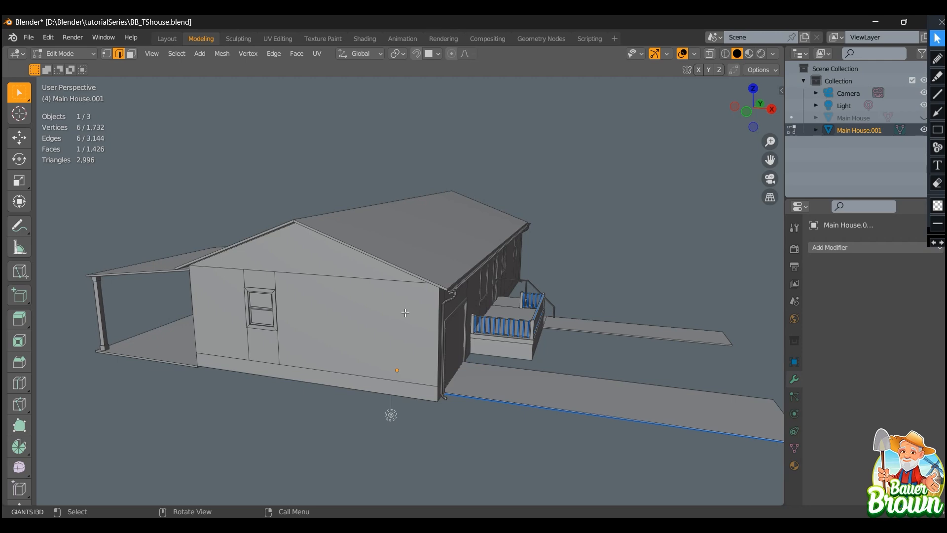
middle_click_drag(347, 344, 332, 385)
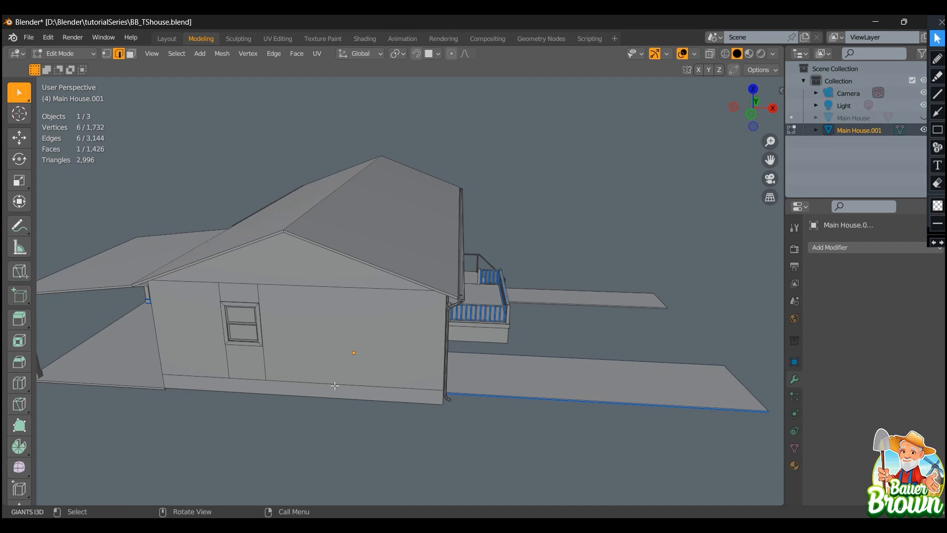
middle_click_drag(286, 413, 531, 369, "shift")
scroll(384, 392, "down", 2)
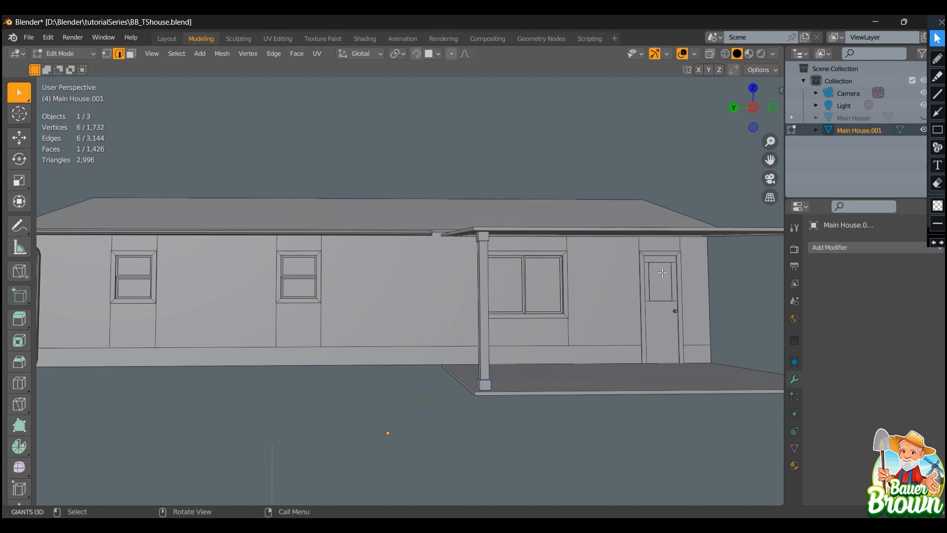
Inspect the rear and gable-end walls, then the front door, steps, porch railing and window panels
middle_click_drag(663, 273, 526, 310)
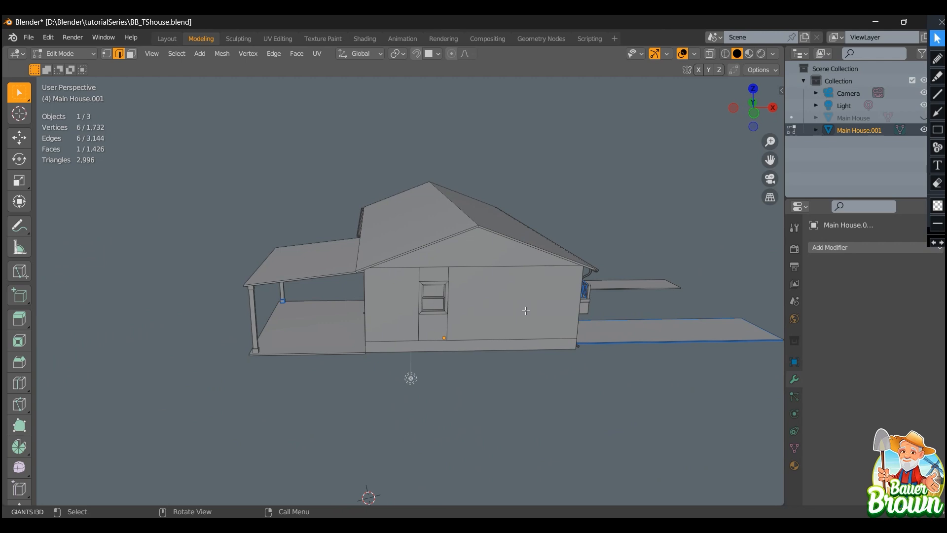
middle_click_drag(582, 224, 537, 264)
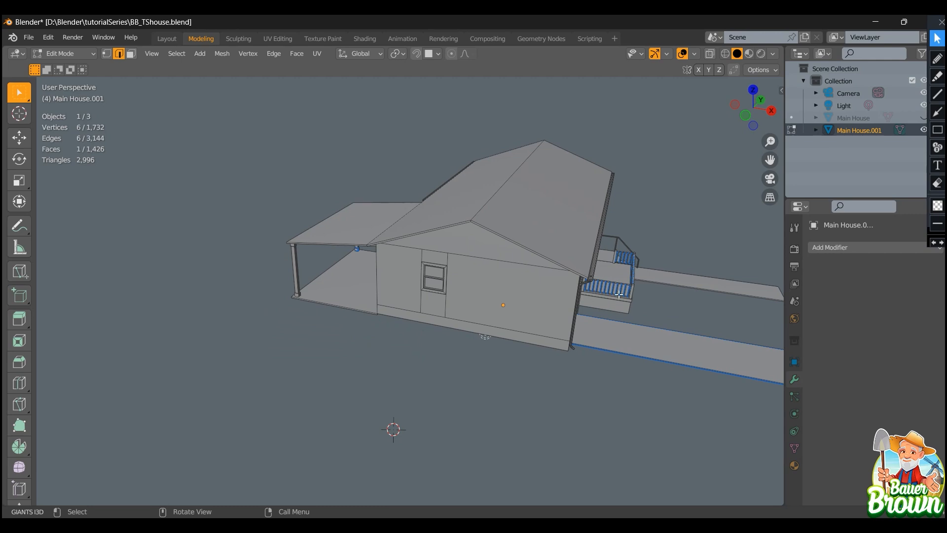
middle_click_drag(618, 291, 444, 373, "shift")
middle_click_drag(445, 373, 417, 376, "shift")
middle_click_drag(416, 376, 451, 387, "shift")
scroll(490, 385, "up", 2)
scroll(491, 384, "up", 1)
mouse_move(523, 410)
middle_mouse_down("shift")
mouse_move(404, 358)
mouse_move(515, 402)
mouse_move(535, 430)
mouse_move(527, 393)
middle_mouse_up("shift")
scroll(404, 359, "down", 2)
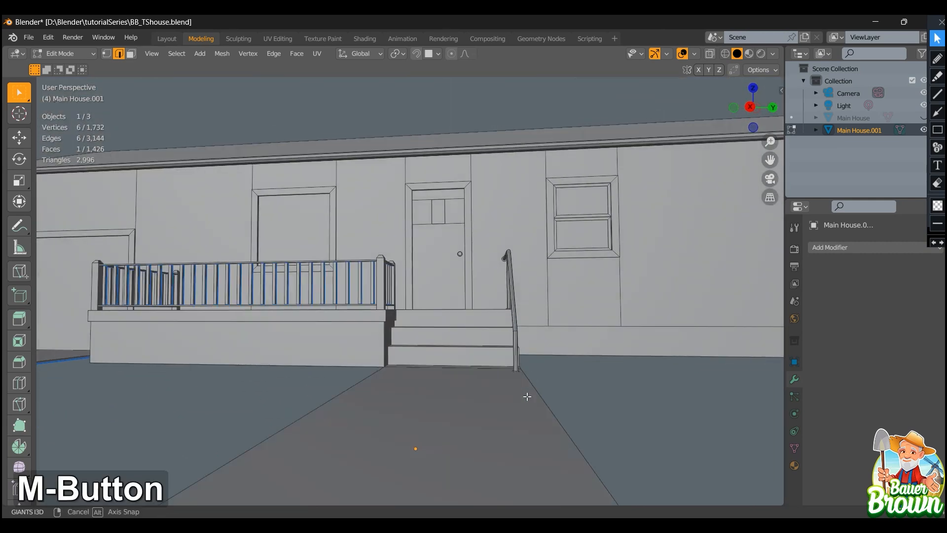
middle_click_drag(584, 377, 505, 350, "shift")
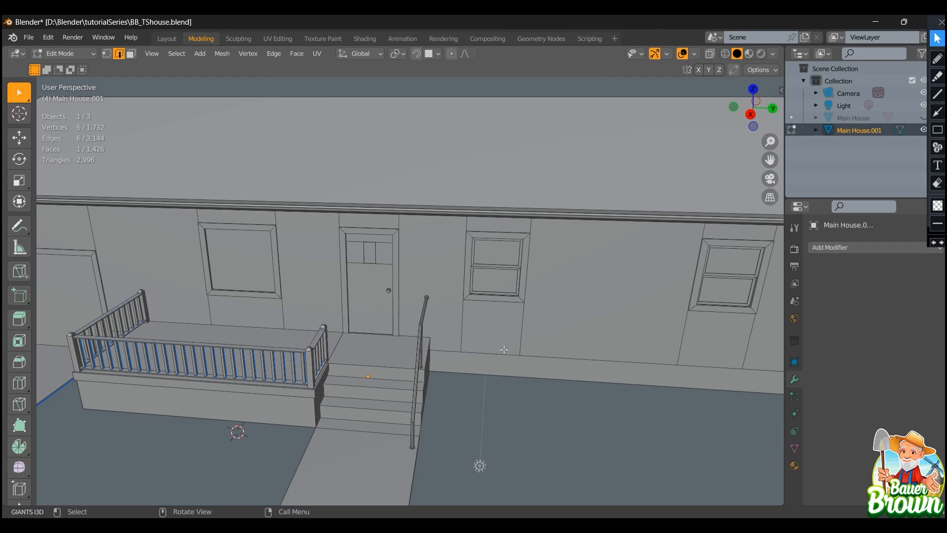
scroll(484, 329, "down", 3)
middle_click_drag(484, 331, 509, 349)
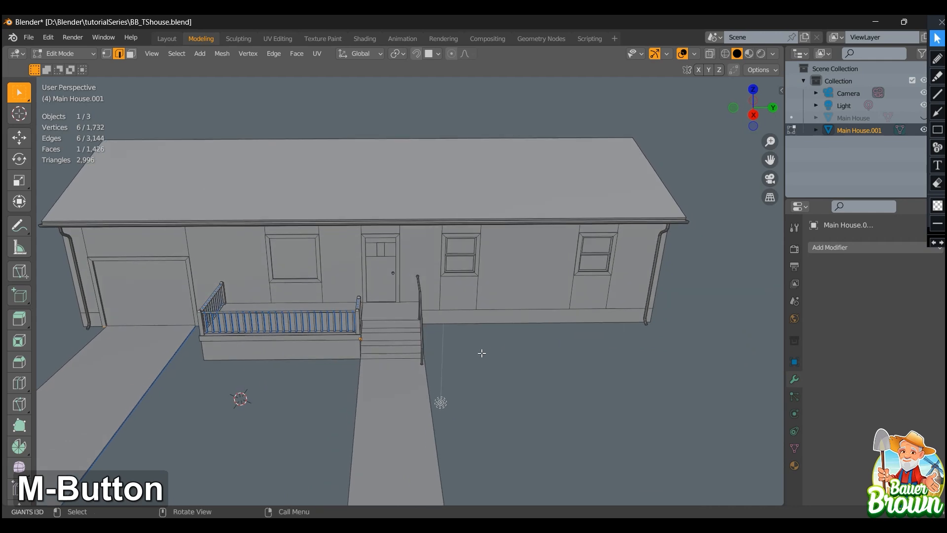
middle_click_drag(408, 374, 513, 396, "shift")
scroll(427, 386, "down", 2)
middle_click_drag(428, 387, 512, 364)
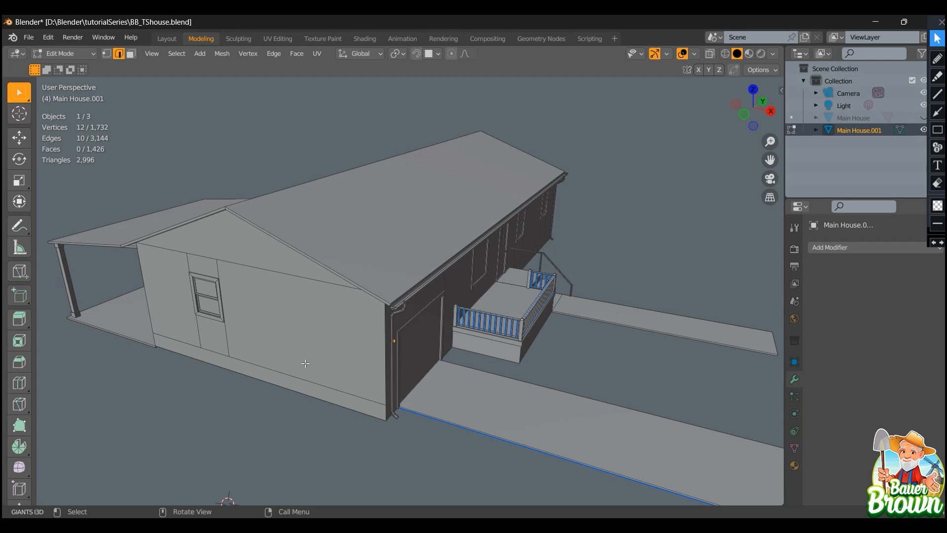
Using edge selection, select the three connected edges between the gable-end wall and its foundation strip, and examine them around the corners
middle_click_drag(313, 373, 398, 414)
key("2")
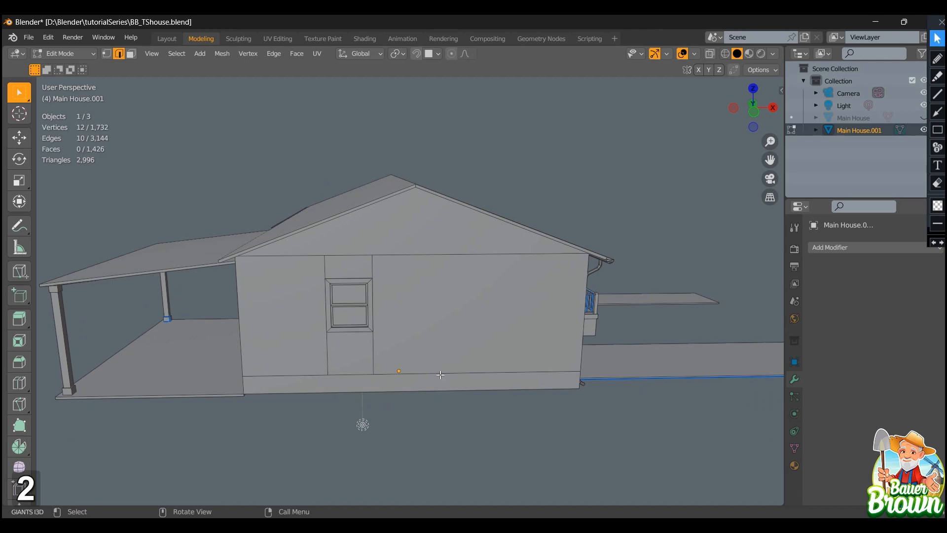
left_click(440, 375)
left_click(309, 379, "shift")
left_click(339, 377, "shift")
scroll(503, 399, "down", 2)
middle_click_drag(511, 400, 425, 410)
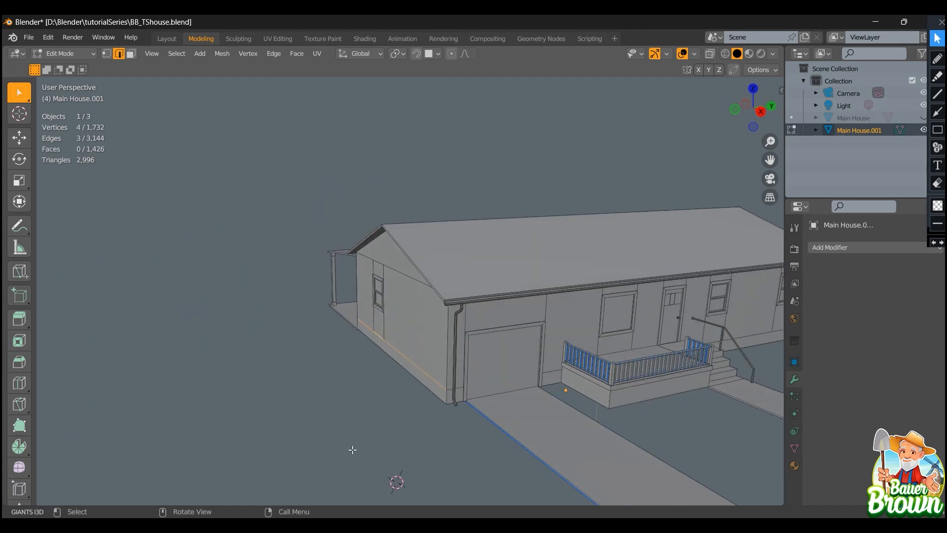
scroll(353, 447, "up", 2)
middle_click_drag(373, 448, 451, 351, "shift")
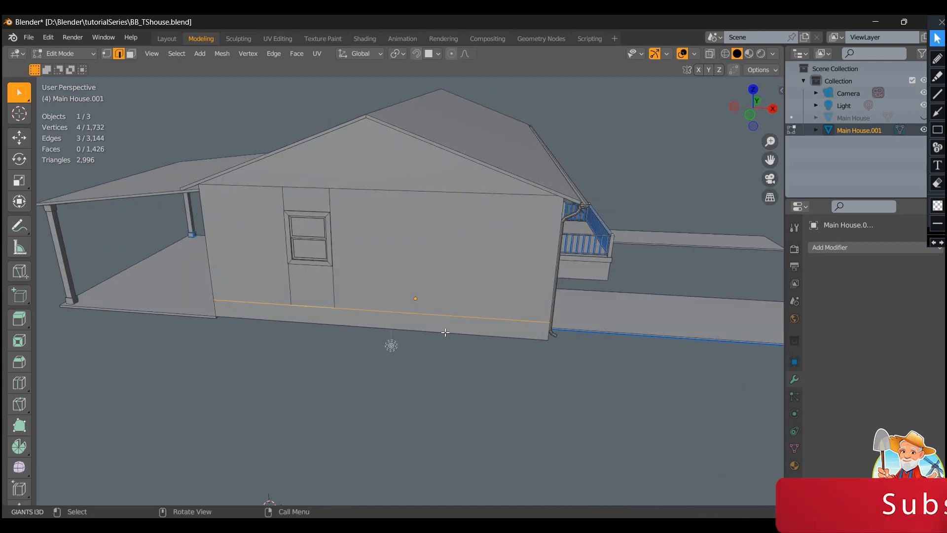
middle_click_drag(446, 334, 571, 359)
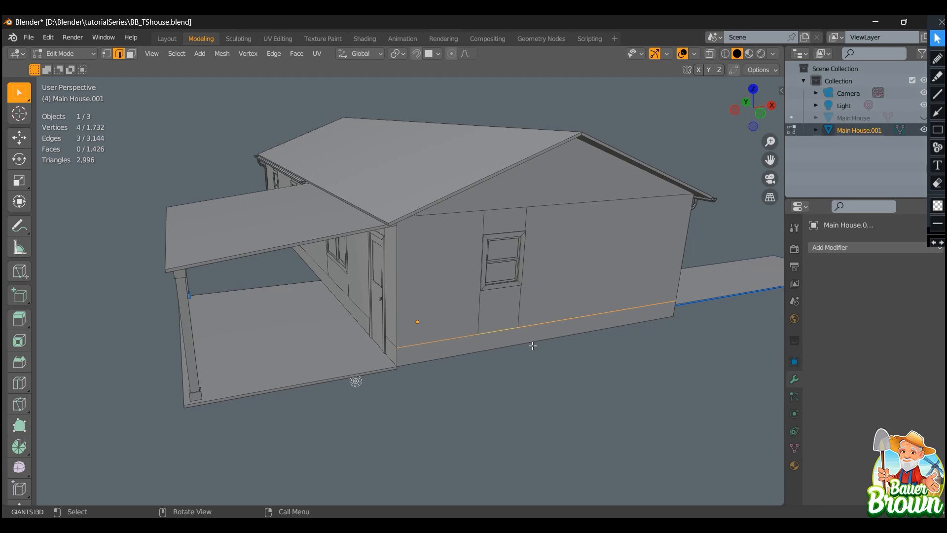
Reselect the gable-end foundation line segment by segment, starting with the edge below the window and adding both neighbouring edges
left_click(570, 319)
left_click(483, 334)
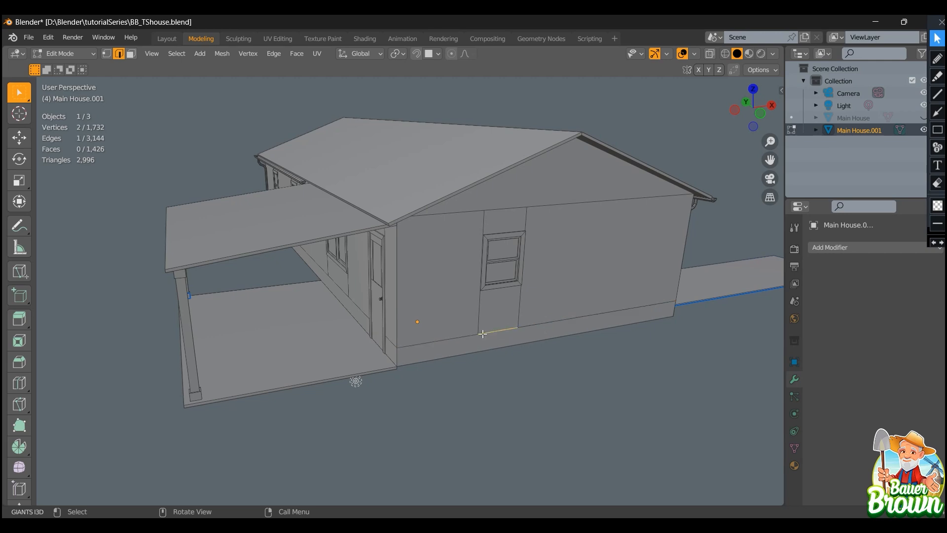
left_click(481, 335, "shift")
left_click(583, 317, "shift")
middle_click_drag(583, 317, 546, 354)
scroll(542, 371, "up", 3)
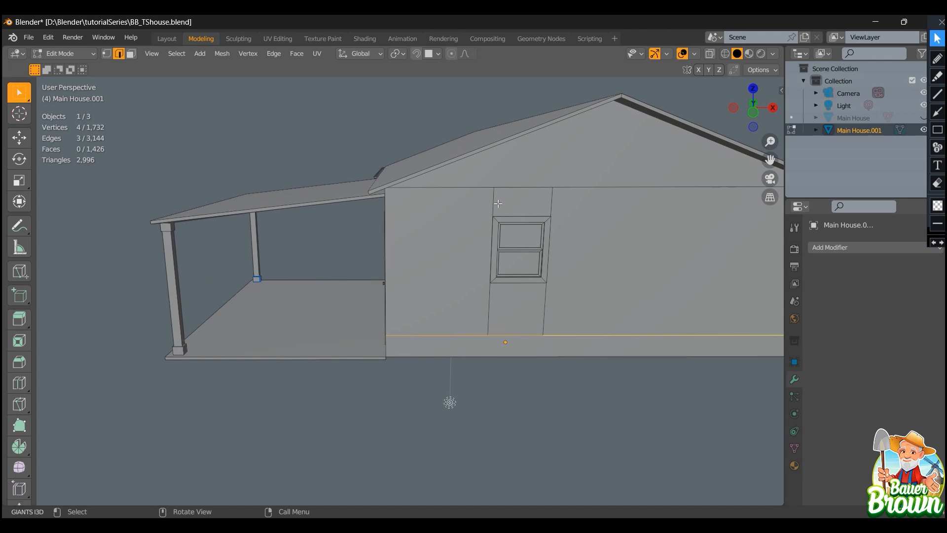
Select the bottom edge of the gable-end window's outer trim
left_click(498, 204)
left_click(502, 279)
middle_click_drag(627, 296, 383, 275, "shift")
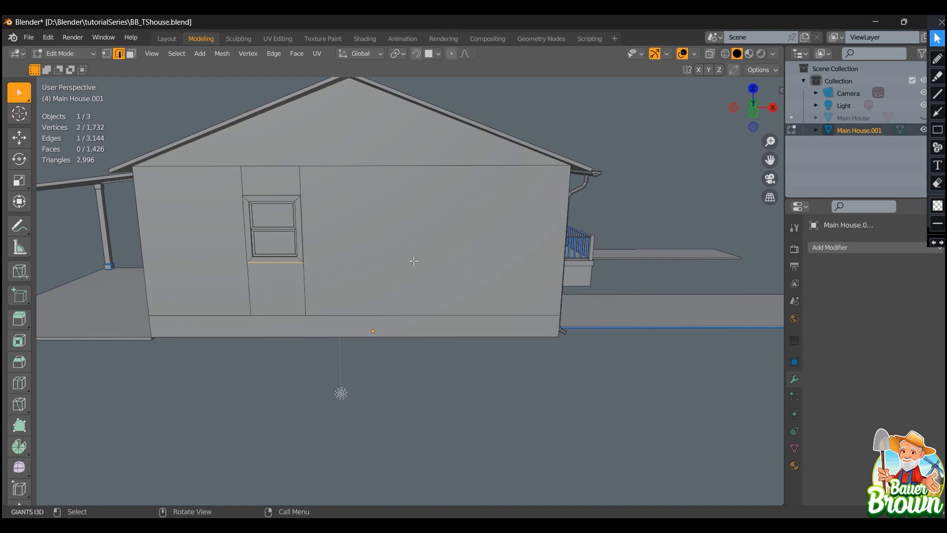
Try dissolving the horizontal edge between the gable and the wide wall section beside the window, and examine how the wall faces merge
left_click(400, 166)
right_click(413, 207)
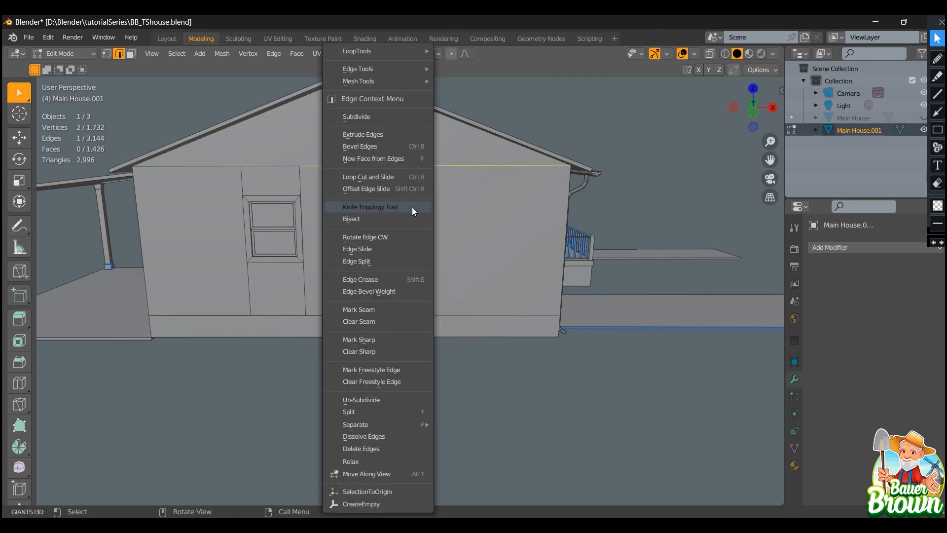
key("d")
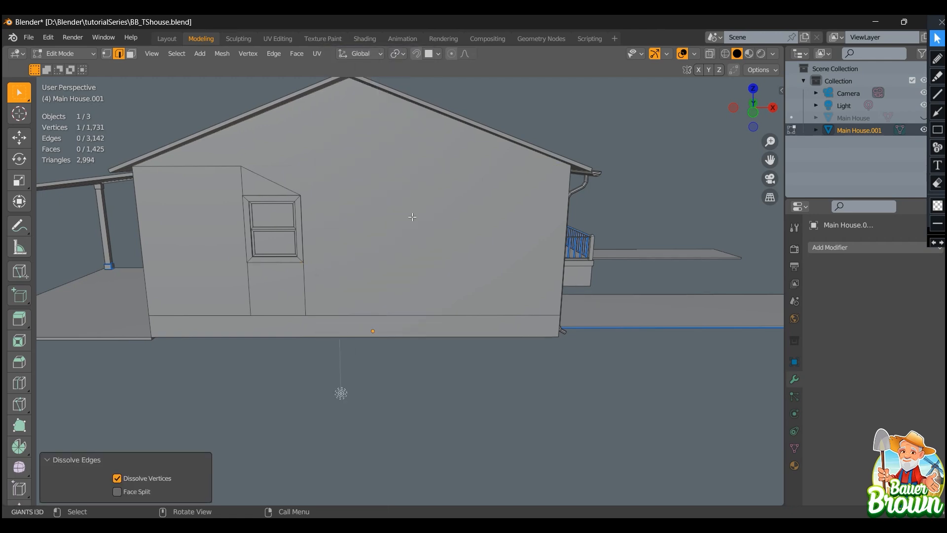
middle_click_drag(413, 218, 446, 254)
middle_click_drag(420, 251, 394, 239)
scroll(345, 242, "up", 2)
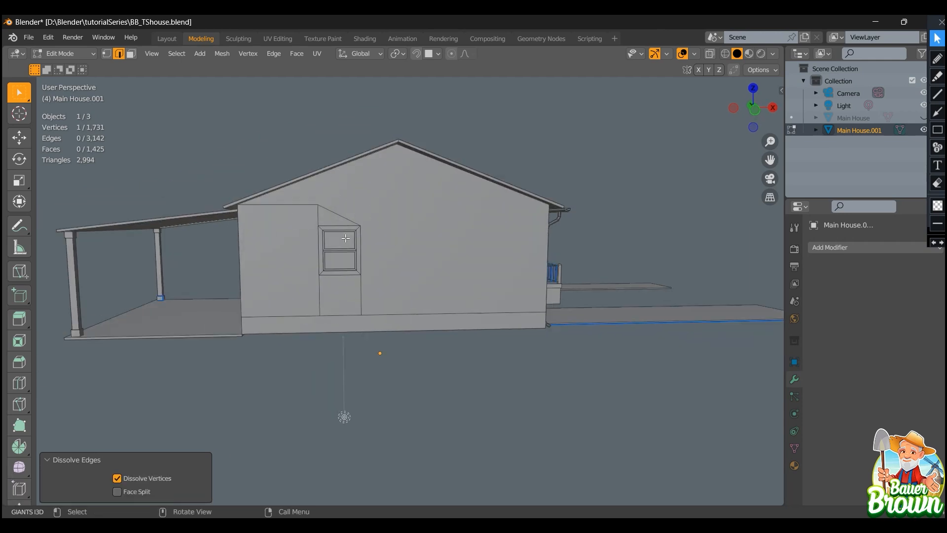
middle_click_drag(378, 248, 407, 281, "shift")
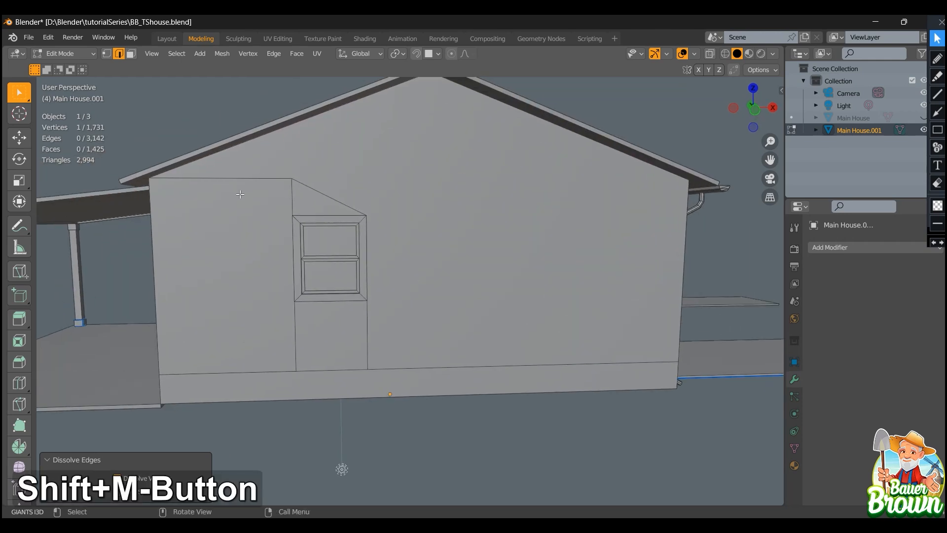
middle_click_drag(385, 334, 465, 344)
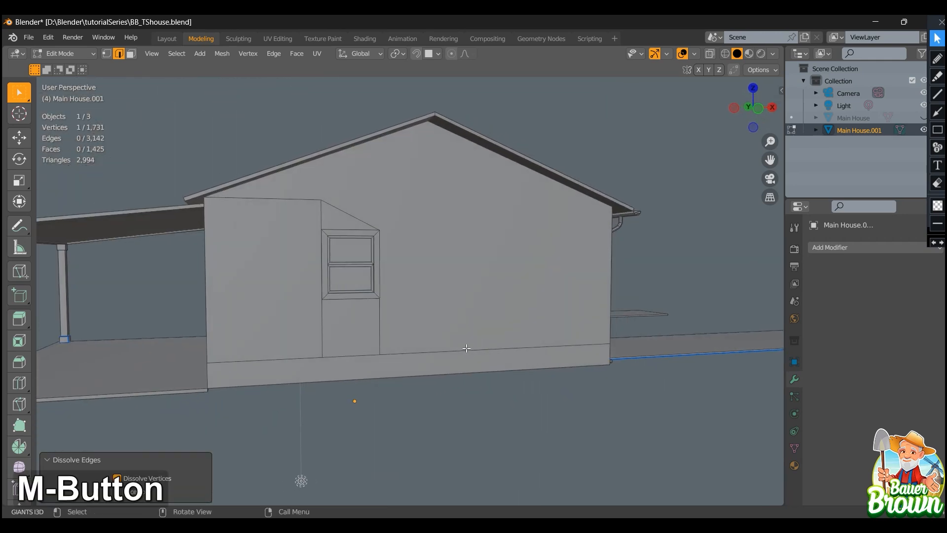
scroll(474, 342, "up", 3)
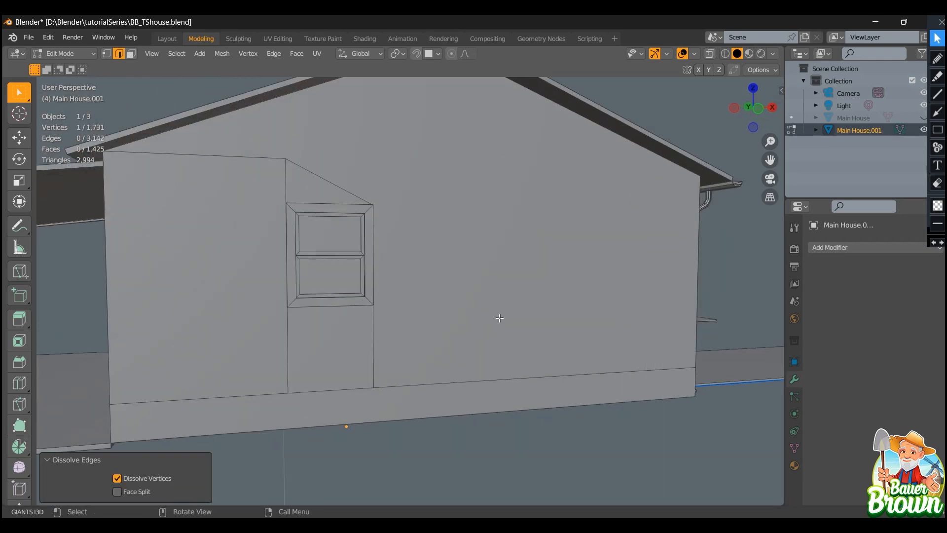
Undo the edge dissolve on the gable-end wall
key("ctrl+z")
scroll(497, 317, "down", 3)
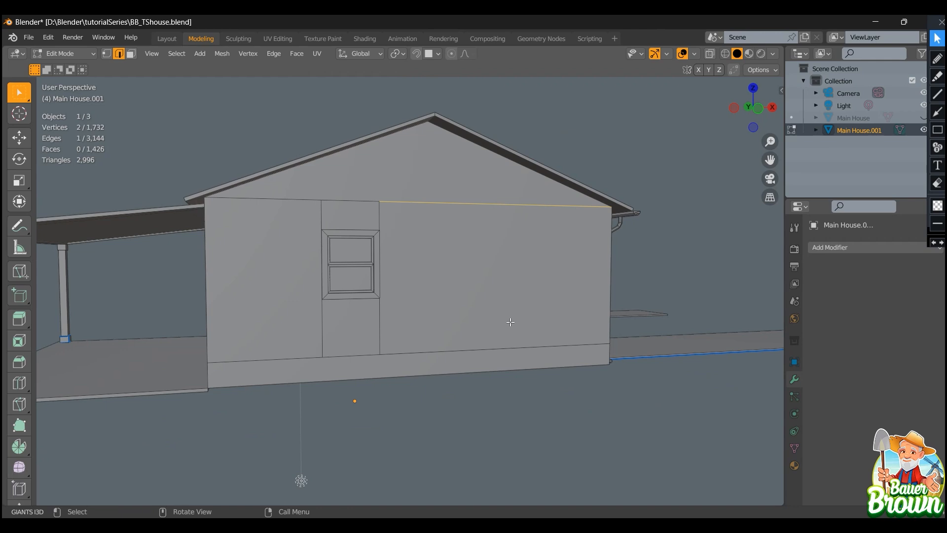
middle_click_drag(504, 320, 494, 331)
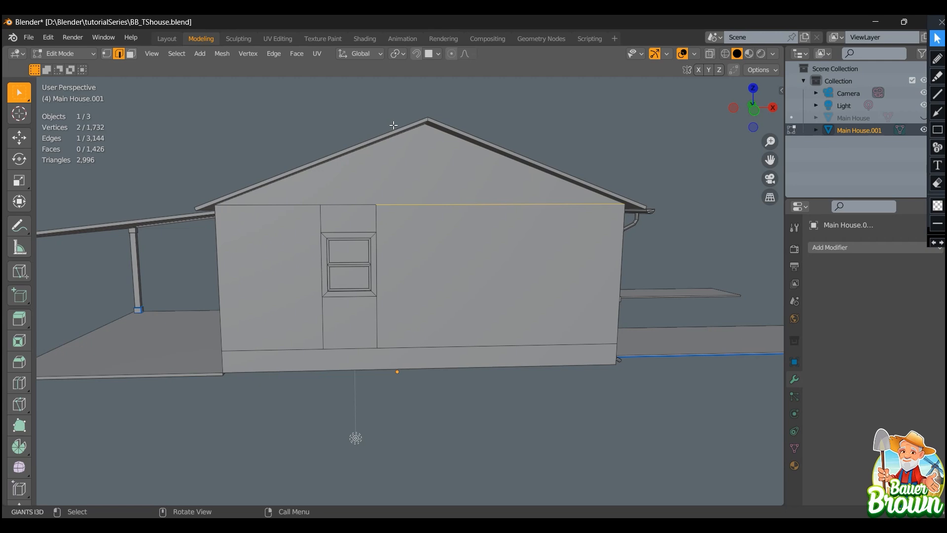
Clear the edge selection and, using face selection, select the wide wall face beside the gable-end window
left_click(460, 277)
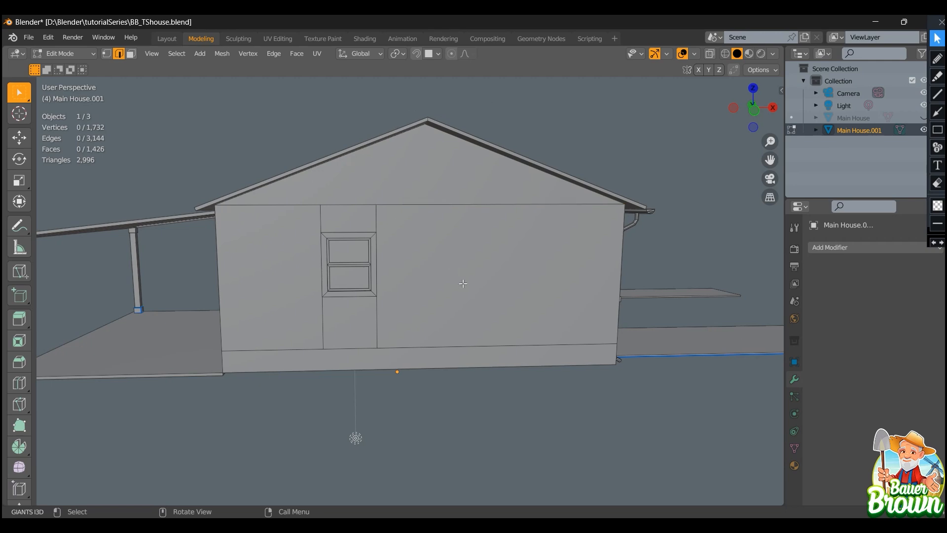
key("3")
left_click(497, 291)
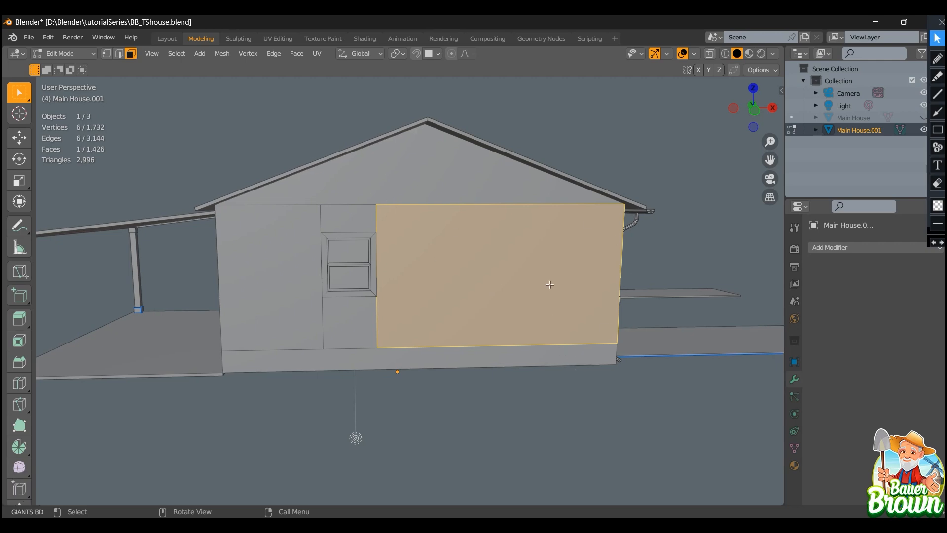
Using edge selection, try dissolving the upper edge of the wide wall face again, and undo the dissolve
key("2")
left_click(509, 209)
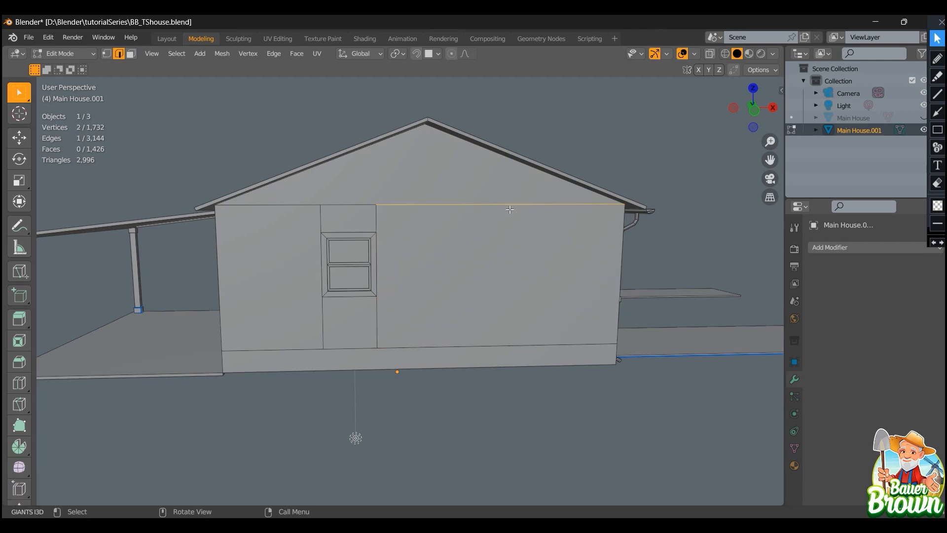
key("d")
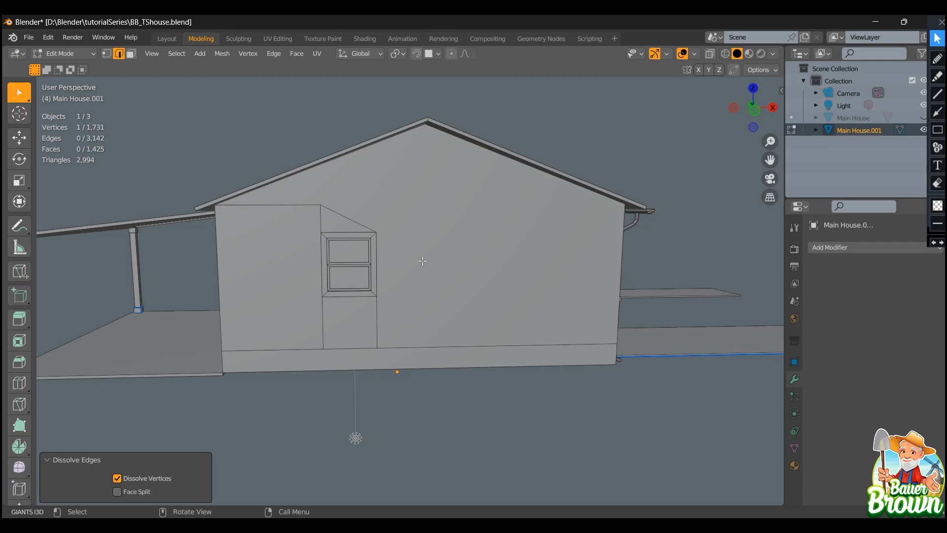
key("ctrl+z")
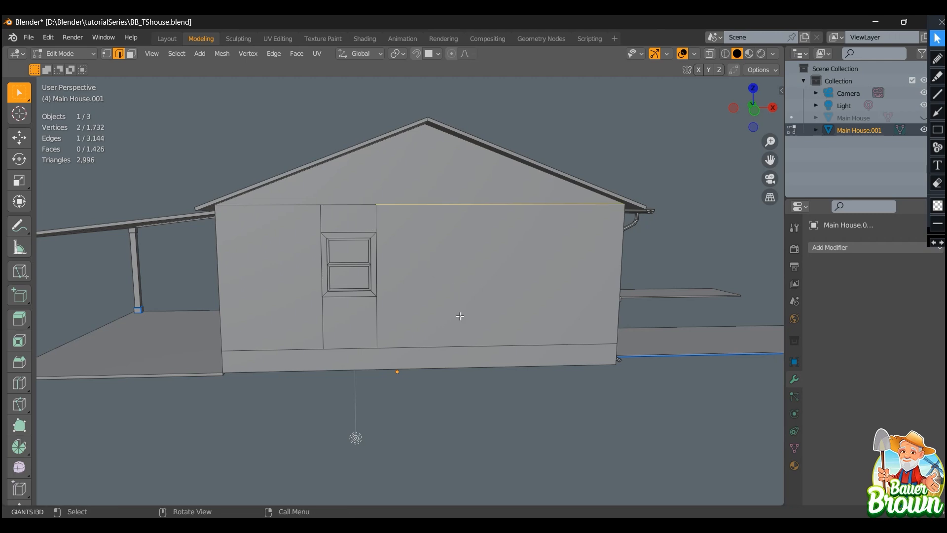
Switch to face selection and show the house in wireframe, with the gable-end foundation strip in view
scroll(460, 316, "up", 1)
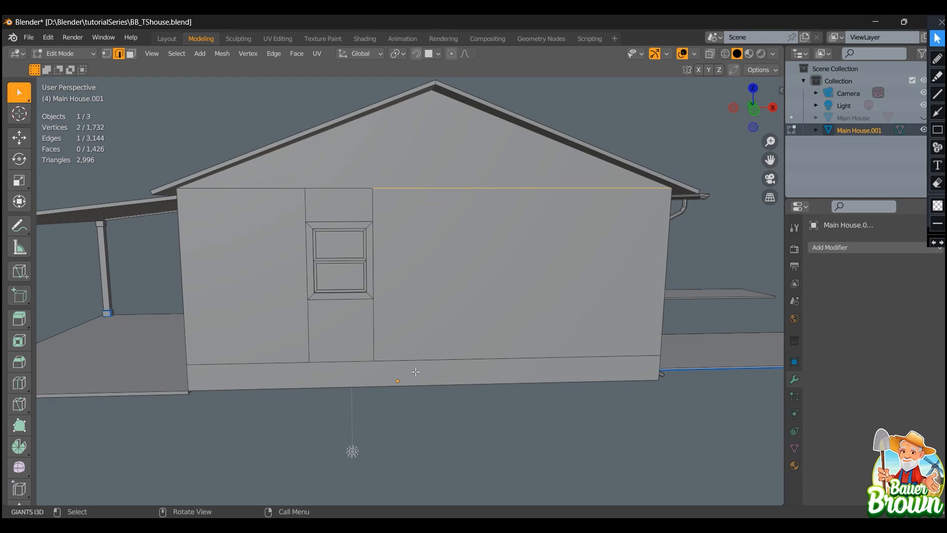
key("3")
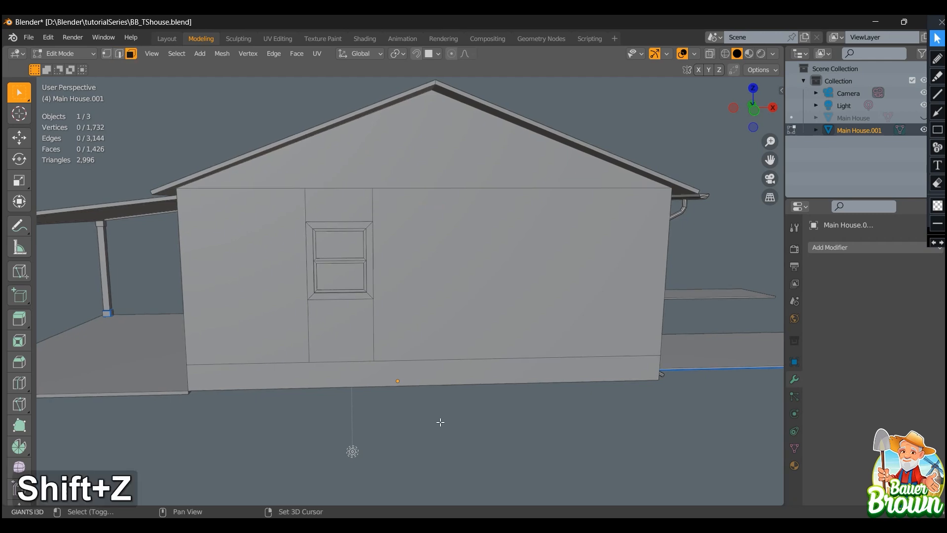
key("shift+z")
middle_click_drag(438, 421, 466, 369)
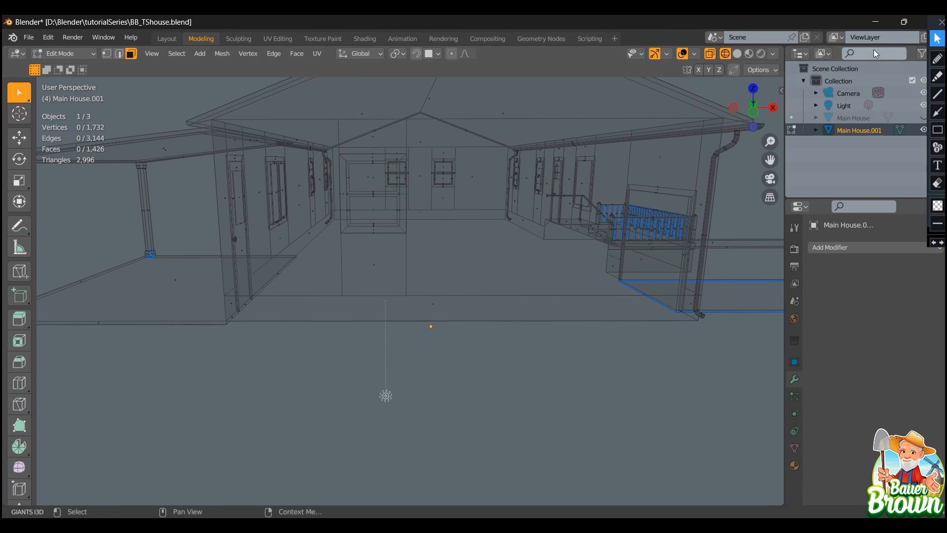
Outline the gable-end foundation strip with a red rectangle annotation, and erase the marking
left_click(939, 130)
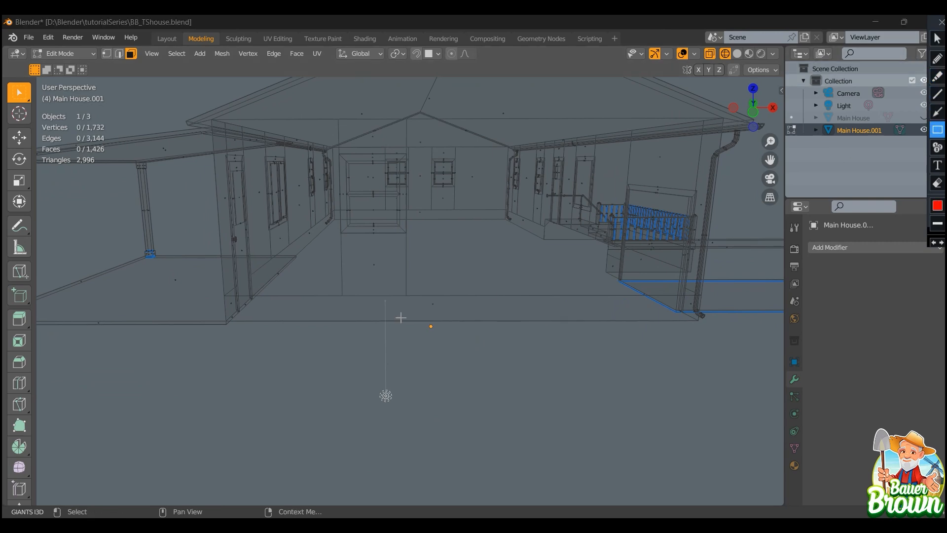
mouse_move(230, 295)
left_mouse_down()
mouse_move(234, 318)
mouse_move(705, 319)
left_mouse_up()
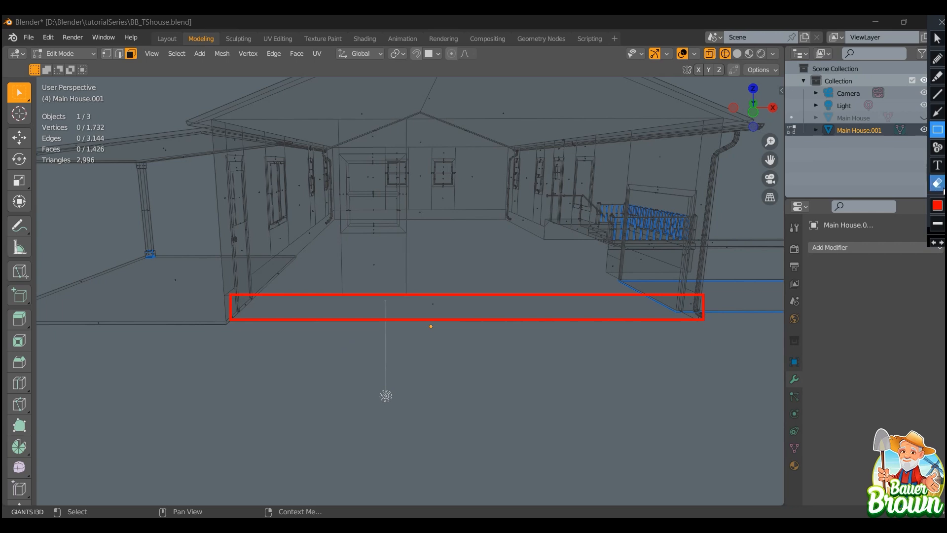
left_click(938, 183)
Draw freehand red annotation lines from the foundation strip's centre dot to each of its four corners
mouse_move(567, 336)
middle_mouse_down()
mouse_move(552, 317)
mouse_move(489, 326)
middle_mouse_up()
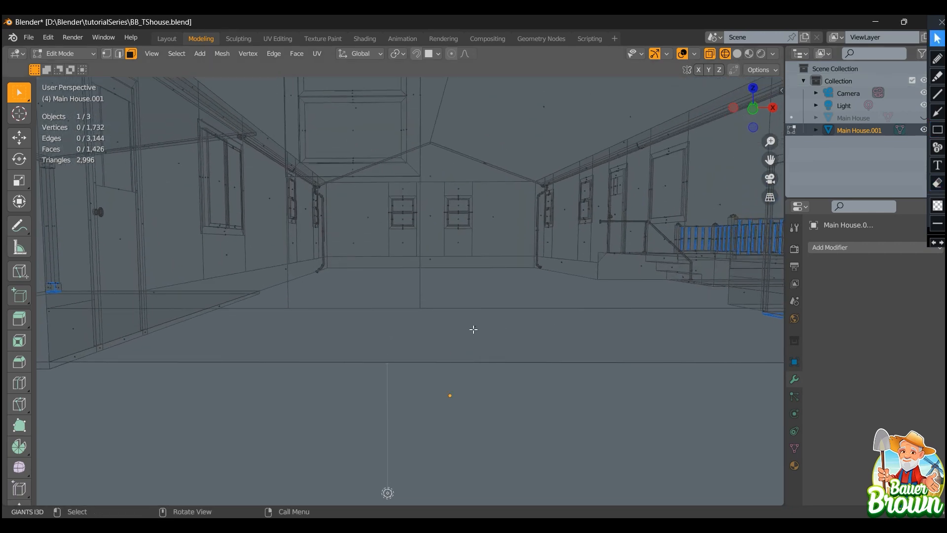
middle_click_drag(479, 344, 558, 384)
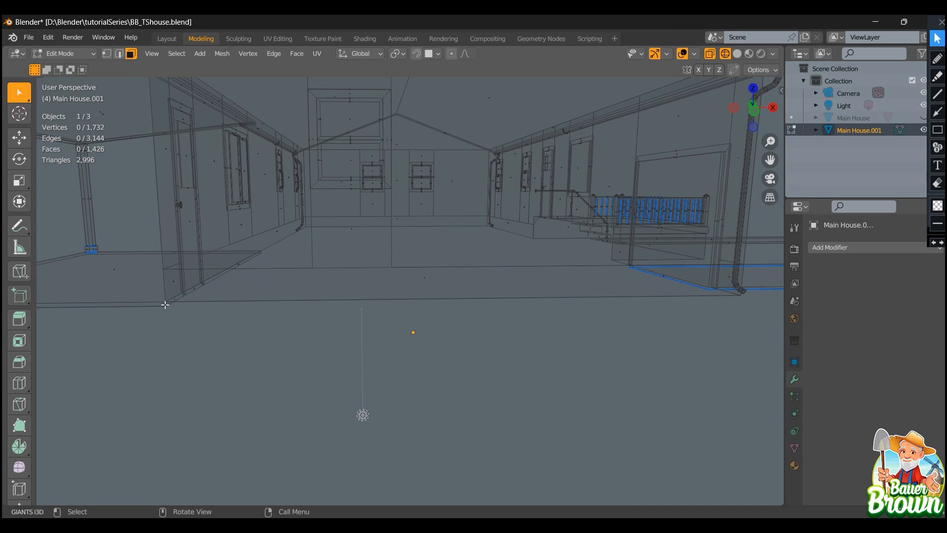
left_click(937, 60)
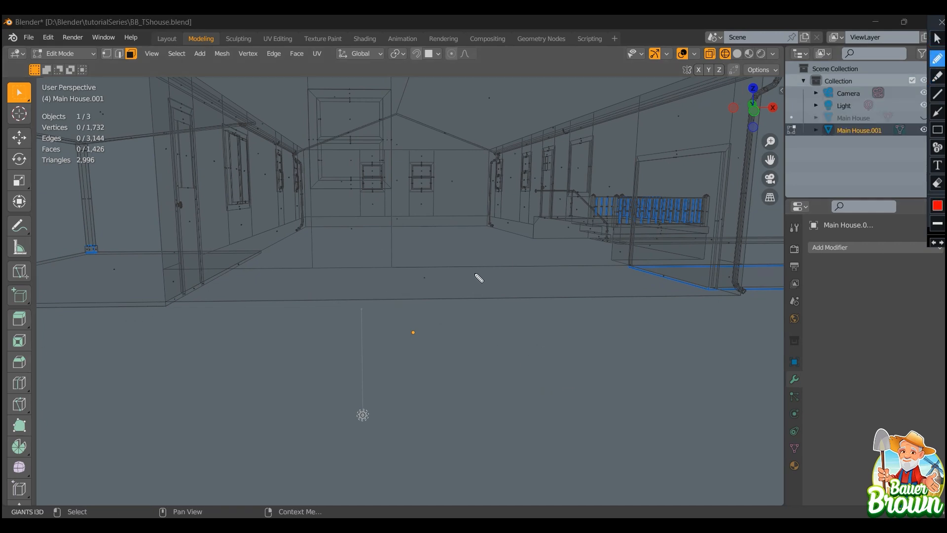
left_click(425, 278)
mouse_move(168, 302)
left_mouse_down()
mouse_move(430, 273)
mouse_move(605, 296)
mouse_move(737, 295)
left_mouse_up()
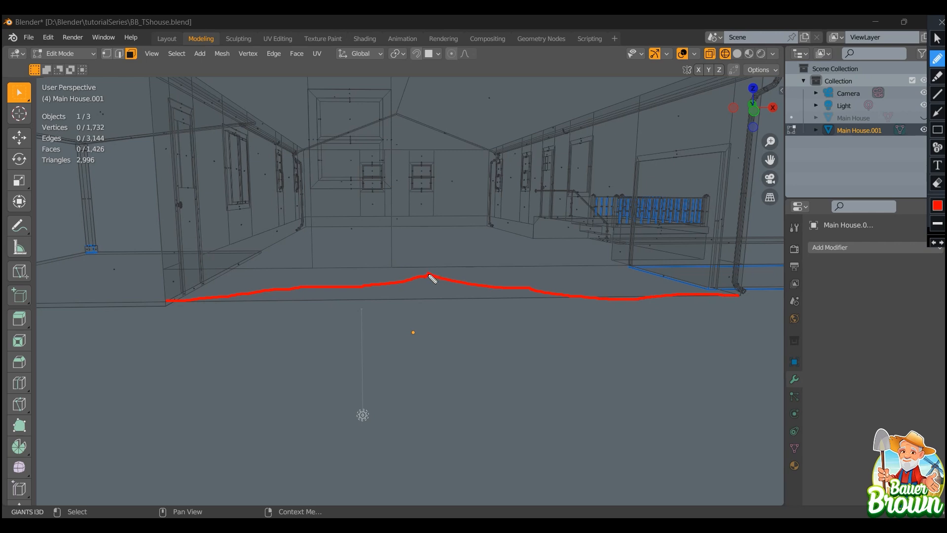
mouse_move(432, 277)
left_mouse_down()
mouse_move(699, 279)
mouse_move(735, 268)
left_mouse_up()
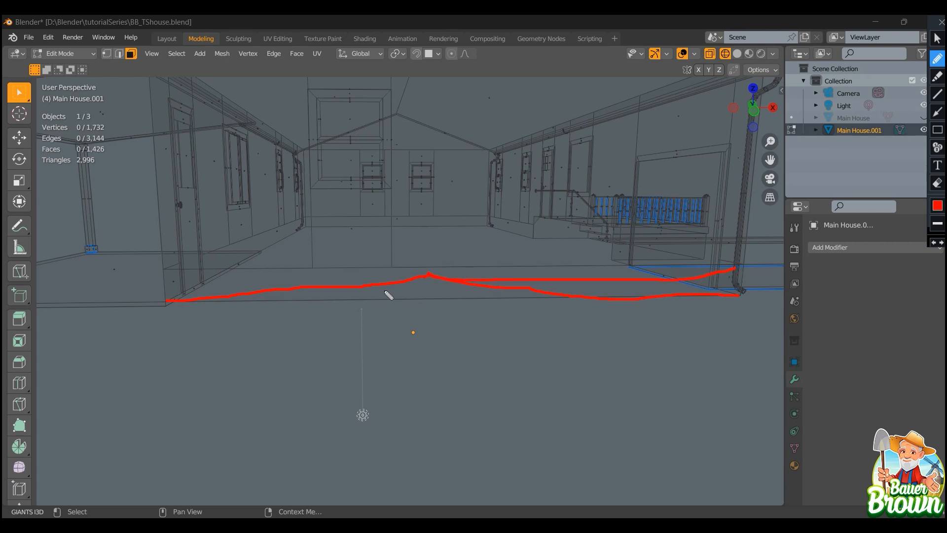
left_click(166, 272)
left_click_drag(176, 275, 429, 274)
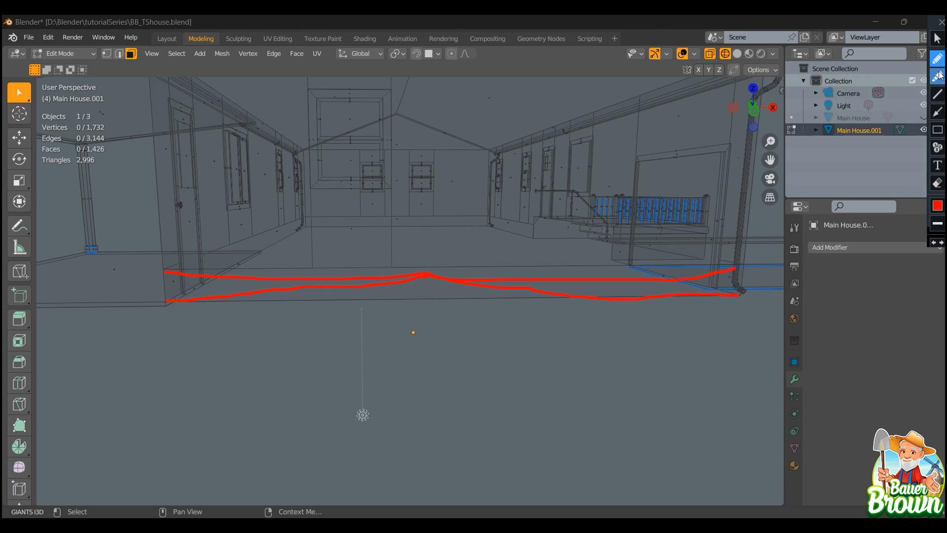
Erase the red annotation lines over the foundation strip and return to the normal pointer
left_click(937, 183)
mouse_move(129, 260)
left_mouse_down()
mouse_move(675, 269)
mouse_move(748, 333)
left_mouse_up()
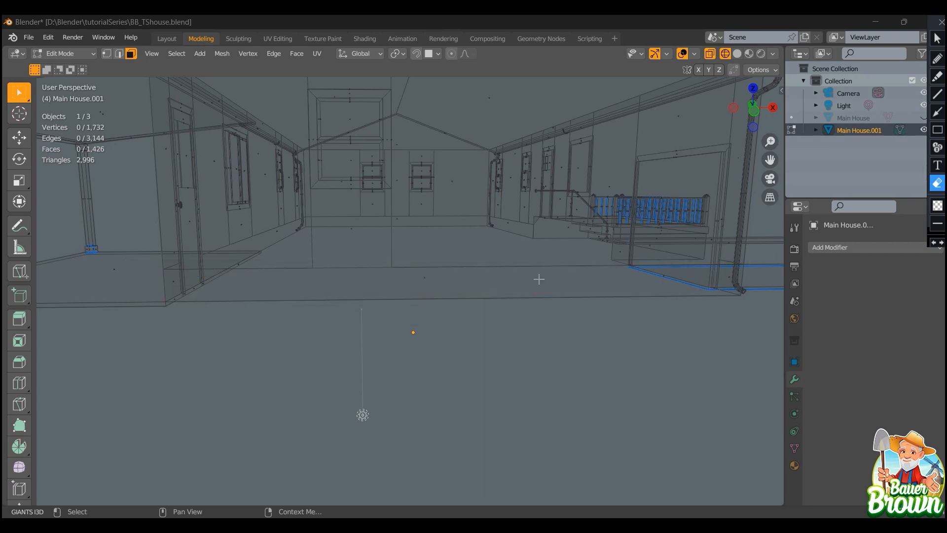
middle_click(453, 340)
left_click(937, 38)
Knife a vertical cut, locked to the Z axis, from the upper to the lower edge of the gable-end foundation strip, right of the window
middle_click_drag(391, 381, 385, 364)
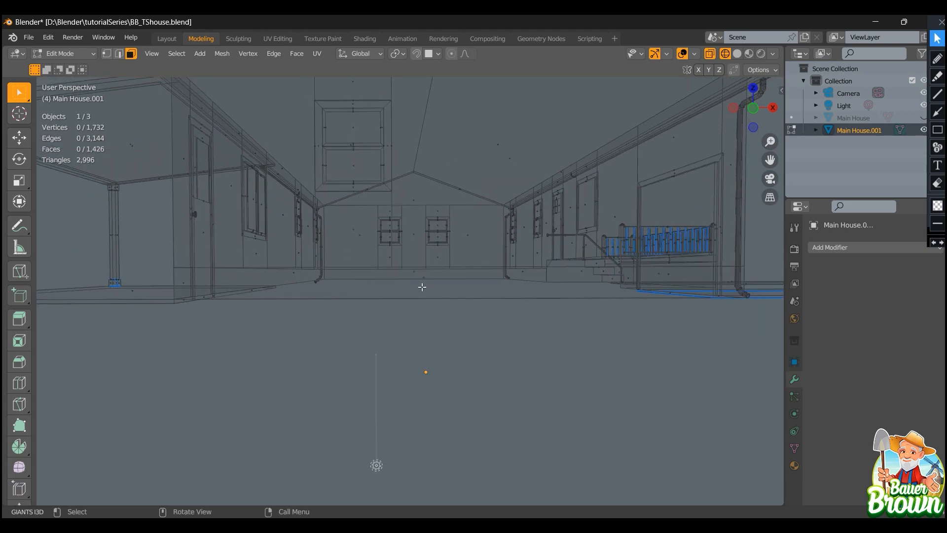
middle_click_drag(424, 287, 444, 378)
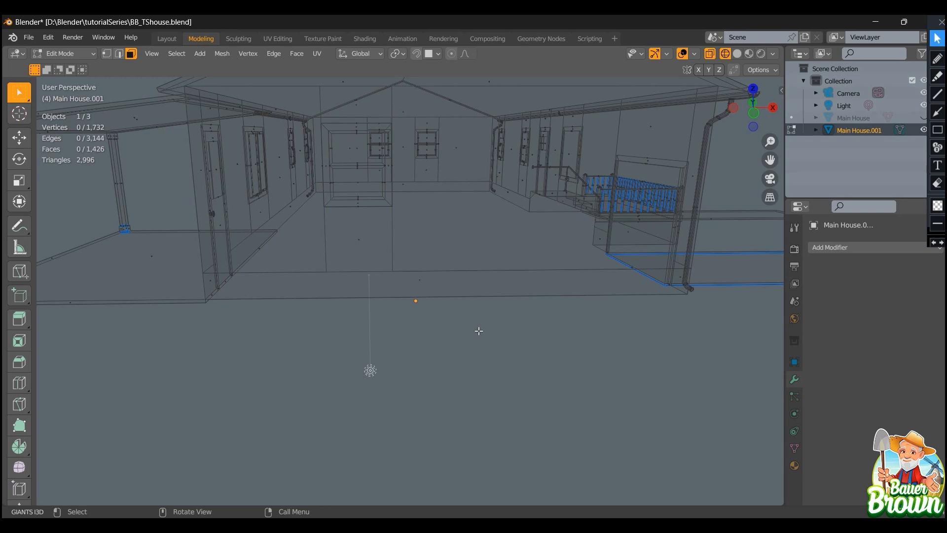
key("2")
key("3")
key("k")
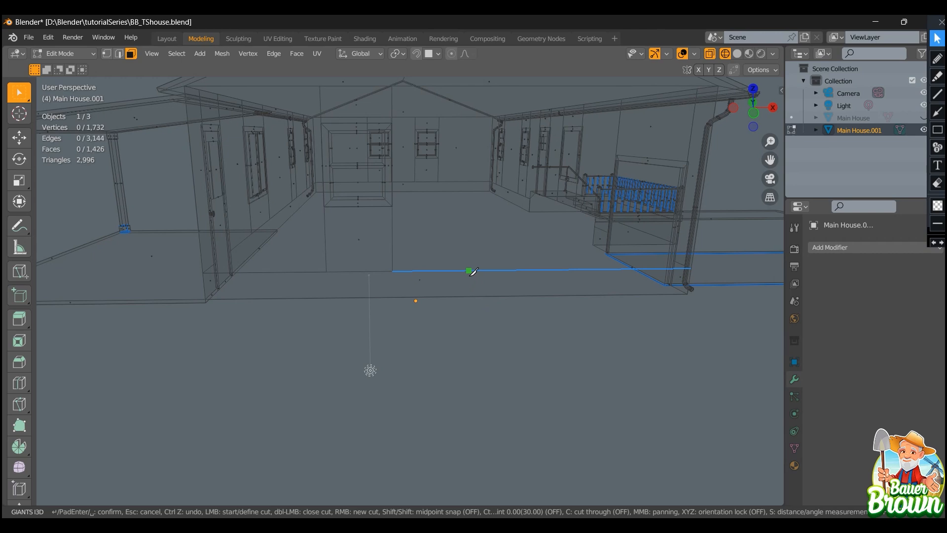
key("z")
left_click(468, 297)
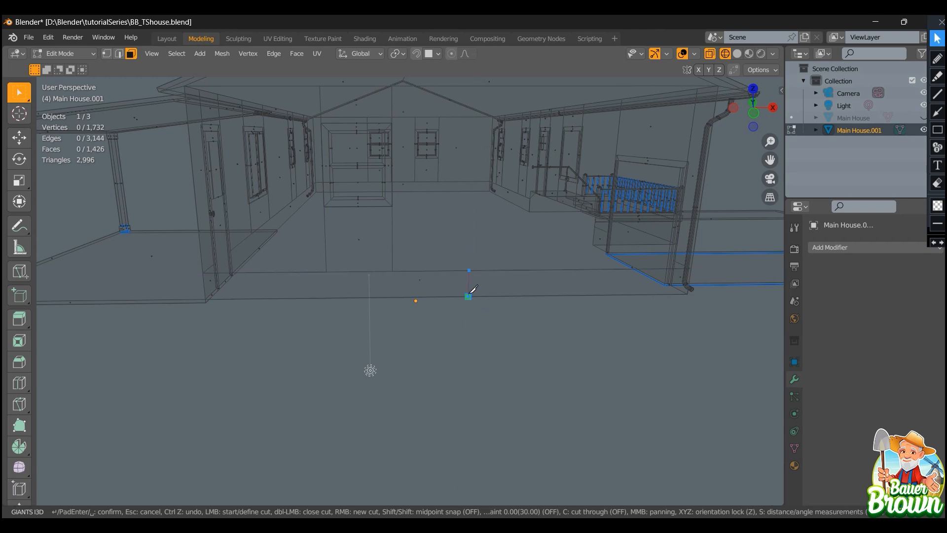
key("Return")
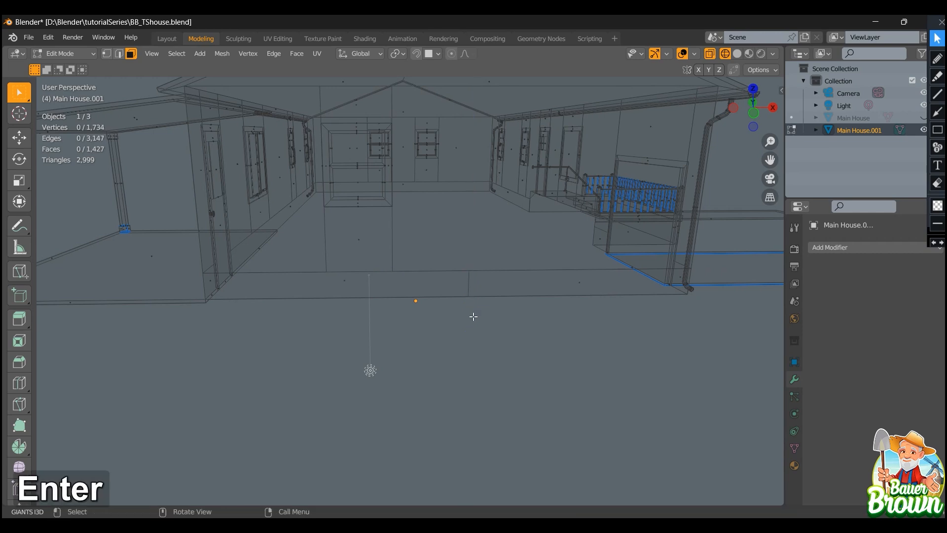
Examine the two foundation faces on either side of the new cut and their corners in wireframe
middle_click_drag(565, 323, 559, 311)
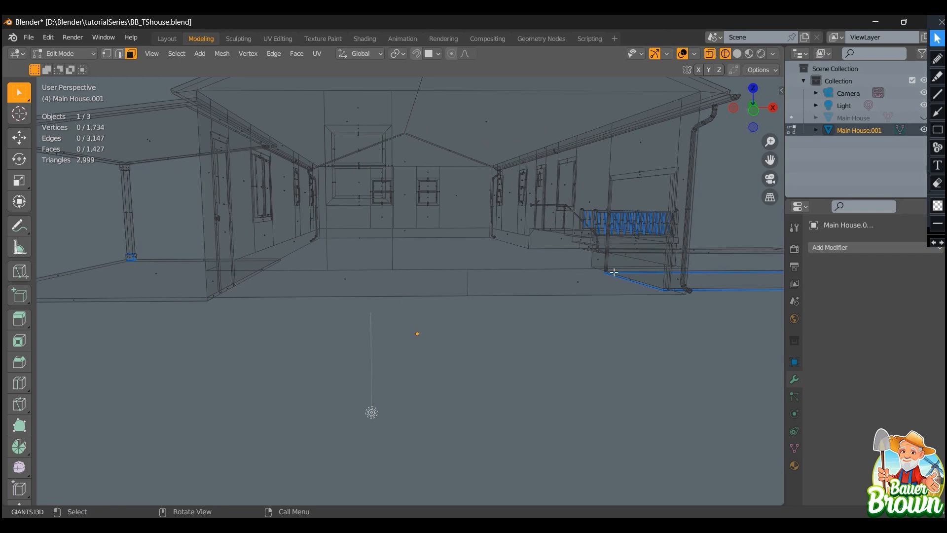
middle_click_drag(604, 313, 523, 333)
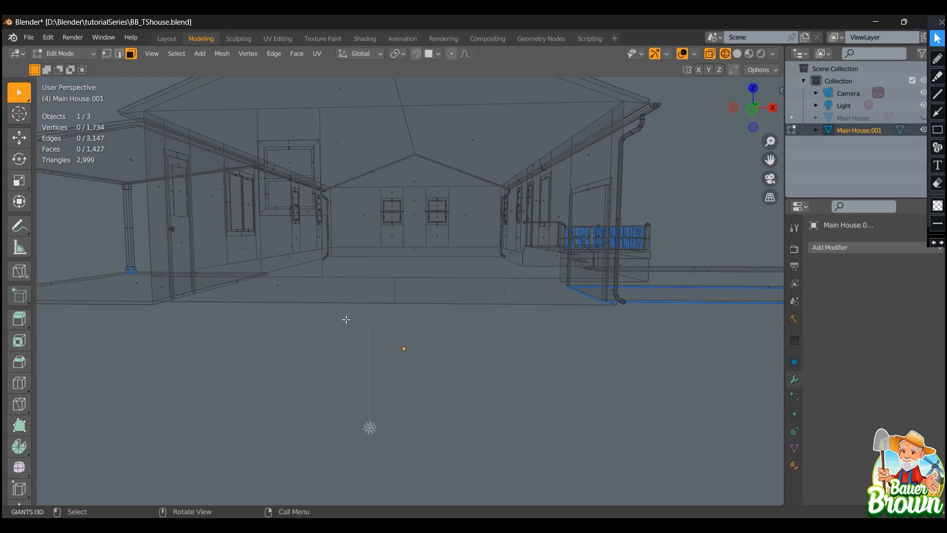
middle_click_drag(288, 312, 520, 331, "shift")
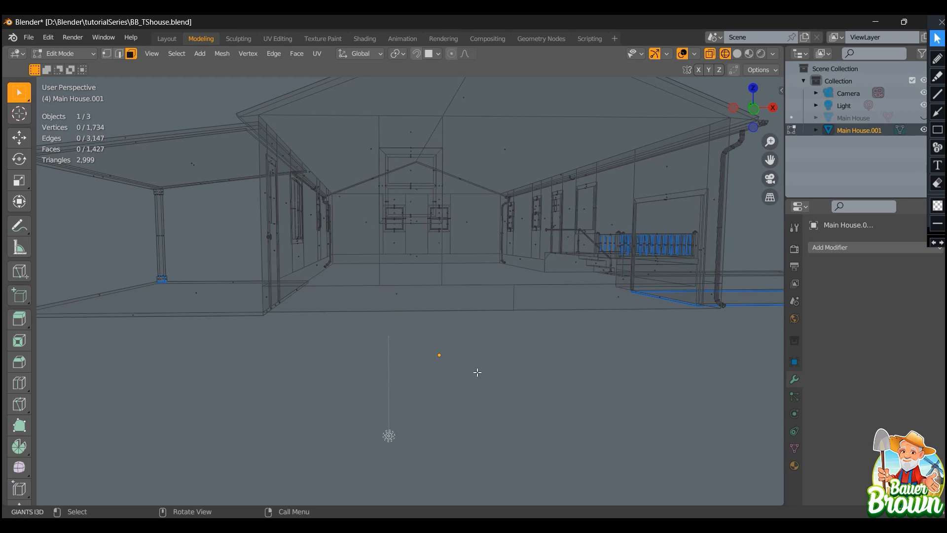
middle_click_drag(477, 372, 483, 373)
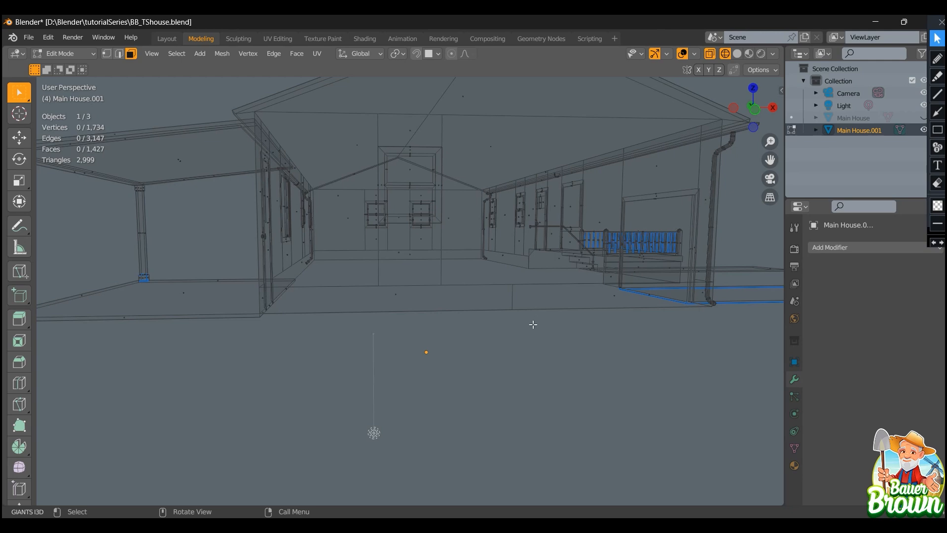
middle_click_drag(534, 326, 510, 374, "shift")
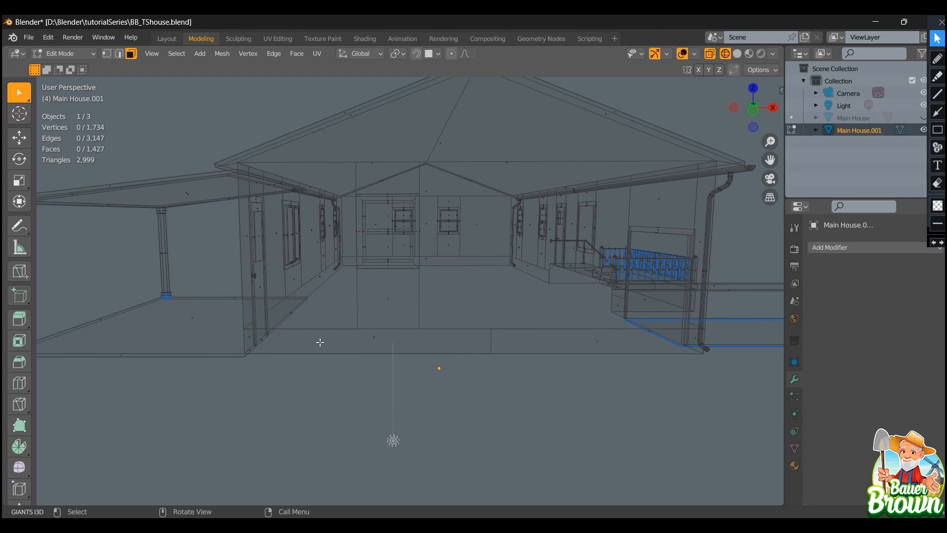
Knife a second vertical cut, locked to the Z axis, across the gable-end foundation strip, left of the window
key("k")
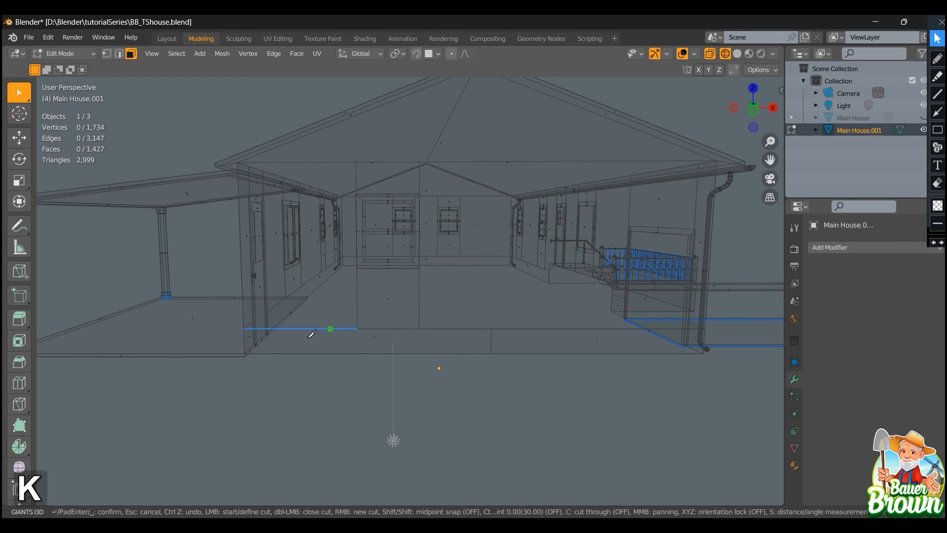
left_click(324, 328)
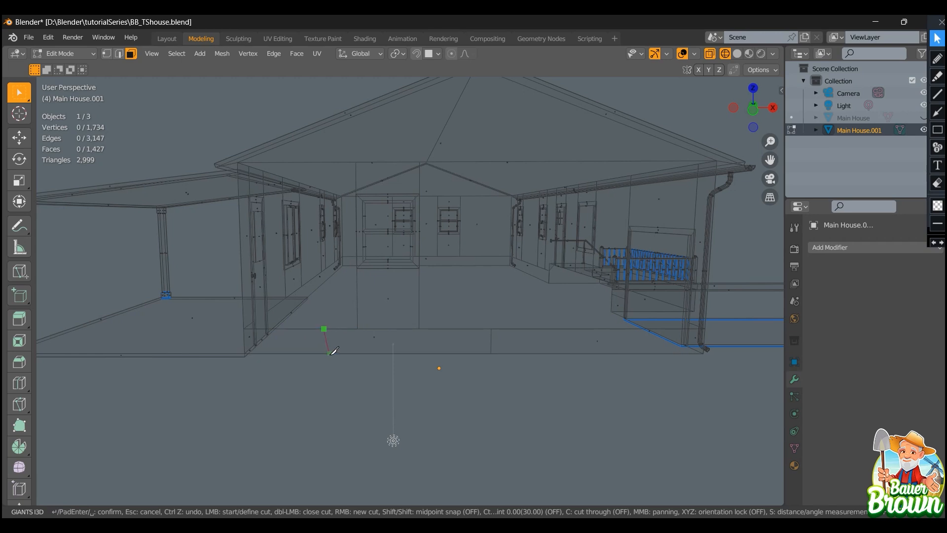
key("z")
key("z")
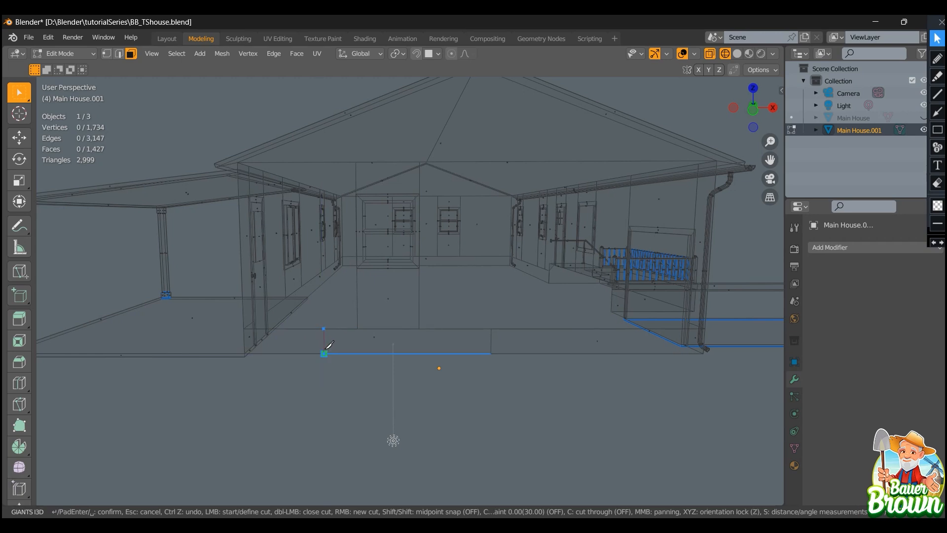
left_click(324, 352)
key("Return")
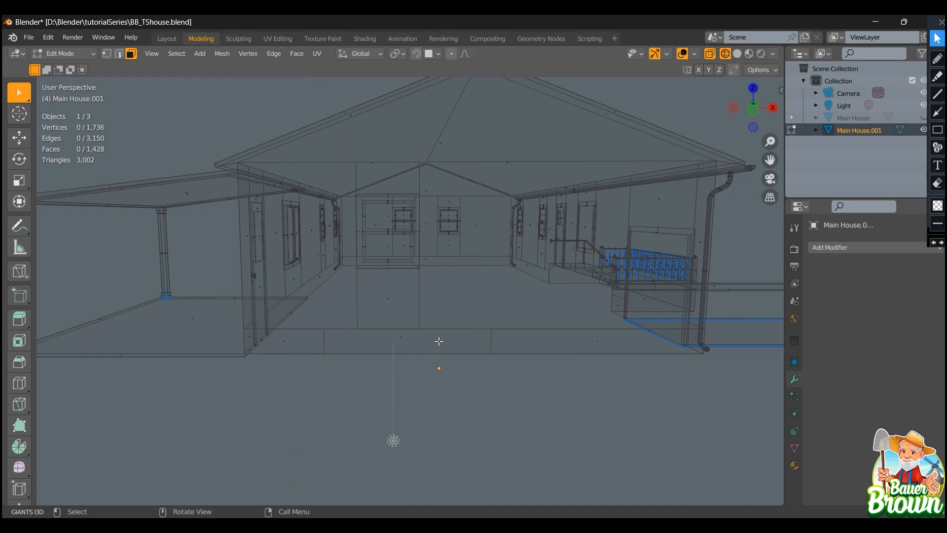
Undo the knife cuts in the gable-end foundation strip and return the viewport to solid shading
key("ctrl+z")
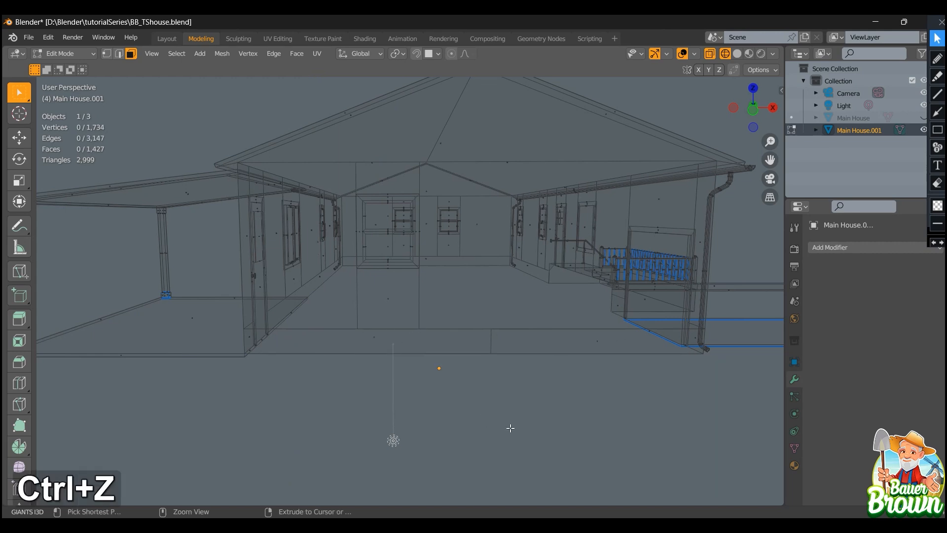
key("shift+z")
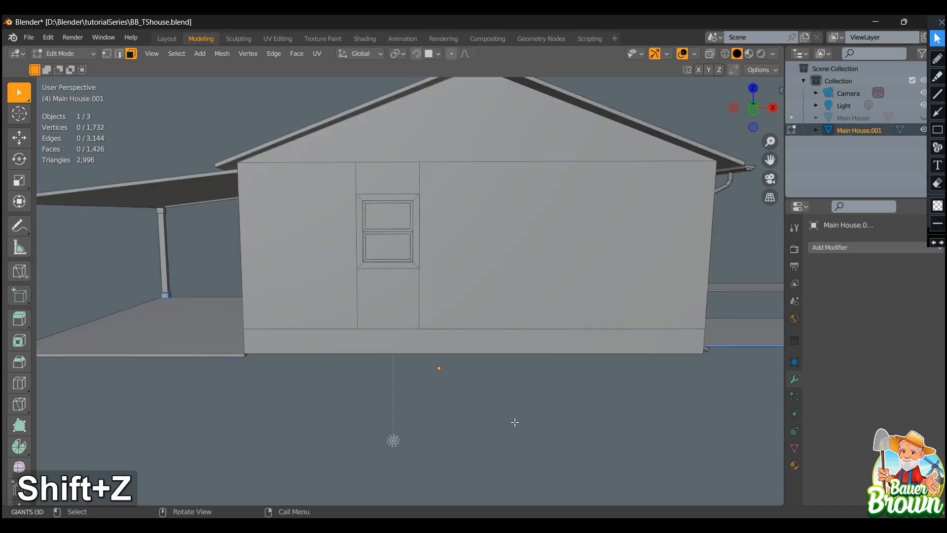
Examine the wall and foundation faces along both long sides of the house and on the two-window gable end
scroll(510, 416, "down", 4)
middle_click_drag(510, 416, 474, 390)
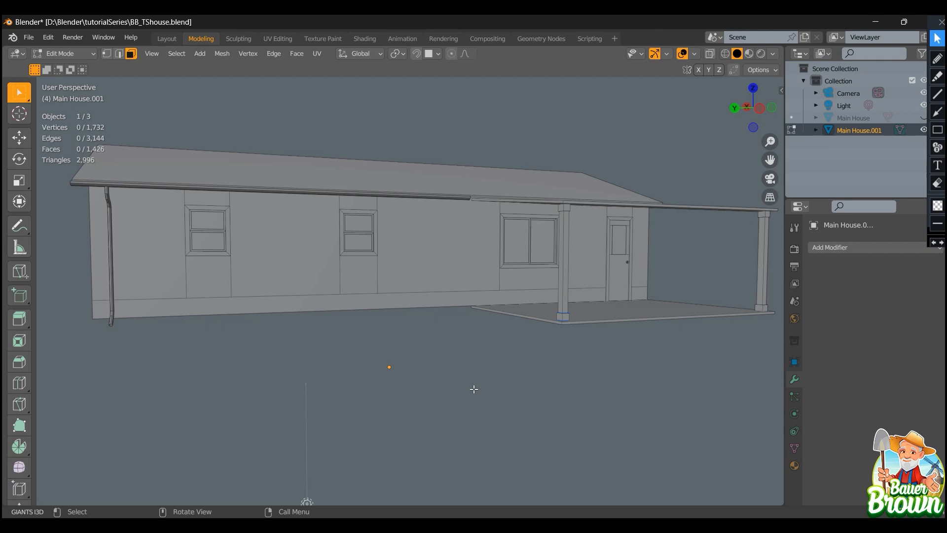
middle_click_drag(534, 360, 343, 386)
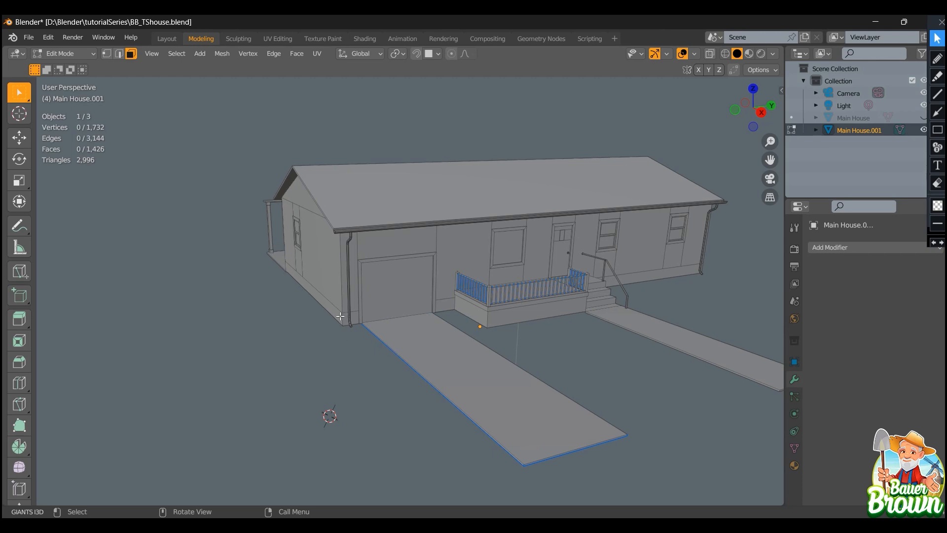
middle_click_drag(339, 318, 489, 348)
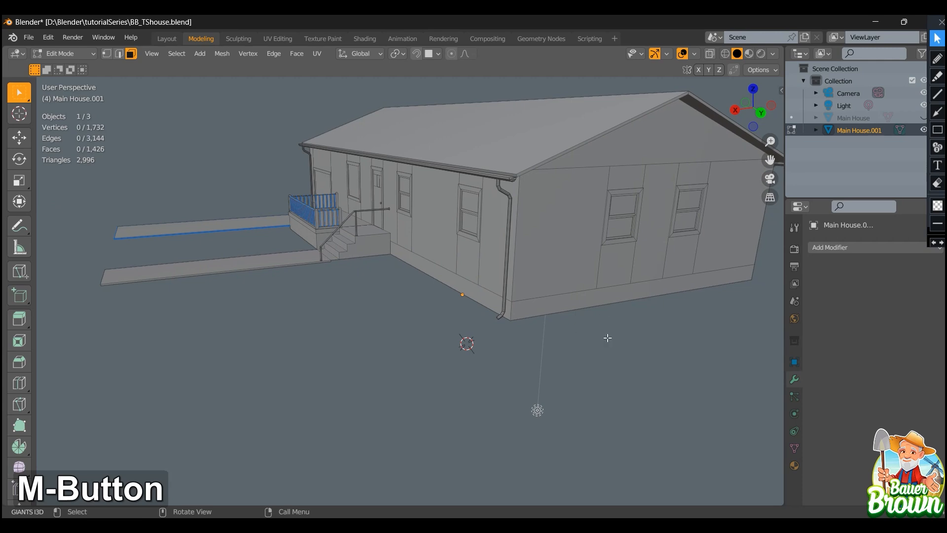
middle_click_drag(666, 314, 518, 328, "shift")
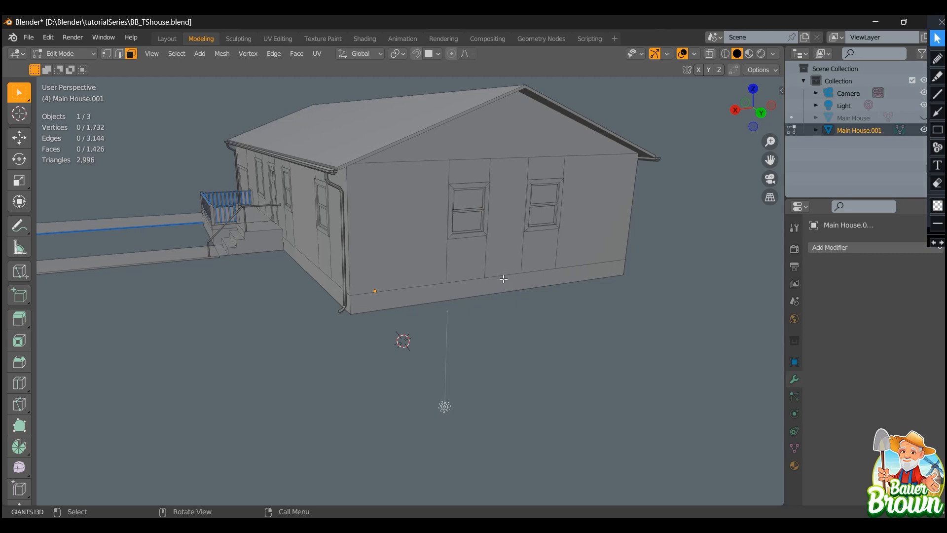
middle_click_drag(503, 280, 523, 329)
scroll(502, 351, "down", 2)
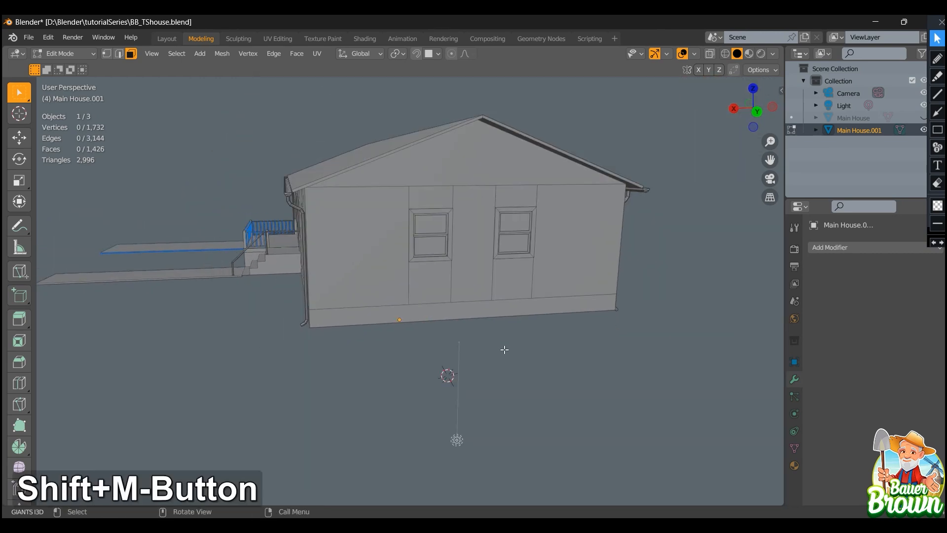
middle_click_drag(504, 349, 498, 330)
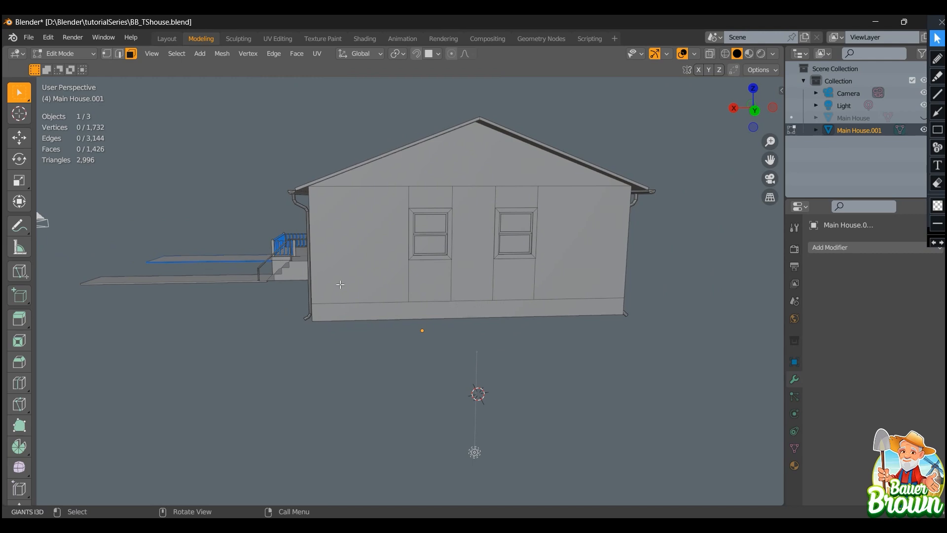
Examine the covered patio side with its door and windows, and the roof and front walkways from above
middle_click_drag(341, 285, 433, 348)
middle_click_drag(323, 362, 373, 341)
middle_click_drag(294, 354, 341, 352)
middle_click_drag(360, 348, 409, 349, "shift")
scroll(317, 366, "up", 2)
middle_click_drag(293, 351, 509, 323, "shift")
middle_click_drag(340, 352, 398, 332)
middle_click_drag(302, 326, 496, 349, "shift")
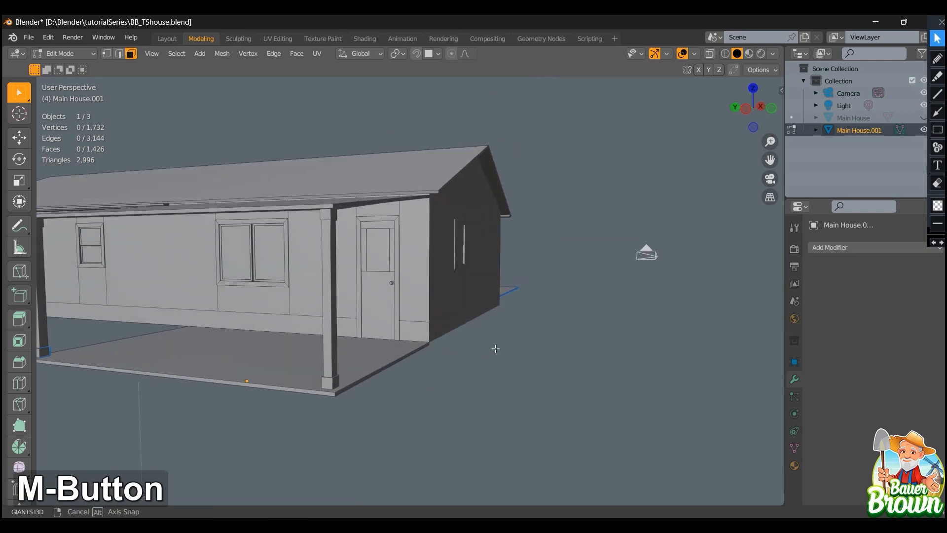
middle_click_drag(410, 359, 525, 350, "shift")
scroll(468, 344, "down", 1)
middle_click_drag(602, 310, 394, 321)
middle_click_drag(502, 302, 341, 316)
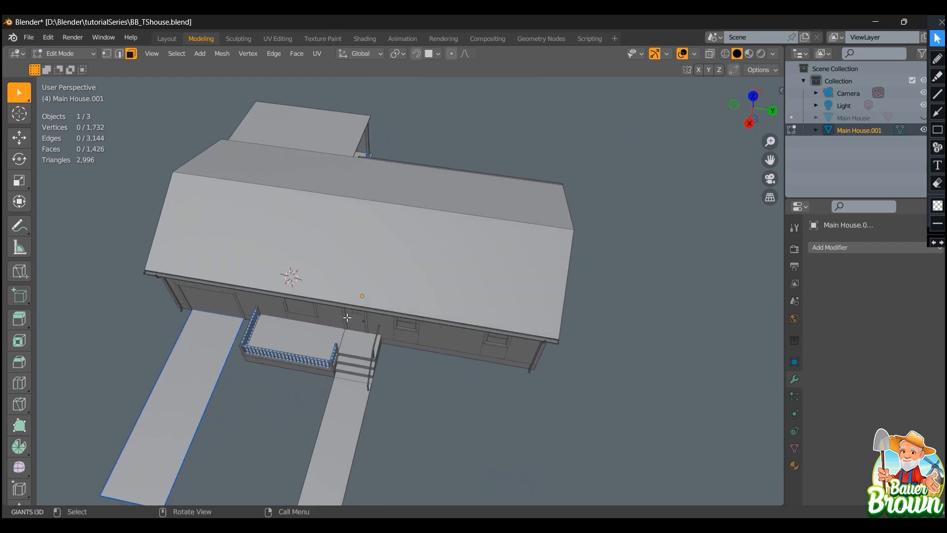
scroll(402, 255, "down", 1)
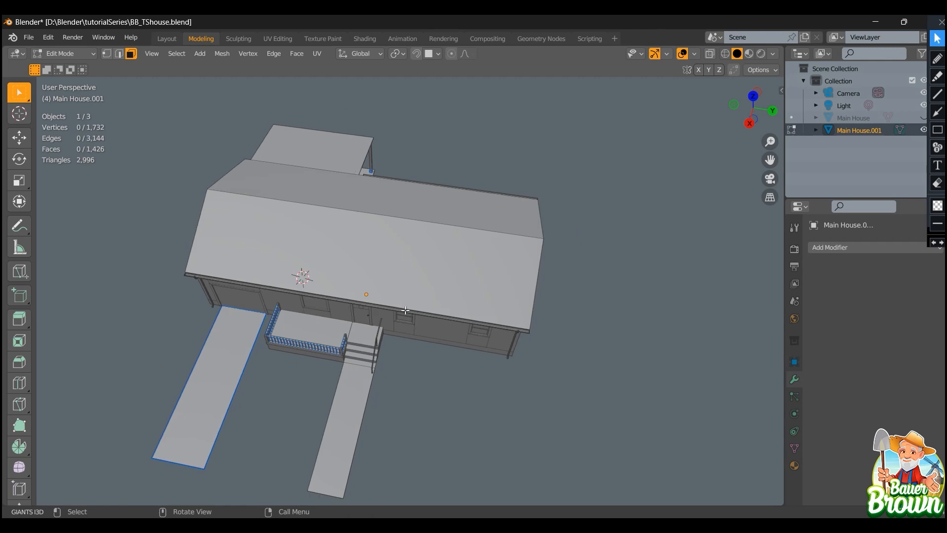
Select the porch floor edge dividing the railed deck from the landing above the front steps, in edge select mode
middle_click_drag(405, 312, 402, 292)
middle_click_drag(369, 335, 425, 272, "shift")
scroll(431, 244, "up", 4)
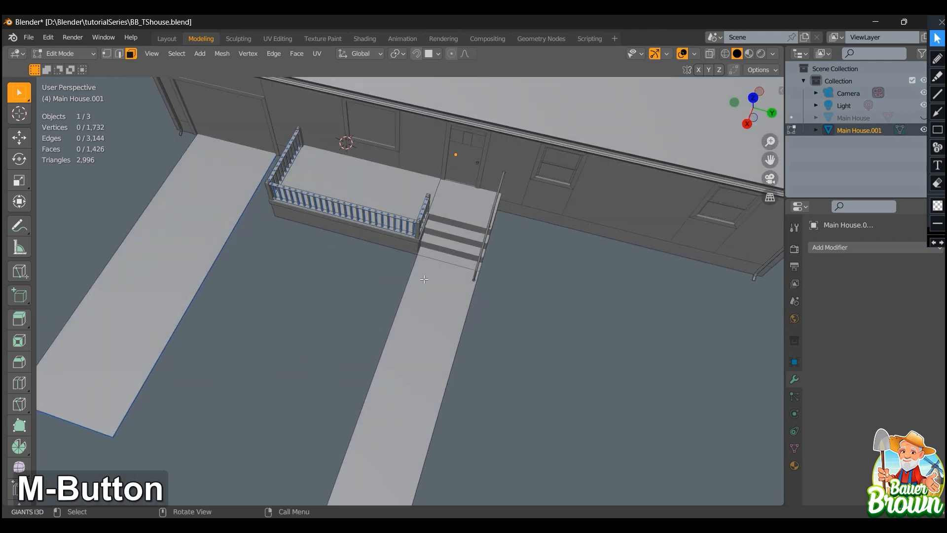
middle_click_drag(469, 205, 418, 280, "shift")
scroll(438, 245, "up", 4)
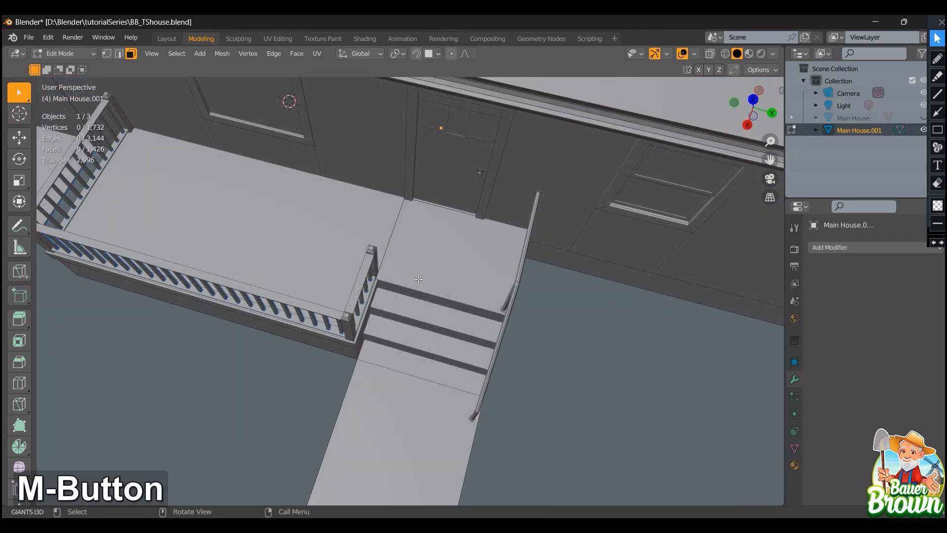
left_click(386, 235)
key("2")
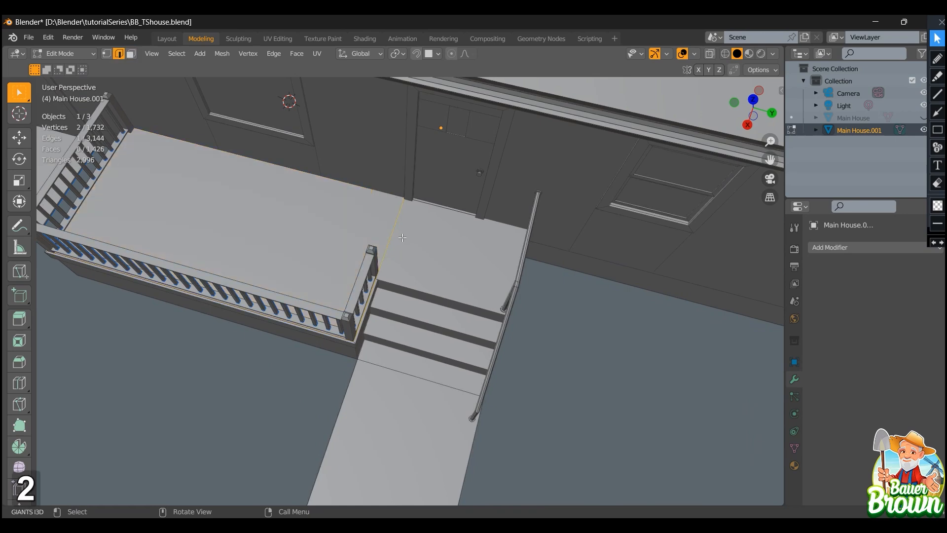
Examine the selected porch edge from several angles where it passes the railing post and meets the top step
middle_click_drag(407, 266, 313, 296)
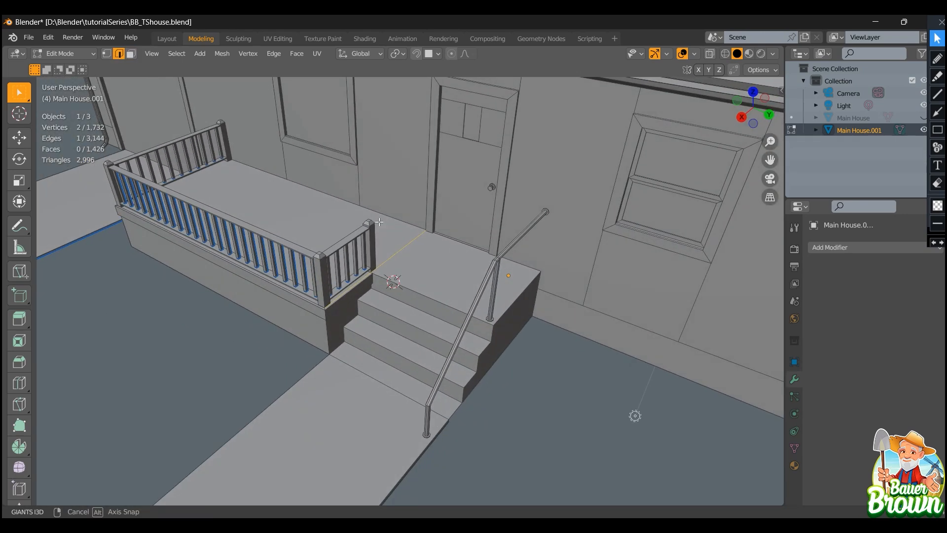
scroll(298, 367, "up", 5)
middle_click_drag(391, 276, 360, 296, "shift")
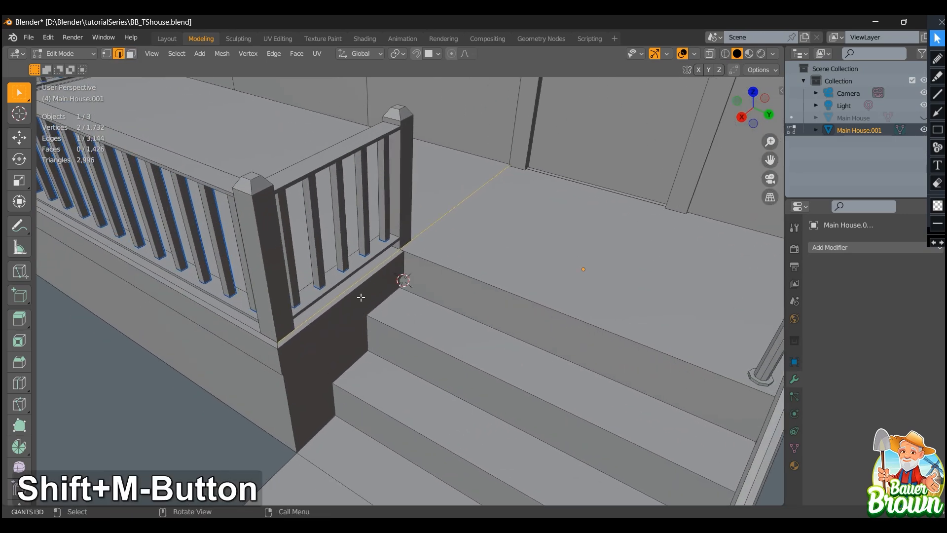
middle_click_drag(306, 329, 261, 294)
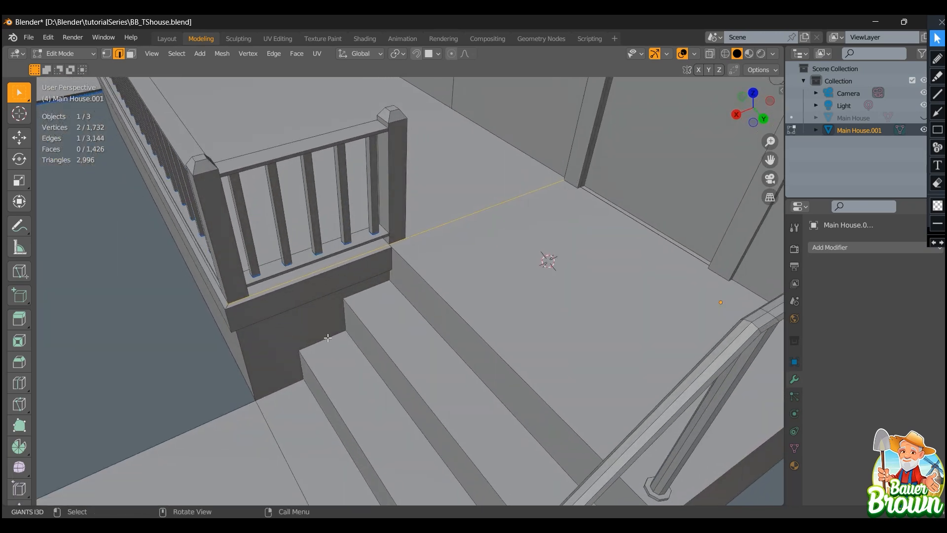
middle_click_drag(329, 337, 393, 296)
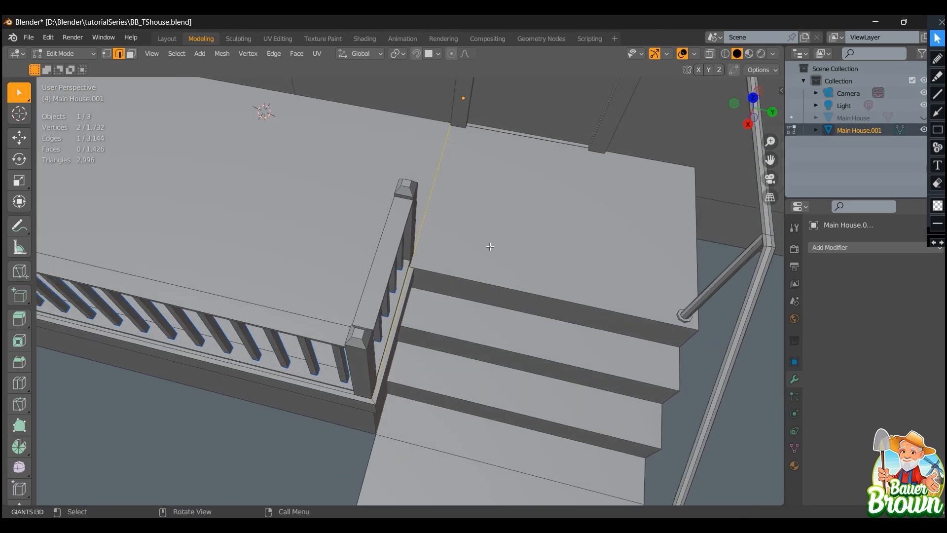
middle_click_drag(490, 247, 398, 241)
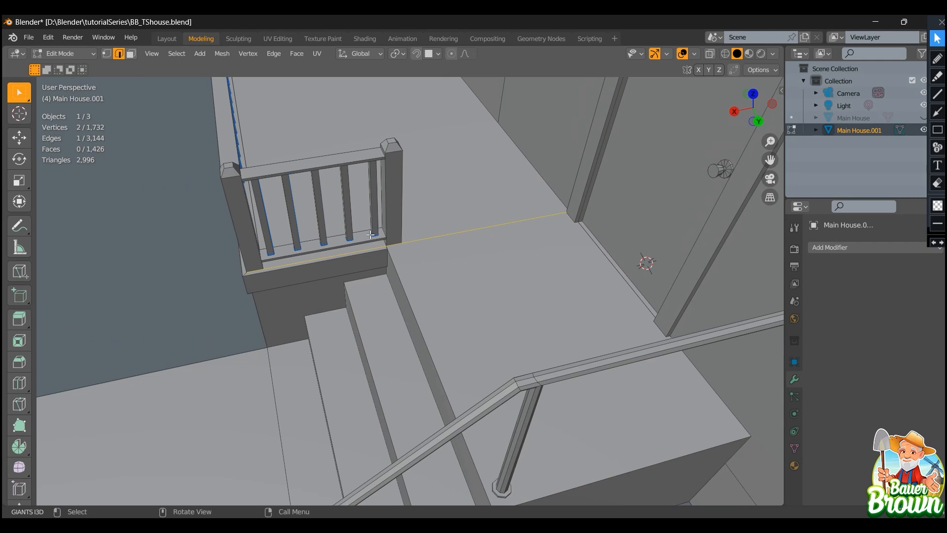
Trace the porch edge from the railing post to the door frame with a freehand red annotation, and erase it
left_click(938, 58)
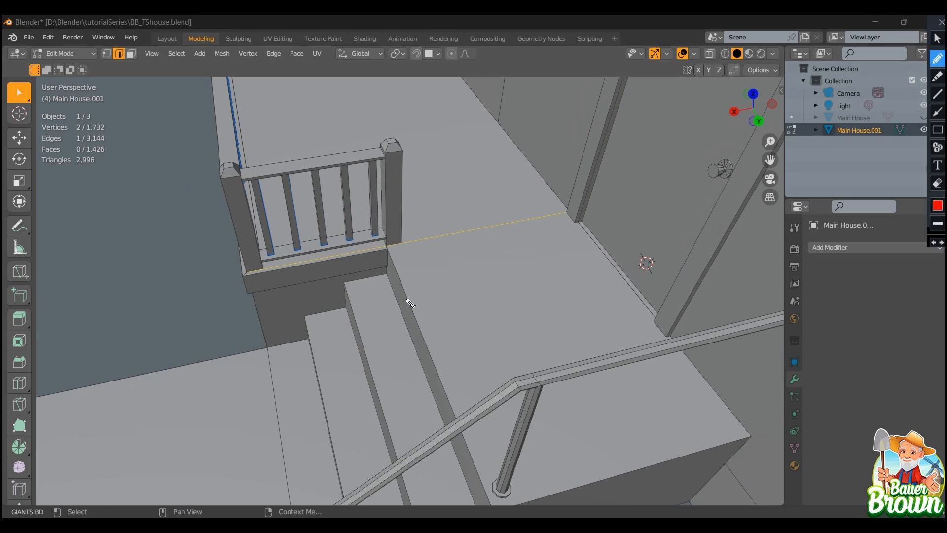
mouse_move(381, 230)
left_mouse_down()
mouse_move(389, 252)
mouse_move(562, 213)
left_mouse_up()
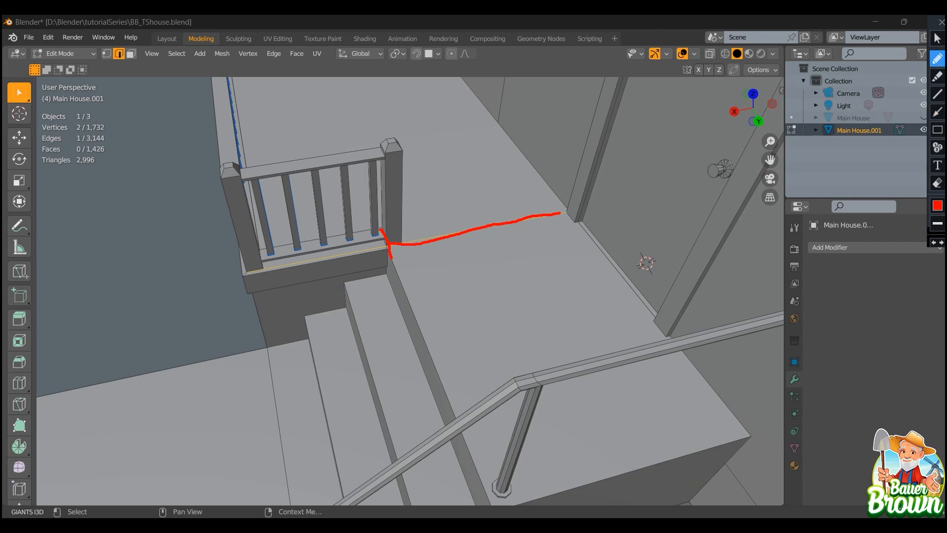
left_click(942, 184)
mouse_move(352, 209)
left_mouse_down()
mouse_move(571, 237)
mouse_move(600, 292)
left_mouse_up()
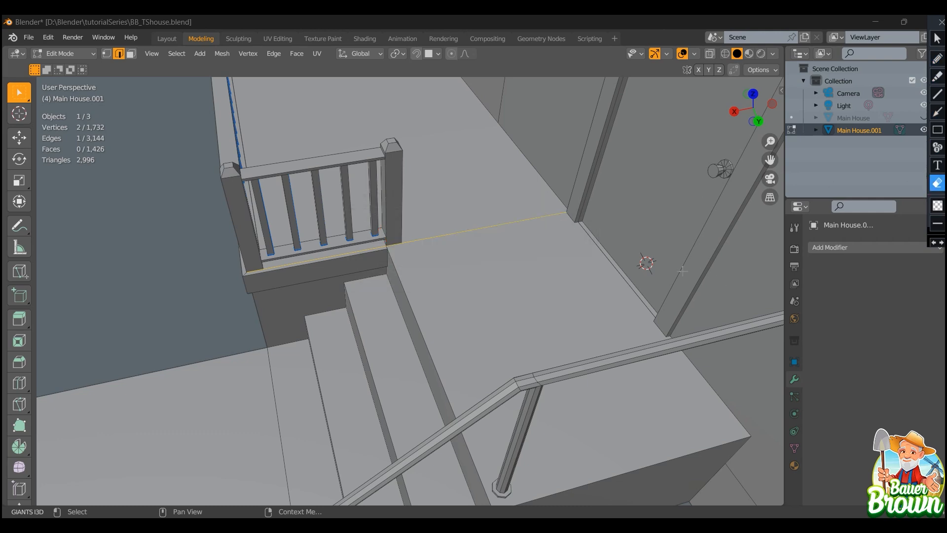
left_click(937, 59)
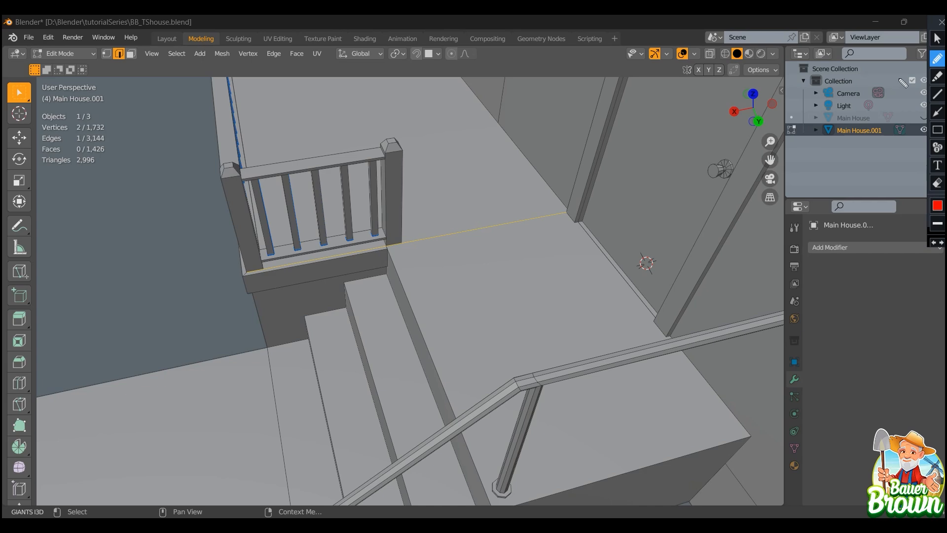
left_click(937, 39)
Select in turn, in face mode, the wall faces below and above the two front windows right of the door
mouse_move(567, 276)
middle_mouse_down()
mouse_move(377, 290)
mouse_move(355, 276)
middle_mouse_up()
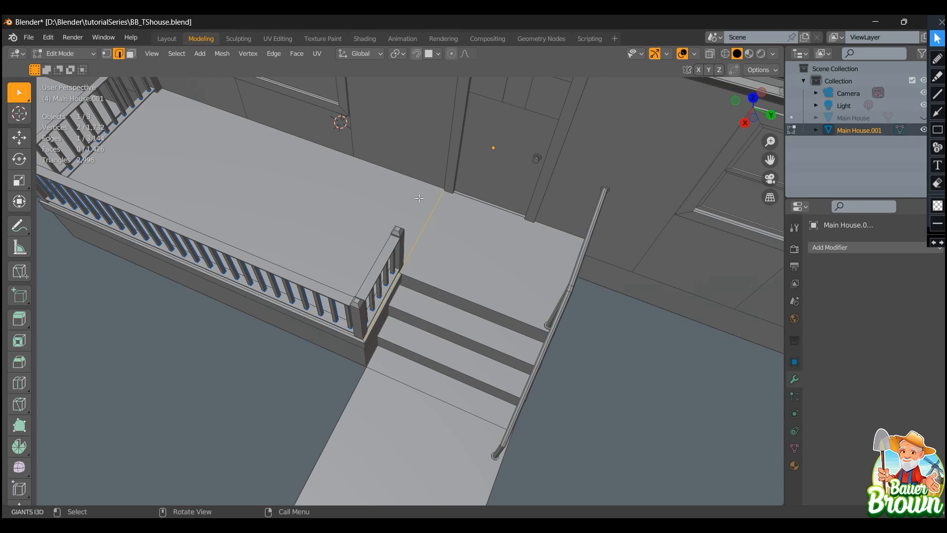
middle_click_drag(359, 229, 435, 344)
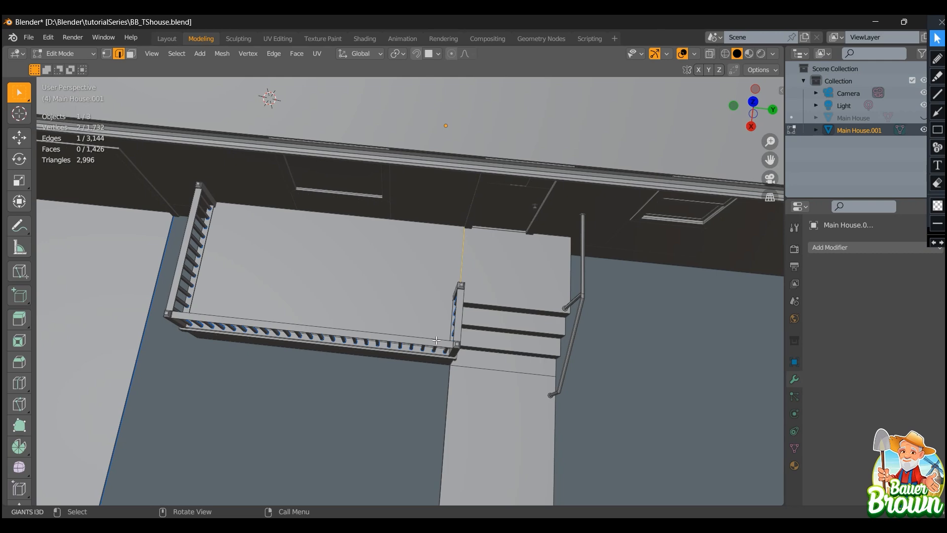
middle_click_drag(482, 261, 534, 271)
scroll(515, 325, "up", 3)
key("3")
left_click(632, 230)
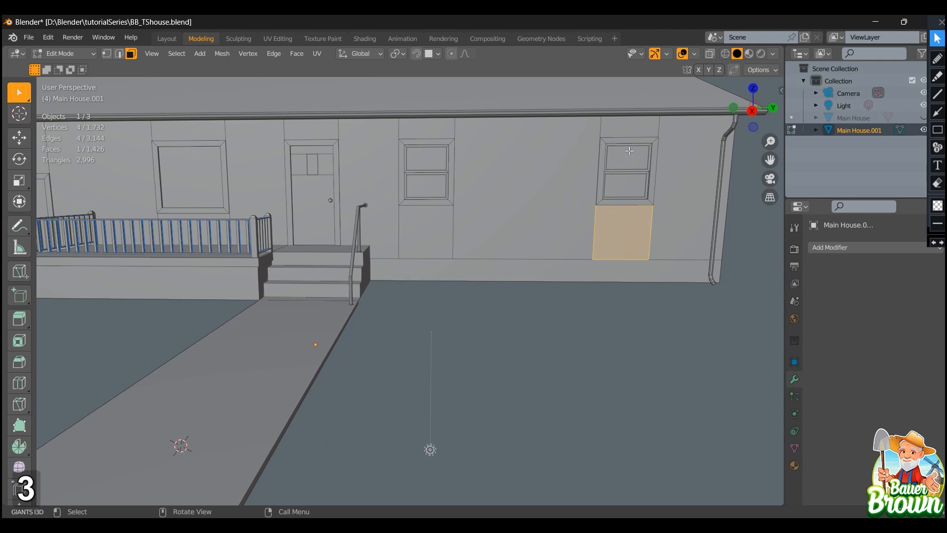
left_click(626, 129)
left_click(432, 139)
left_click(422, 217)
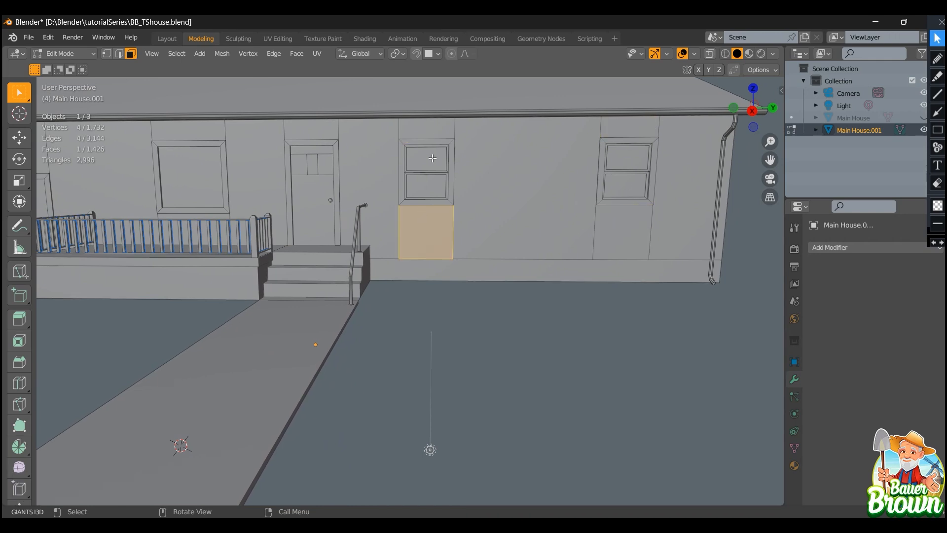
left_click(431, 133)
Select in turn the front wall faces around the window behind the porch, ending with the face above the garage door
middle_click_drag(431, 133, 564, 292, "shift")
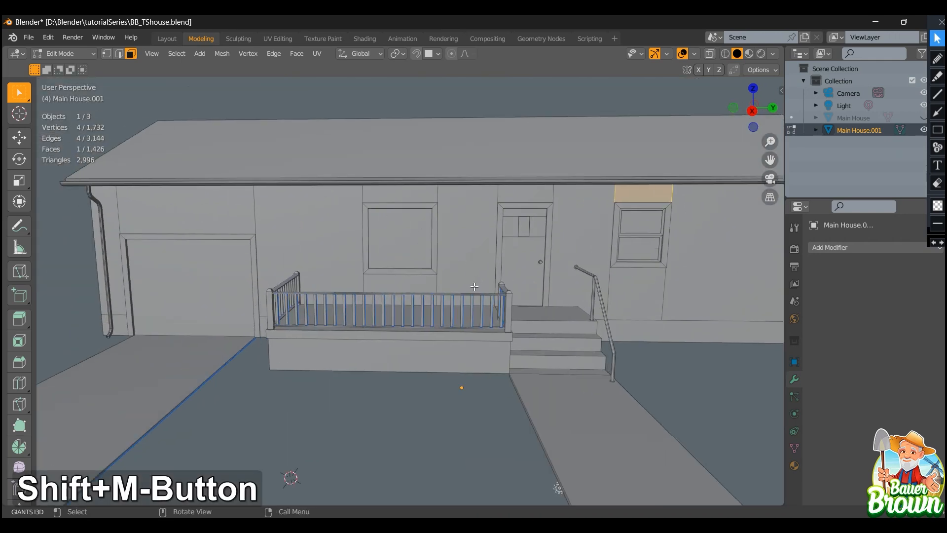
left_click(420, 281)
left_click(409, 195)
left_click(293, 209)
left_click(247, 213)
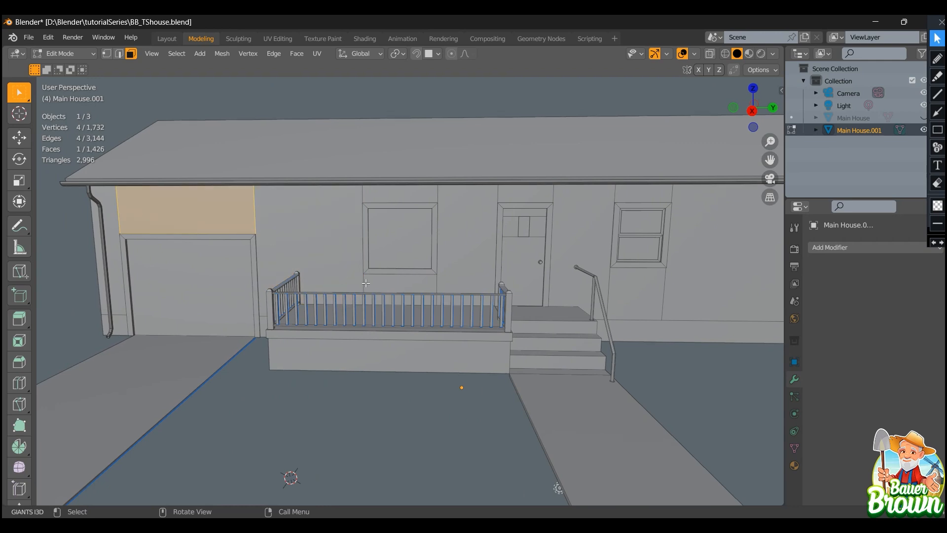
scroll(365, 283, "down", 3)
middle_click_drag(522, 305, 318, 322, "shift")
scroll(497, 332, "down", 2)
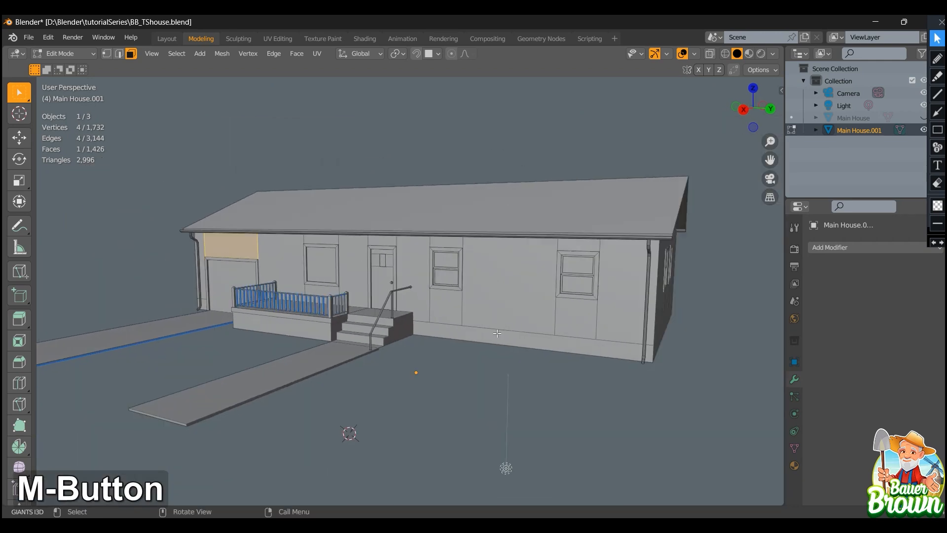
middle_click_drag(511, 358, 442, 354)
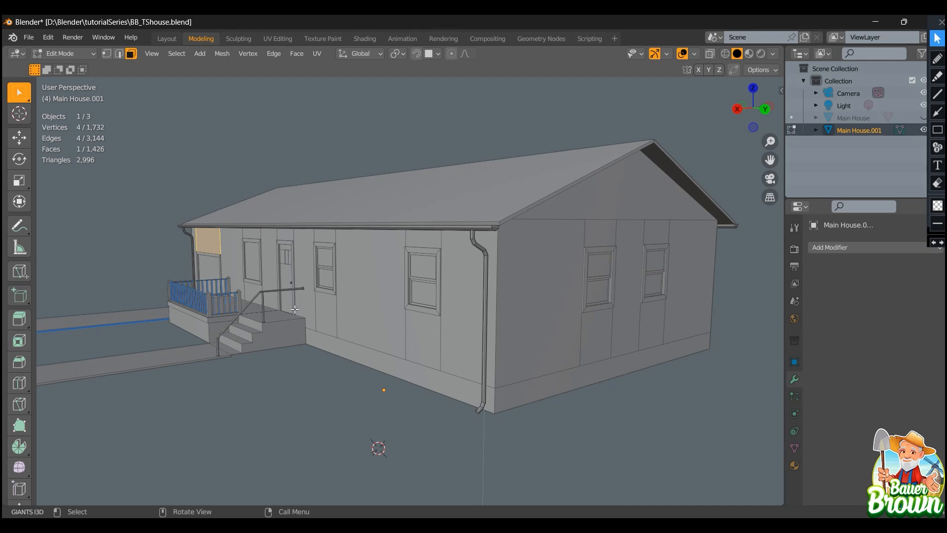
Examine the edge divisions on the house's front wall and the gable end farthest from the garage
middle_click_drag(295, 309, 355, 311)
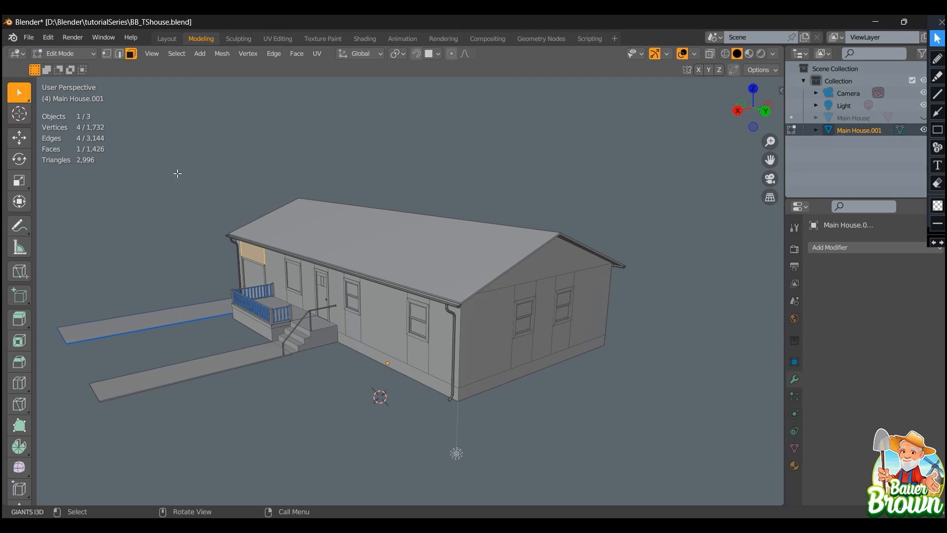
scroll(435, 331, "down", 2)
middle_click_drag(538, 328, 458, 341)
scroll(415, 403, "up", 1)
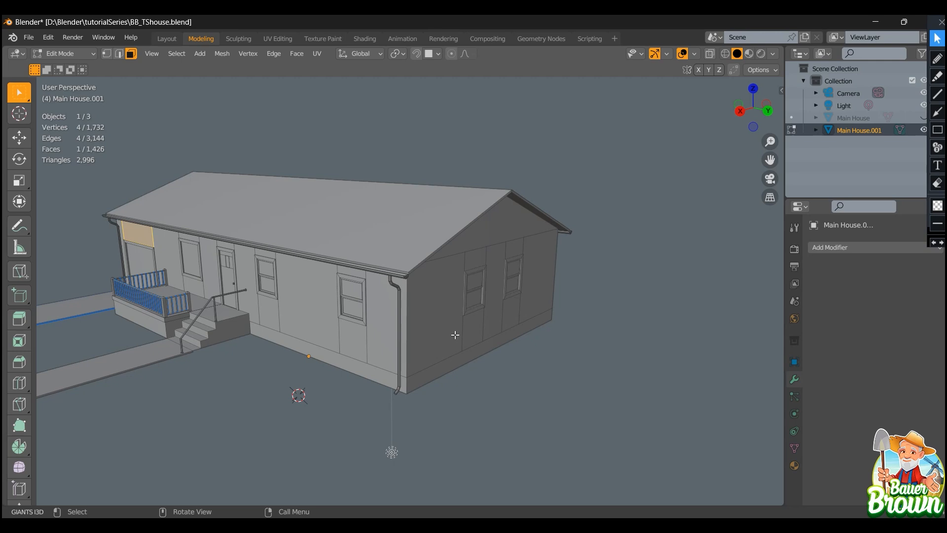
middle_click_drag(453, 346, 464, 351)
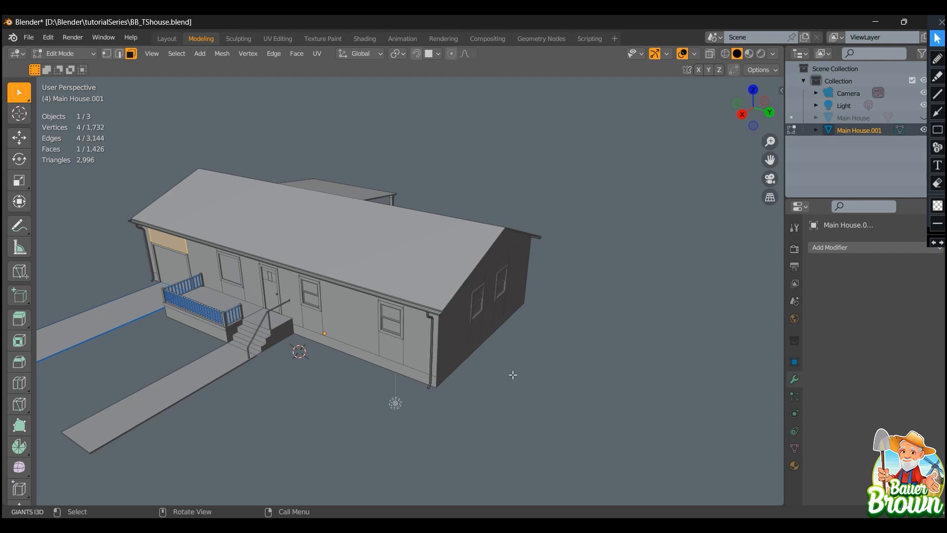
scroll(537, 406, "up", 1)
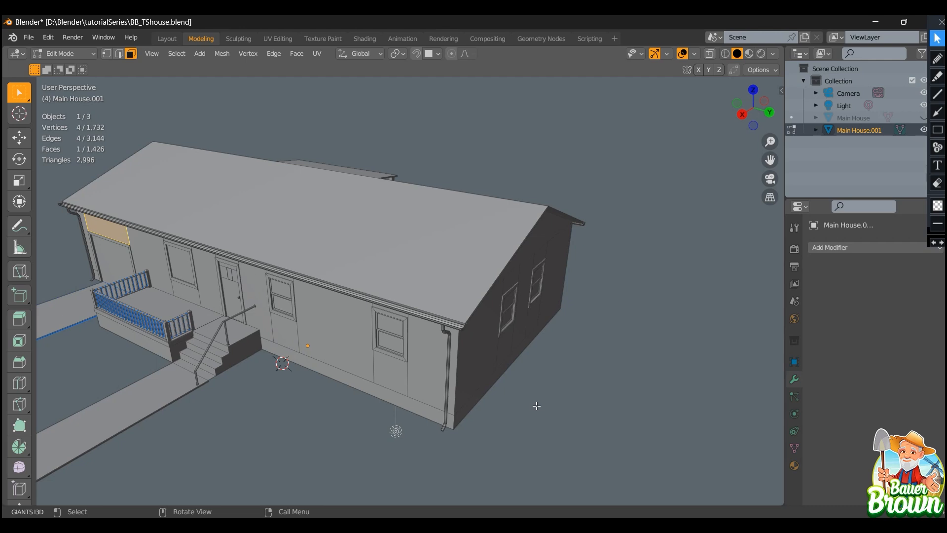
middle_click_drag(583, 404, 550, 402)
scroll(368, 291, "down", 1)
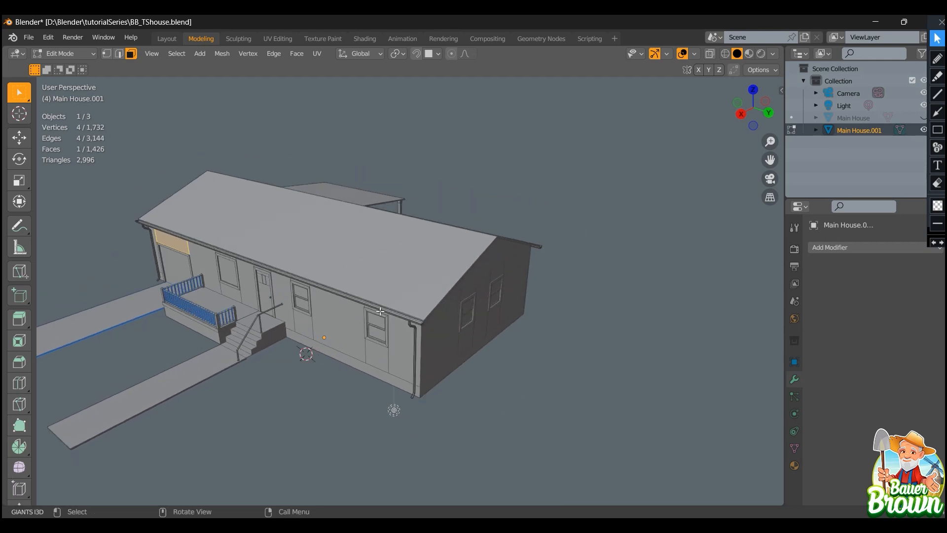
middle_click_drag(450, 365, 493, 385)
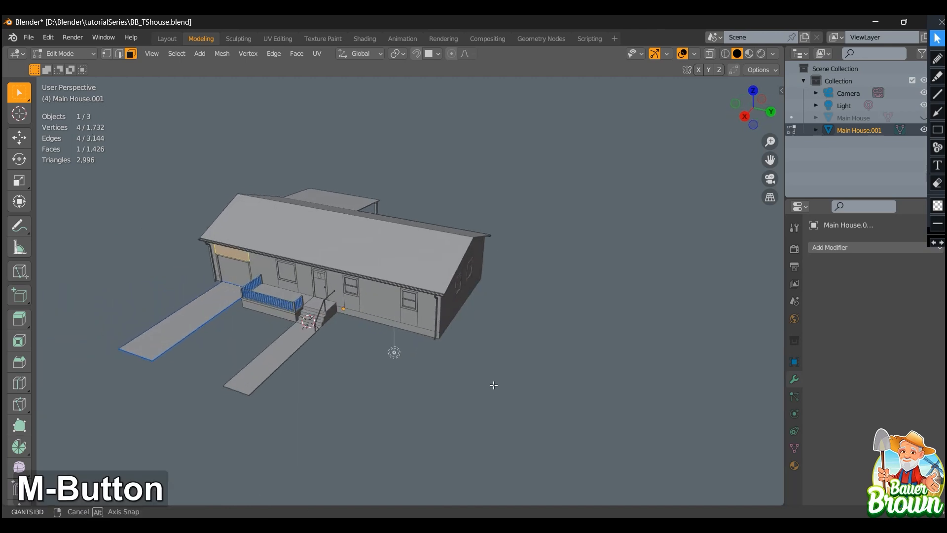
middle_click_drag(345, 417, 359, 394)
middle_click_drag(379, 391, 465, 366, "shift")
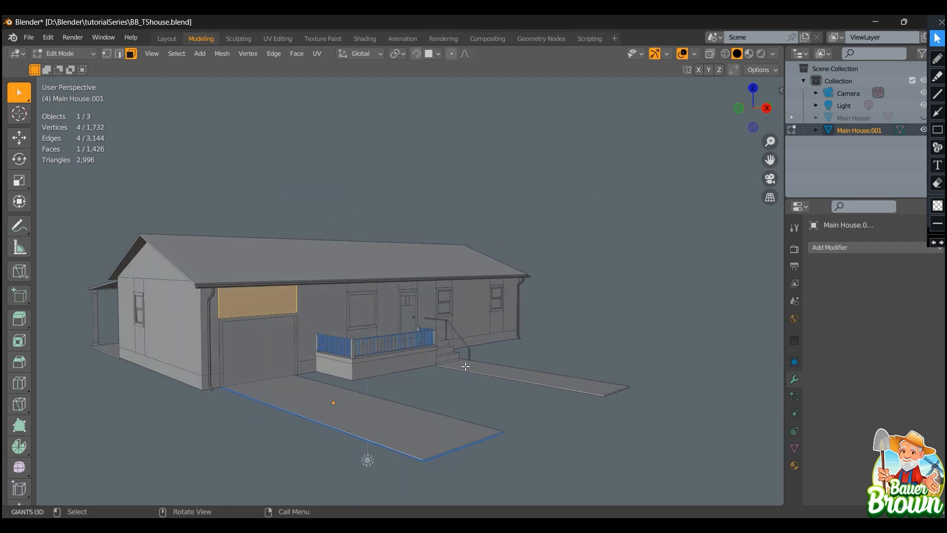
Examine the wall faces on the garage end of the house, and go around to the opposite gable end
scroll(465, 366, "down", 2)
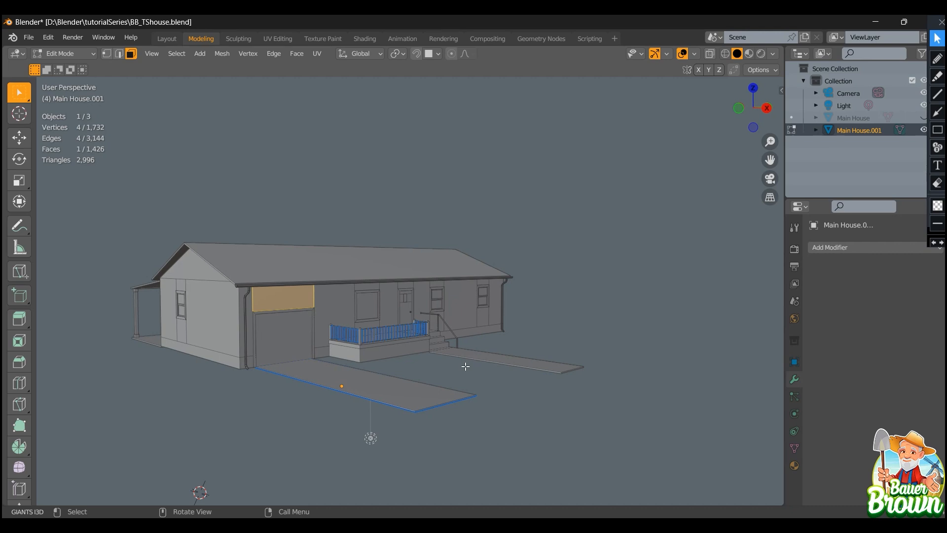
scroll(465, 366, "down", 3)
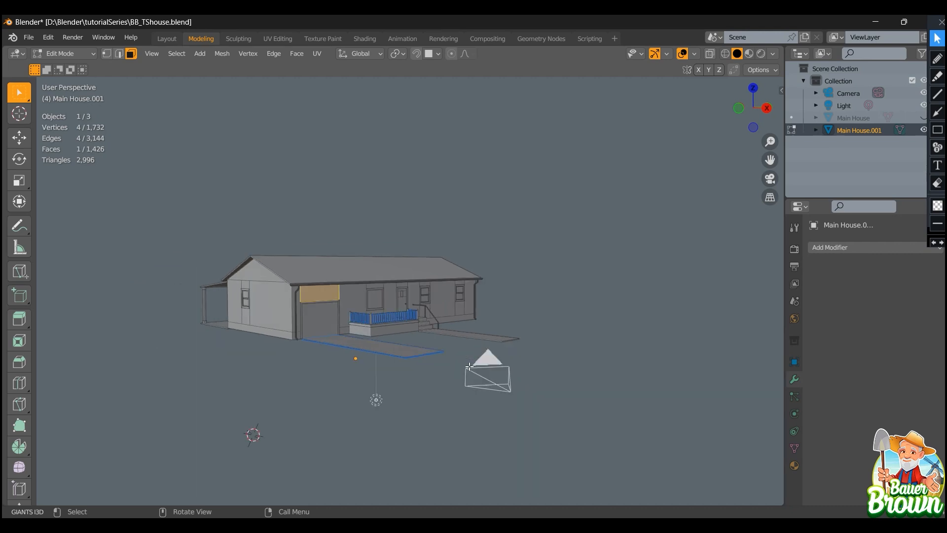
middle_click_drag(474, 369, 304, 381)
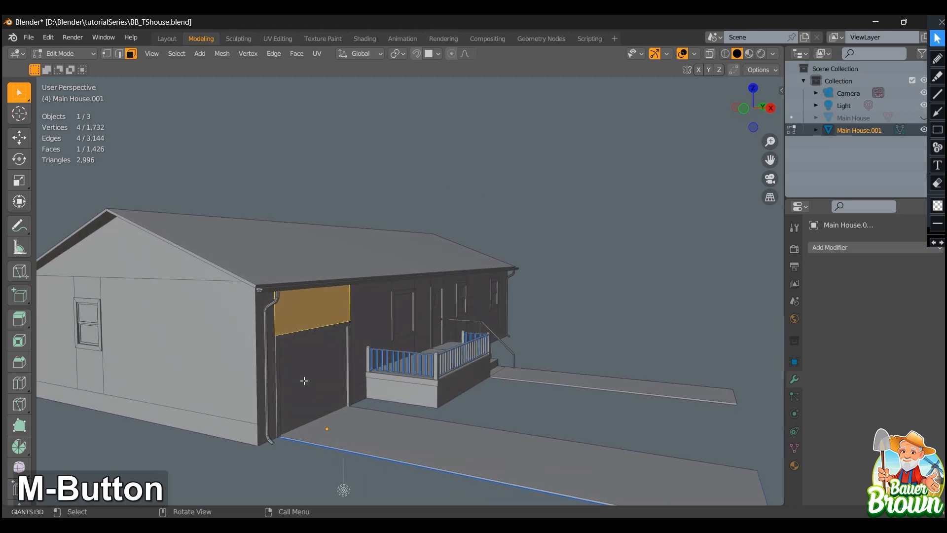
scroll(388, 305, "down", 1)
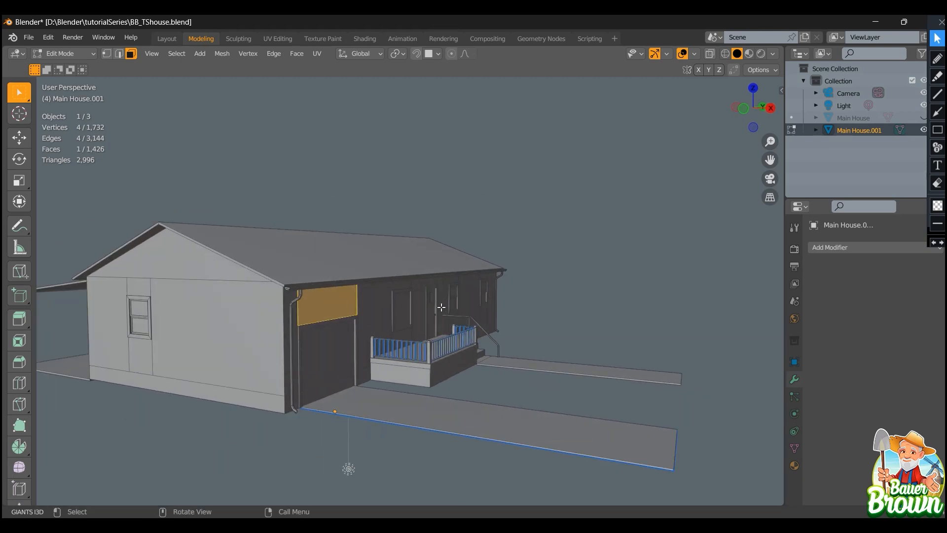
middle_click_drag(523, 327, 390, 288)
scroll(390, 289, "down", 2)
middle_click_drag(434, 319, 252, 360)
scroll(431, 343, "up", 3)
middle_click_drag(446, 348, 327, 329)
scroll(425, 356, "down", 2)
middle_click_drag(415, 331, 276, 258, "shift")
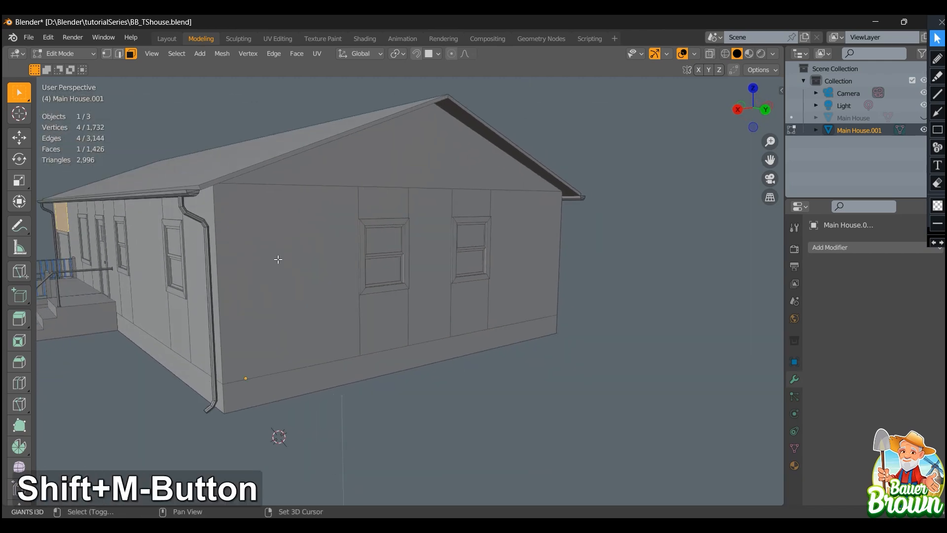
Examine the house from below and behind, including the rear porch, and return to the whole front
scroll(404, 286, "down", 2)
scroll(292, 317, "up", 2)
middle_click_drag(291, 316, 363, 228)
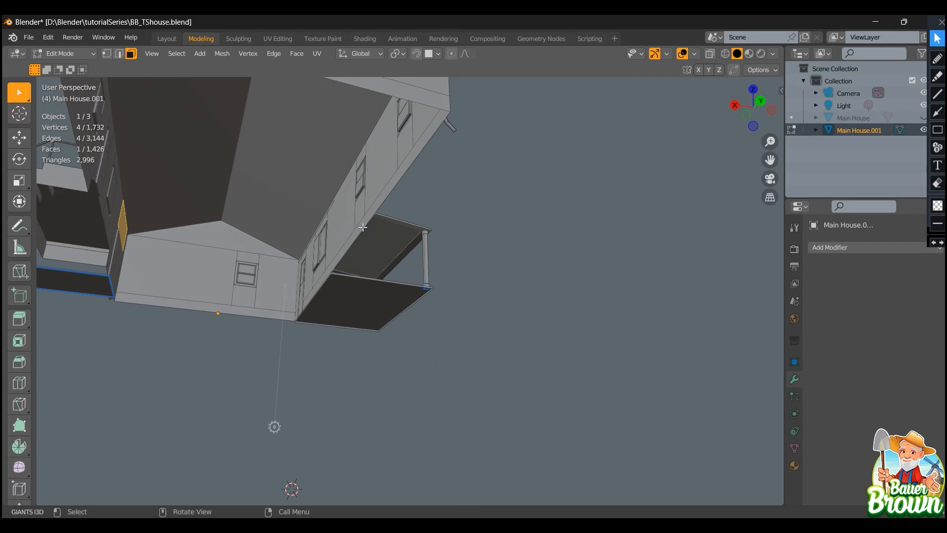
middle_click_drag(283, 334, 334, 281)
middle_click_drag(266, 261, 383, 341, "shift")
middle_click_drag(389, 324, 390, 366)
scroll(427, 266, "down", 4)
scroll(365, 366, "up", 3)
middle_click_drag(429, 367, 532, 359, "shift")
scroll(395, 349, "down", 2)
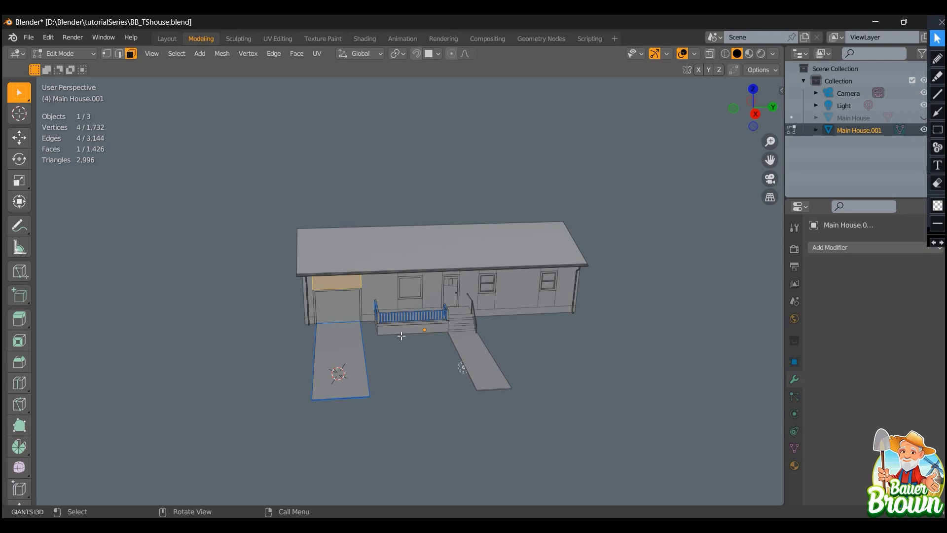
Enable the Screencast Keys overlay in the viewport, and hide its settings
key("n")
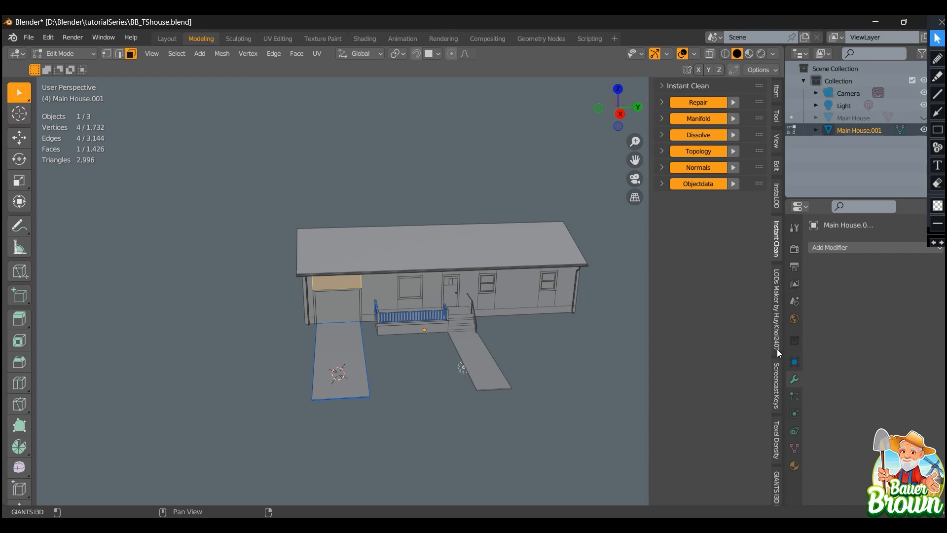
left_click(777, 385)
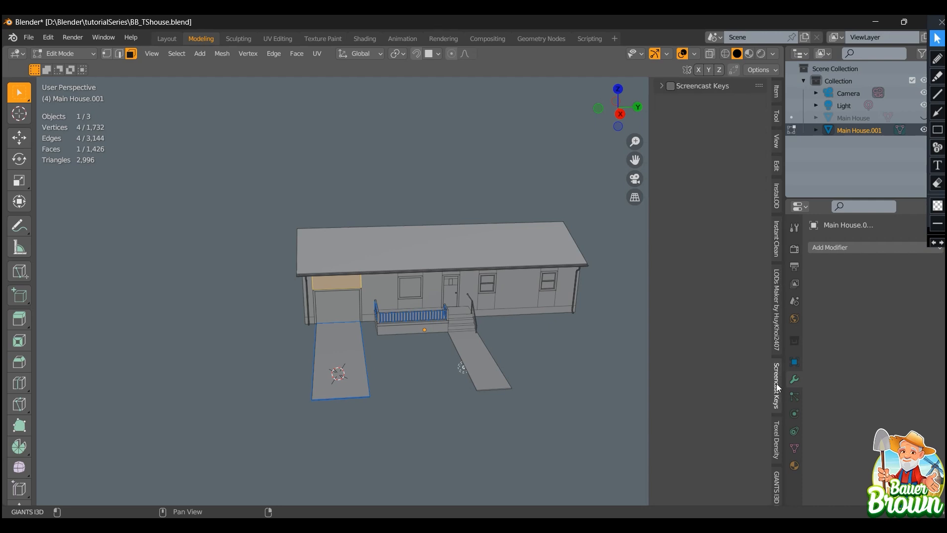
left_click(663, 86)
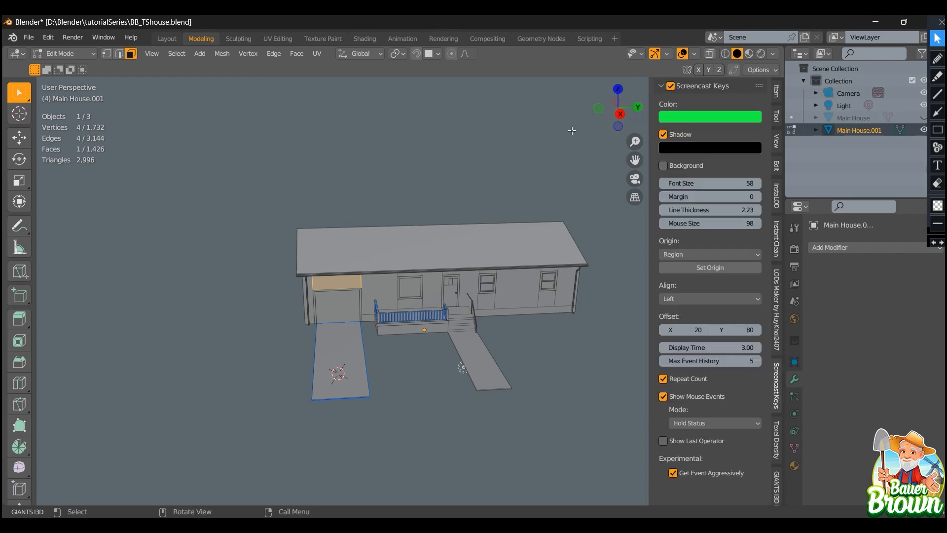
key("n")
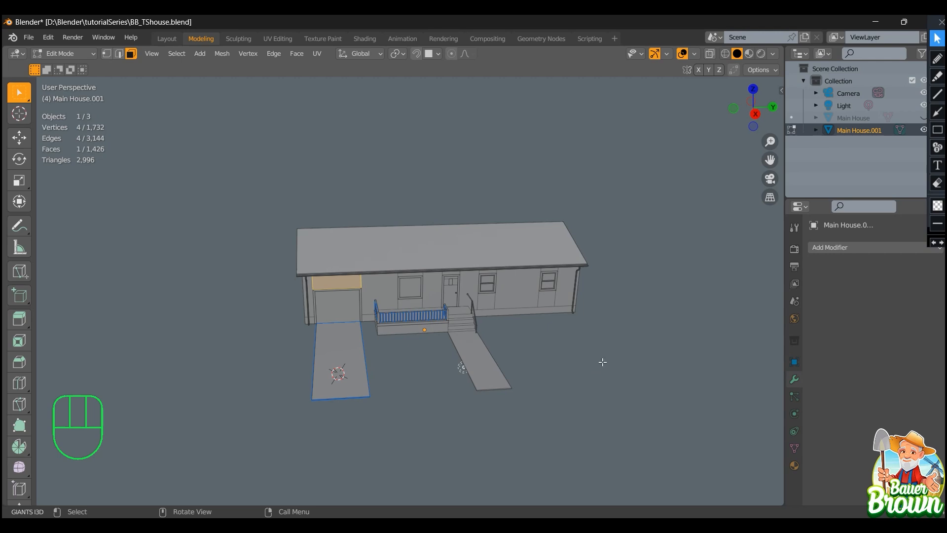
middle_click_drag(601, 364, 515, 351)
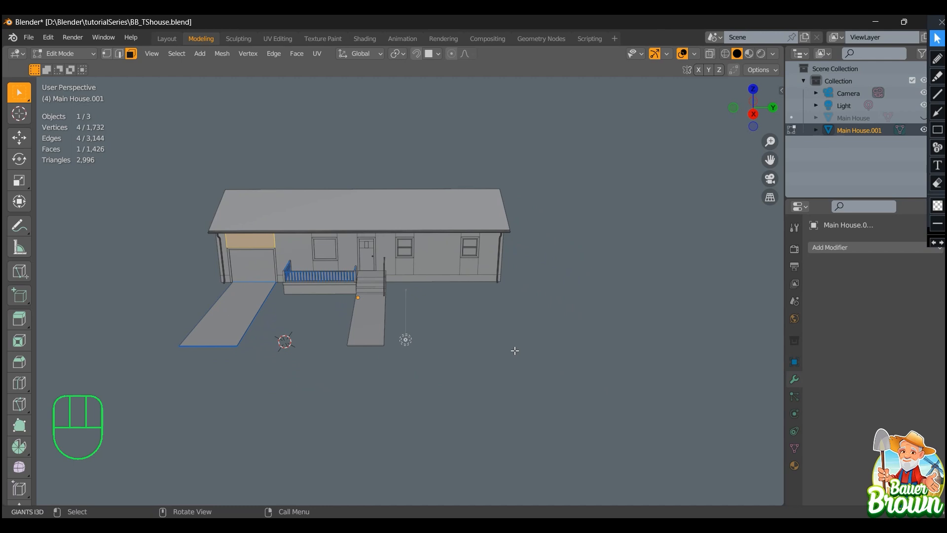
Outline the Instant Clean add-on's label with a temporary red rectangle annotation, and display the add-on's cleanup tools
key("n")
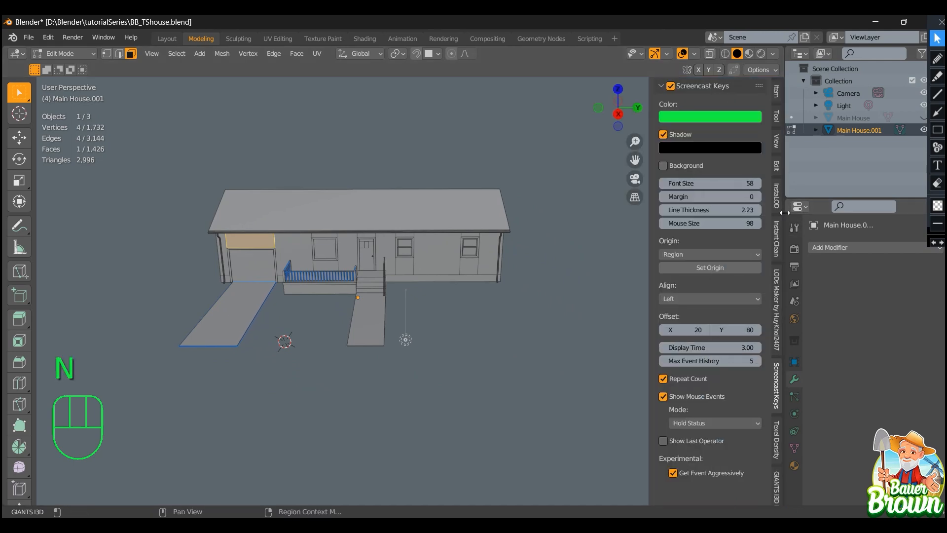
left_click(938, 129)
left_click_drag(768, 216, 792, 262)
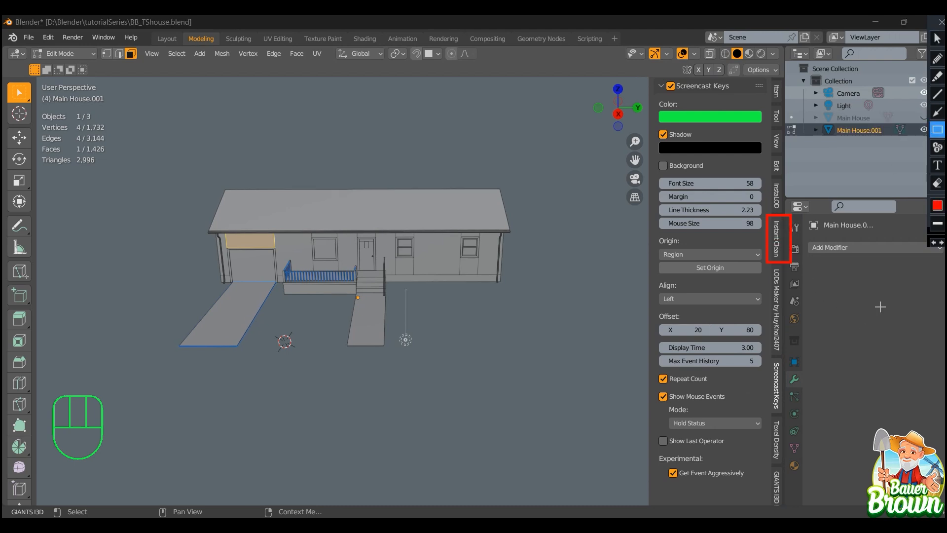
left_click(938, 182)
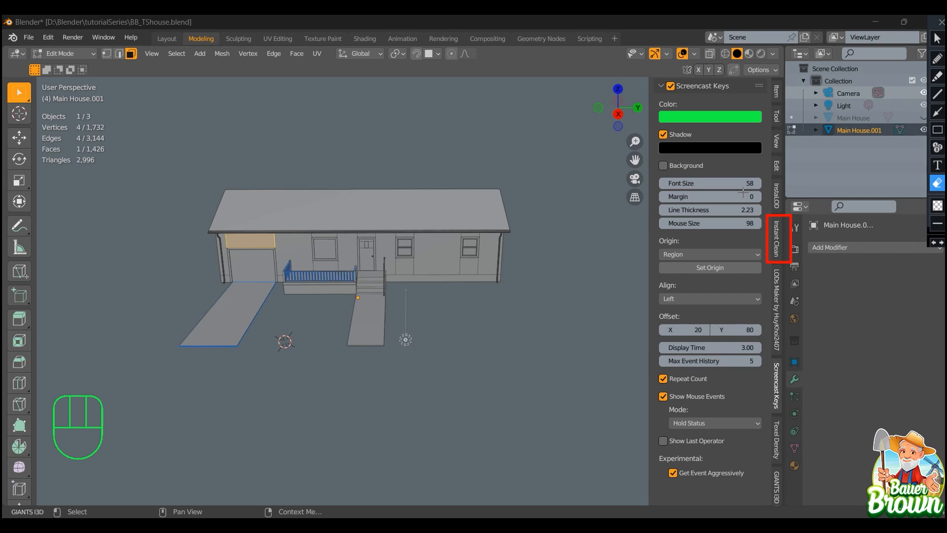
left_click_drag(744, 192, 820, 280)
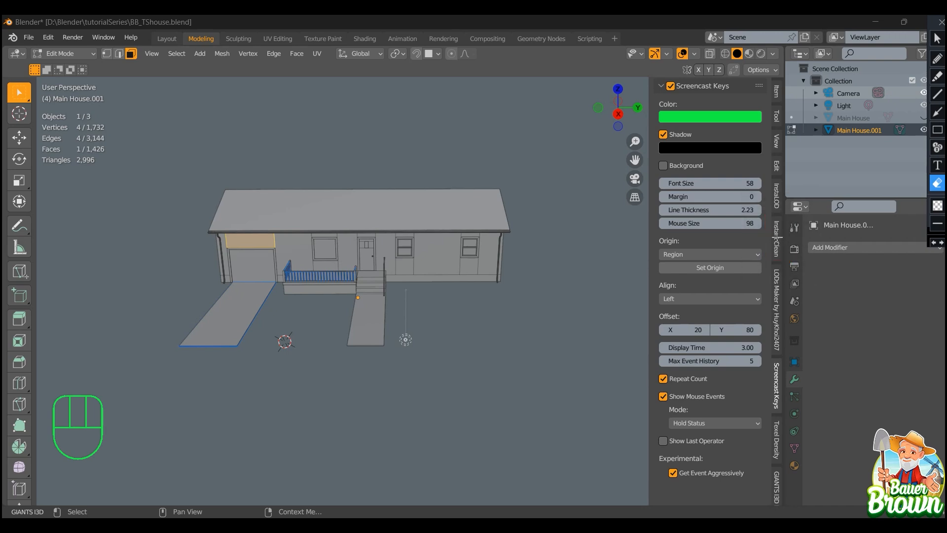
left_click(937, 38)
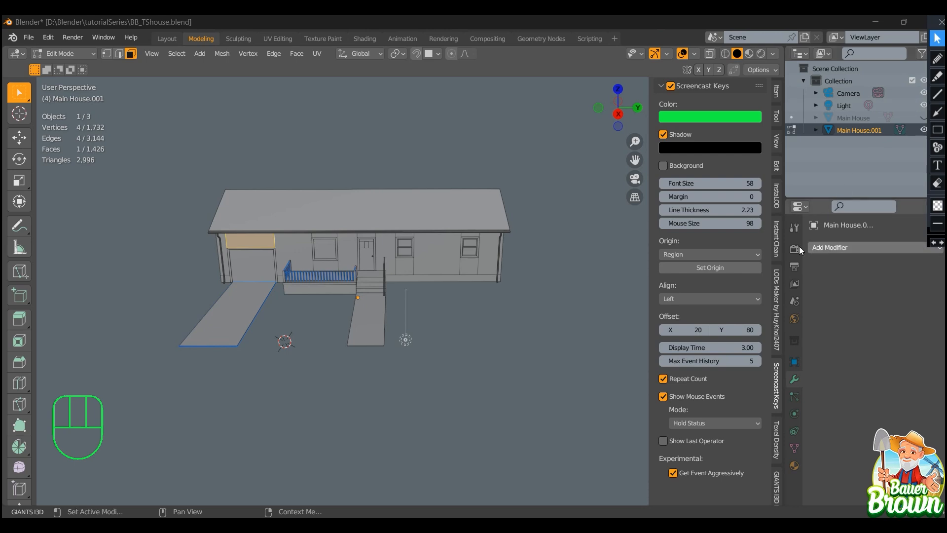
left_click(776, 233)
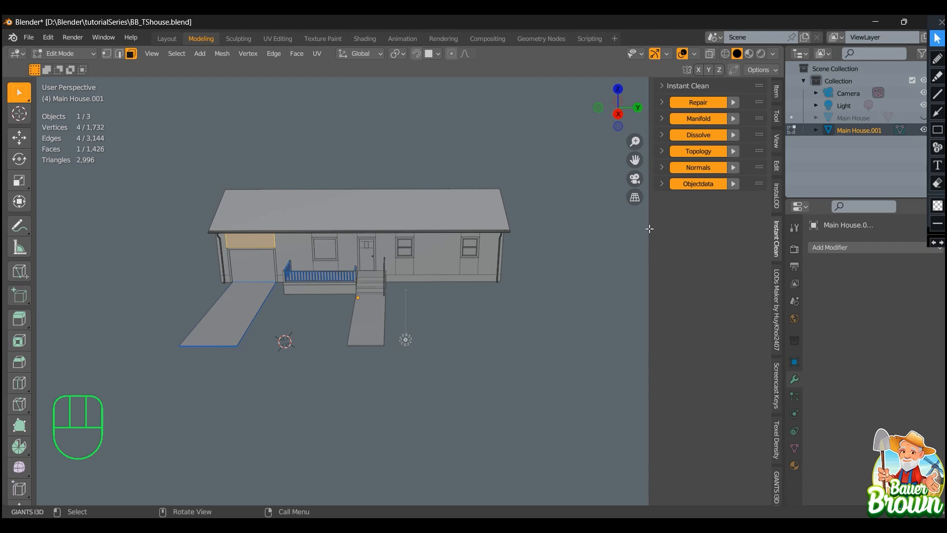
Merge all of the house mesh's vertices by distance, working in vertex mode with wireframe display
key("1")
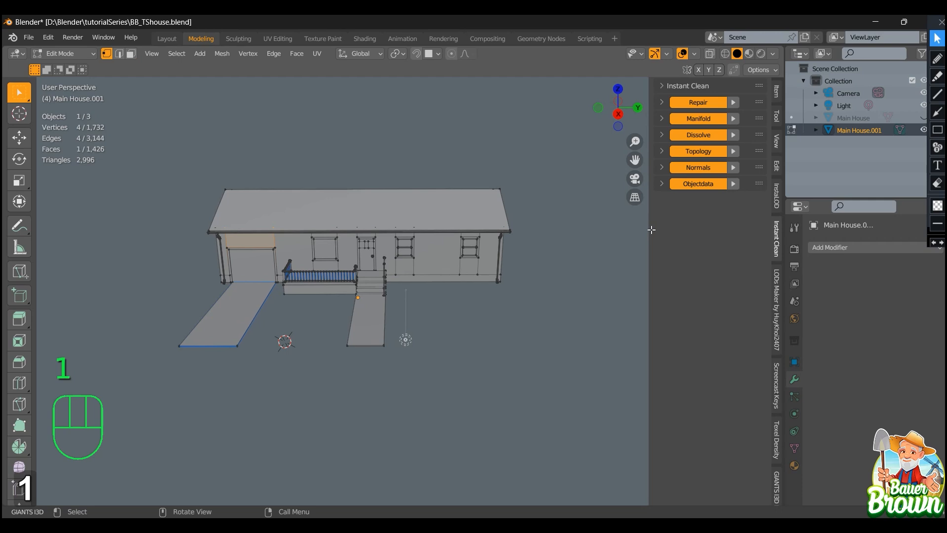
key("shift+z")
mouse_move(501, 327)
middle_mouse_down()
mouse_move(503, 309)
mouse_move(494, 321)
mouse_move(516, 324)
mouse_move(491, 339)
mouse_move(484, 326)
mouse_move(488, 332)
middle_mouse_up()
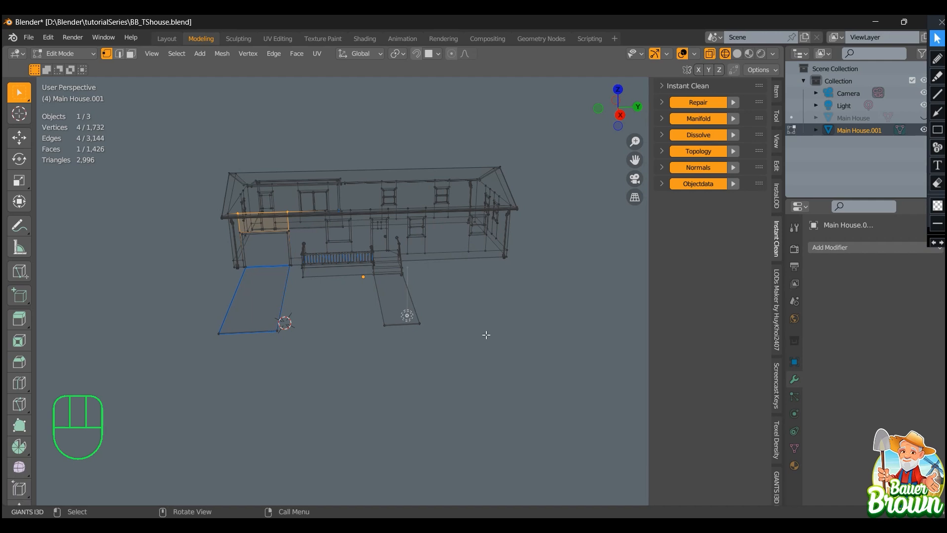
key("a")
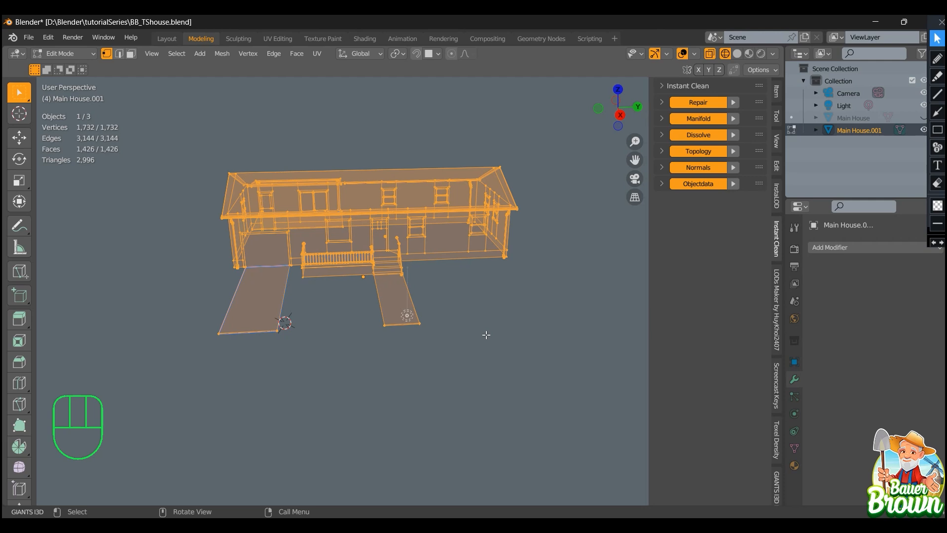
key("m")
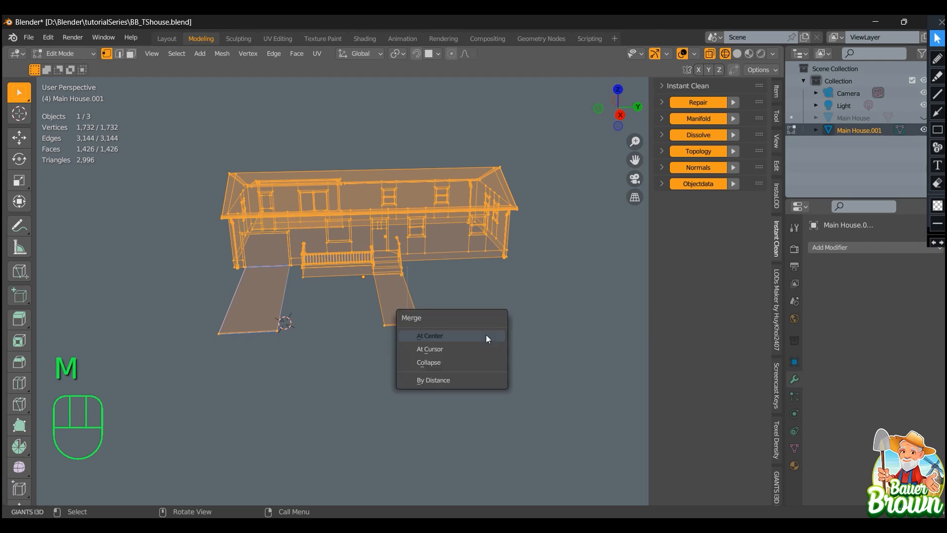
left_click(458, 379)
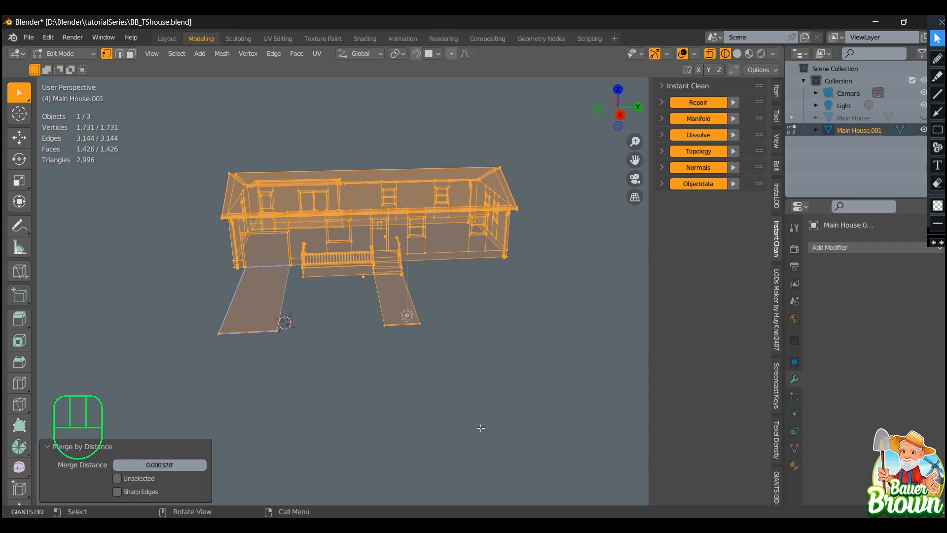
Return to solid display in face mode, and deselect the whole house mesh
key("shift+z")
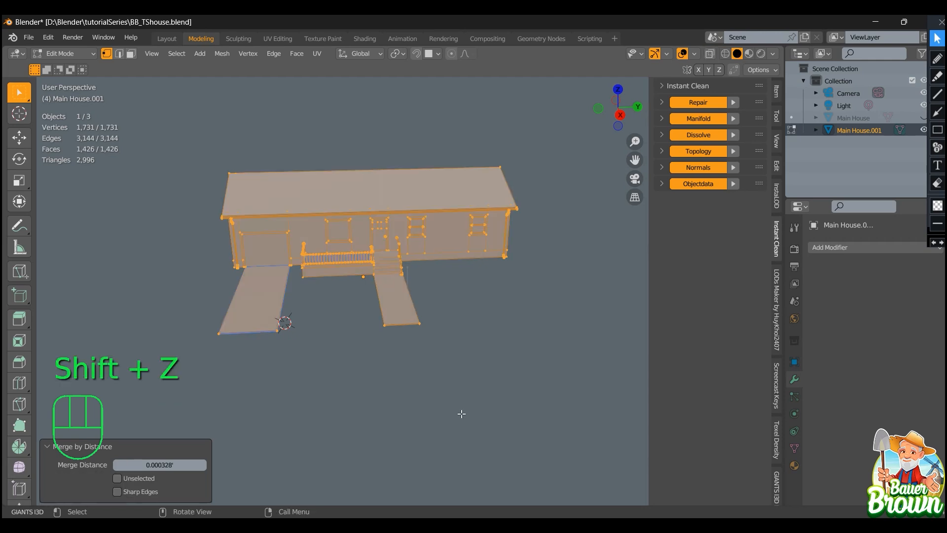
key("3")
left_click(459, 411)
Examine the merged house mesh from the front walkway, the far gable corner and the garage side
scroll(458, 411, "up", 6)
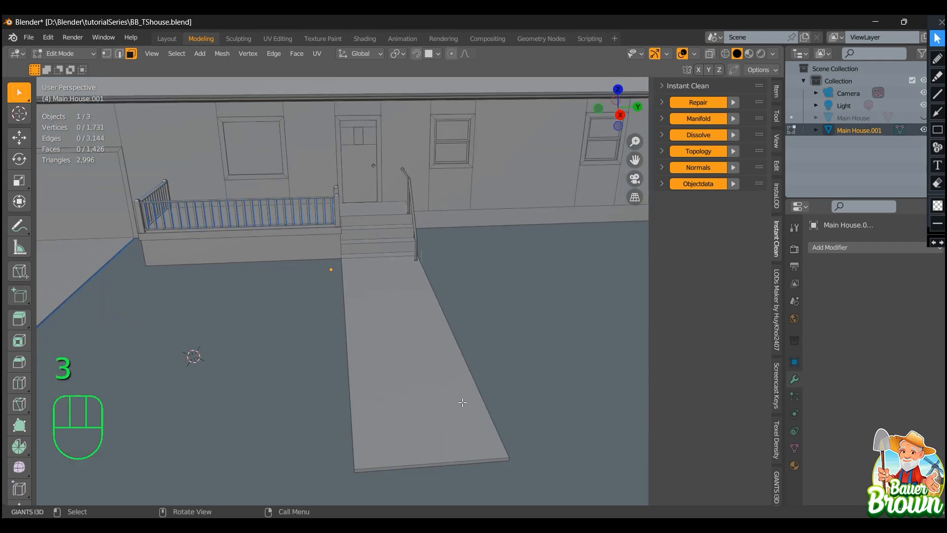
middle_click_drag(494, 382, 183, 340)
scroll(362, 306, "down", 3)
middle_click_drag(390, 344, 369, 358)
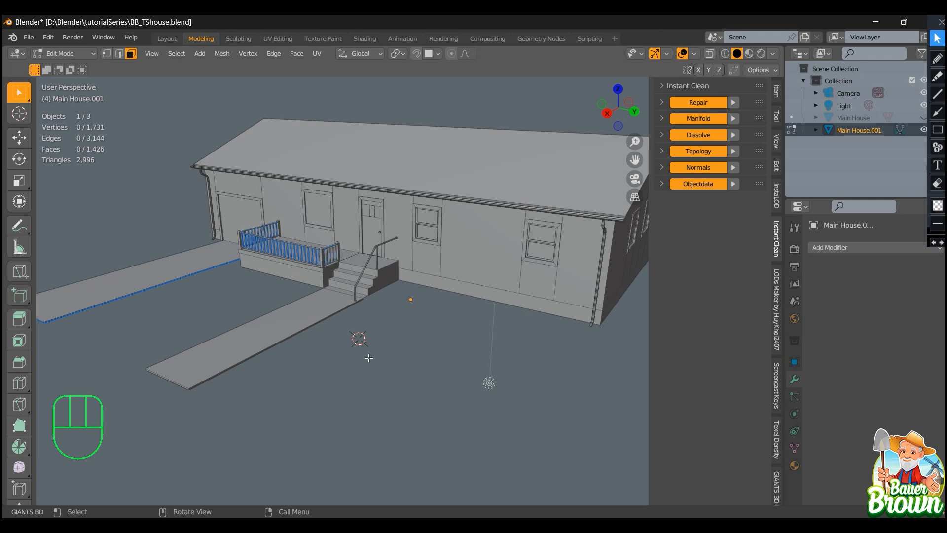
scroll(370, 358, "down", 4)
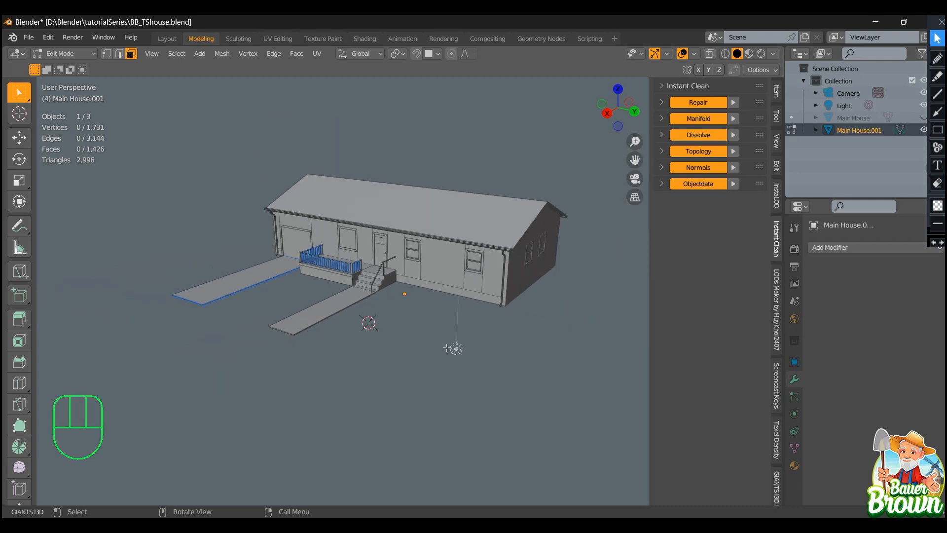
middle_click_drag(416, 369, 526, 332)
middle_click_drag(474, 365, 437, 345)
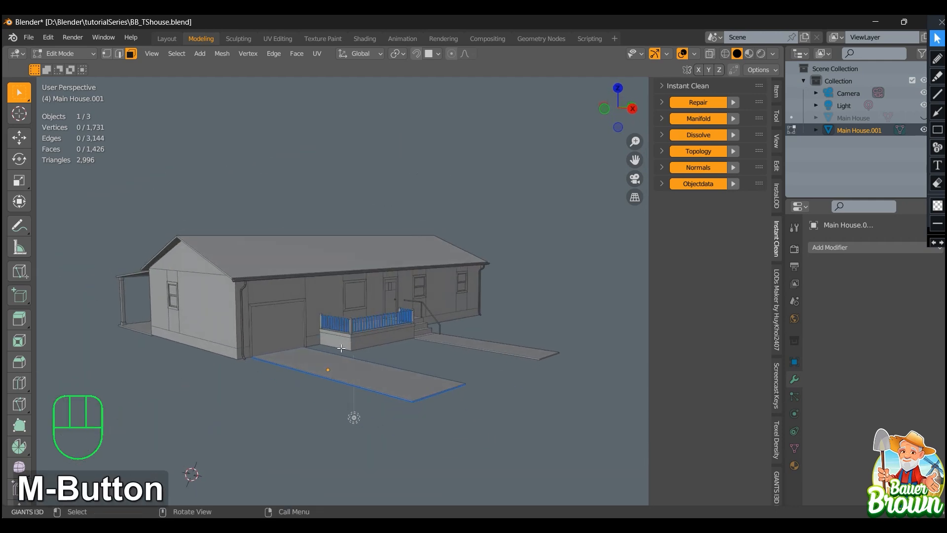
Examine the house mesh along its front wall, around the far corner and at the gable end with two windows
scroll(361, 351, "up", 4)
middle_click_drag(360, 351, 310, 367)
middle_click_drag(468, 357, 310, 336, "shift")
scroll(392, 349, "down", 4)
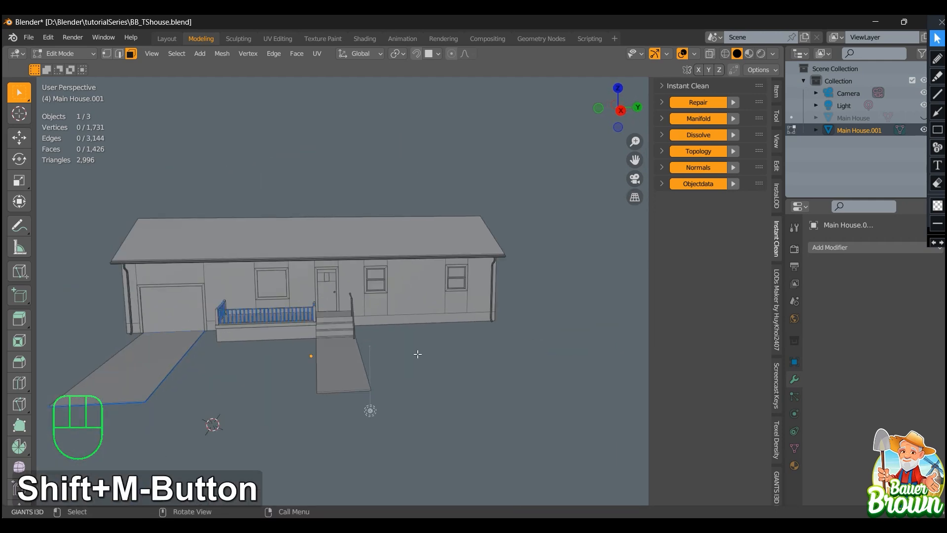
middle_click_drag(416, 353, 381, 365)
scroll(370, 377, "up", 3)
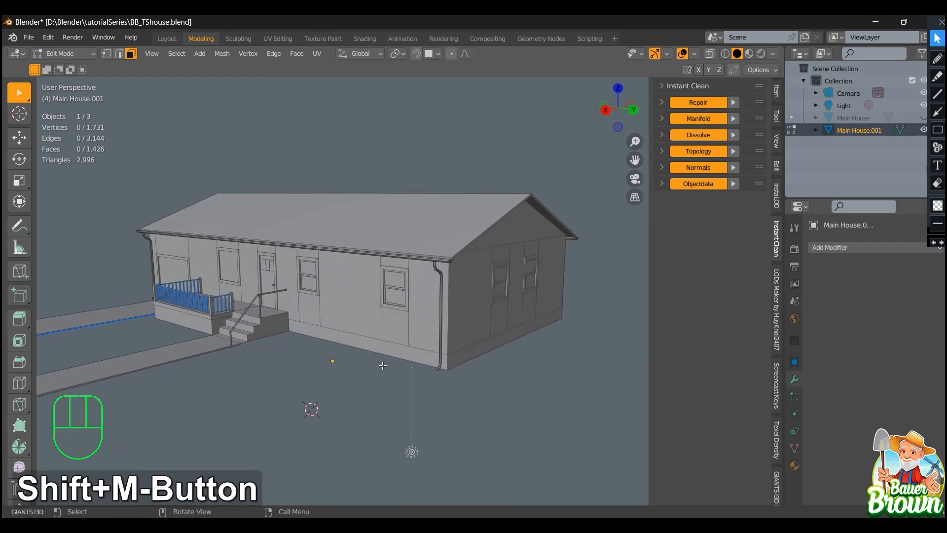
middle_click_drag(477, 346, 303, 353)
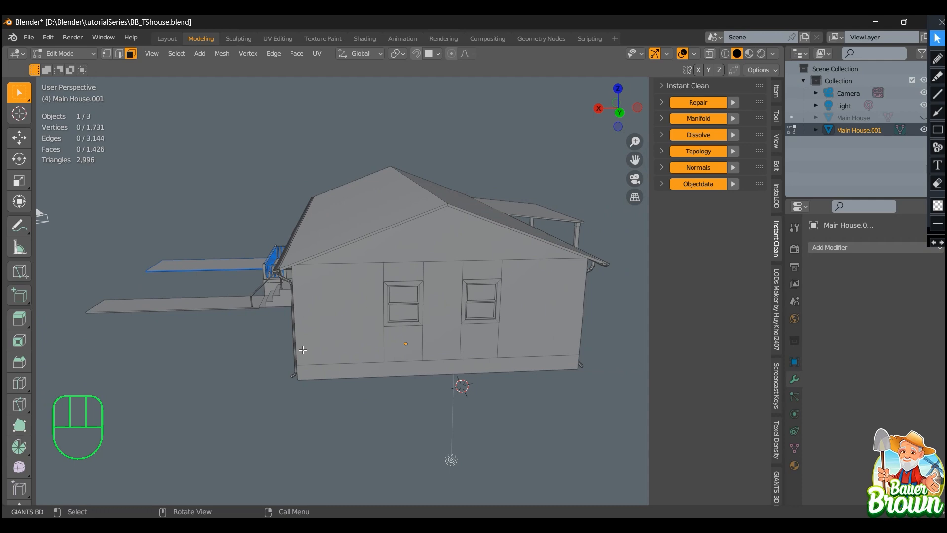
scroll(355, 344, "down", 2)
middle_click_drag(294, 364, 360, 342)
middle_click_drag(326, 374, 367, 363, "shift")
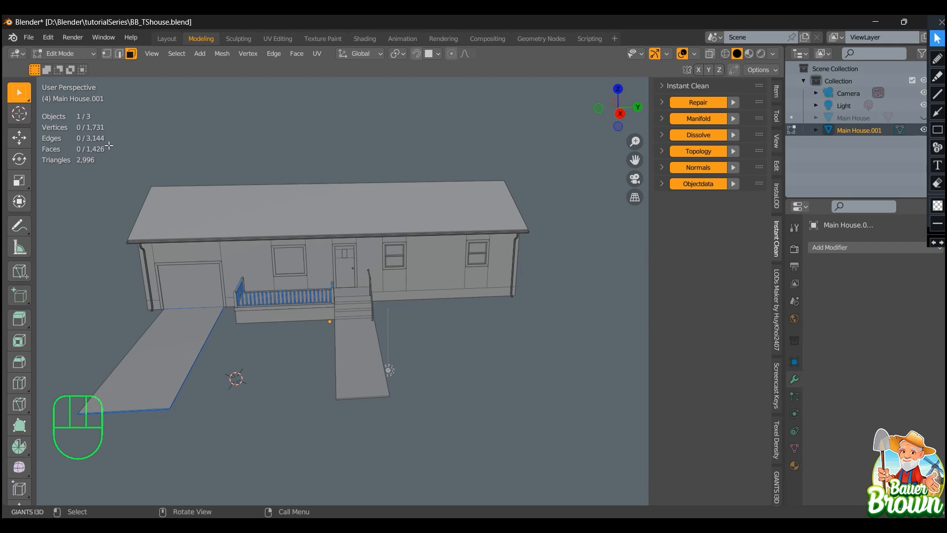
Examine the house mesh from above the driveway, from inside beneath the roof, and from the front
middle_click_drag(125, 91, 204, 170)
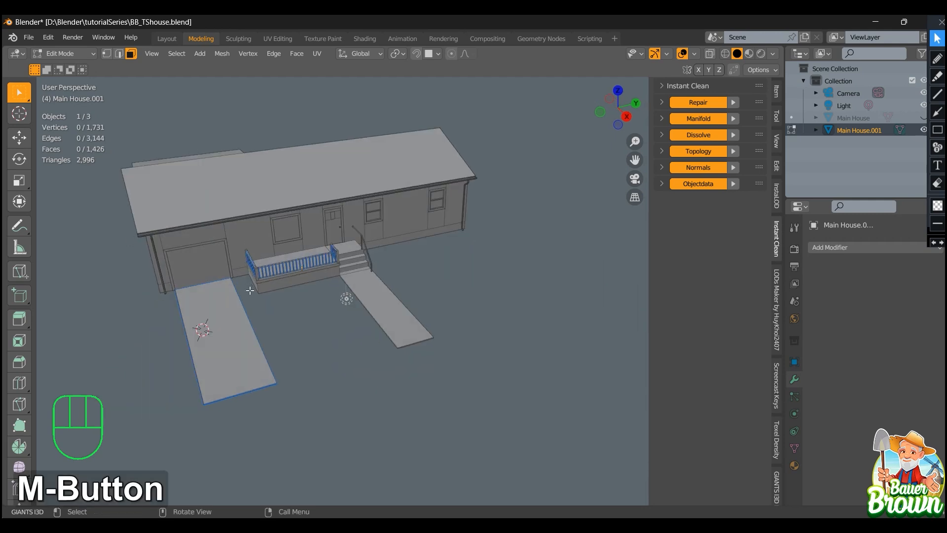
middle_click_drag(251, 291, 168, 282)
scroll(296, 266, "down", 1)
scroll(291, 342, "up", 4)
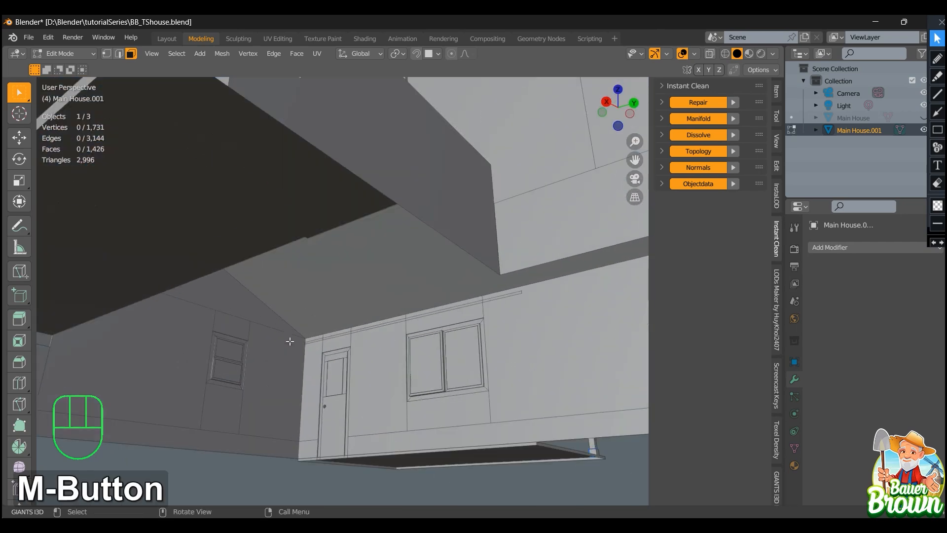
scroll(291, 336, "down", 5)
middle_click_drag(294, 321, 367, 320)
scroll(371, 328, "up", 3)
scroll(370, 328, "down", 3)
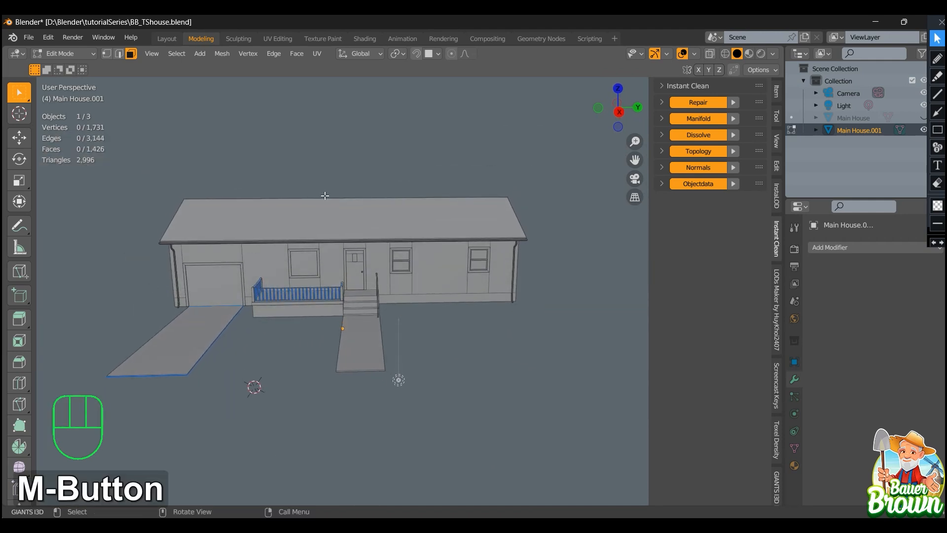
Select the whole house mesh in vertex mode, deselect it, and return to face mode
key("1")
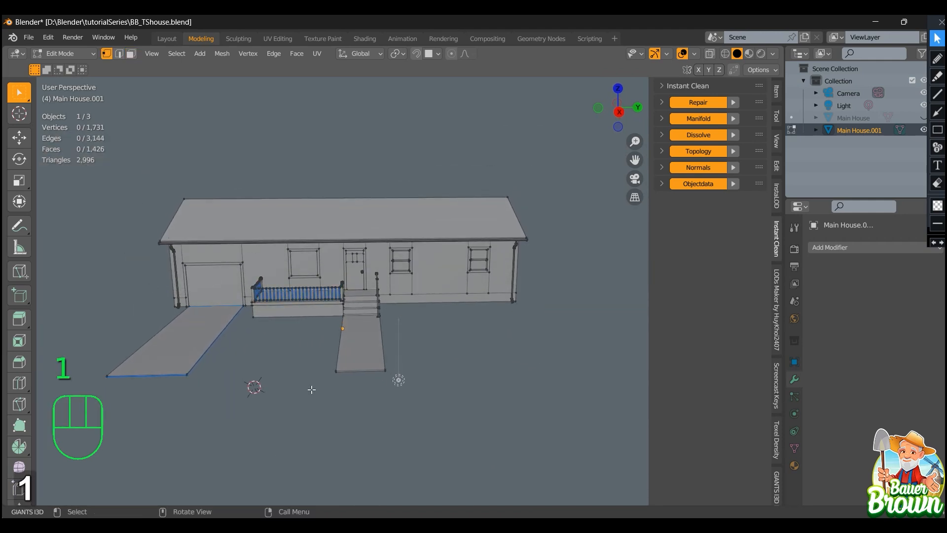
key("a")
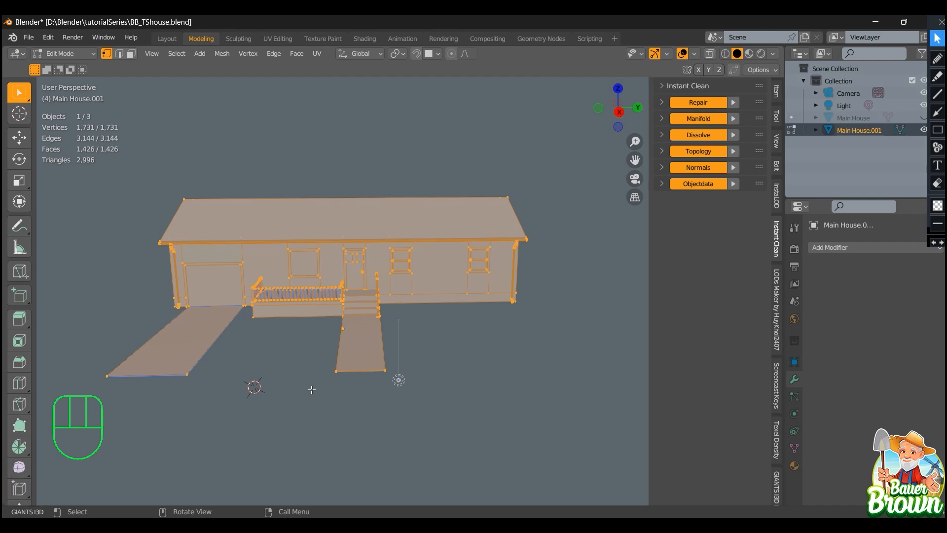
left_click(450, 379)
key("3")
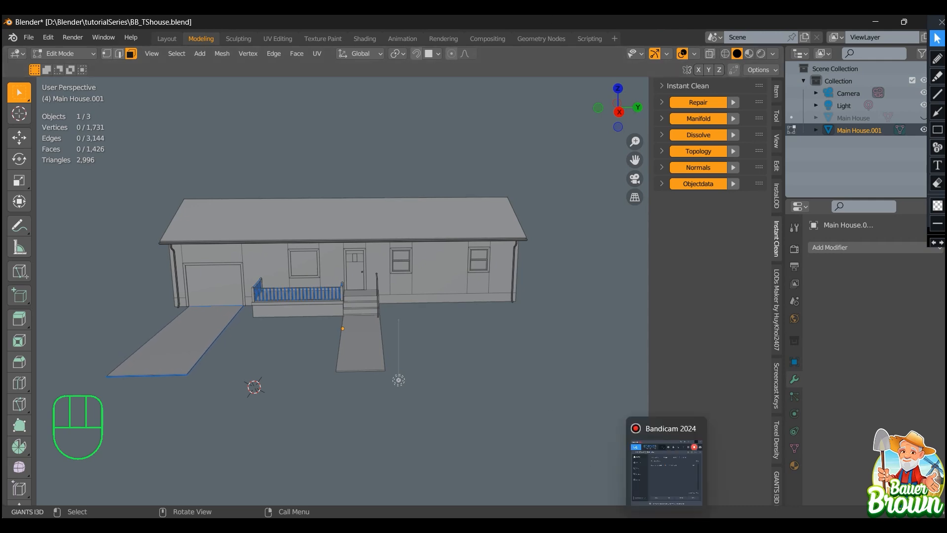
left_click(666, 526)
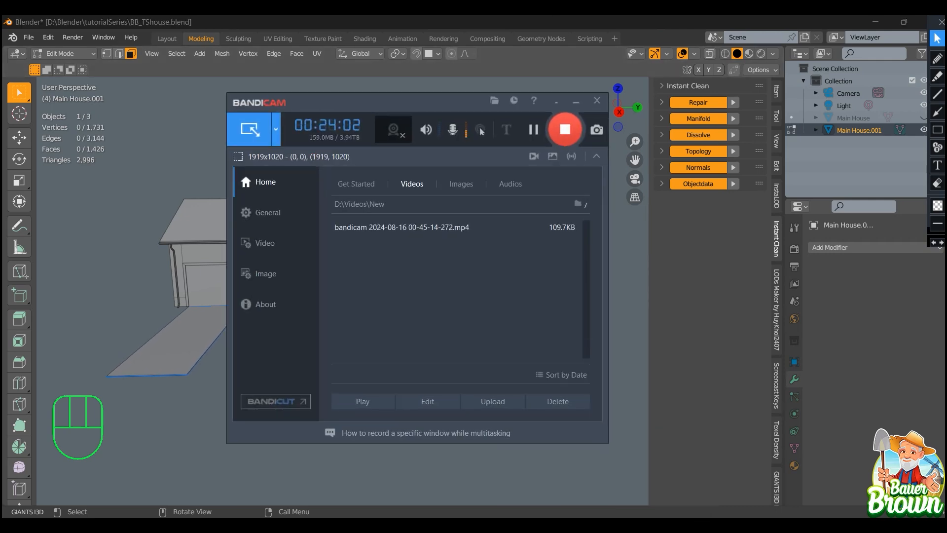
left_click(667, 526)
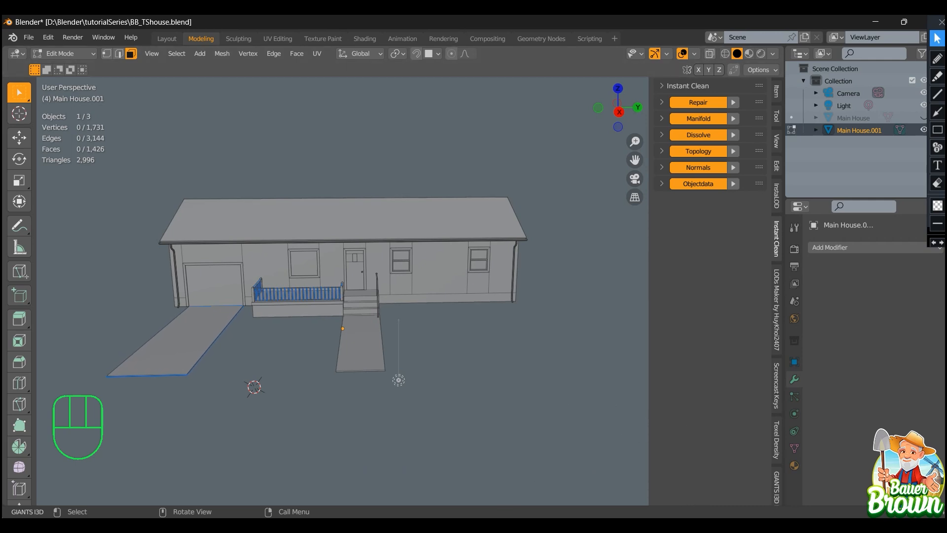
Switch to the browser and read through the Instant Clean product page, down to its with-and-without comparison
left_click(476, 526)
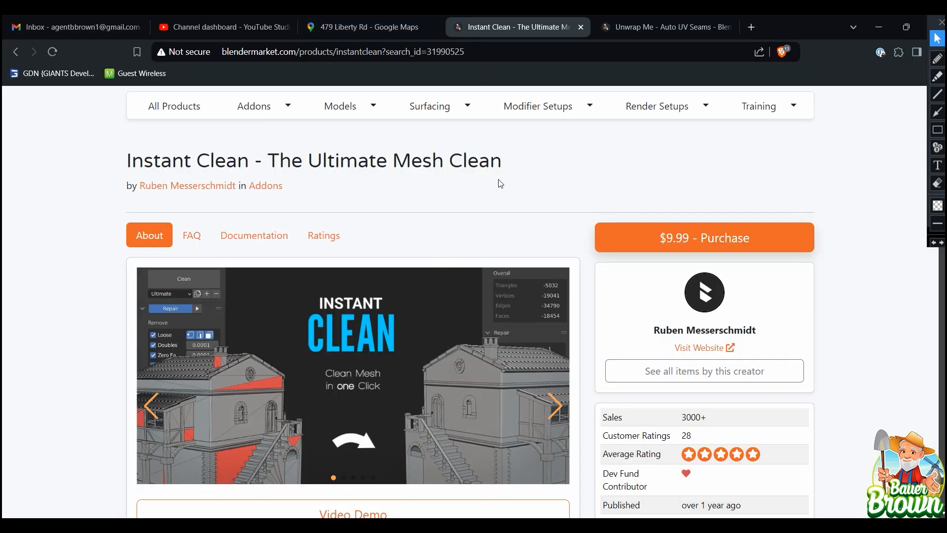
scroll(421, 230, "down", 1)
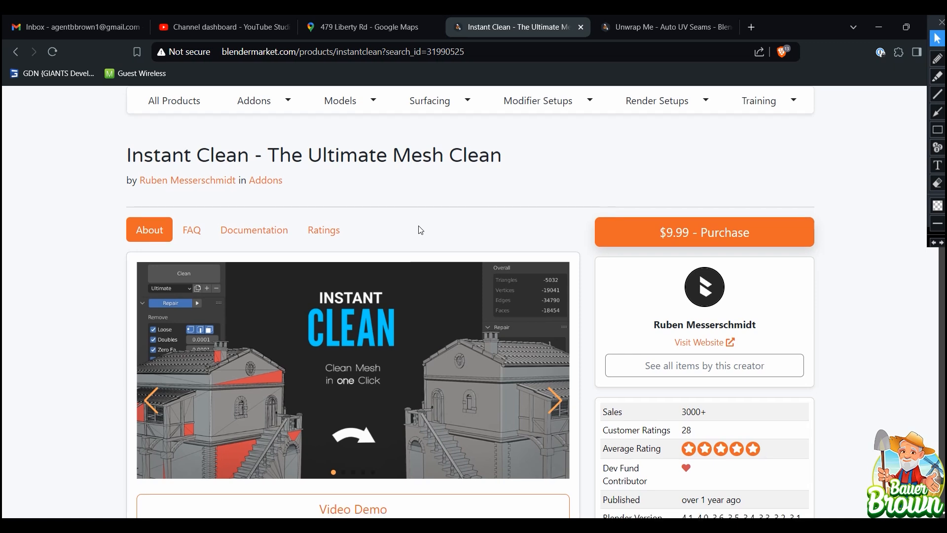
scroll(420, 230, "down", 1)
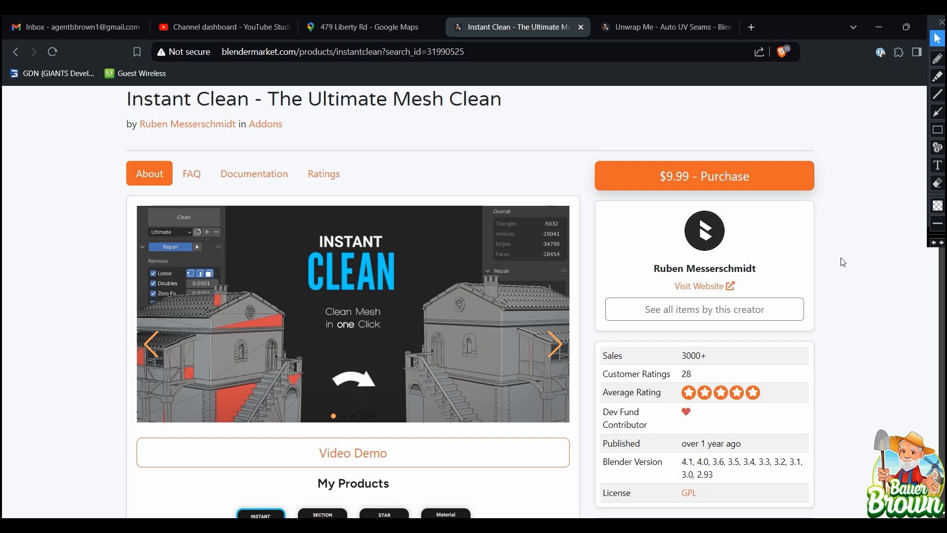
scroll(380, 391, "down", 2)
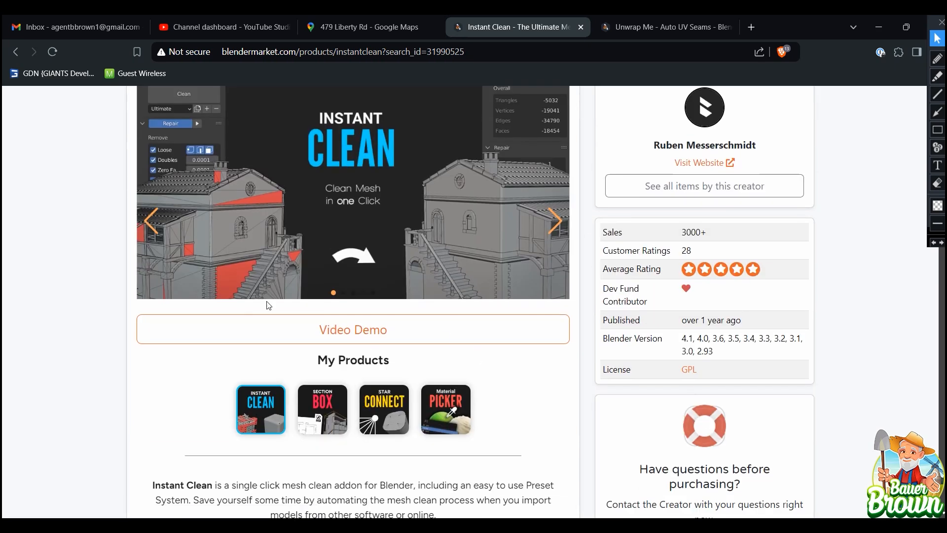
scroll(511, 395, "down", 1)
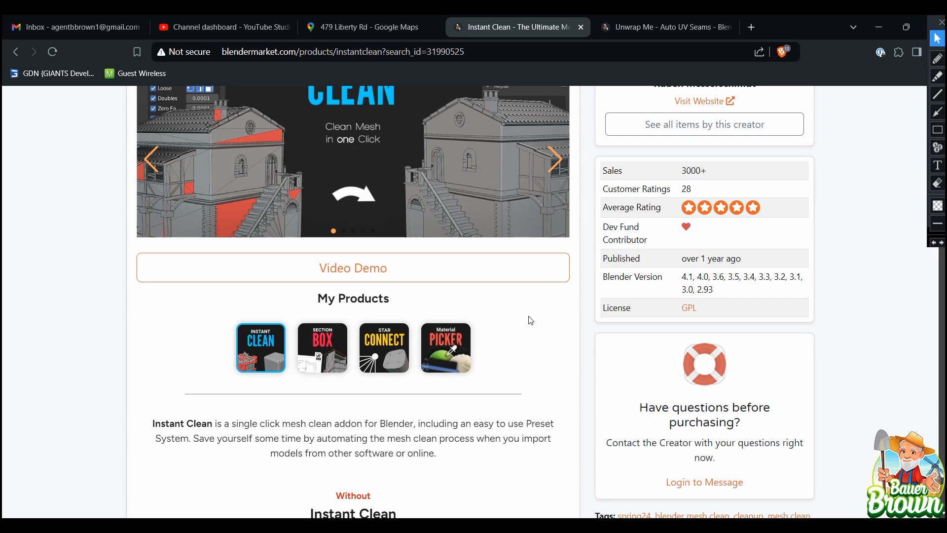
scroll(529, 321, "down", 7)
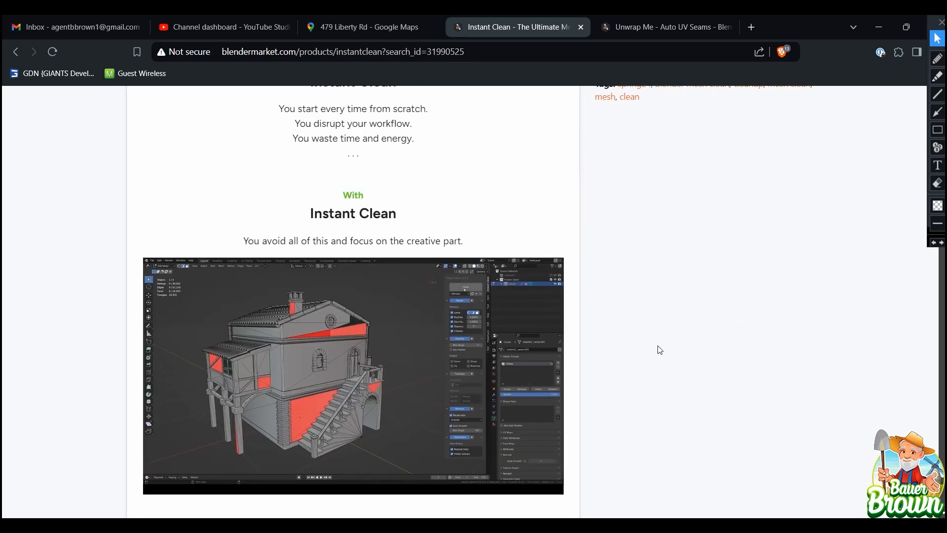
scroll(660, 349, "down", 1)
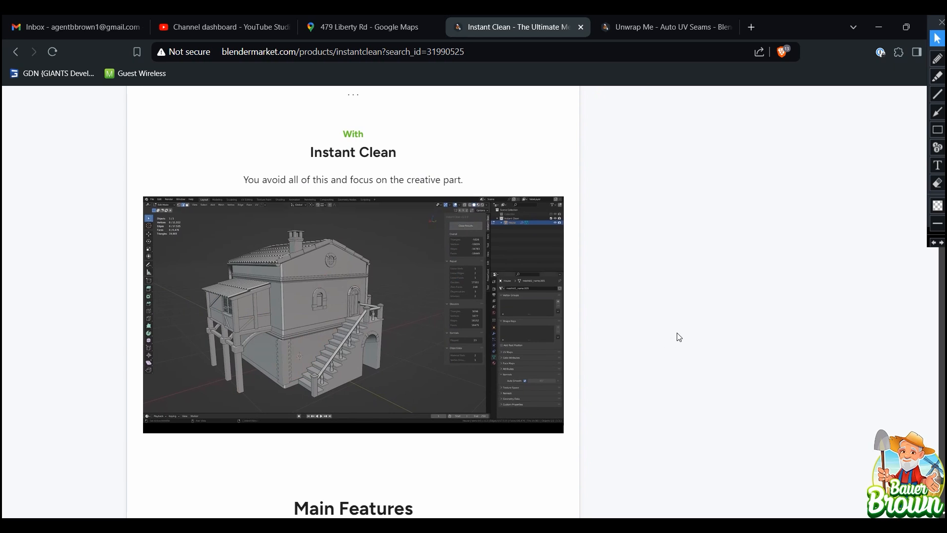
Switch back to Blender and view the Repair options of the Instant Clean add-on
left_click(616, 525)
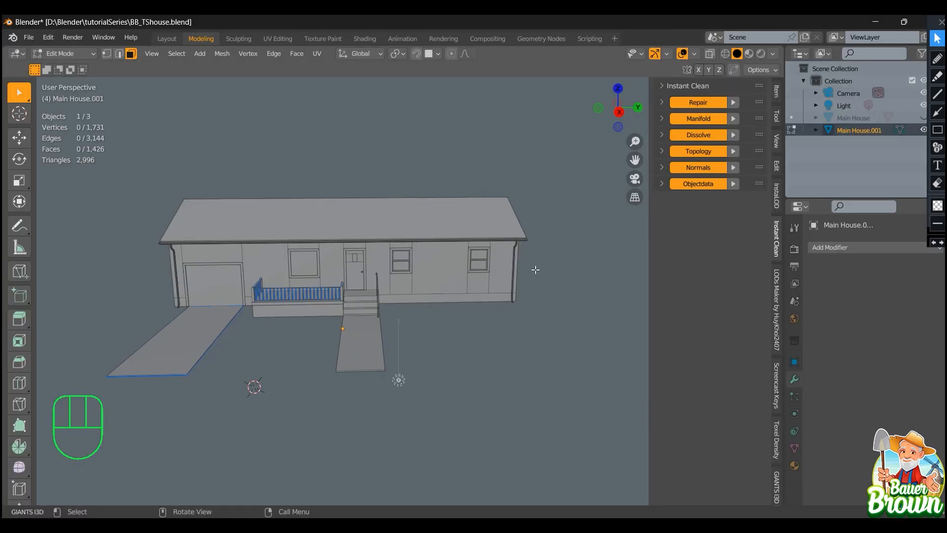
left_click(662, 102)
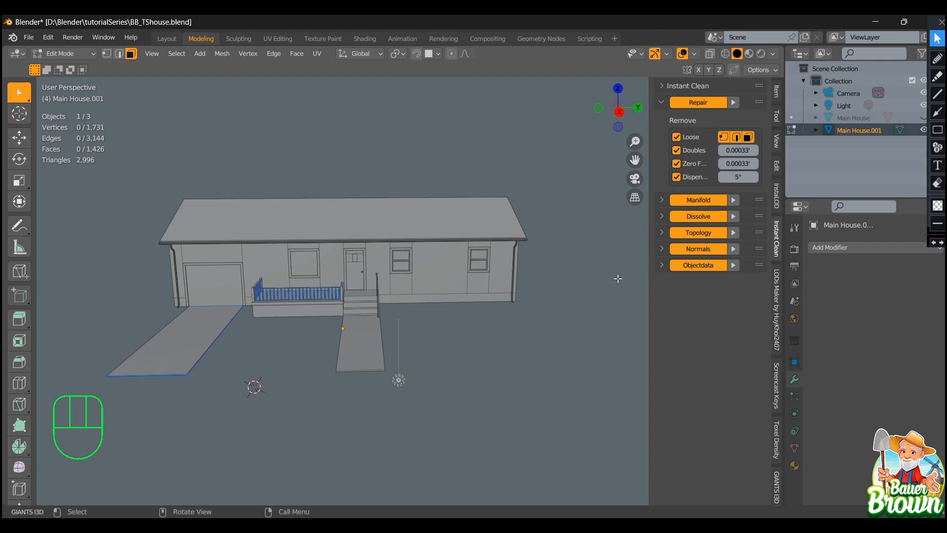
left_click(662, 101)
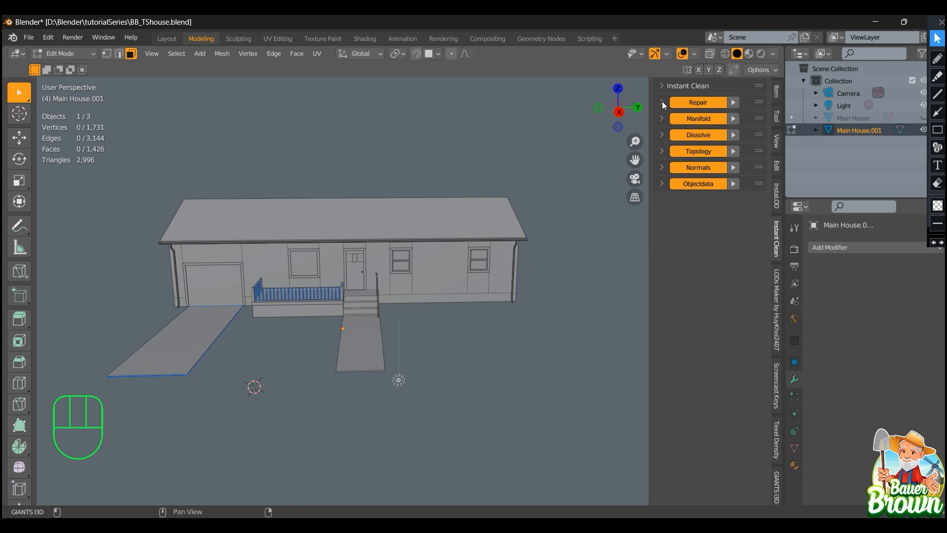
Run Instant Clean's Repair cleanup on the Main House.001 mesh
left_click(848, 119)
left_click(850, 131)
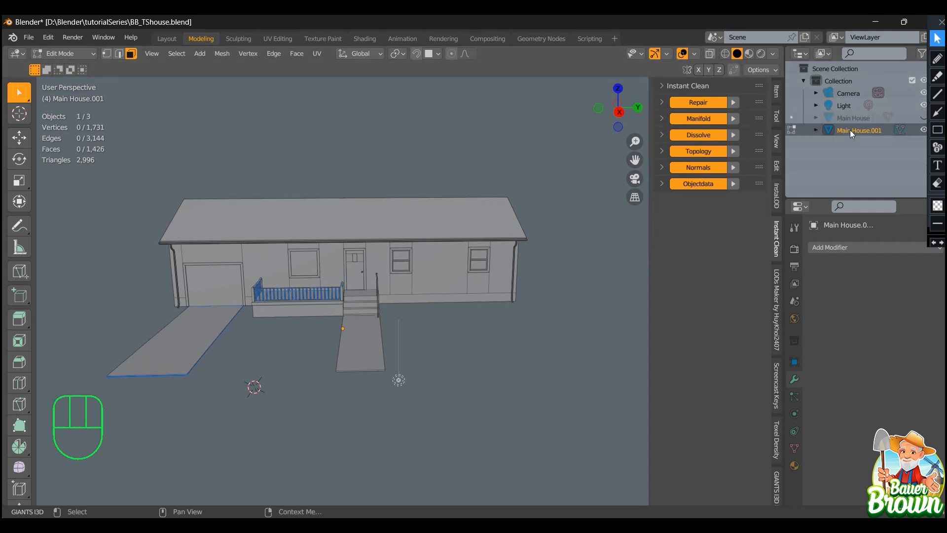
middle_click_drag(457, 381, 529, 305)
scroll(480, 399, "up", 3)
scroll(493, 296, "down", 2)
middle_click_drag(391, 351, 406, 354)
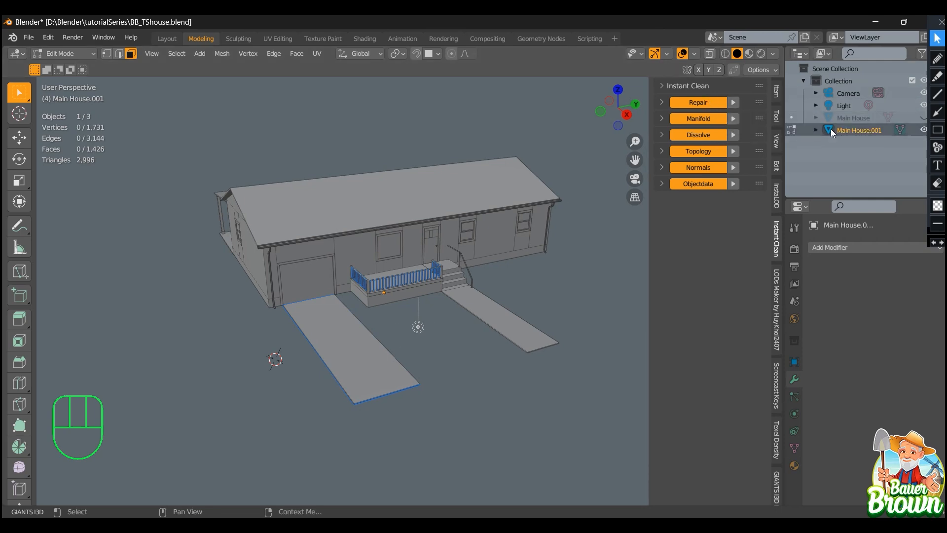
left_click(734, 104)
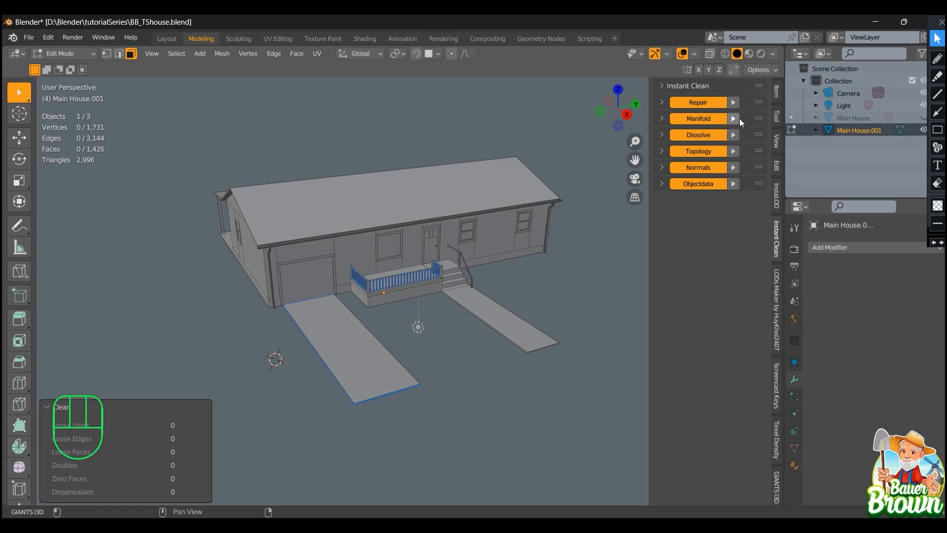
Examine the house mesh after the repair around the garage-side gable and the covered rear patio
middle_click_drag(286, 271, 350, 313)
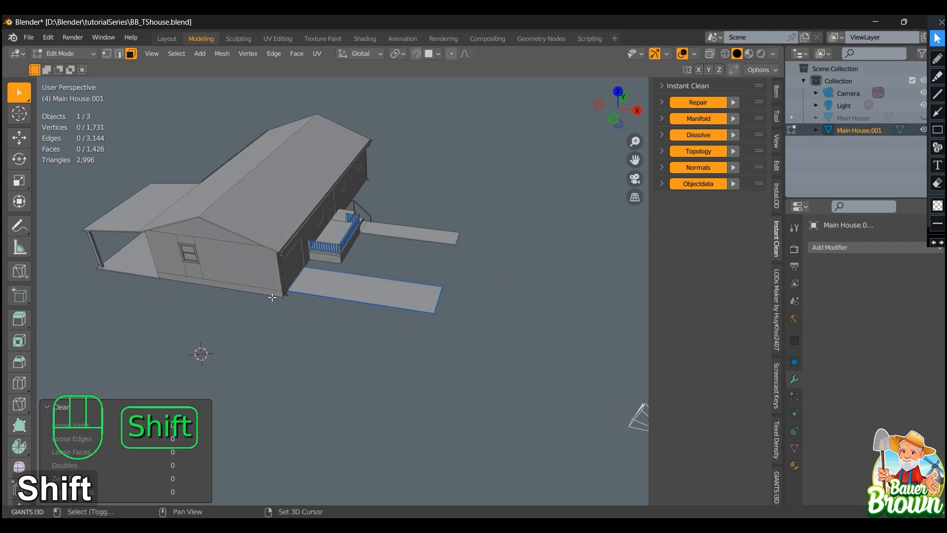
middle_click_drag(272, 298, 407, 287, "shift")
middle_click_drag(349, 311, 392, 307)
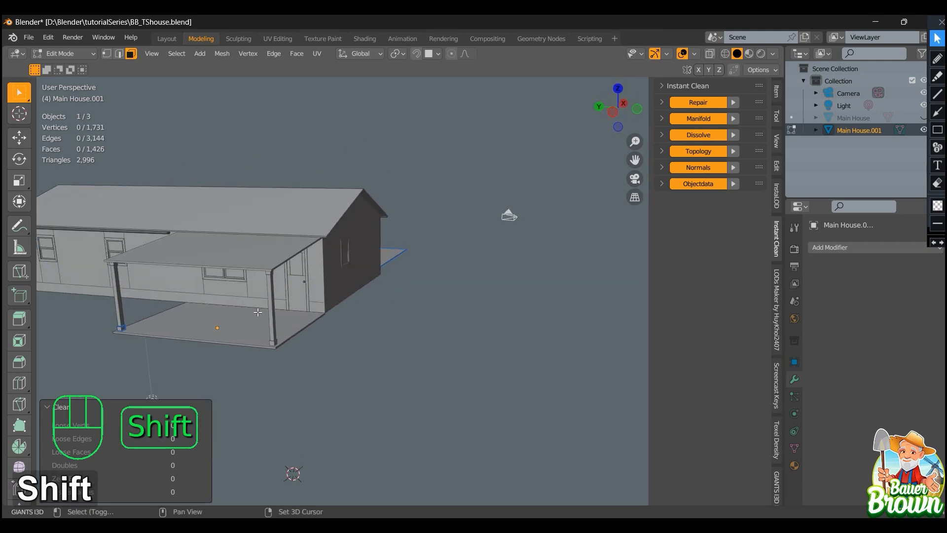
middle_click_drag(258, 312, 366, 305, "shift")
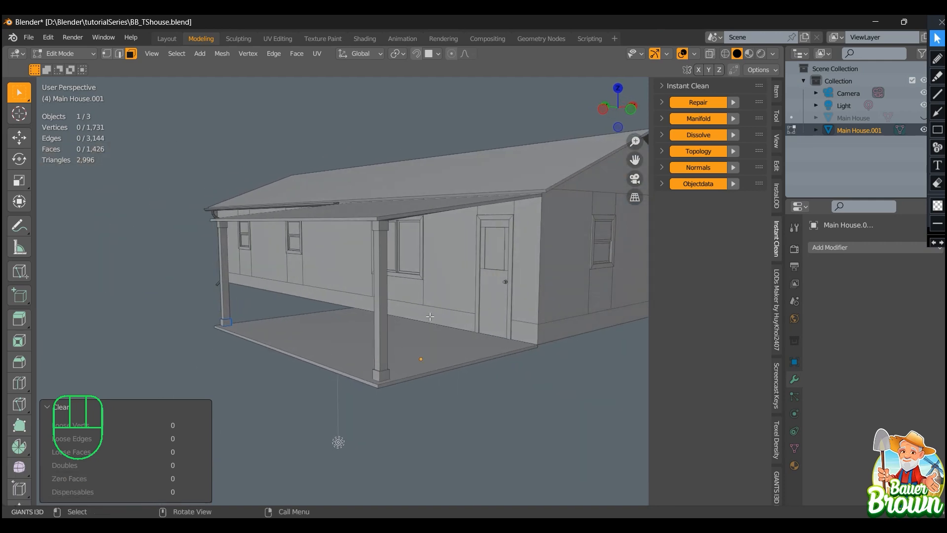
middle_click_drag(438, 309, 385, 332)
middle_click_drag(465, 338, 313, 332)
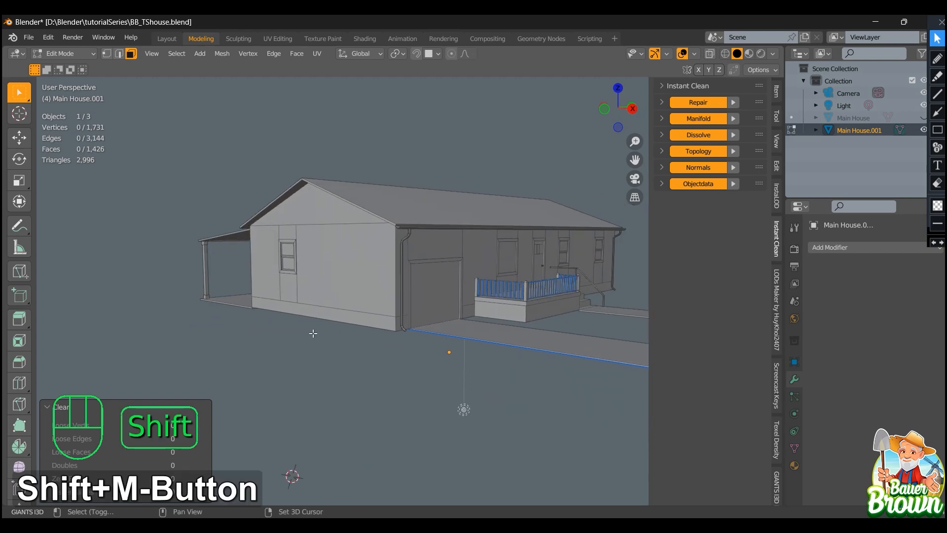
Examine the mesh around the garage door, front porch railing, entrance steps and driveway
scroll(421, 345, "up", 2)
middle_click_drag(421, 344, 351, 357)
middle_click_drag(631, 411, 359, 330, "shift")
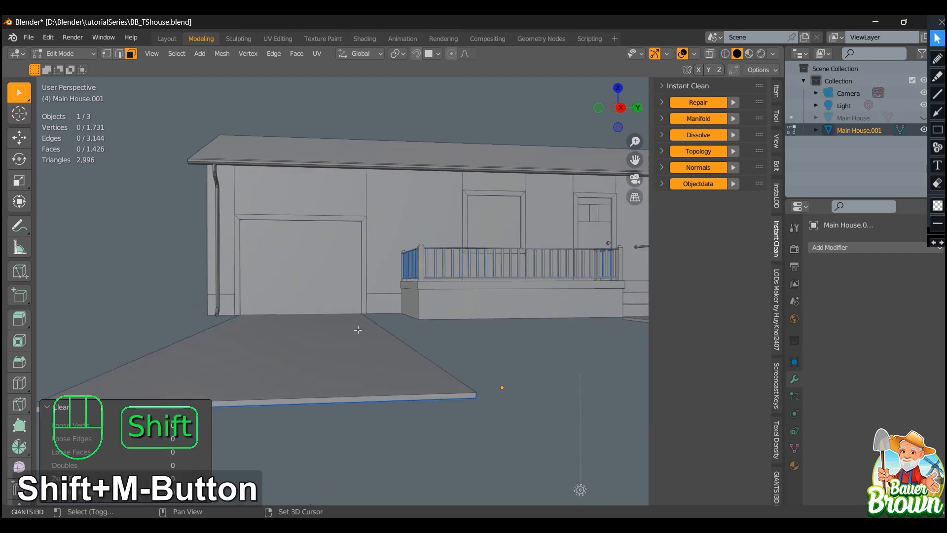
scroll(359, 329, "down", 1)
middle_click_drag(431, 322, 295, 318)
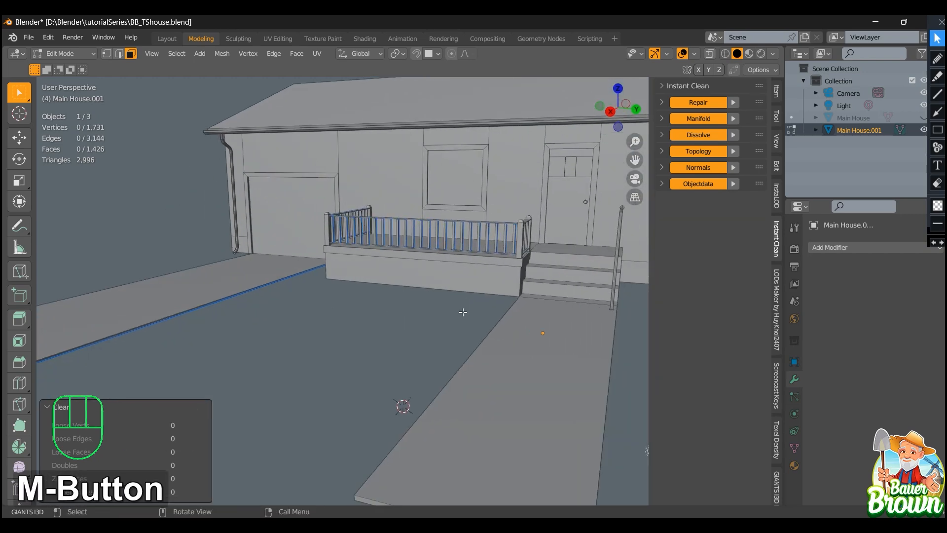
middle_click_drag(463, 312, 320, 359)
middle_click_drag(489, 366, 344, 340)
middle_click_drag(179, 284, 443, 341)
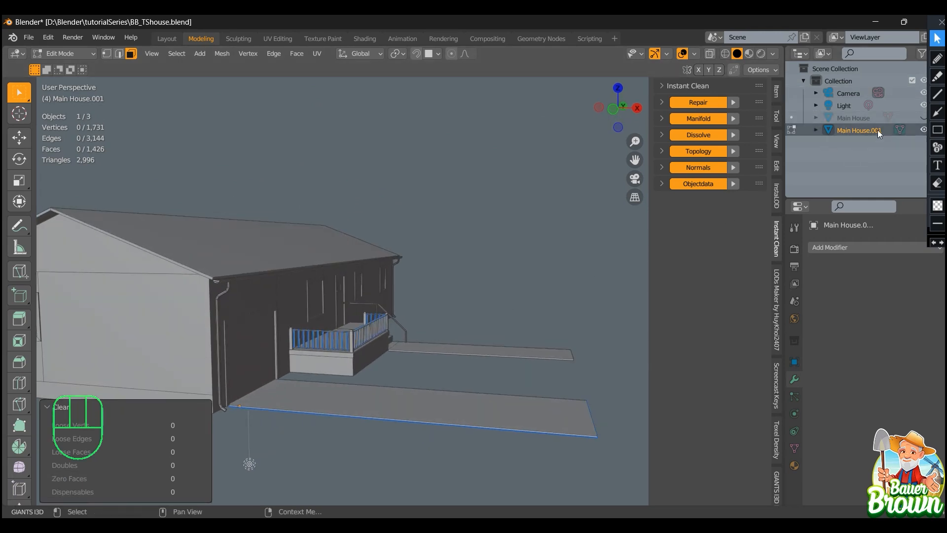
Examine the entire house from the driveway corner and from the covered patio side
scroll(288, 269, "down", 3)
middle_click_drag(412, 226, 388, 243)
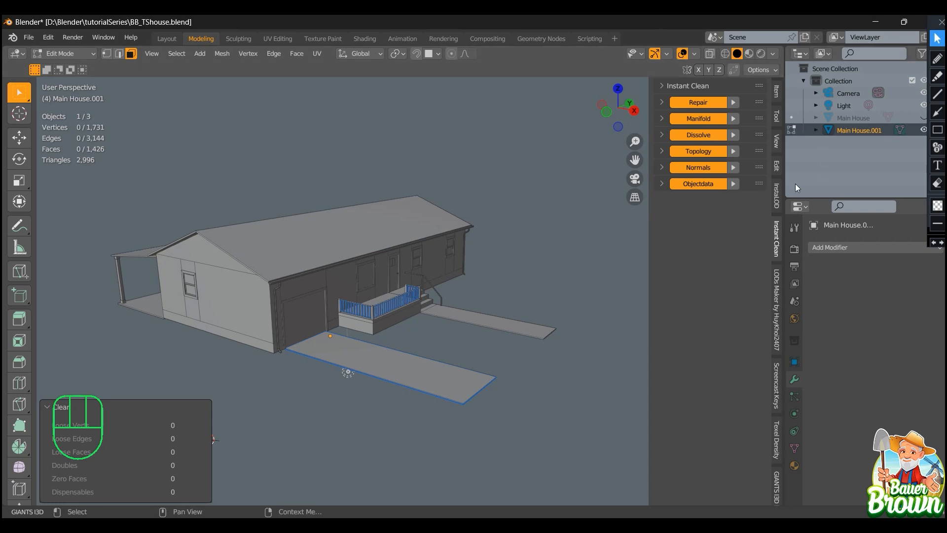
scroll(342, 397, "up", 2)
scroll(342, 403, "down", 2)
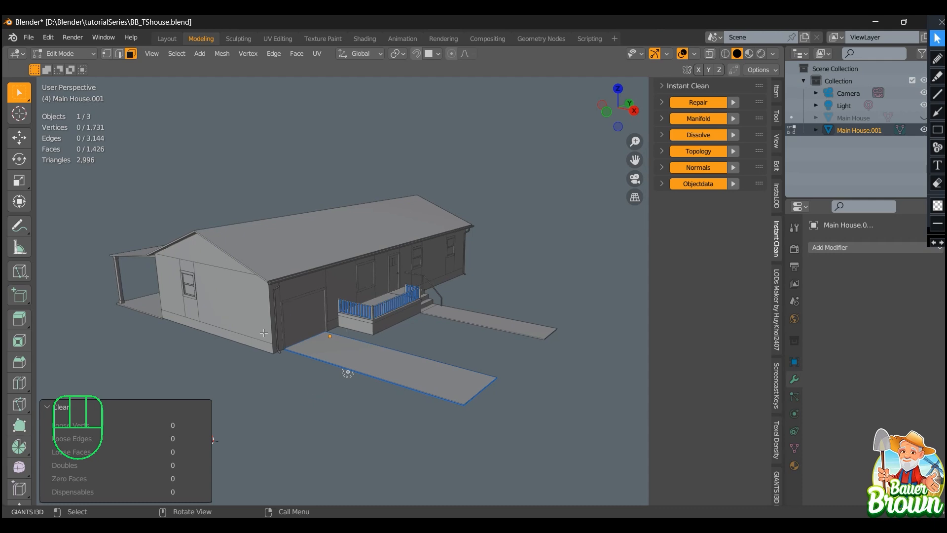
middle_click_drag(273, 336, 363, 334)
middle_click_drag(307, 364, 364, 348, "shift")
scroll(364, 348, "down", 2)
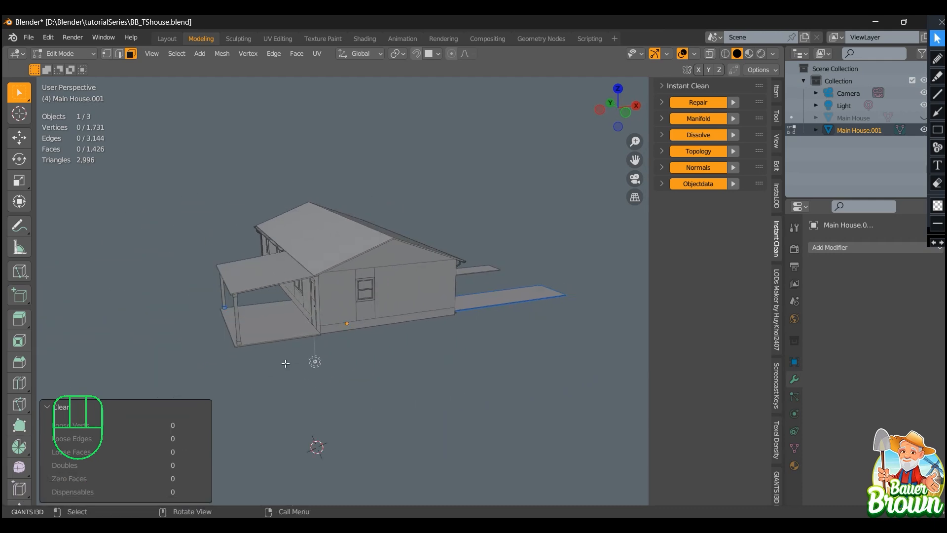
Show the original Main House object in place of Main House.001 and open it for mesh editing
middle_click_drag(285, 364, 371, 375)
middle_click_drag(237, 377, 384, 376, "shift")
scroll(389, 389, "up", 3)
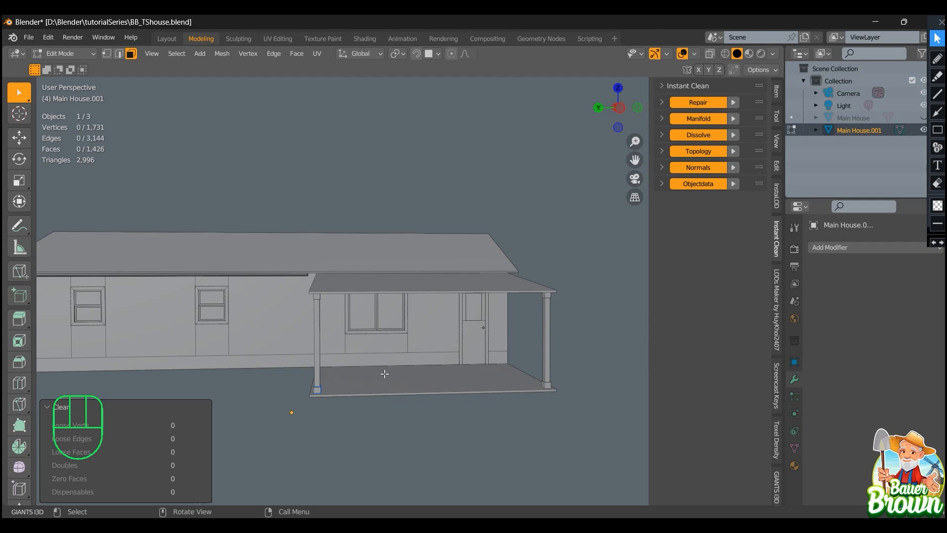
left_click(924, 130)
left_click(924, 118)
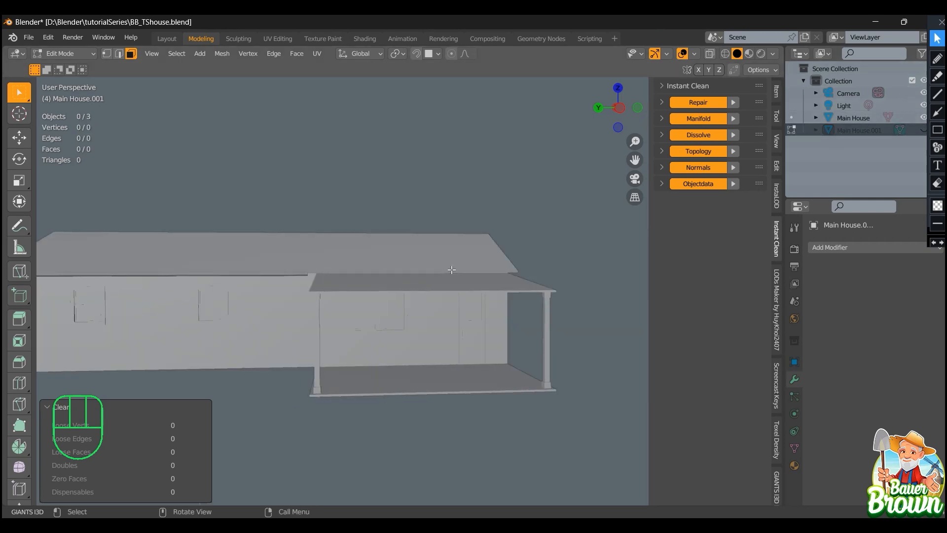
key("Tab")
left_click(396, 302)
key("Tab")
Examine the original Main House mesh around the house for comparison with the cleaned copy
middle_click_drag(446, 372, 376, 418)
middle_click_drag(504, 409, 367, 370, "shift")
middle_click_drag(482, 350, 383, 367)
mouse_move(452, 364)
middle_mouse_down("shift")
mouse_move(372, 366)
mouse_move(442, 360)
middle_mouse_up("shift")
scroll(414, 378, "up", 3)
middle_click_drag(353, 362, 427, 390, "shift")
scroll(380, 385, "down", 2)
Hide Main House, show Main House.001 again and open it in Edit Mode
left_click(924, 117)
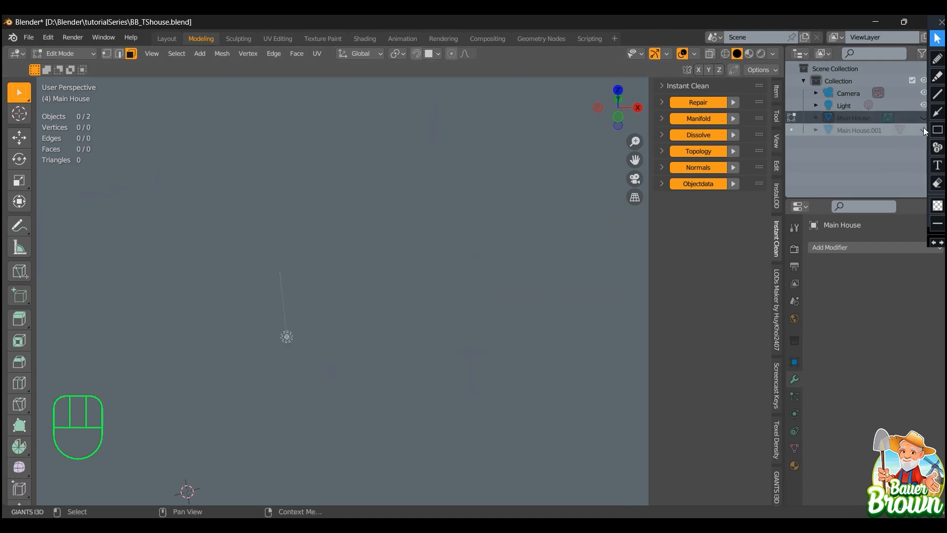
left_click(923, 130)
left_click(292, 306)
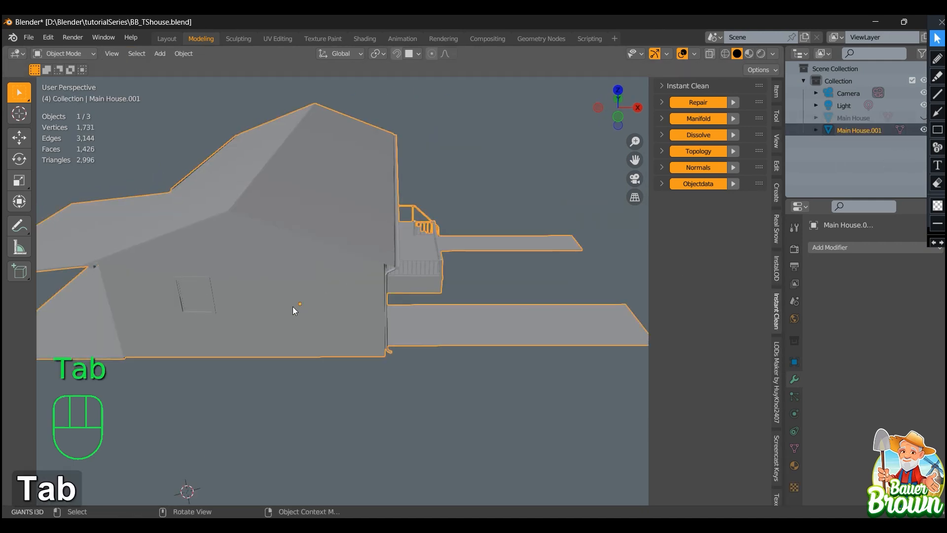
key("Tab")
middle_click_drag(292, 315, 319, 365)
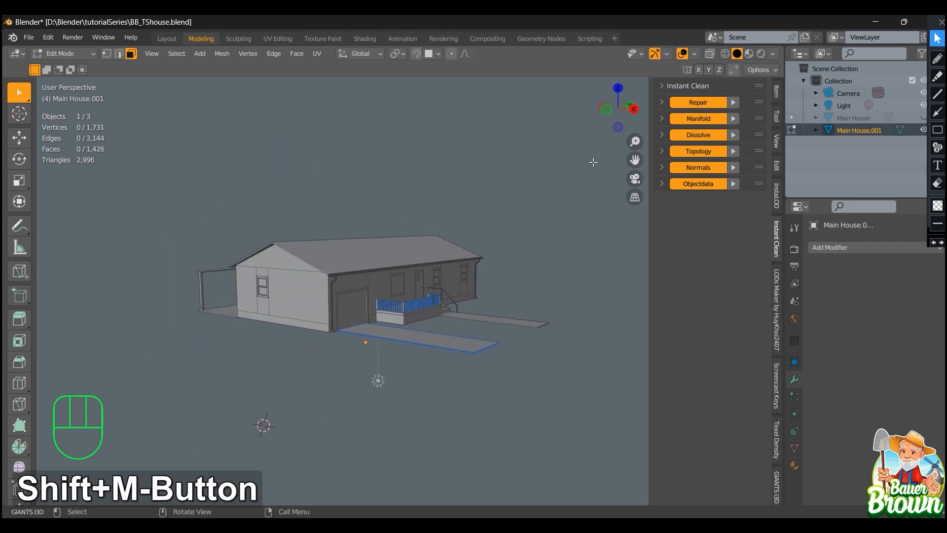
Review Instant Clean's Repair removal options, including Loose, and keep Loose enabled
left_click(661, 102)
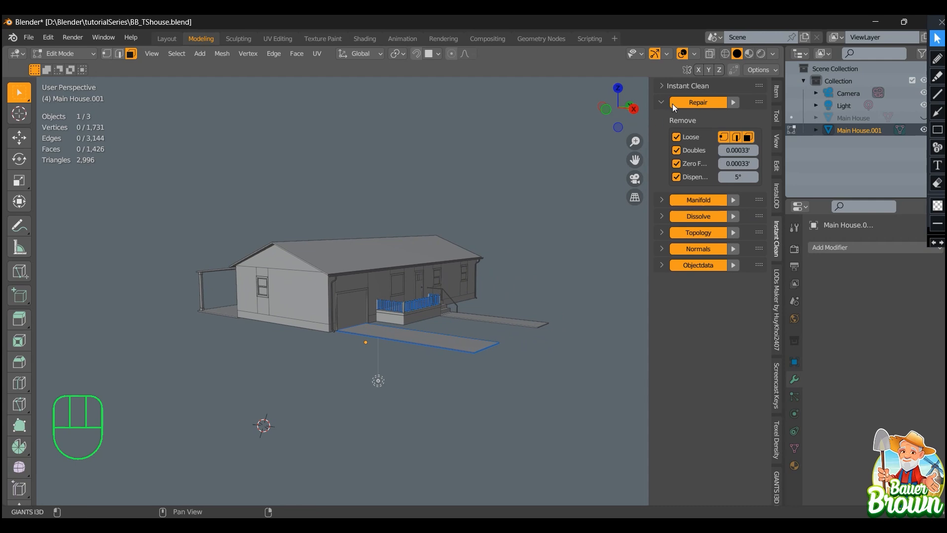
left_click(678, 137)
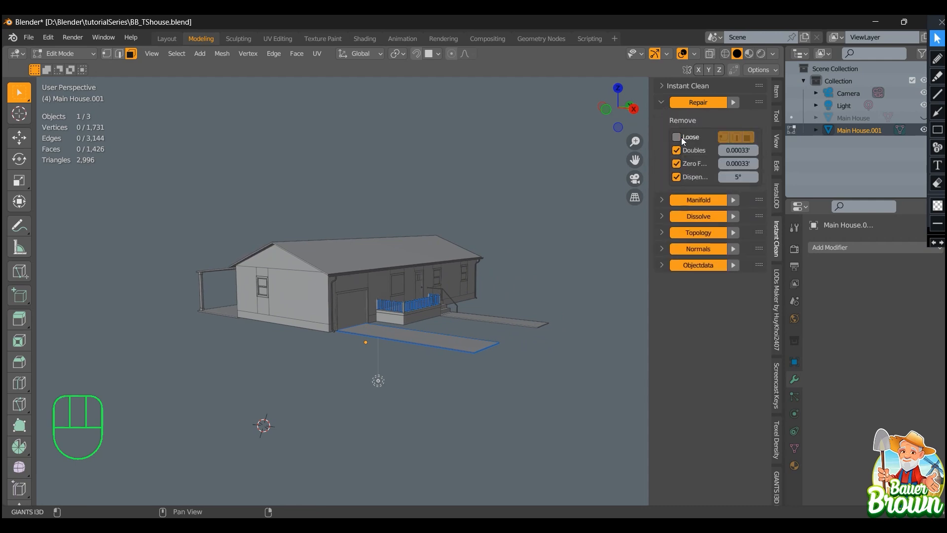
left_click(677, 138)
left_click(662, 102)
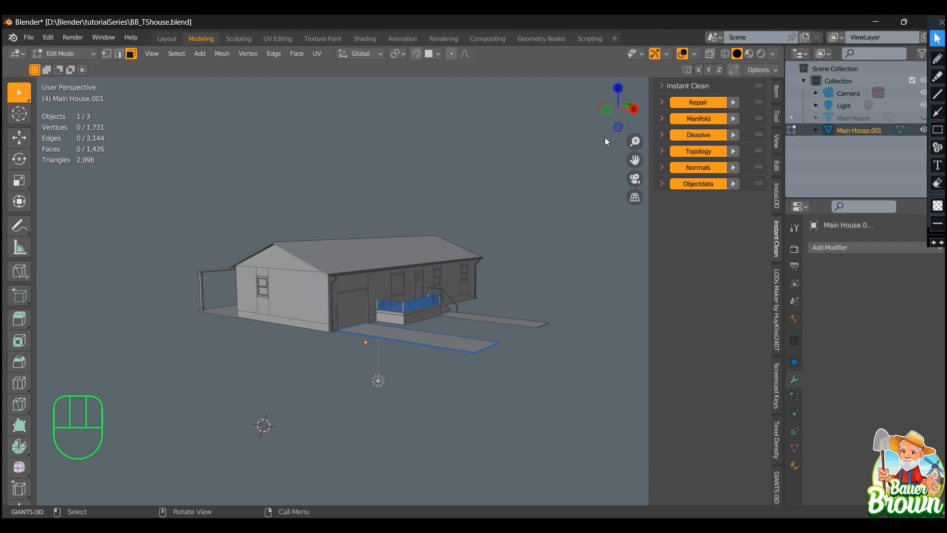
Try Instant Clean's Manifold cleanup with Non-Manifold Faces removal enabled, and undo it
scroll(307, 359, "up", 2)
scroll(307, 359, "up", 1)
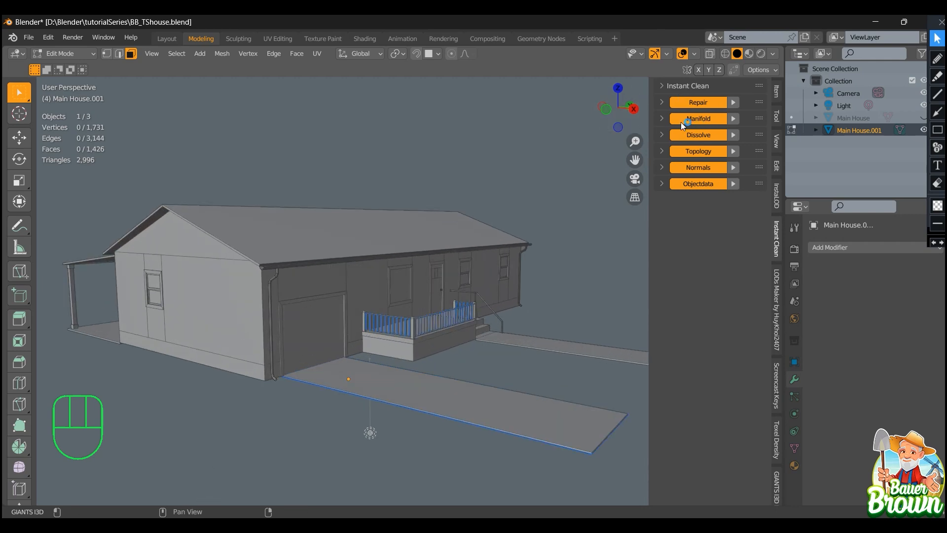
left_click(661, 118)
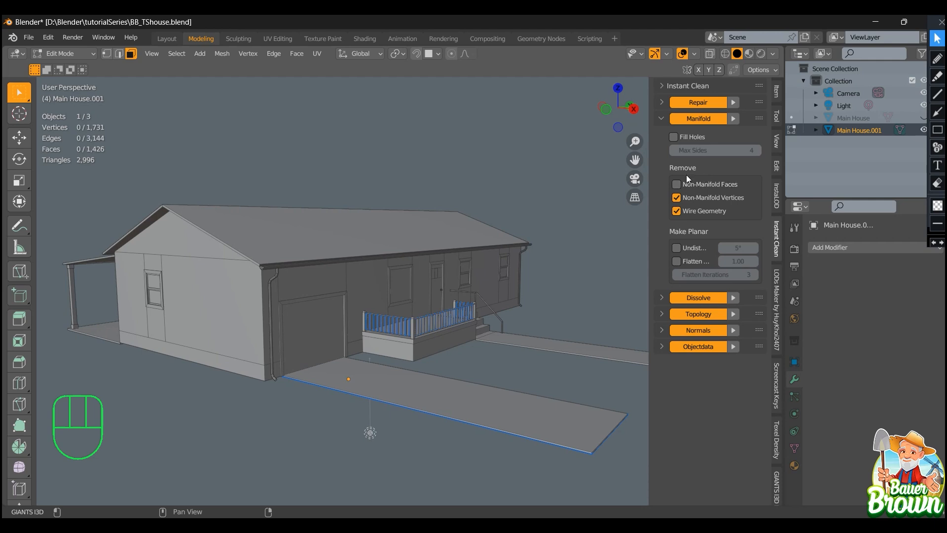
left_click(677, 185)
left_click(733, 119)
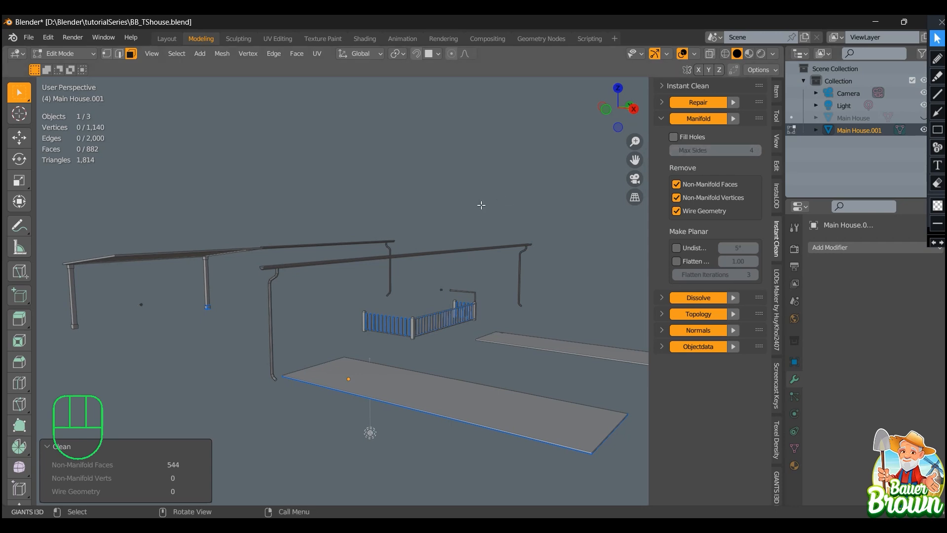
key("ctrl+z")
Examine the house's open underside, front porch side and two-window gable wall
middle_click_drag(364, 325, 311, 289)
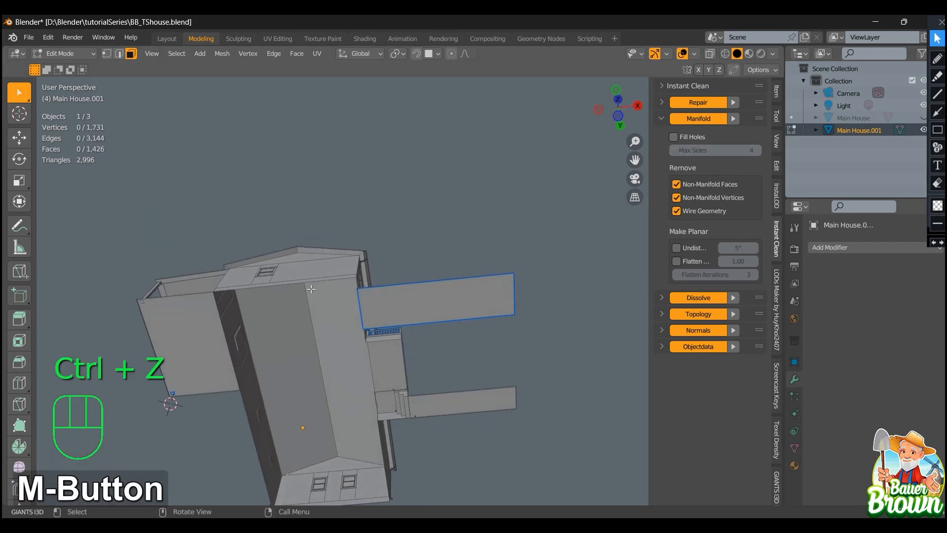
scroll(434, 348, "down", 2)
middle_click_drag(446, 345, 481, 306)
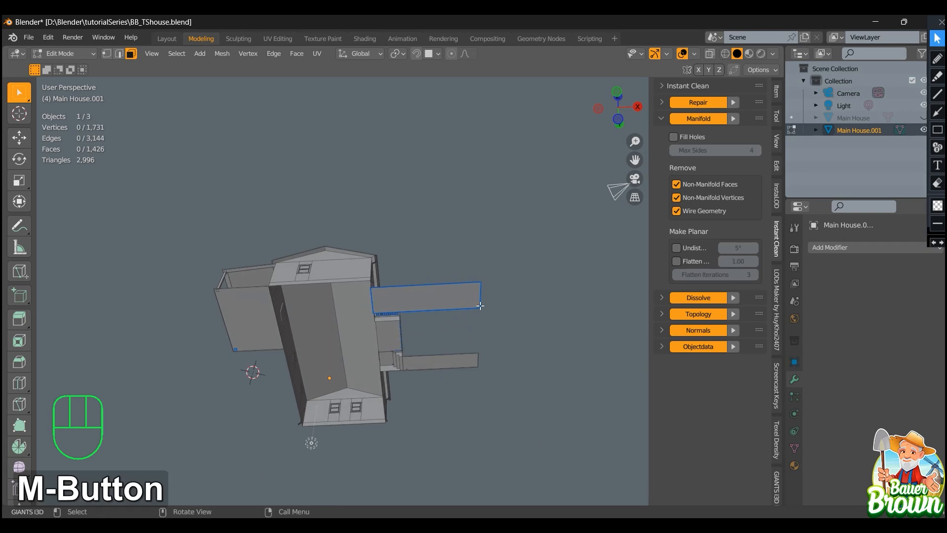
middle_click_drag(502, 357, 481, 407)
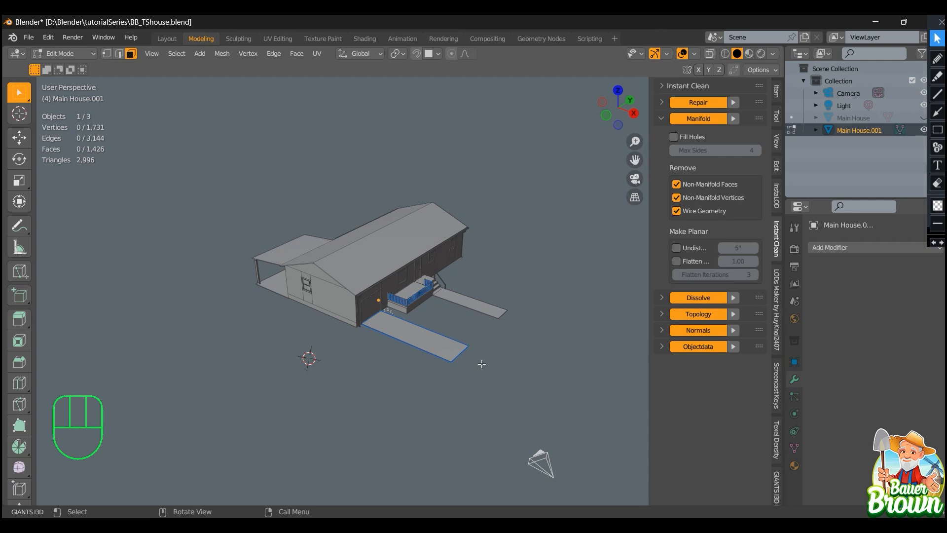
scroll(468, 353, "up", 4)
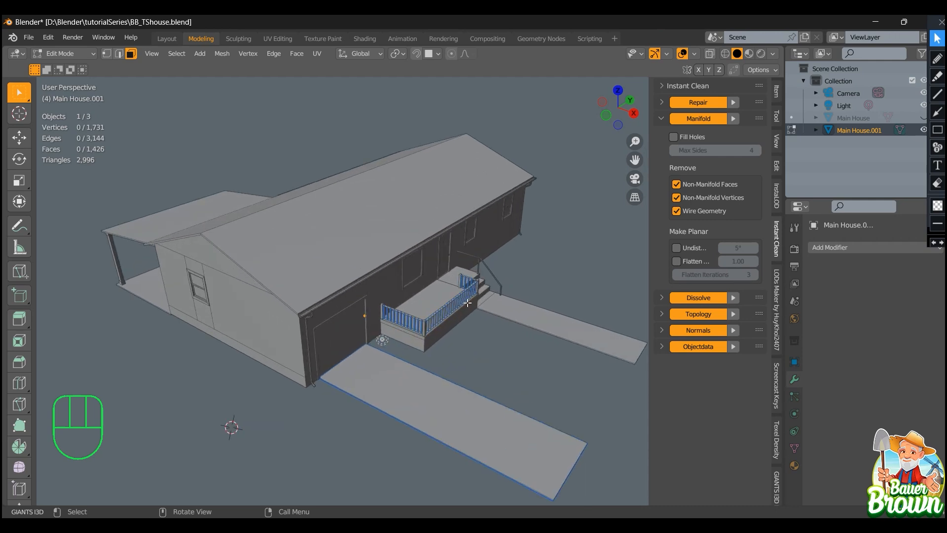
middle_click_drag(481, 370, 412, 373)
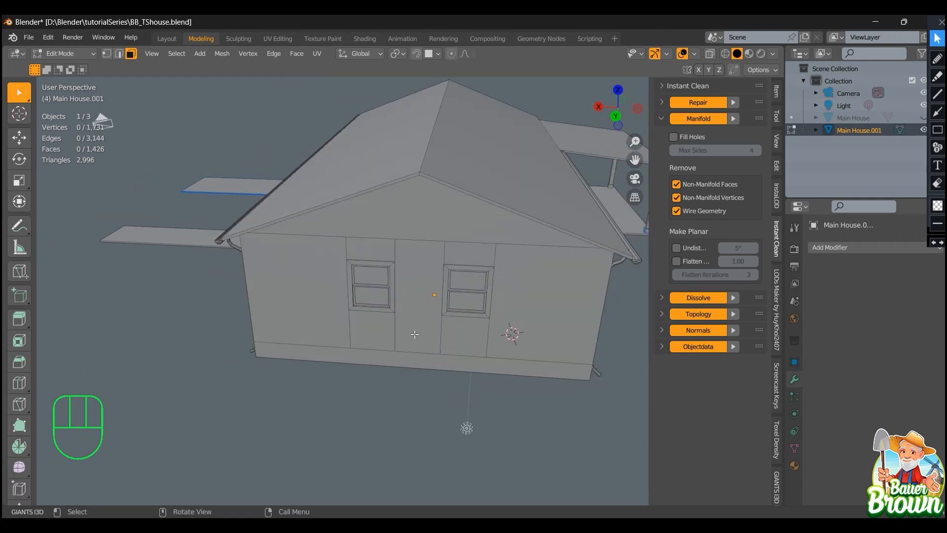
Disable Non-Manifold Faces removal and run the Manifold cleanup with Non-Manifold Vertices and Wire Geometry enabled
scroll(413, 331, "down", 2)
middle_click_drag(413, 331, 469, 310, "shift")
scroll(444, 303, "down", 2)
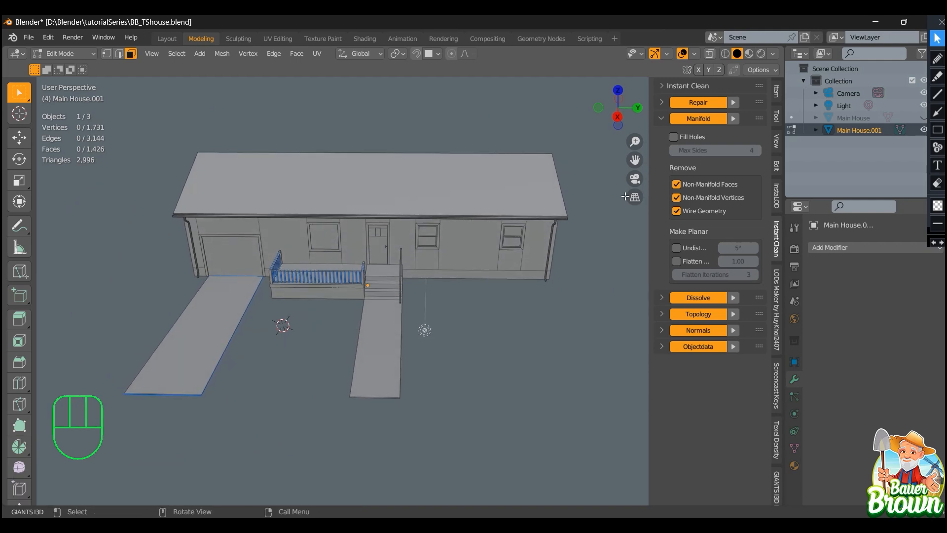
left_click(679, 188)
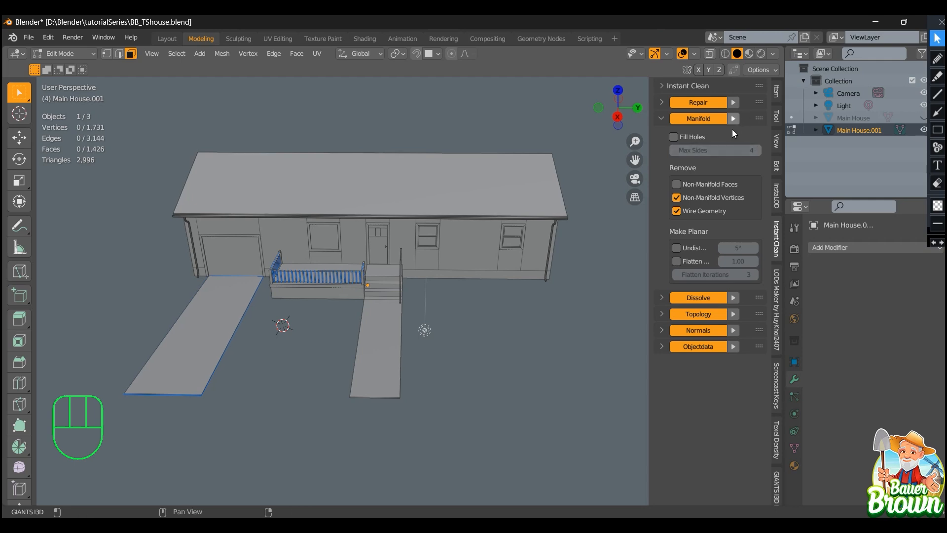
left_click(734, 119)
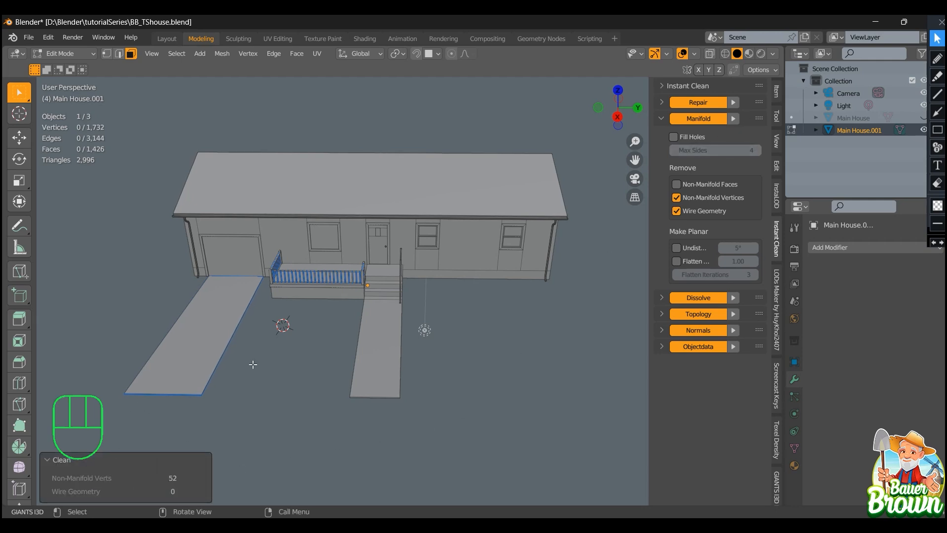
Examine the exterior of the house mesh from all sides after the Manifold cleanup
middle_click_drag(252, 364, 436, 373)
middle_click_drag(311, 349, 444, 309)
scroll(280, 341, "up", 5)
scroll(437, 310, "down", 2)
middle_click_drag(361, 330, 437, 309)
scroll(401, 309, "down", 3)
middle_click_drag(334, 317, 359, 339)
middle_click_drag(209, 342, 365, 348, "shift")
scroll(377, 306, "up", 6)
scroll(316, 349, "down", 3)
middle_click_drag(365, 347, 416, 355, "shift")
scroll(360, 360, "down", 1)
Examine the covered patio and the lower edges of the house from a low angle
middle_click_drag(341, 356, 432, 283)
key("alt+x")
key("alt+x")
scroll(379, 351, "up", 4)
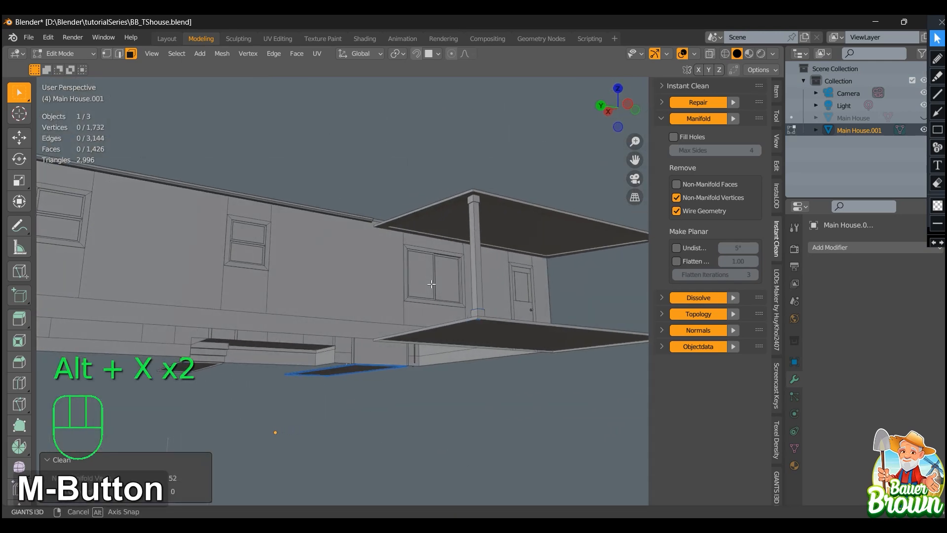
middle_click_drag(347, 281, 513, 322, "shift")
middle_click_drag(308, 280, 328, 321)
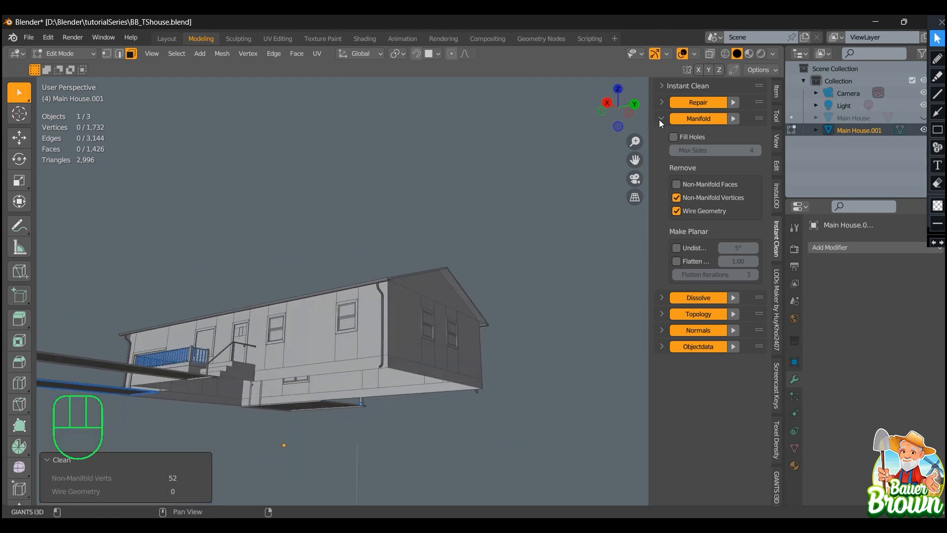
Review Instant Clean's Dissolve options for maximum angle, boundaries and protected edges
left_click(661, 122)
middle_click_drag(499, 253, 481, 326)
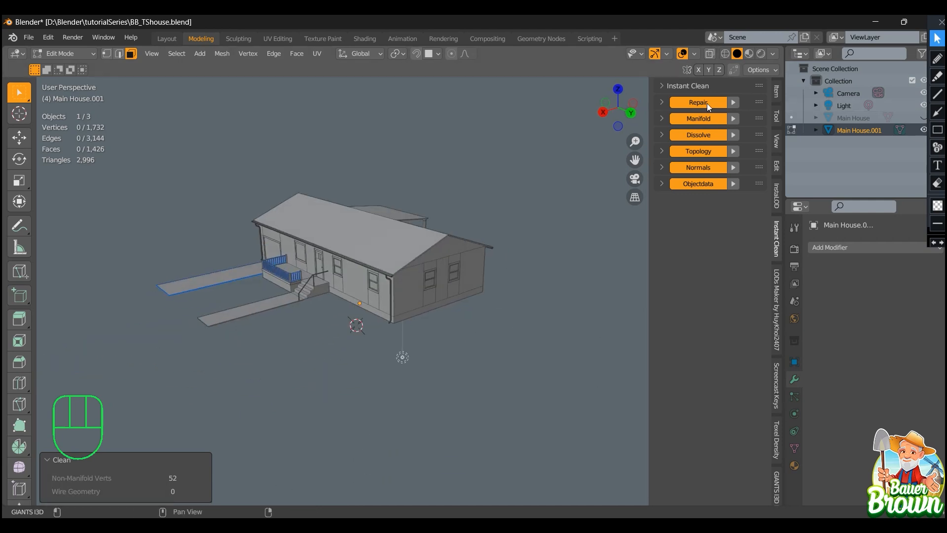
left_click(660, 135)
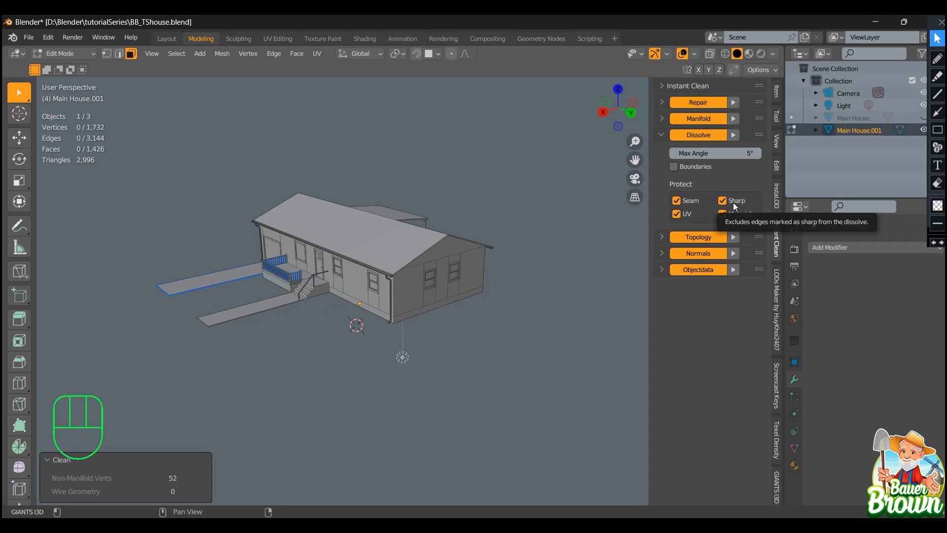
left_click(662, 134)
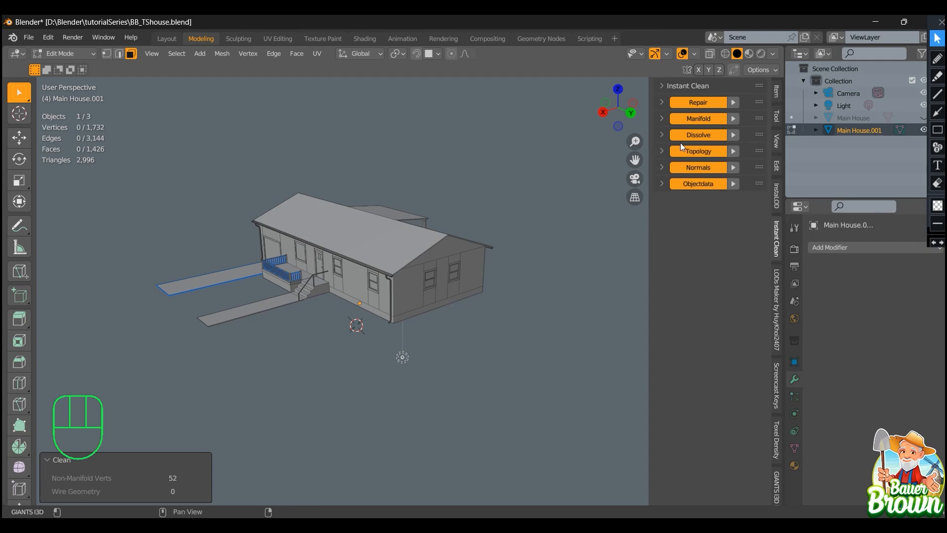
Try Instant Clean's Dissolve cleanup on the house mesh, check the gable wall edges, and undo it
left_click(732, 136)
middle_click_drag(493, 346, 417, 261)
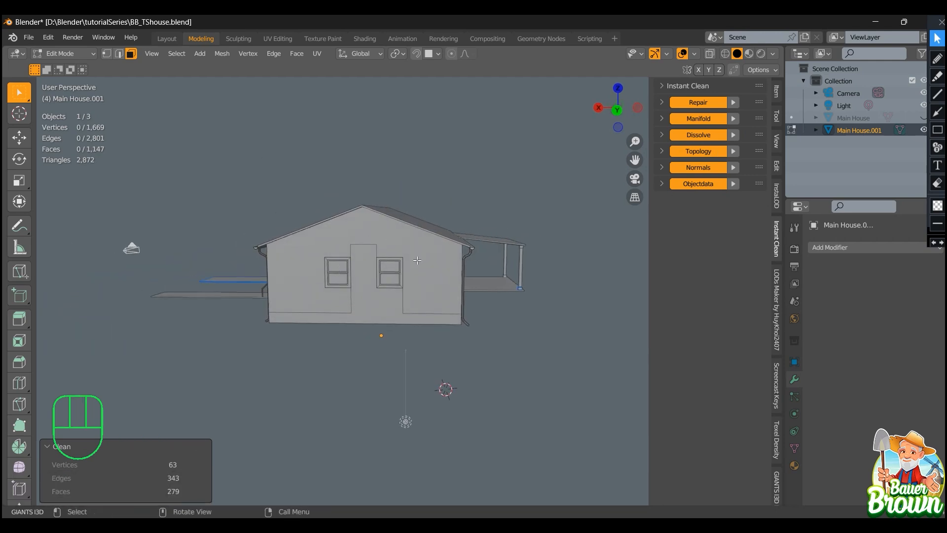
middle_click_drag(295, 348, 276, 360)
middle_click_drag(277, 360, 355, 364, "shift")
key("ctrl+z")
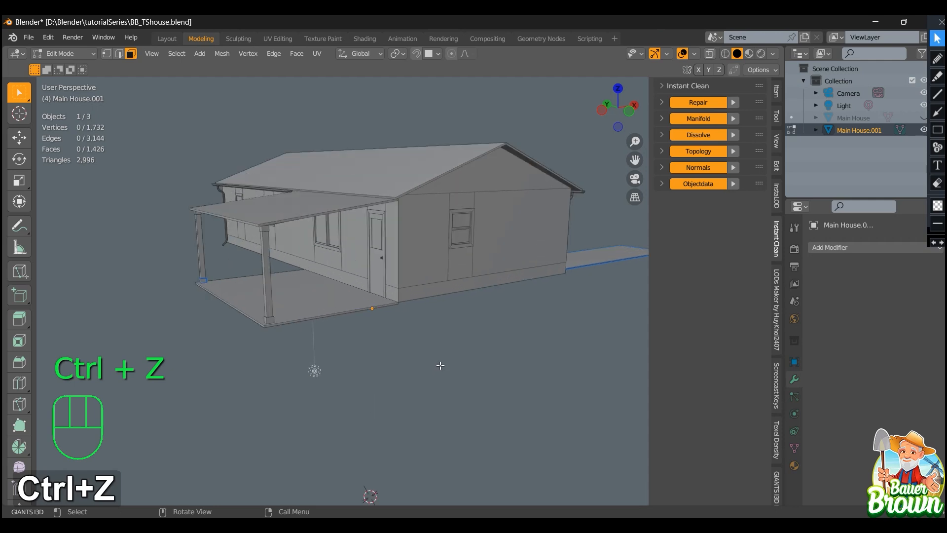
Examine the wall edges around the front windows, door and entrance steps
middle_click_drag(456, 361, 407, 329)
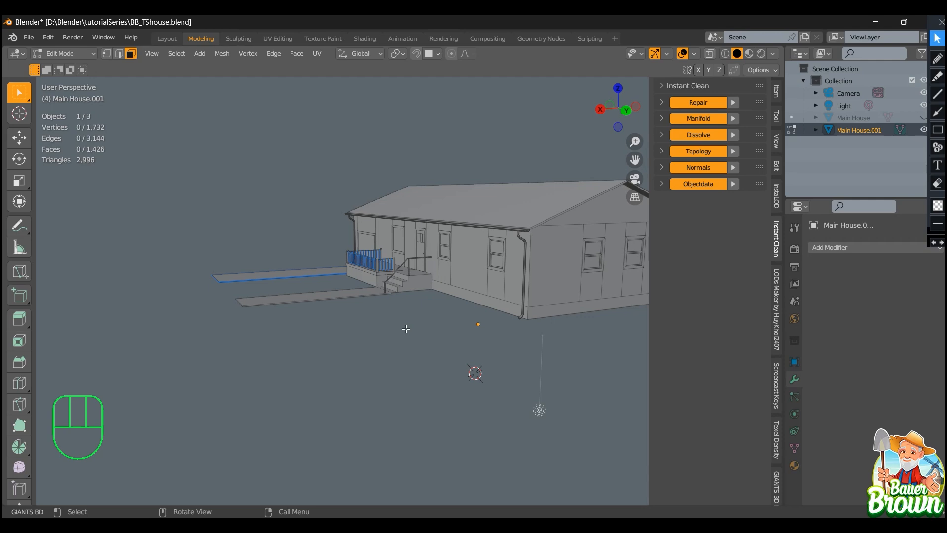
middle_click_drag(355, 294, 321, 348)
scroll(323, 350, "up", 4)
scroll(343, 330, "down", 2)
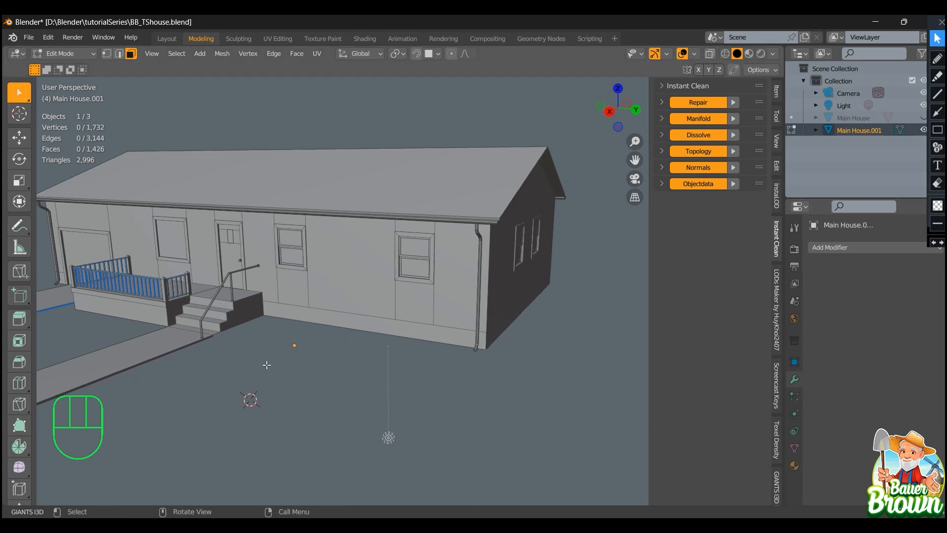
scroll(267, 364, "down", 2)
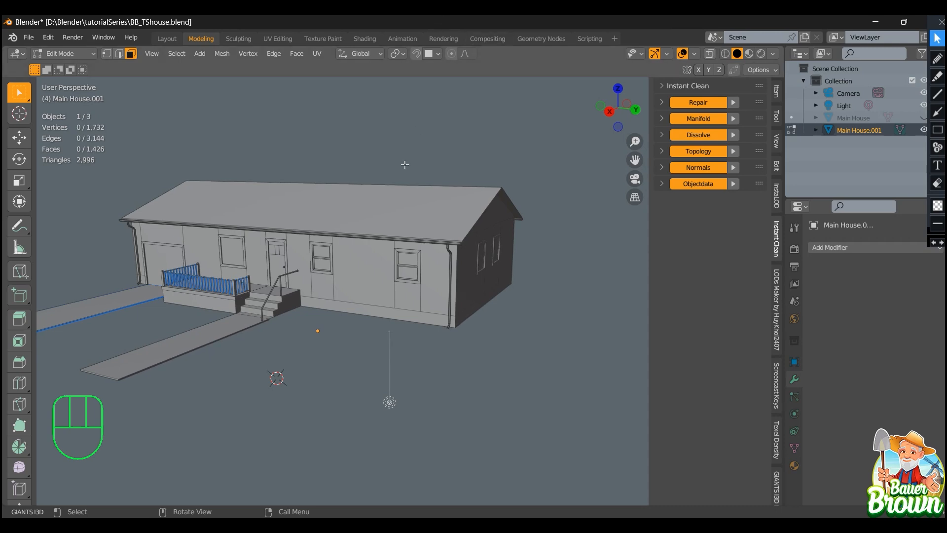
scroll(398, 264, "up", 3)
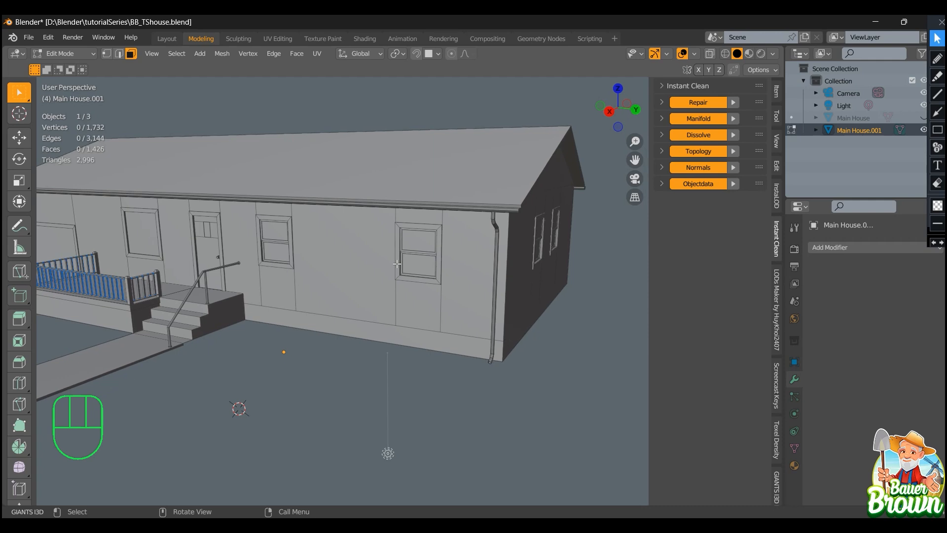
scroll(397, 264, "down", 2)
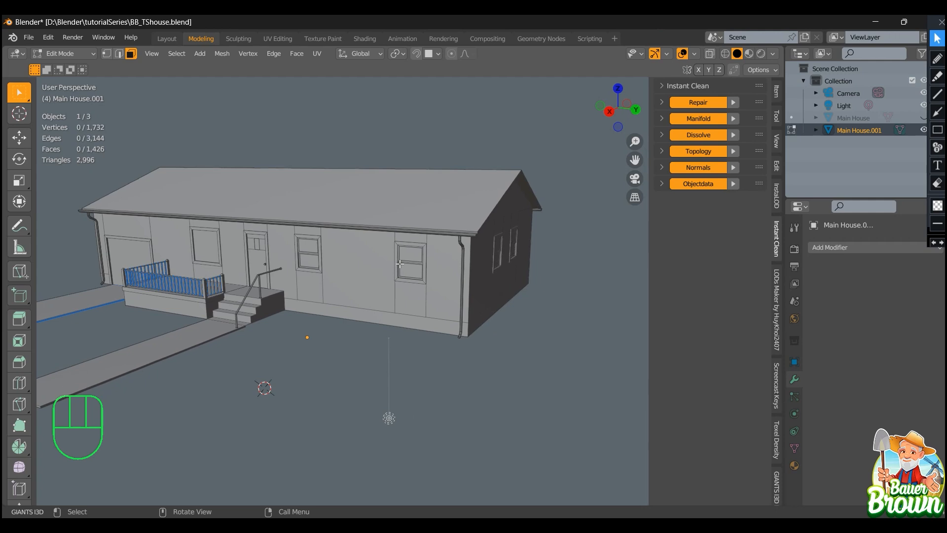
scroll(253, 365, "up", 2)
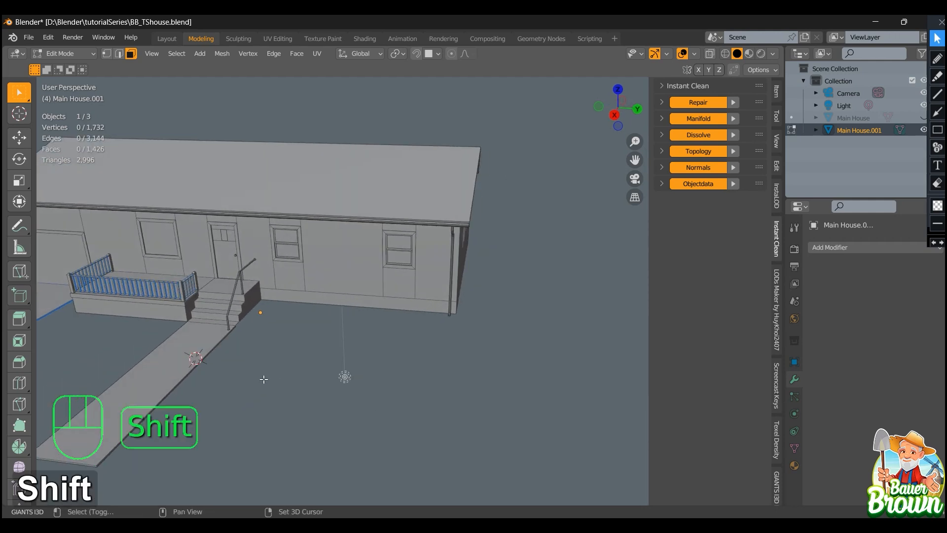
Examine the house mesh all the way around, moving from the front facade past each side
middle_click_drag(358, 369, 366, 354, "shift")
scroll(366, 353, "down", 2)
middle_click_drag(322, 374, 383, 377)
middle_click_drag(212, 389, 371, 380, "shift")
scroll(299, 386, "up", 2)
scroll(322, 402, "up", 2)
middle_click_drag(321, 402, 444, 377)
scroll(387, 349, "down", 2)
middle_click_drag(352, 366, 465, 357, "shift")
scroll(465, 357, "down", 2)
middle_click_drag(337, 381, 383, 364)
middle_click_drag(365, 365, 493, 380, "shift")
scroll(486, 380, "down", 3)
Examine the driveway, front porch and two-window gable wall of the house once more
middle_click_drag(321, 379, 317, 356)
scroll(317, 391, "up", 4)
scroll(405, 362, "down", 3)
middle_click_drag(488, 344, 307, 346, "shift")
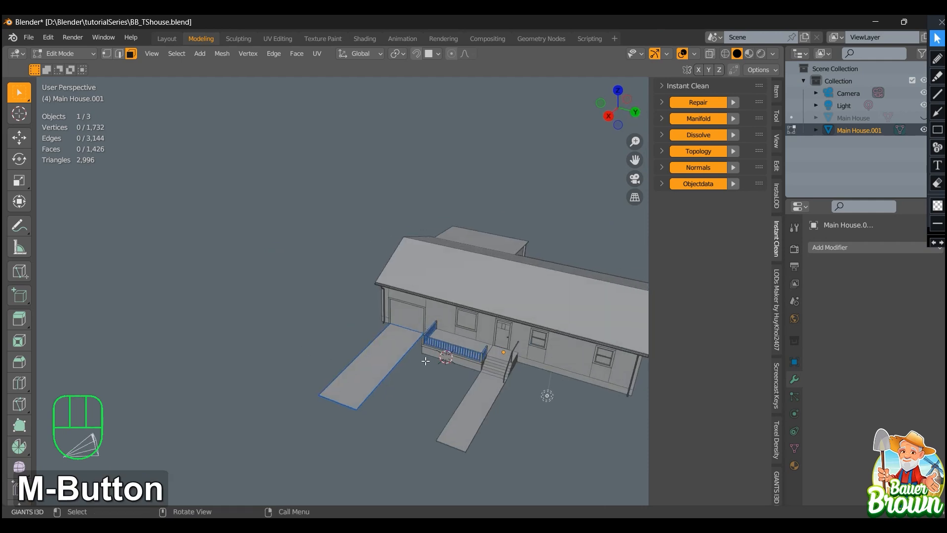
scroll(428, 359, "up", 3)
middle_click_drag(448, 362, 193, 284, "shift")
scroll(513, 353, "down", 3)
middle_click_drag(526, 360, 380, 363)
scroll(475, 343, "up", 2)
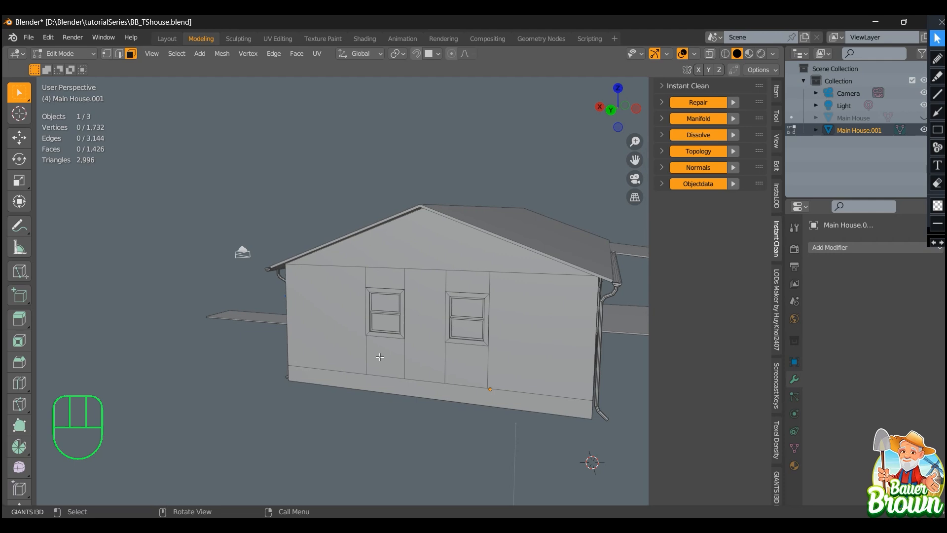
scroll(385, 357, "down", 2)
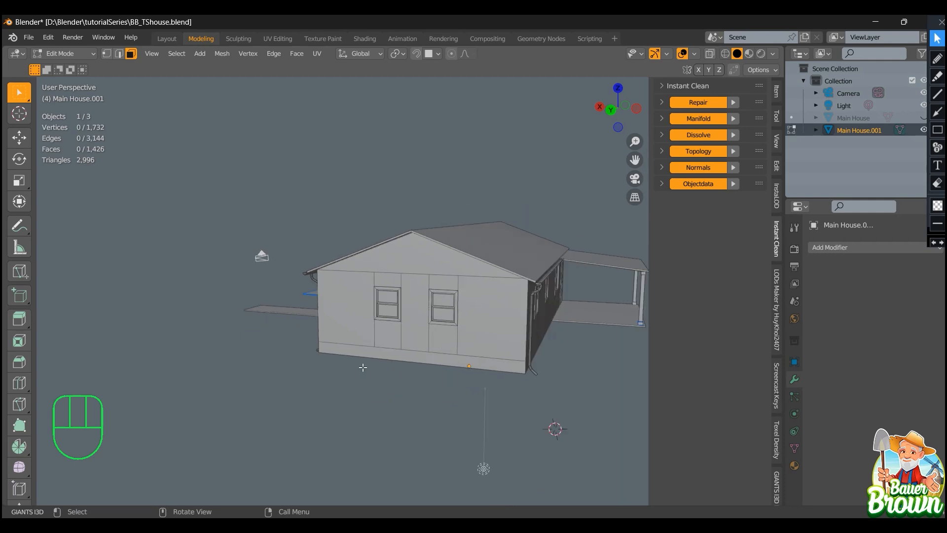
Examine the house's front facade from the two-window gable wall across to the garage and driveway
middle_click_drag(311, 331, 433, 348)
scroll(429, 348, "up", 2)
middle_click_drag(364, 330, 469, 341, "shift")
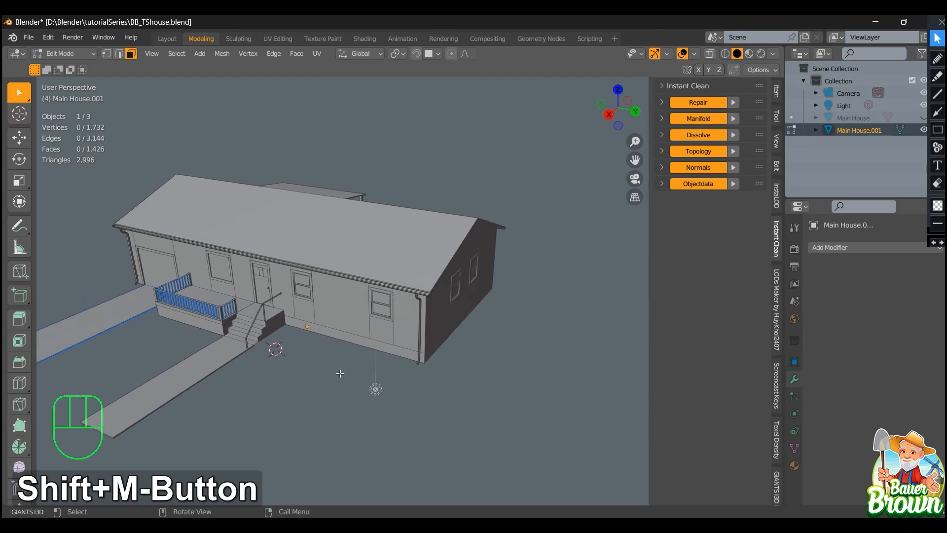
scroll(340, 374, "up", 3)
middle_click_drag(341, 374, 318, 326)
middle_click_drag(318, 326, 424, 321, "shift")
scroll(367, 347, "up", 3)
middle_click_drag(367, 346, 476, 360)
scroll(476, 361, "down", 5)
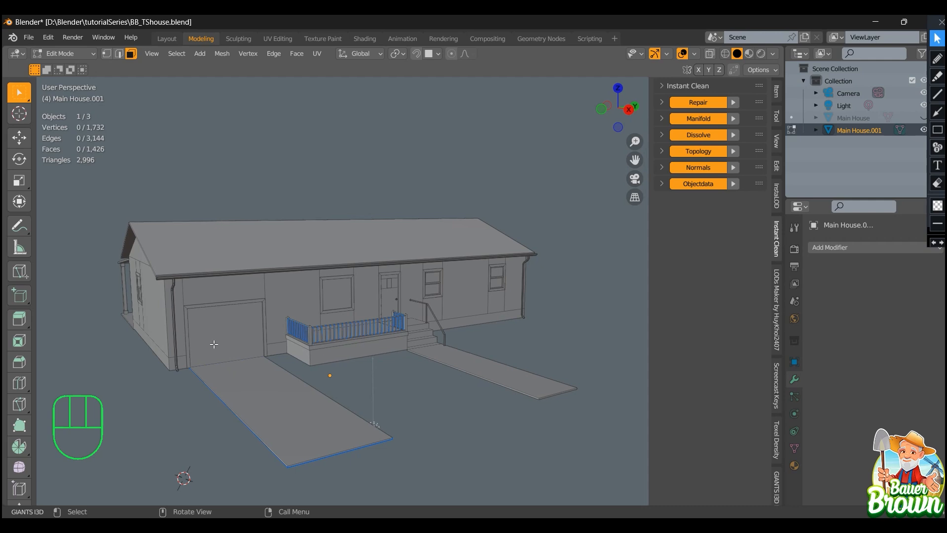
Examine the single-window gable wall beside the garage and driveway
middle_click_drag(214, 345, 457, 356)
scroll(383, 377, "up", 2)
scroll(362, 367, "up", 1)
middle_click_drag(341, 357, 320, 304, "shift")
scroll(319, 304, "down", 2)
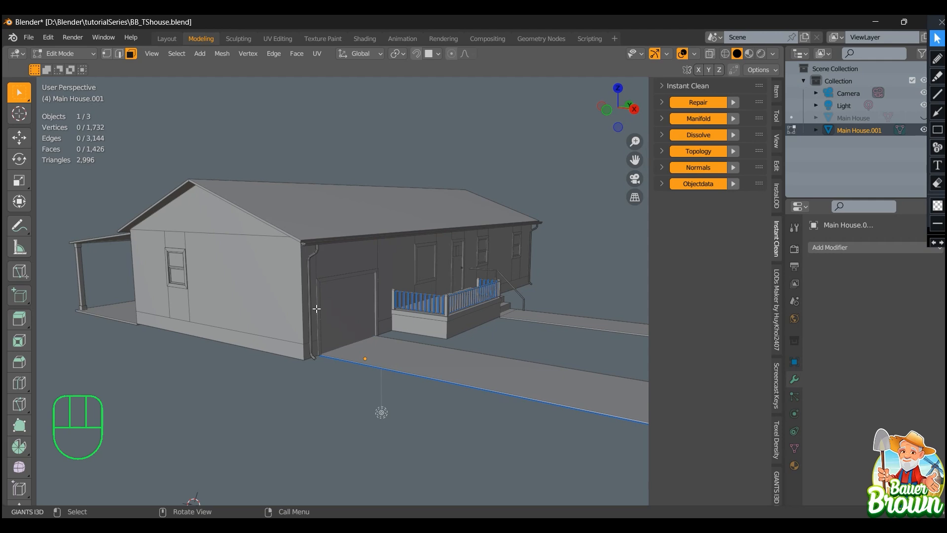
Examine the covered patio with its posts and roof, together with the adjoining rear and gable walls
middle_click_drag(259, 352, 486, 382)
scroll(375, 380, "up", 1)
middle_click_drag(235, 376, 393, 296, "shift")
scroll(294, 342, "up", 3)
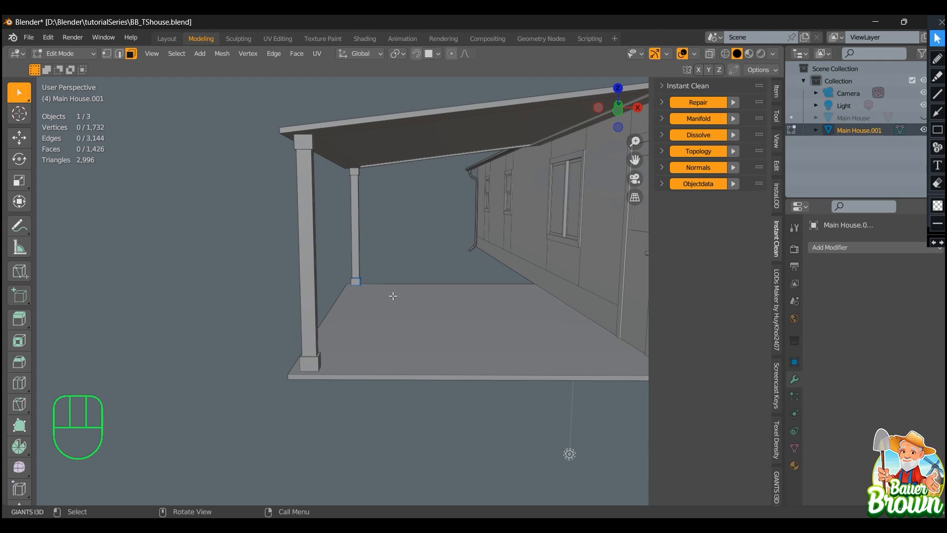
scroll(394, 296, "down", 2)
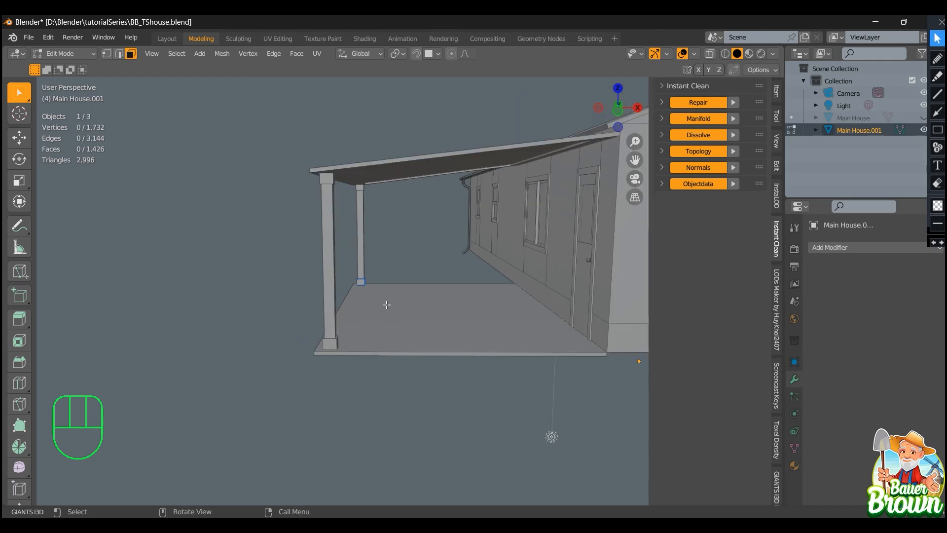
middle_click_drag(386, 305, 464, 376)
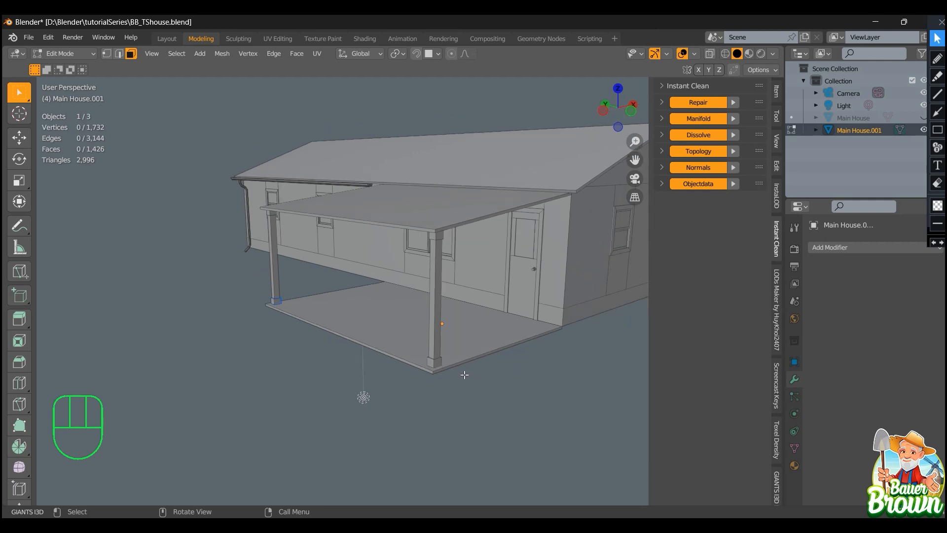
middle_click_drag(497, 377, 455, 385, "shift")
middle_click_drag(455, 385, 371, 373, "shift")
scroll(421, 367, "down", 2)
middle_click_drag(477, 371, 459, 360)
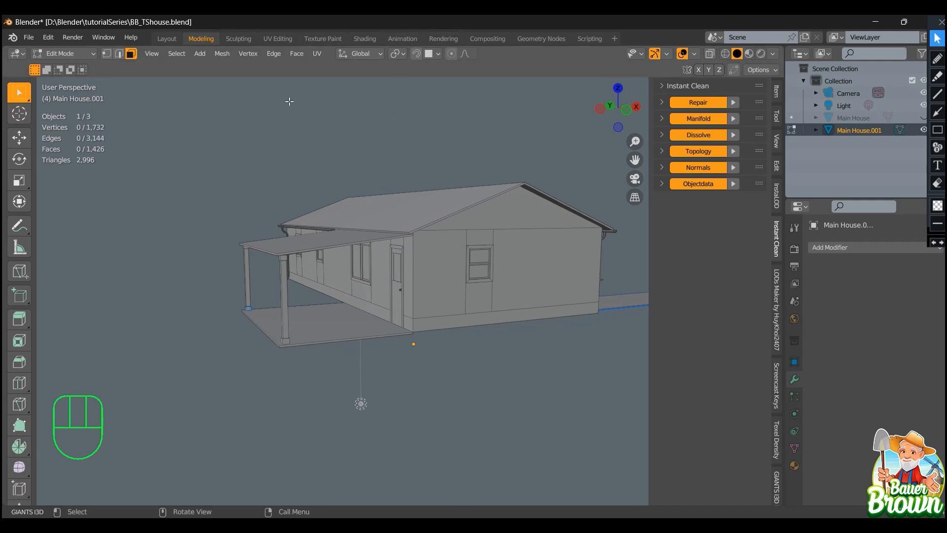
Switch to the UV Editing workspace and view the house's current UV layout
left_click(280, 39)
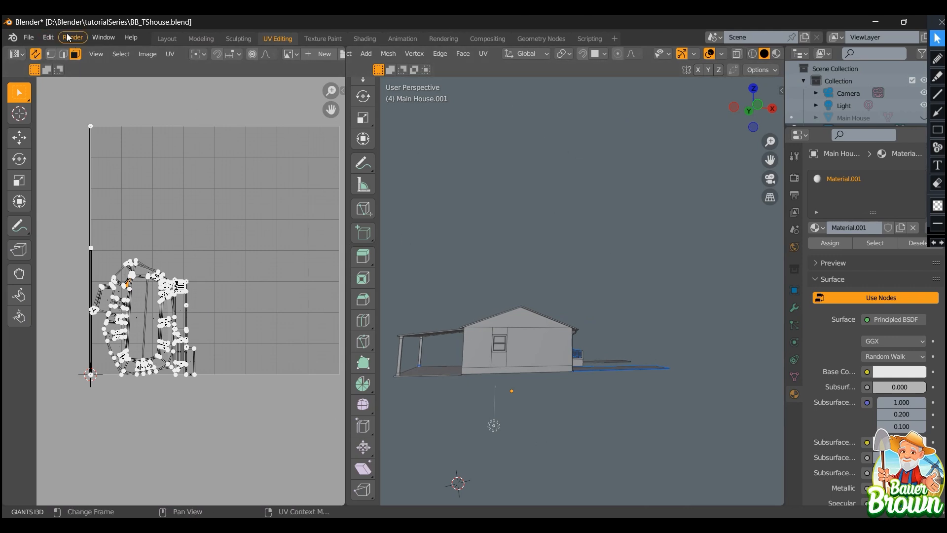
left_click(176, 53)
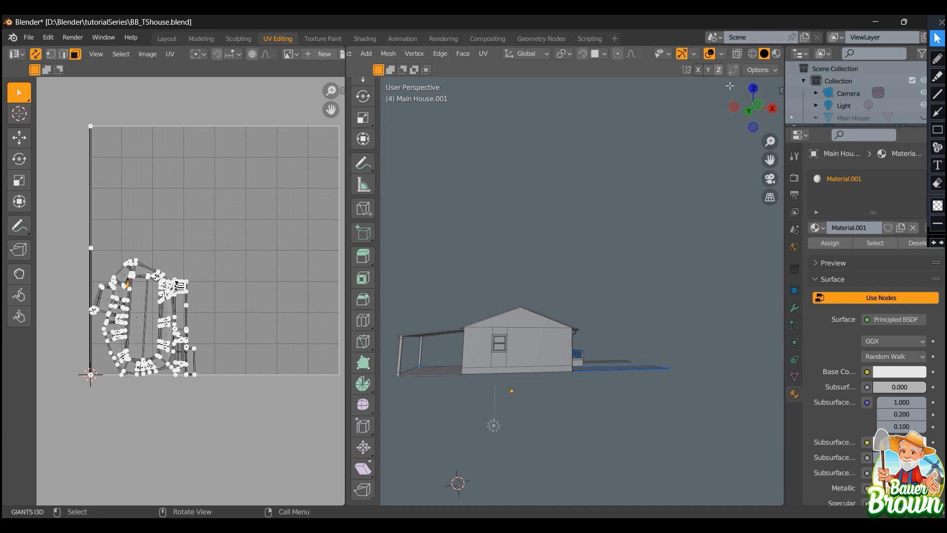
left_click(760, 70)
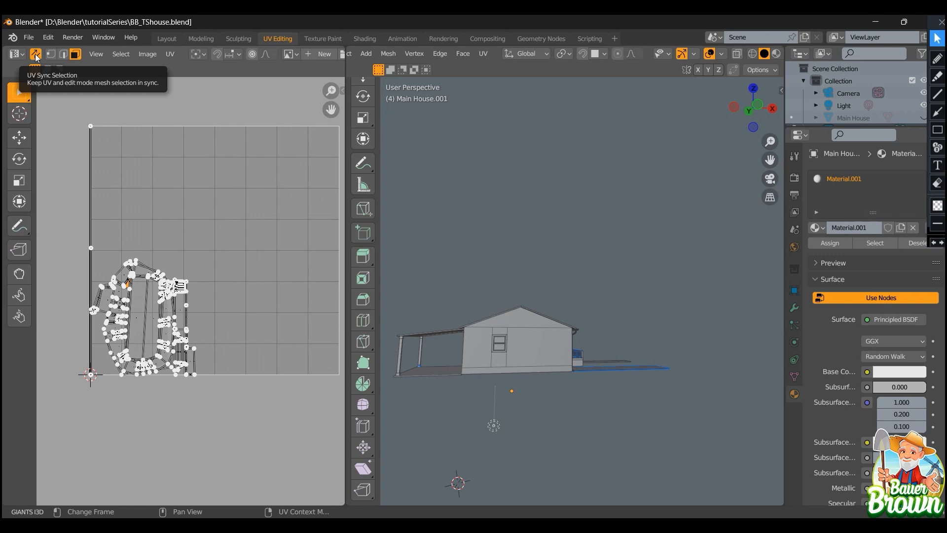
scroll(207, 280, "up", 3)
scroll(208, 280, "down", 2)
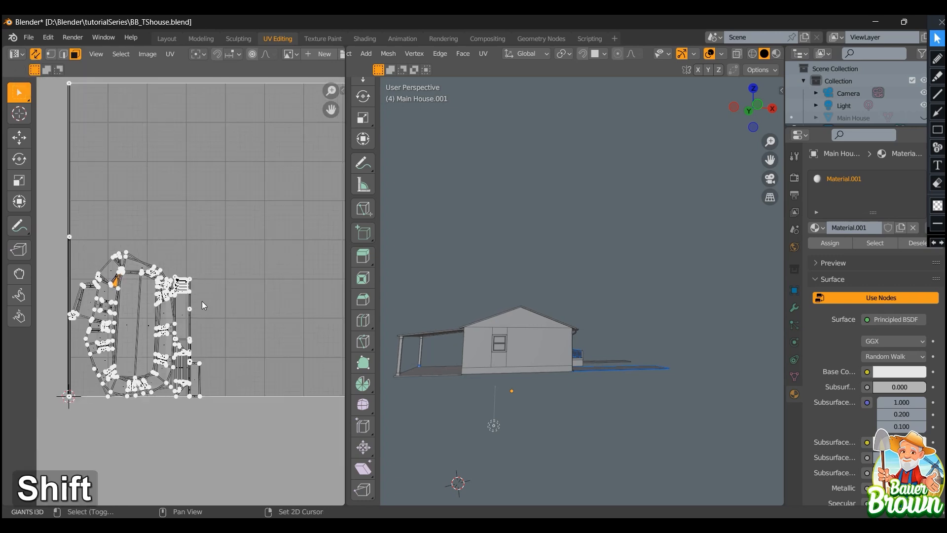
middle_click_drag(203, 301, 251, 259, "shift")
In edge select mode, mark the bottom edge of the single-window gable wall as a seam
scroll(552, 347, "up", 4)
middle_click_drag(552, 347, 587, 321)
middle_click_drag(587, 321, 740, 124, "shift")
mouse_move(589, 287)
middle_mouse_down()
mouse_move(617, 281)
mouse_move(573, 284)
middle_mouse_up()
middle_click_drag(572, 283, 577, 315, "shift")
scroll(544, 327, "up", 1)
scroll(567, 331, "down", 1)
middle_click_drag(576, 316, 502, 318, "shift")
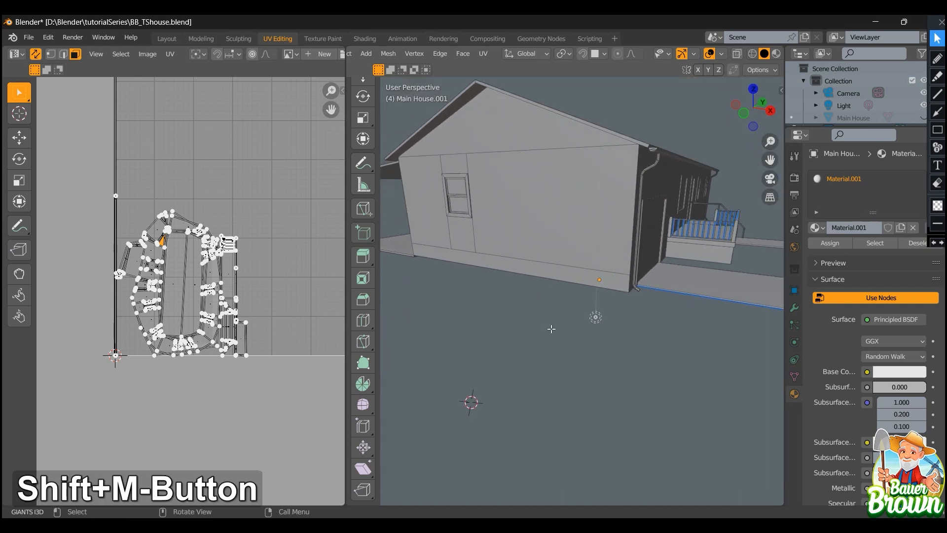
scroll(550, 321, "up", 3)
key("2")
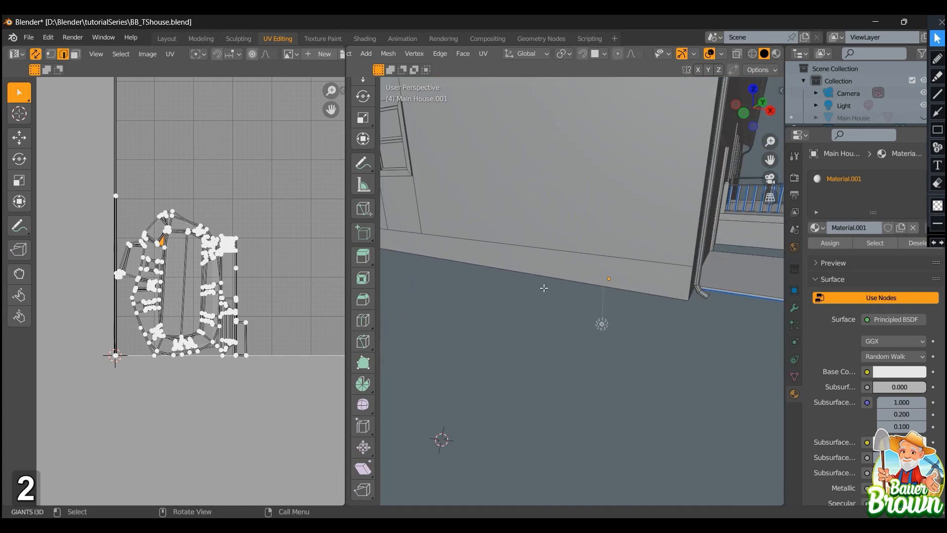
left_click(544, 279)
scroll(513, 322, "down", 3)
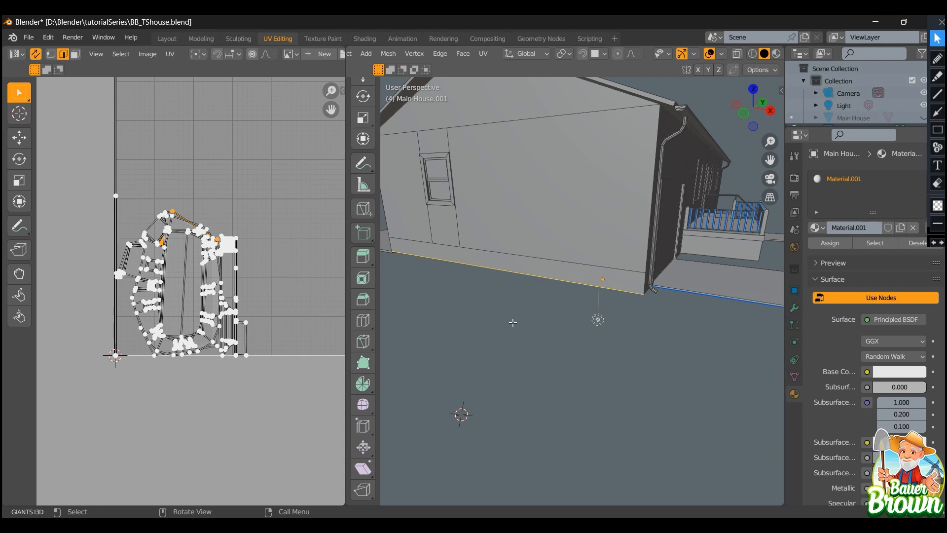
key("u")
key("m")
Mark the vertical corner edges between the single-window gable wall and the garage front as seams
middle_click_drag(647, 275, 620, 271)
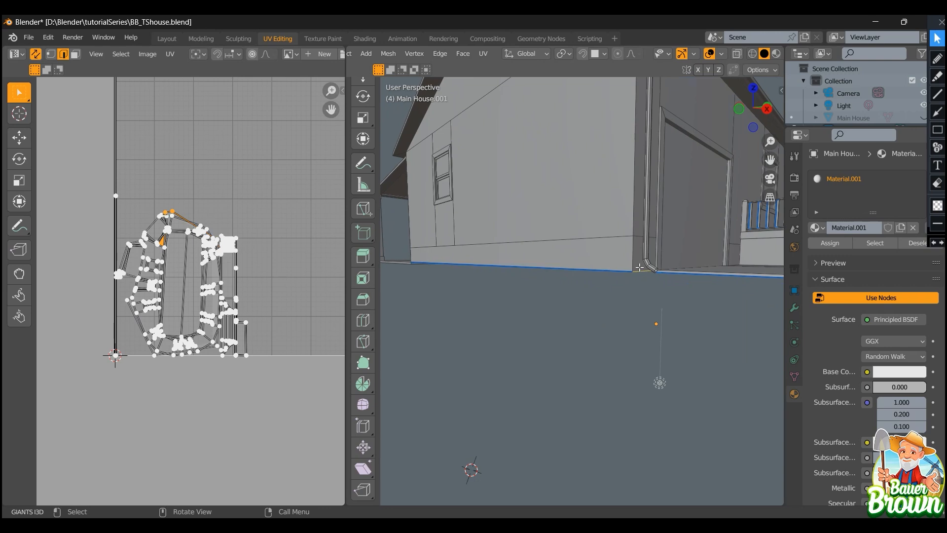
left_click(621, 162, "shift")
middle_click_drag(621, 162, 586, 366, "shift")
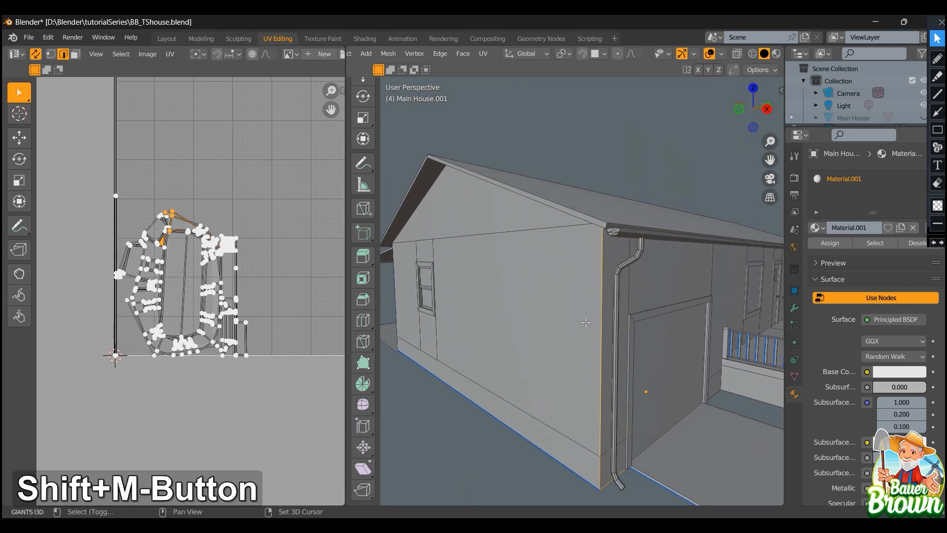
key("u")
key("m")
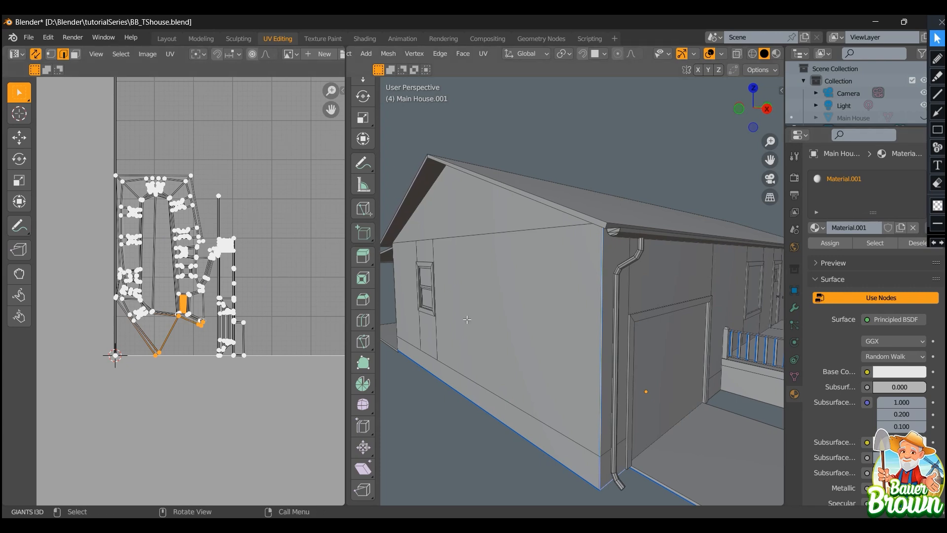
Mark the two sloping edges beneath the roof on the single-window gable wall as seams
middle_click_drag(467, 320, 553, 355)
scroll(625, 388, "up", 2)
left_click_drag(552, 354, 539, 357, "shift")
left_click(551, 287)
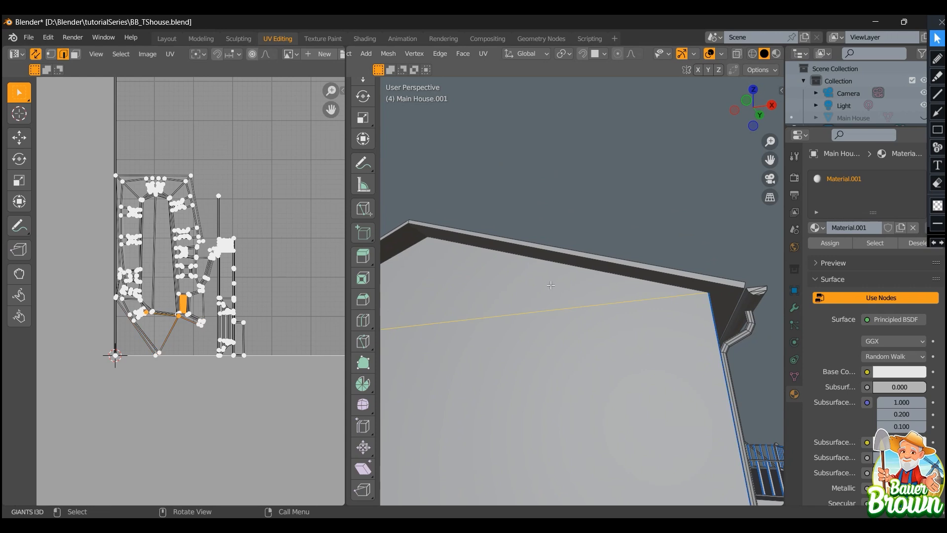
left_click(550, 280)
middle_click_drag(445, 322, 610, 319, "shift")
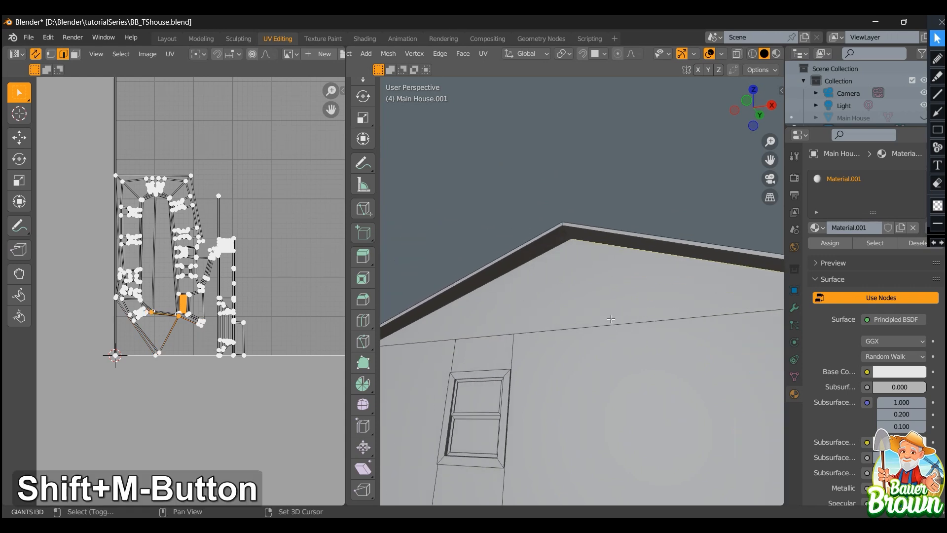
left_click(550, 266, "shift")
key("u")
key("m")
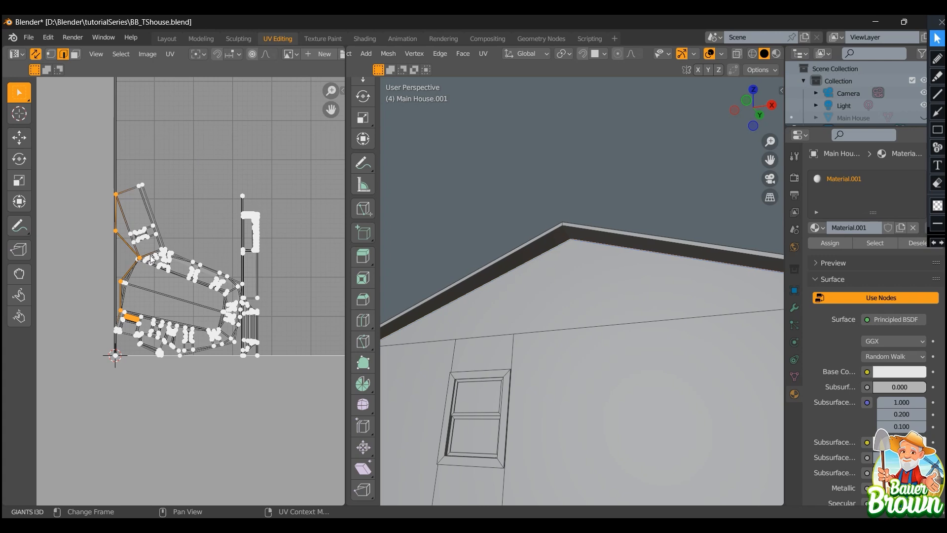
Mark the upper and lower vertical corner edges between the gable wall and the patio-side wall as seams
middle_click_drag(493, 346, 598, 295)
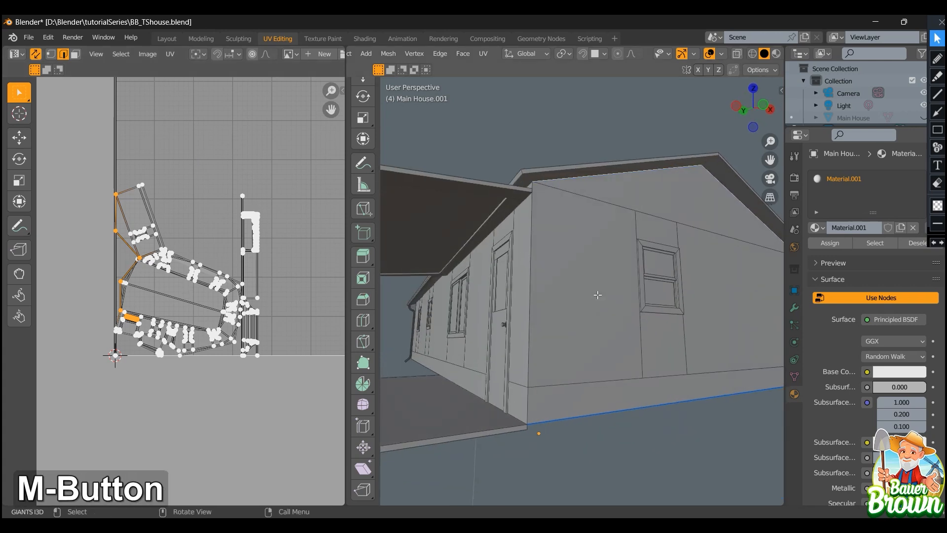
scroll(557, 281, "up", 2)
left_click(522, 315, "shift")
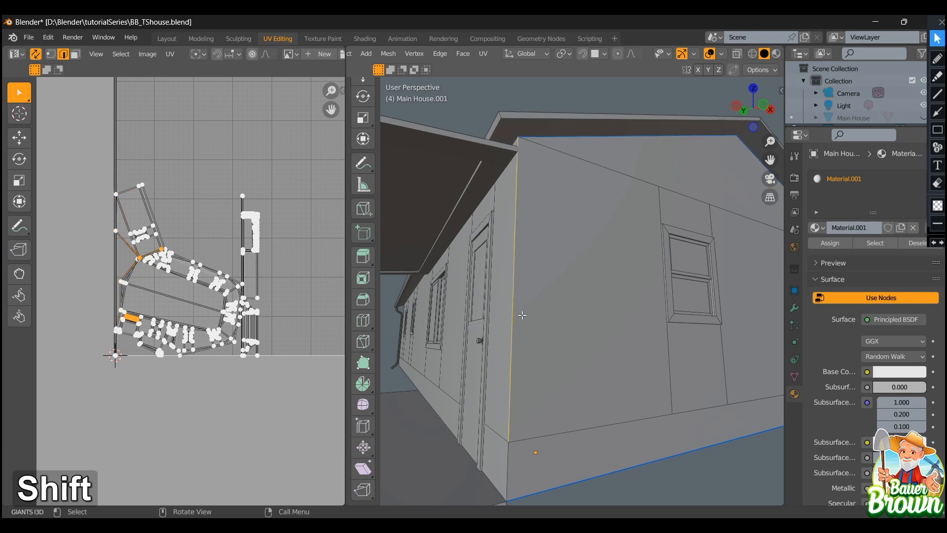
left_click(506, 461, "shift")
key("u")
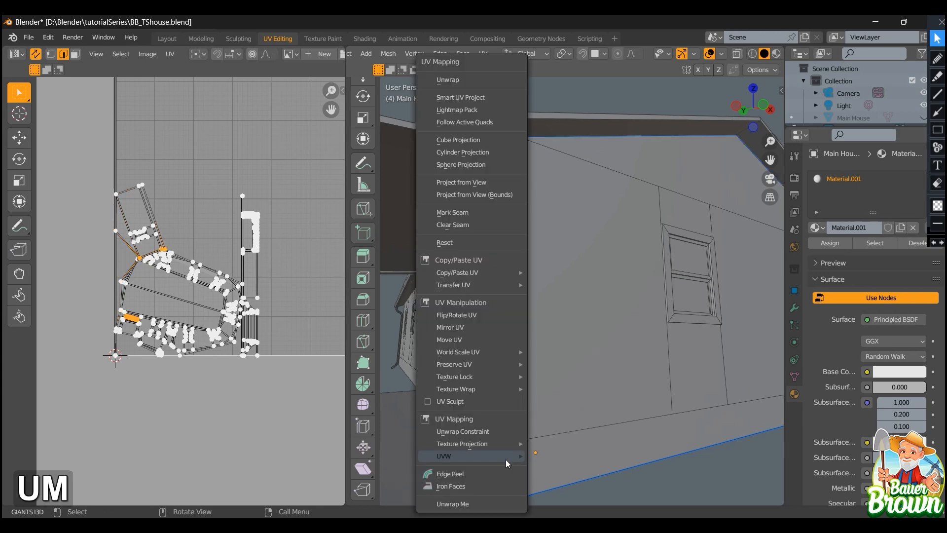
left_click(504, 460)
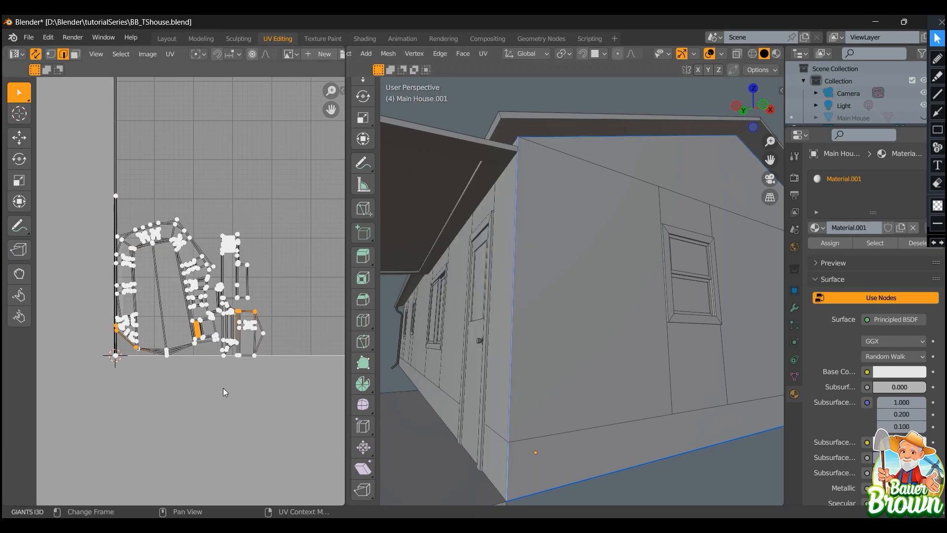
Inspect the separated gable wall island in the UV layout against the seams on the model
scroll(236, 344, "up", 4)
middle_click_drag(310, 390, 139, 288, "shift")
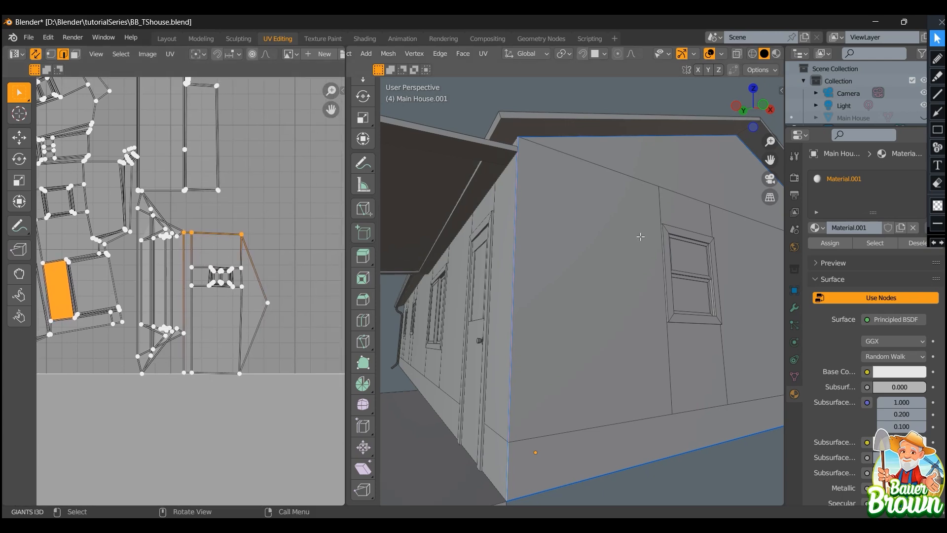
middle_click_drag(567, 296, 634, 344)
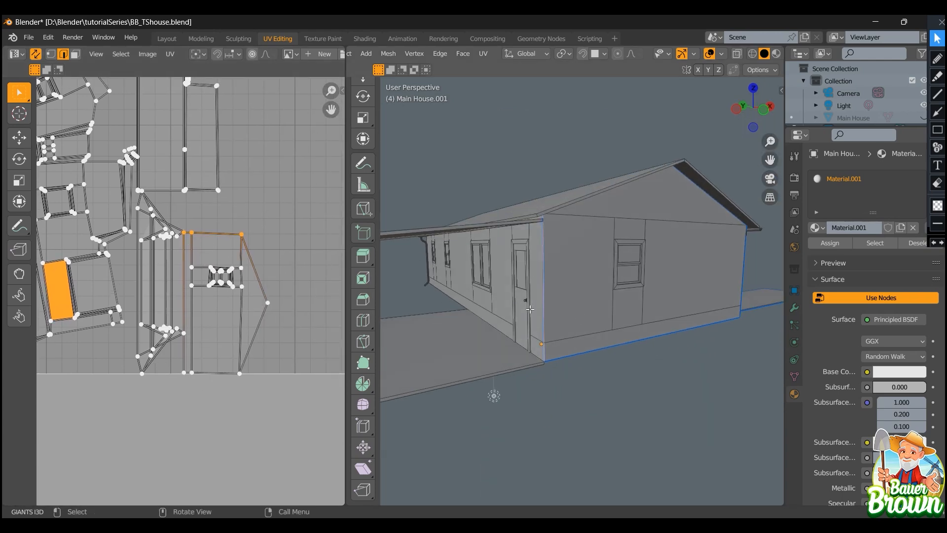
scroll(260, 262, "down", 1)
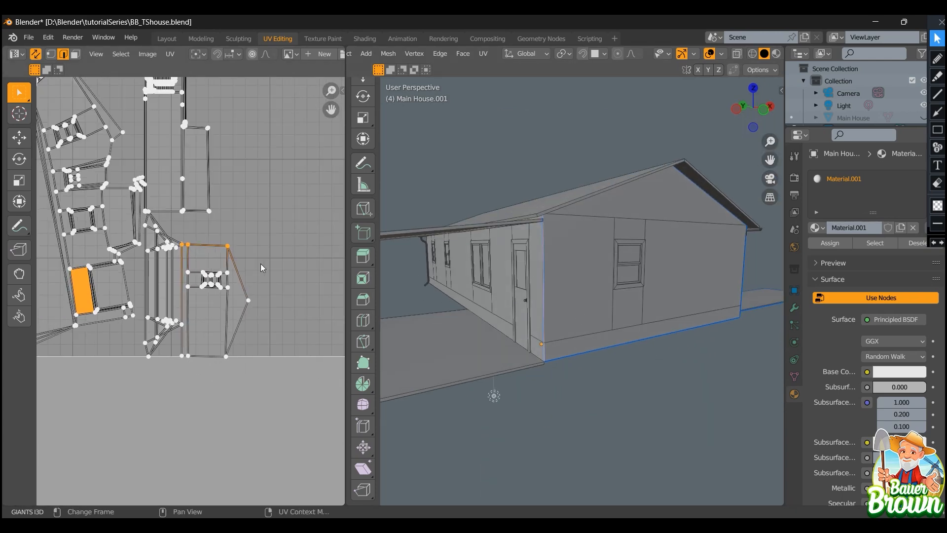
Return to the Modeling workspace and examine the patio-side wall corner and the front porch base
left_click(204, 41)
scroll(353, 302, "down", 1)
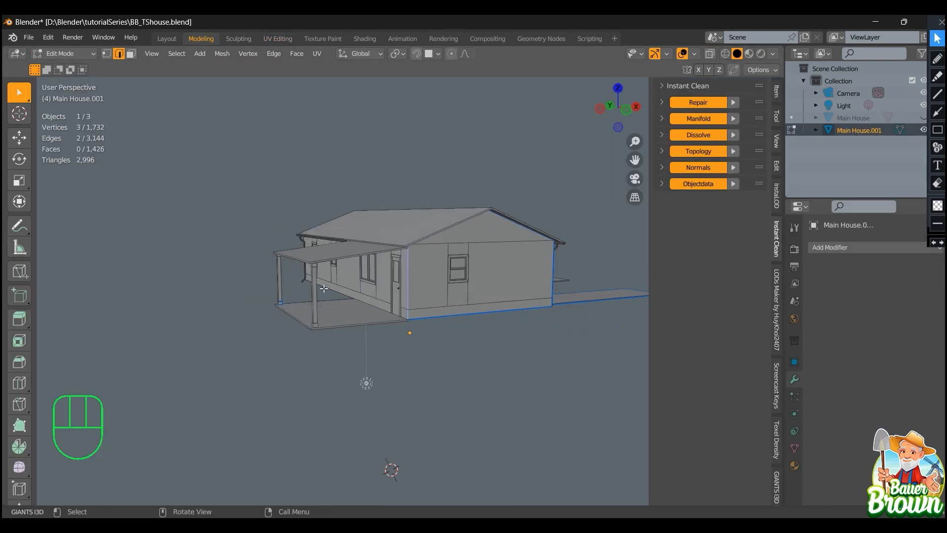
scroll(354, 302, "up", 4)
middle_click_drag(353, 303, 303, 292, "shift")
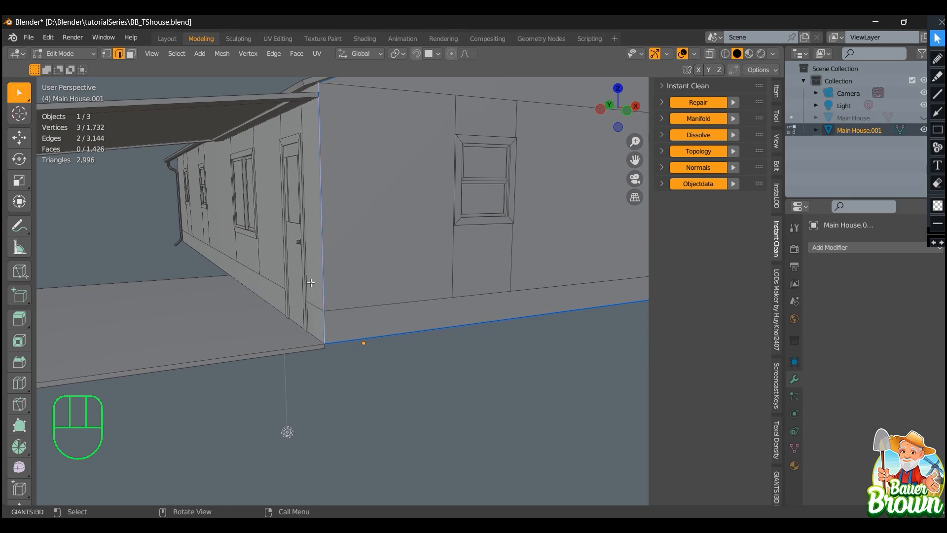
middle_click_drag(334, 322, 434, 333)
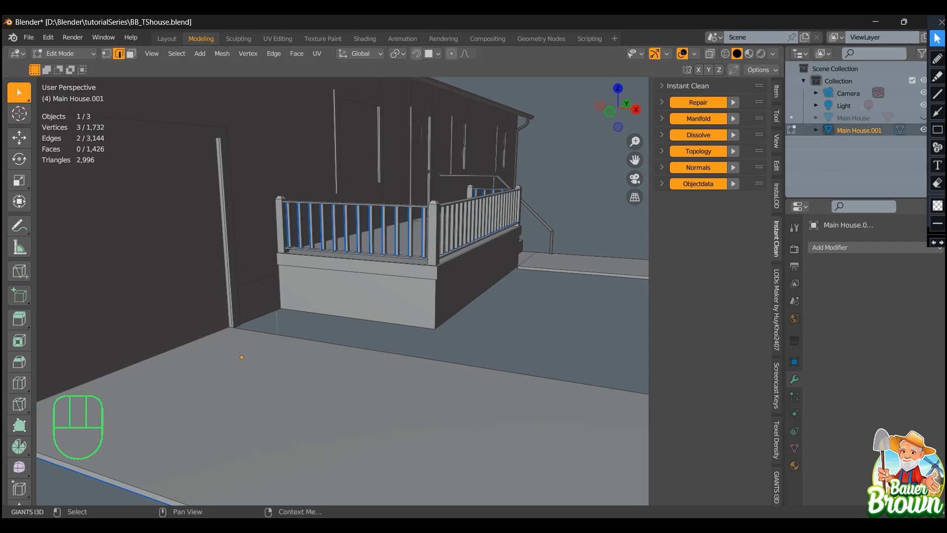
left_click(937, 58)
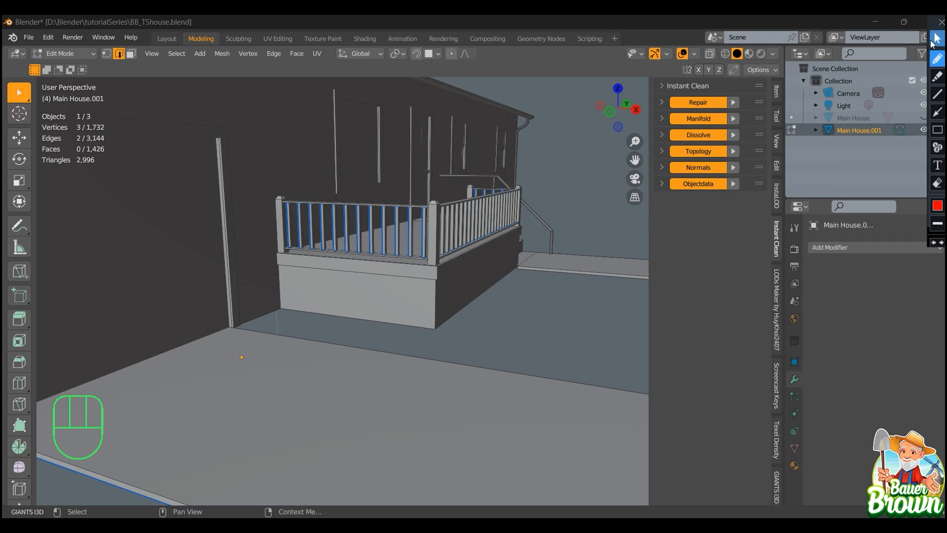
left_click(936, 39)
mouse_move(492, 298)
middle_mouse_down()
mouse_move(468, 289)
mouse_move(489, 278)
middle_mouse_up()
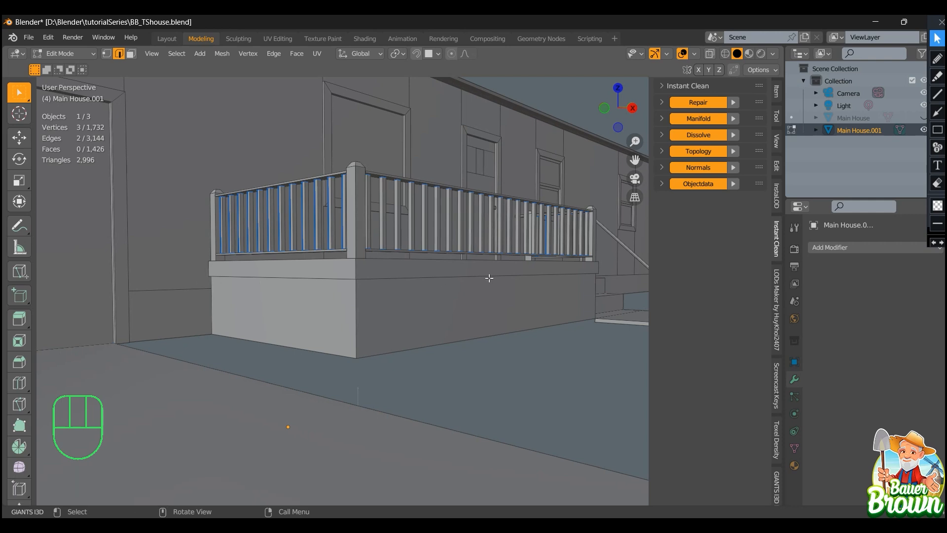
Sketch red annotation strokes across the porch base's two visible sides, meeting at the corner, and erase them
left_click(938, 59)
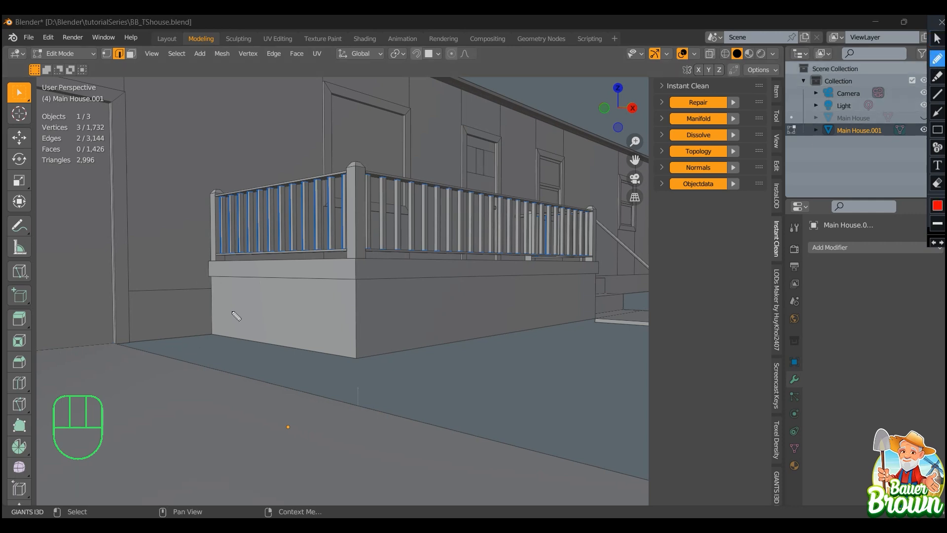
left_click_drag(214, 289, 337, 297)
left_click_drag(210, 306, 346, 316)
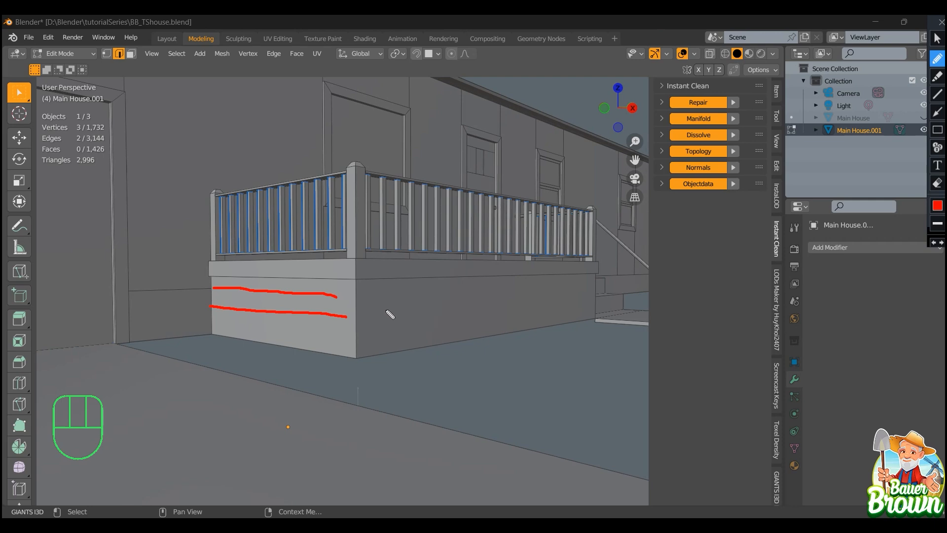
mouse_move(336, 295)
left_mouse_down()
mouse_move(355, 295)
mouse_move(350, 315)
mouse_move(375, 304)
mouse_move(488, 303)
left_mouse_up()
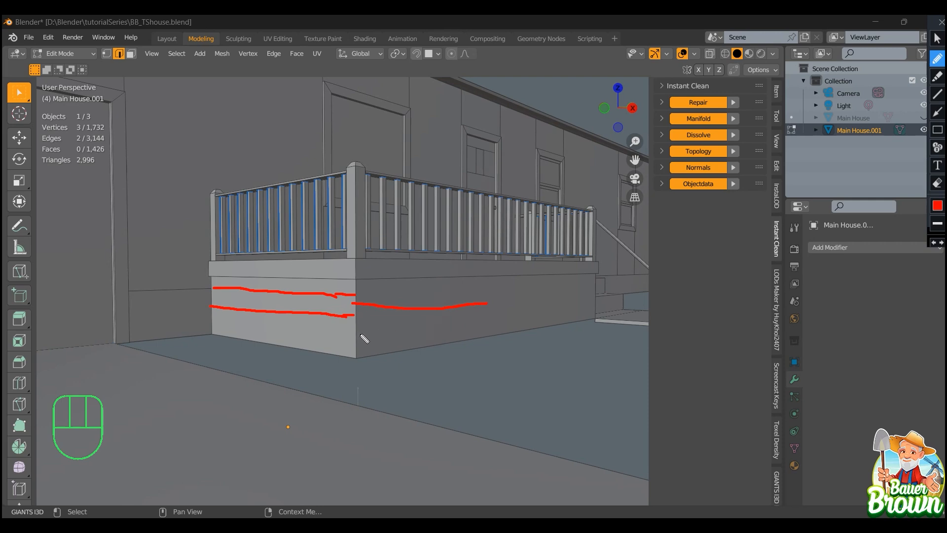
left_click_drag(354, 333, 462, 324)
left_click_drag(354, 286, 433, 289)
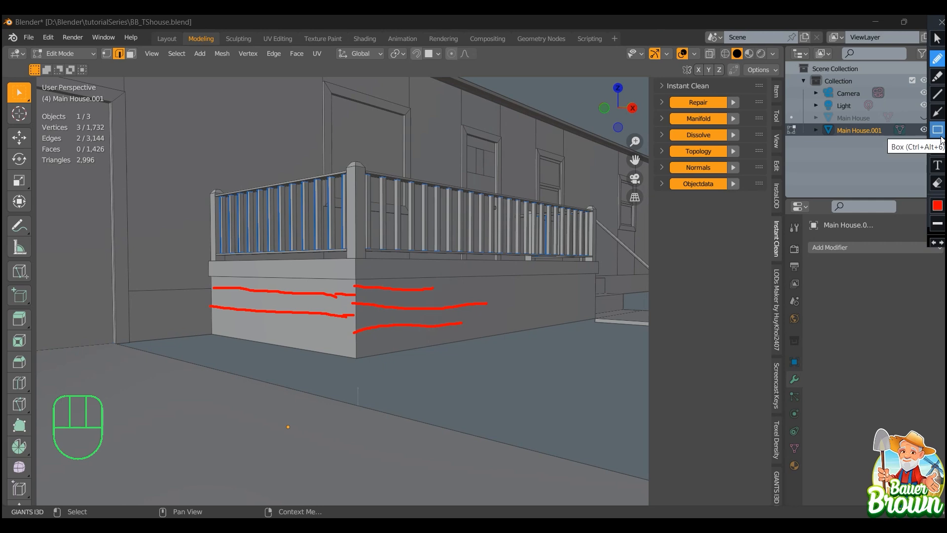
left_click(937, 184)
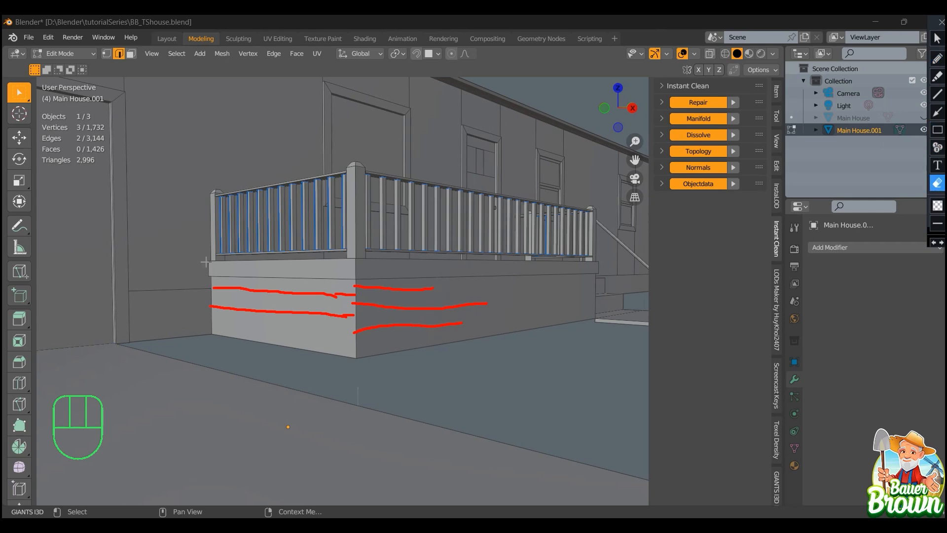
mouse_move(205, 262)
left_mouse_down()
mouse_move(212, 326)
mouse_move(545, 368)
left_mouse_up()
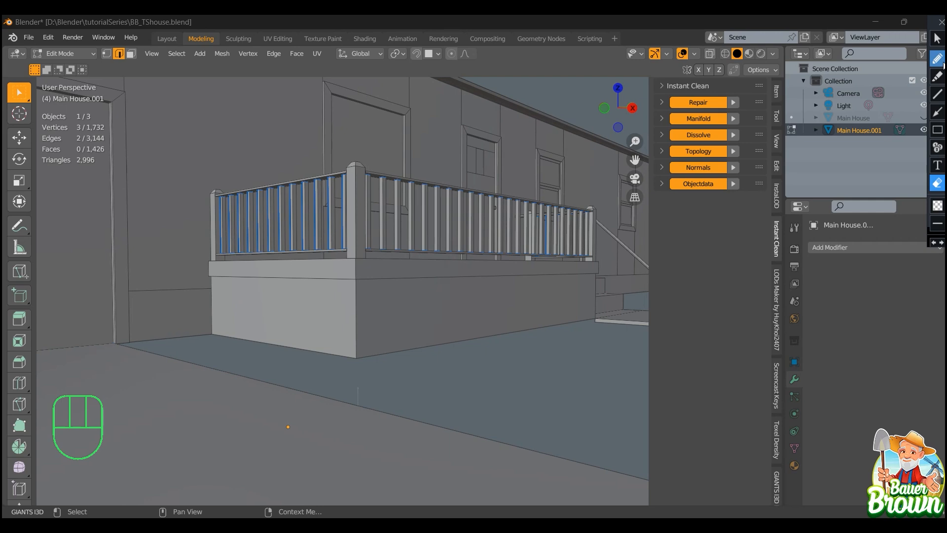
left_click(937, 38)
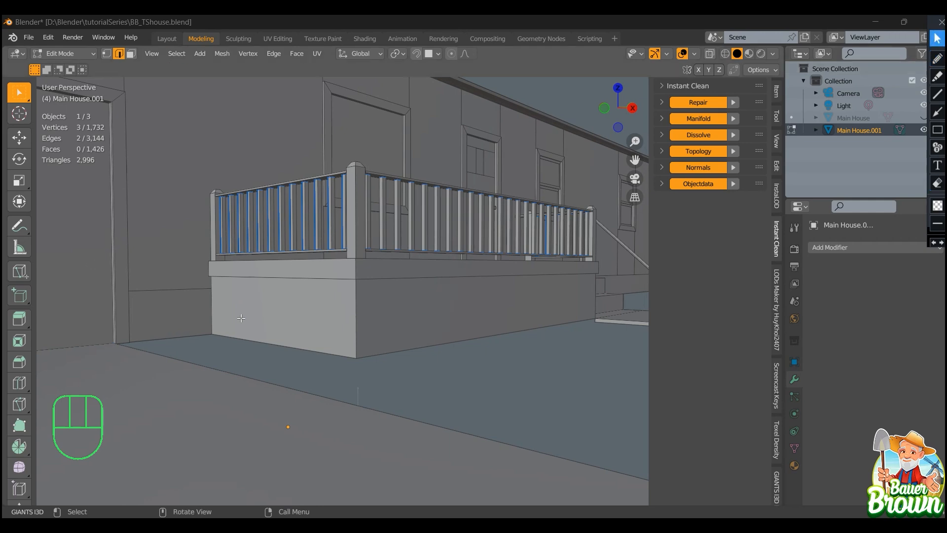
Switch to face selection and select the porch base's short side face and long front face in turn, ending on the front face
left_click(273, 306)
key("3")
left_click(273, 306)
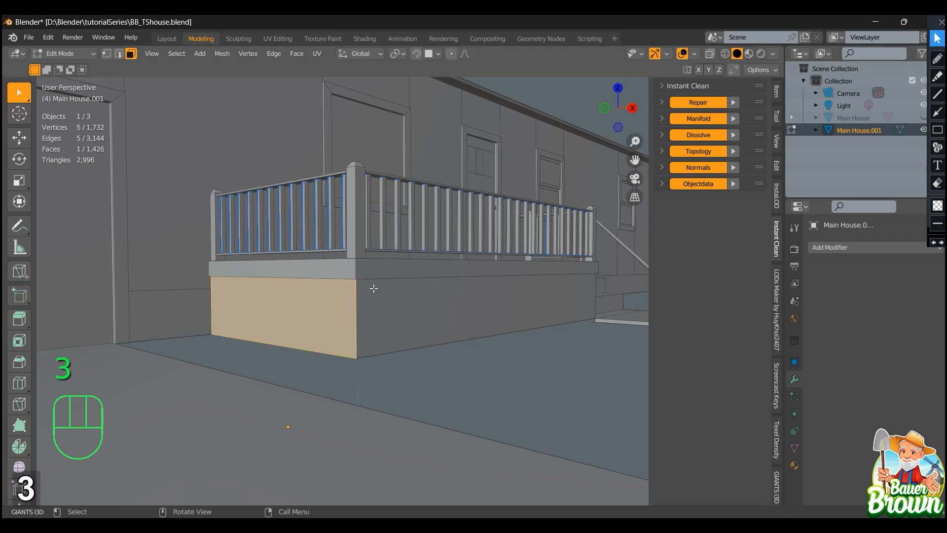
left_click(432, 316)
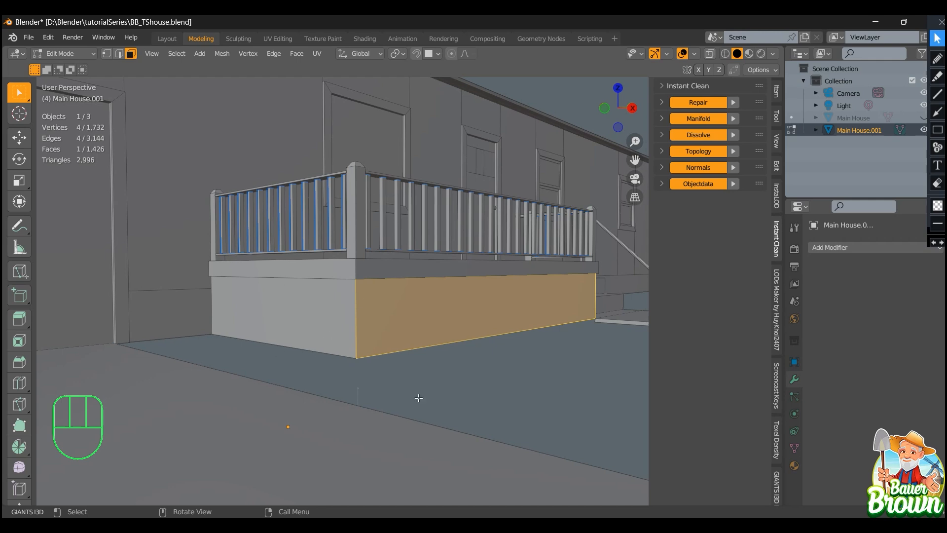
left_click(247, 307)
left_click(435, 324)
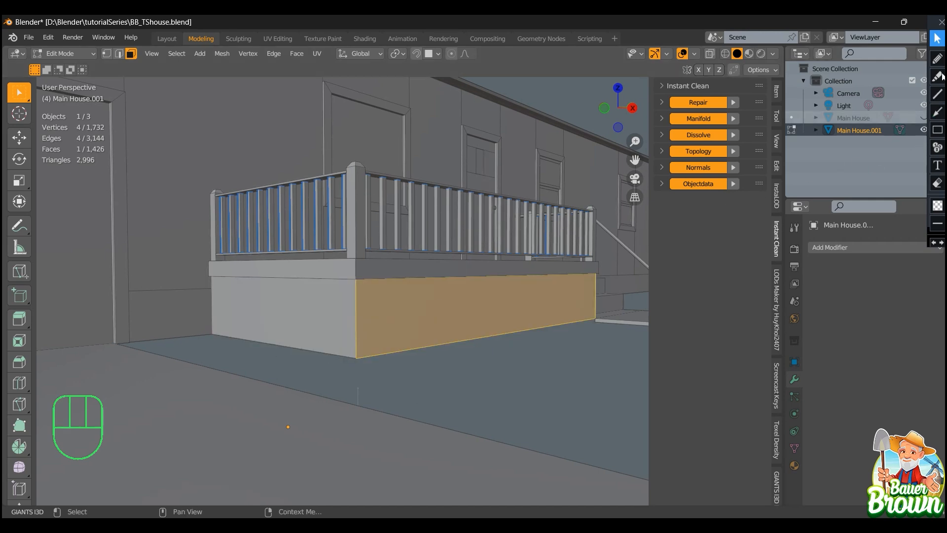
Annotate two upright red boxes on the wall and a long, divided red box below the porch, and erase them all
left_click(938, 130)
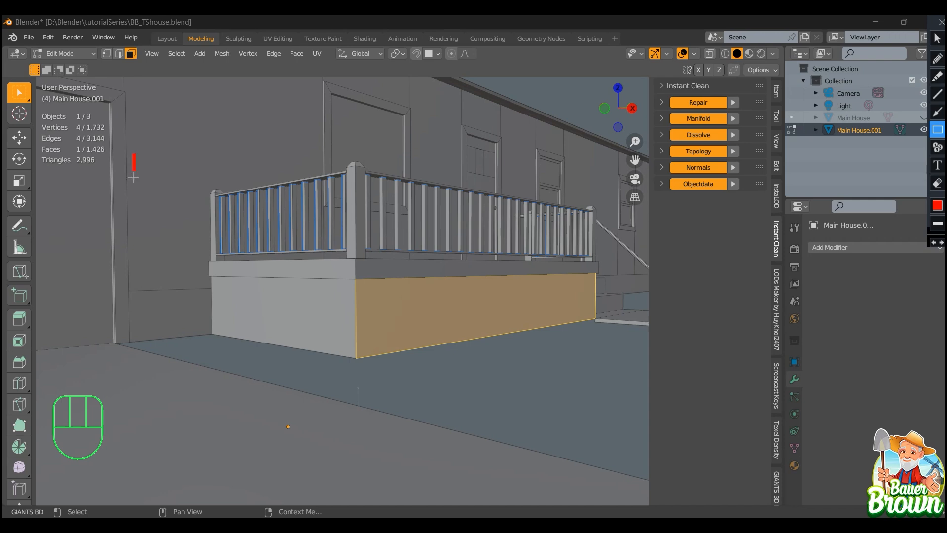
left_click_drag(134, 155, 161, 243)
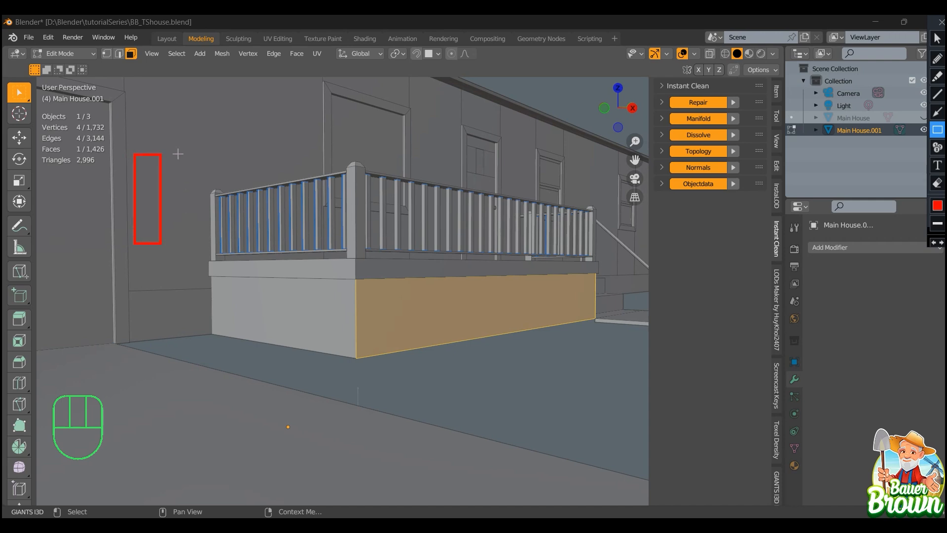
mouse_move(178, 153)
left_mouse_down()
mouse_move(180, 226)
mouse_move(207, 243)
left_mouse_up()
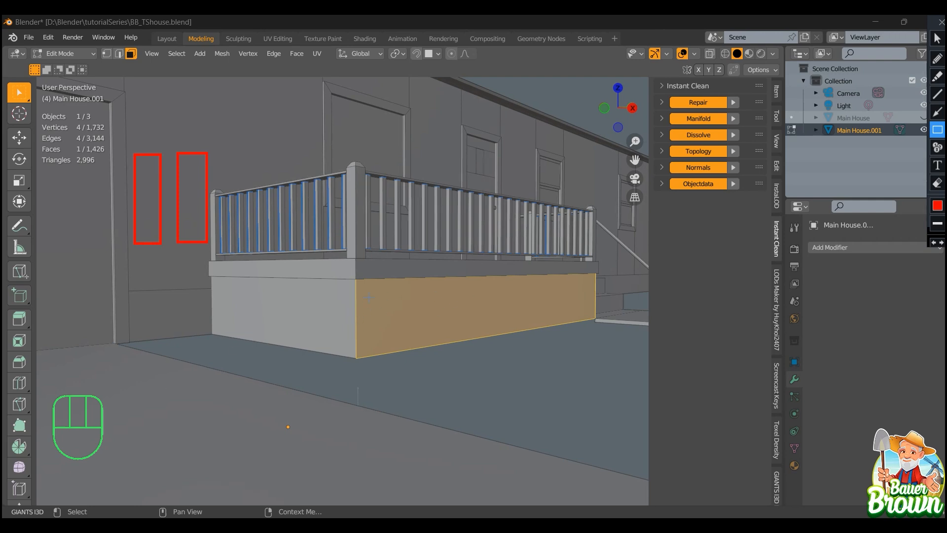
mouse_move(238, 341)
left_mouse_down()
mouse_move(242, 361)
mouse_move(275, 383)
mouse_move(593, 388)
left_mouse_up()
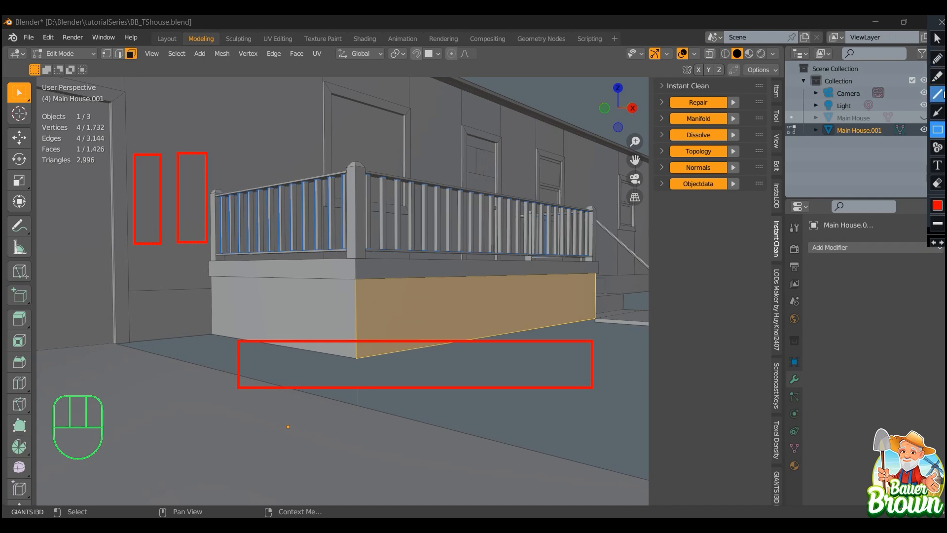
left_click(938, 58)
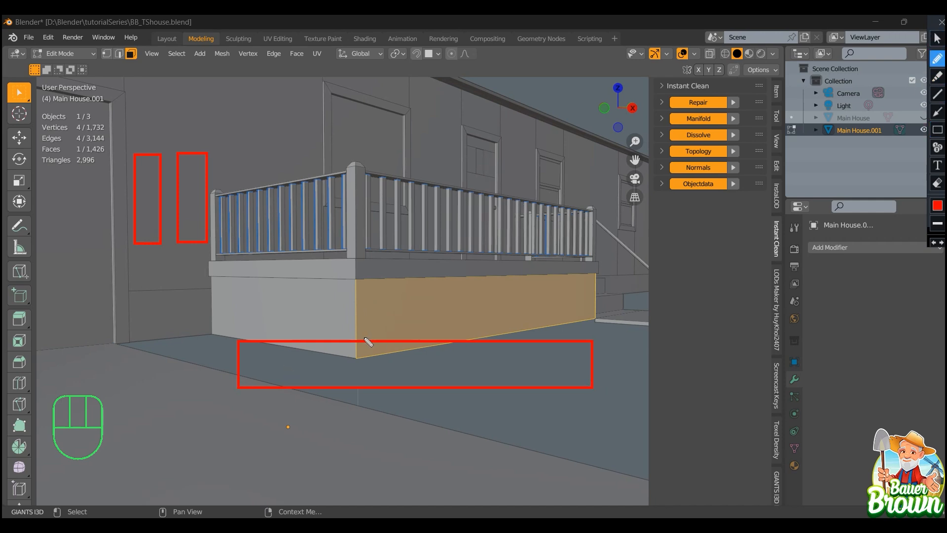
left_click_drag(398, 343, 398, 388)
left_click(940, 183)
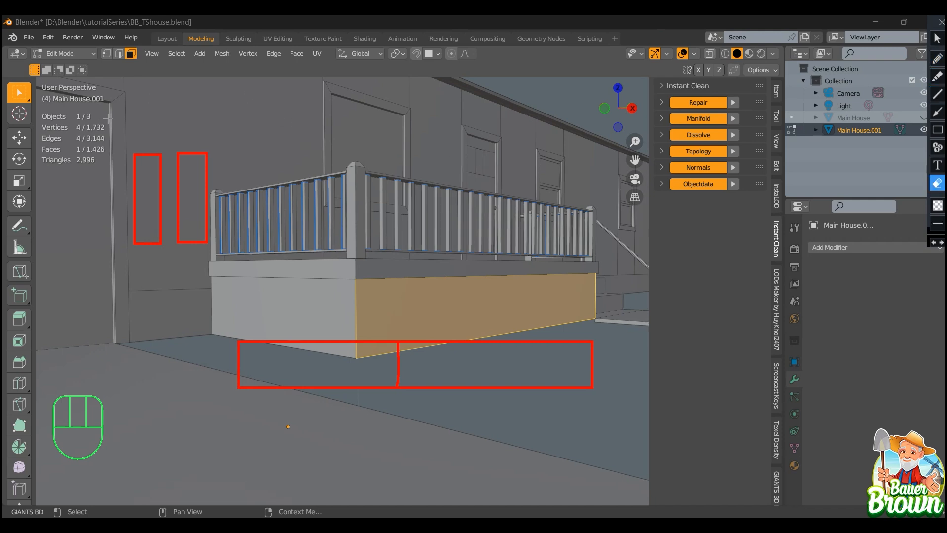
mouse_move(108, 119)
left_mouse_down()
mouse_move(649, 398)
mouse_move(593, 439)
mouse_move(635, 459)
left_mouse_up()
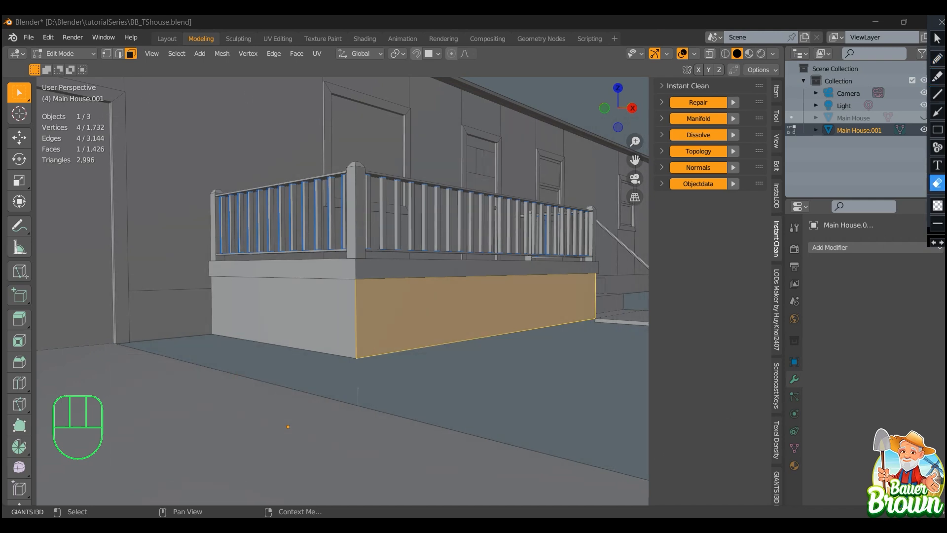
left_click(938, 39)
Examine the house from the porch around to the seamed gable wall and the covered patio
scroll(338, 354, "down", 4)
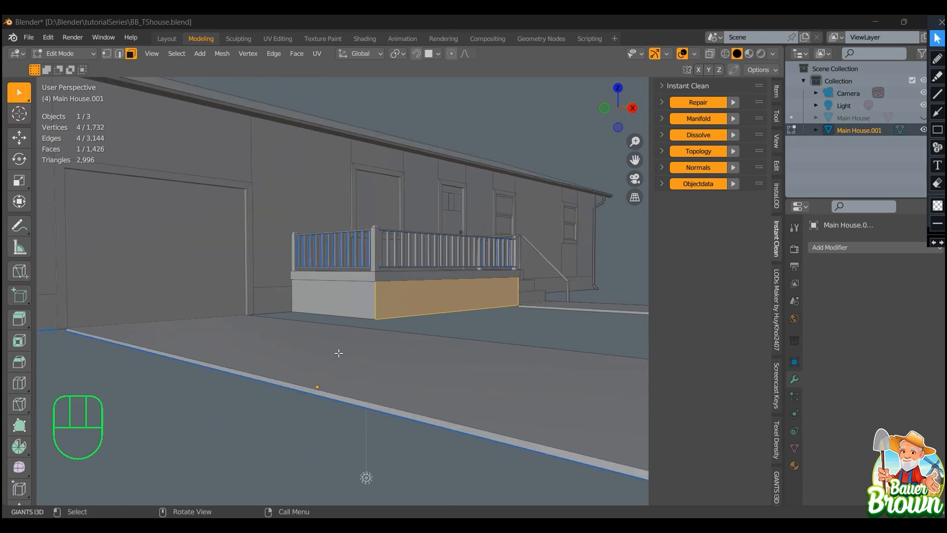
middle_click_drag(339, 354, 419, 321)
middle_click_drag(375, 306, 307, 270, "shift")
scroll(376, 278, "down", 2)
middle_click_drag(345, 323, 358, 270)
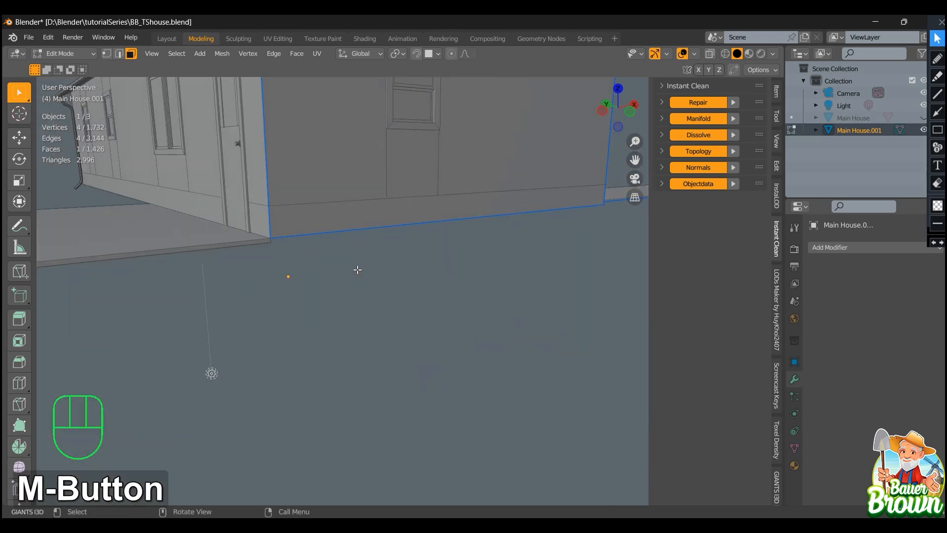
middle_click_drag(249, 252, 334, 300, "shift")
middle_click_drag(256, 317, 390, 318, "shift")
middle_click_drag(425, 320, 412, 330)
middle_click_drag(358, 311, 453, 298, "shift")
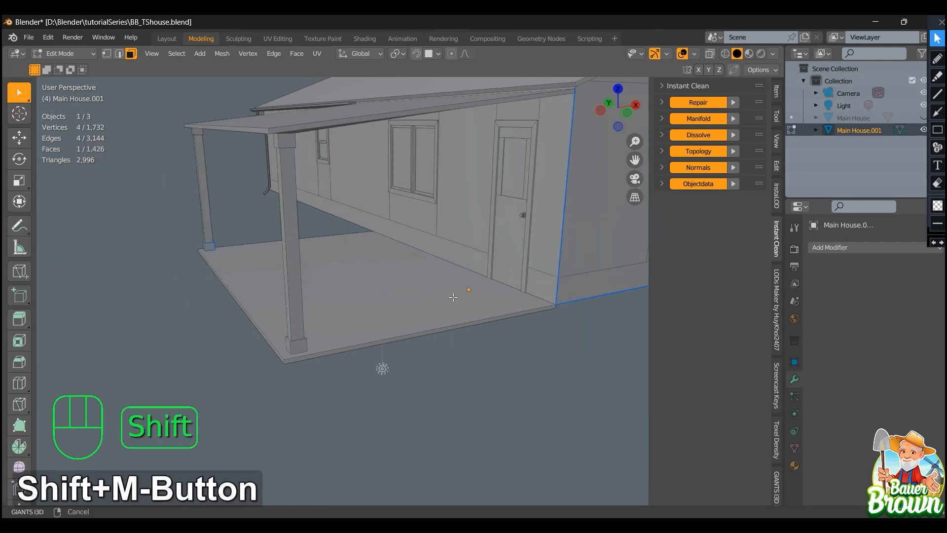
Examine the front patio post's base block and the slab corner, with edge selection active
middle_click_drag(365, 348, 352, 297)
middle_click_drag(299, 286, 298, 335, "shift")
scroll(298, 341, "up", 1)
scroll(316, 333, "up", 1)
mouse_move(363, 304)
middle_mouse_down("shift")
mouse_move(387, 322)
mouse_move(368, 330)
mouse_move(395, 311)
mouse_move(389, 330)
mouse_move(399, 312)
mouse_move(374, 322)
mouse_move(395, 314)
mouse_move(402, 287)
middle_mouse_up("shift")
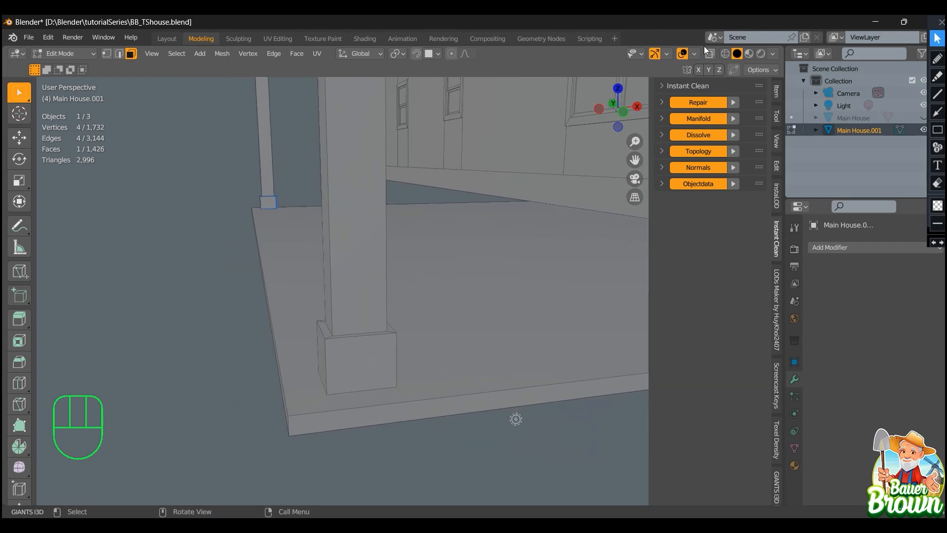
key("2")
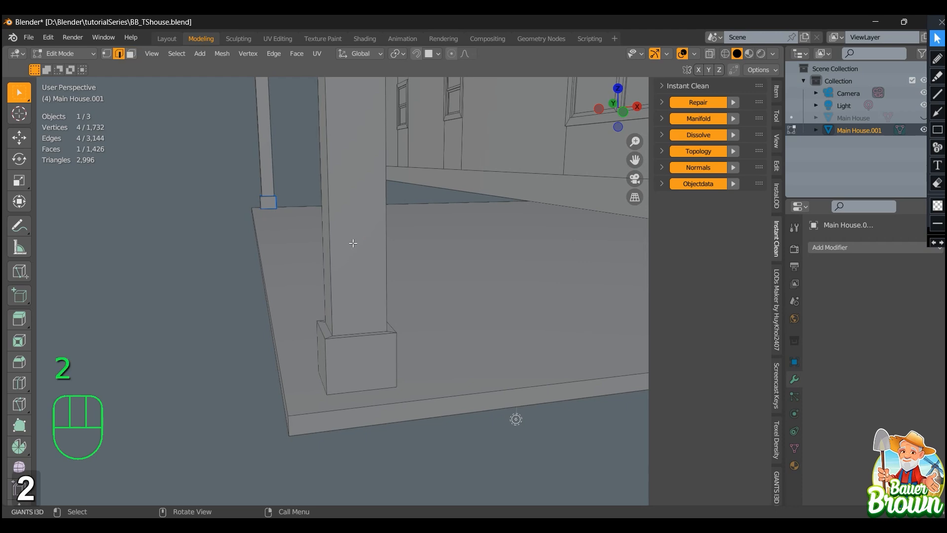
middle_click_drag(412, 330, 339, 295)
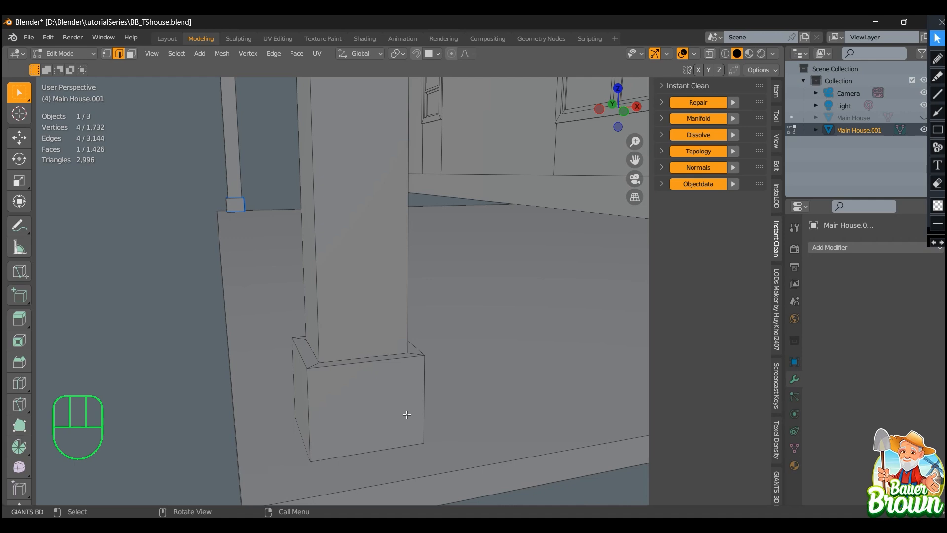
scroll(407, 407, "down", 8)
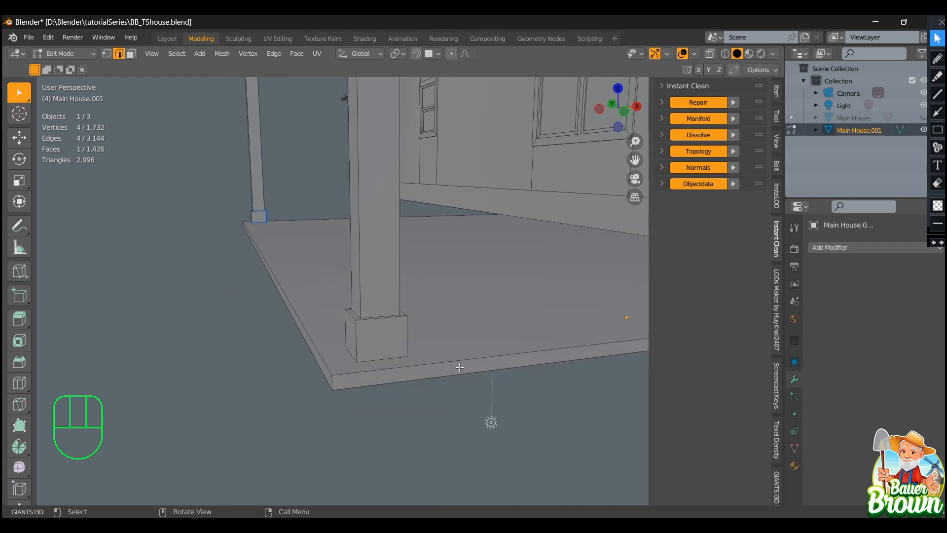
middle_click_drag(514, 320, 448, 356, "shift")
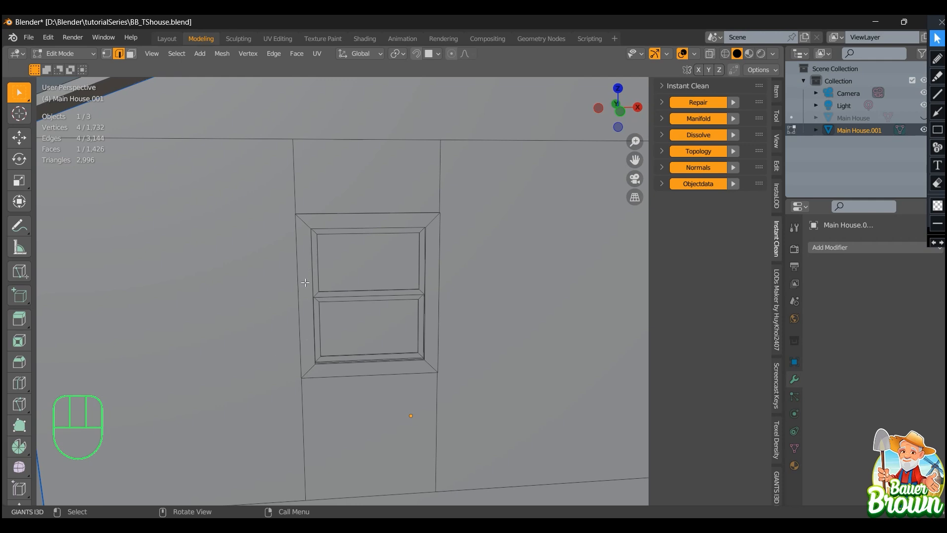
Annotate all four sides of the window frame with red direction strokes
left_click(938, 58)
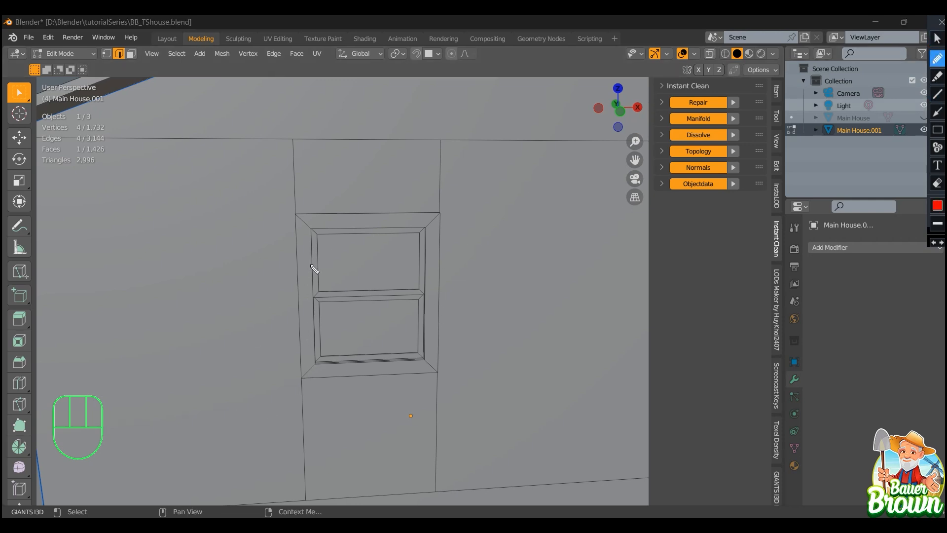
left_click_drag(307, 342, 306, 253)
left_click_drag(321, 228, 412, 222)
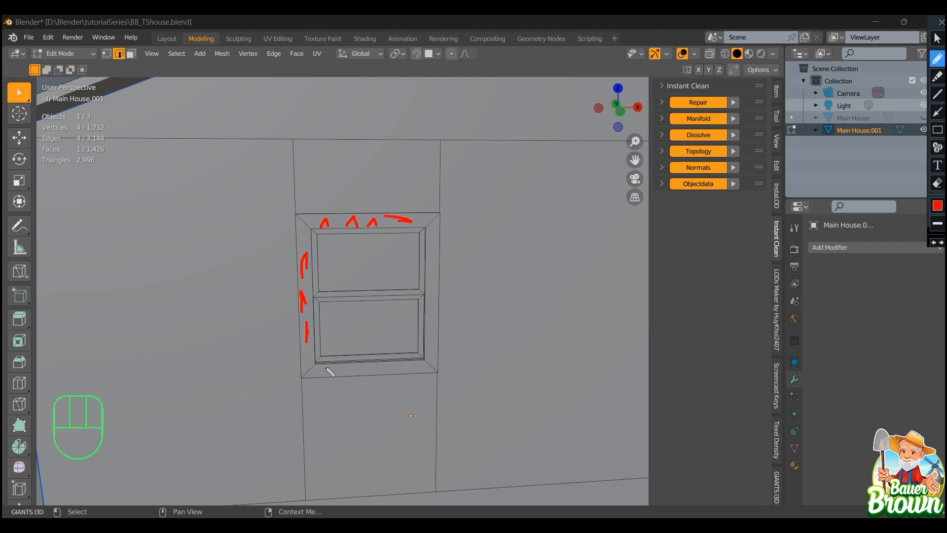
mouse_move(326, 368)
left_mouse_down()
mouse_move(400, 371)
mouse_move(431, 333)
mouse_move(436, 347)
left_mouse_up()
mouse_move(426, 315)
left_mouse_down()
mouse_move(437, 303)
mouse_move(441, 317)
mouse_move(436, 289)
left_mouse_up()
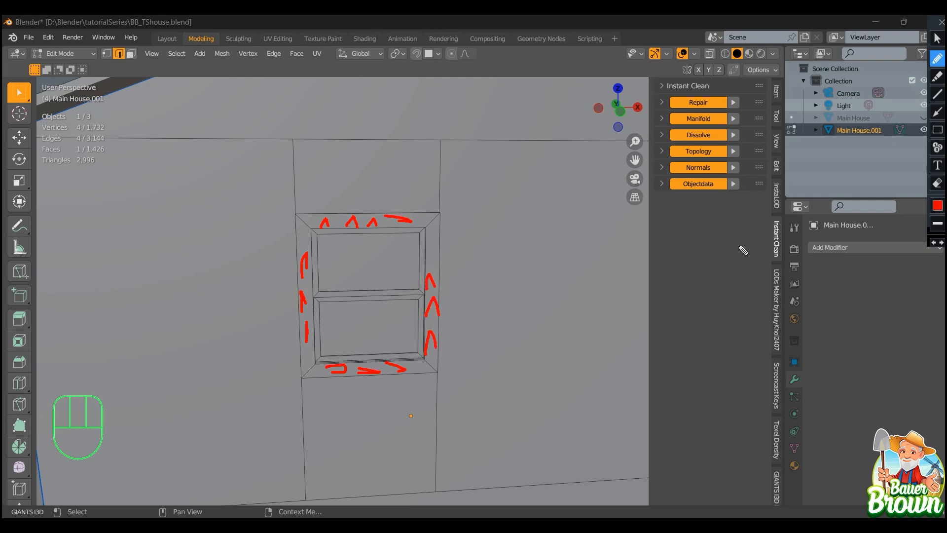
Erase the red annotation marks around the window frame and return to normal pointer control
left_click(937, 183)
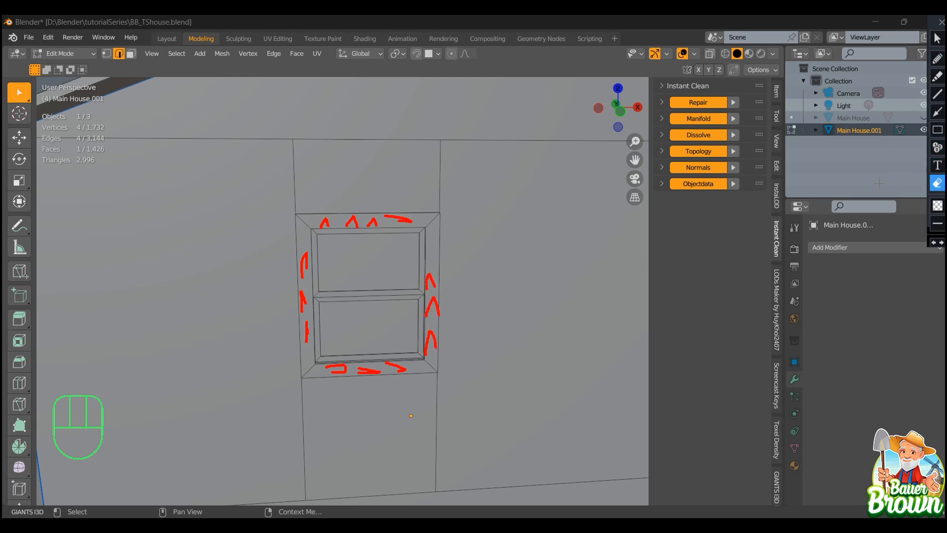
left_click_drag(271, 193, 476, 402)
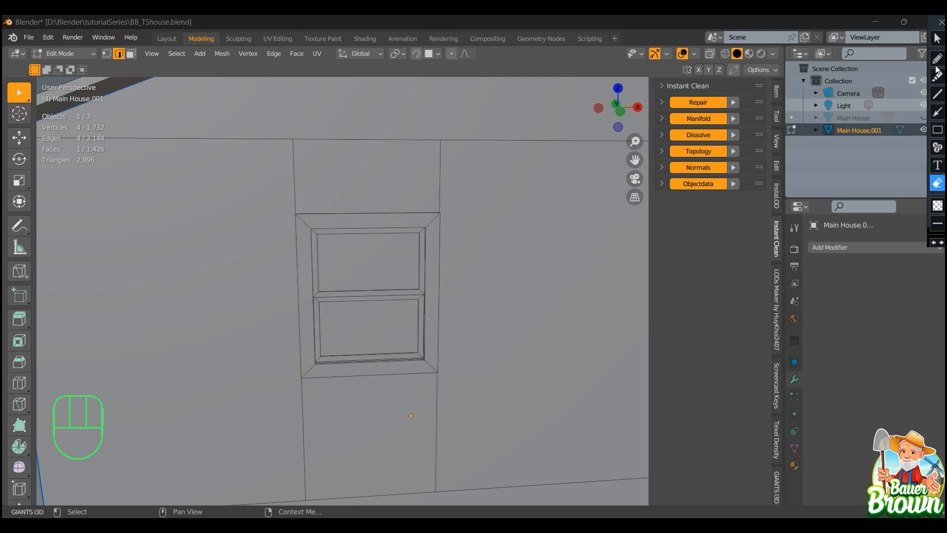
left_click(937, 38)
Switch to face selection and select the four faces of the window's outer frame together
left_click(131, 54)
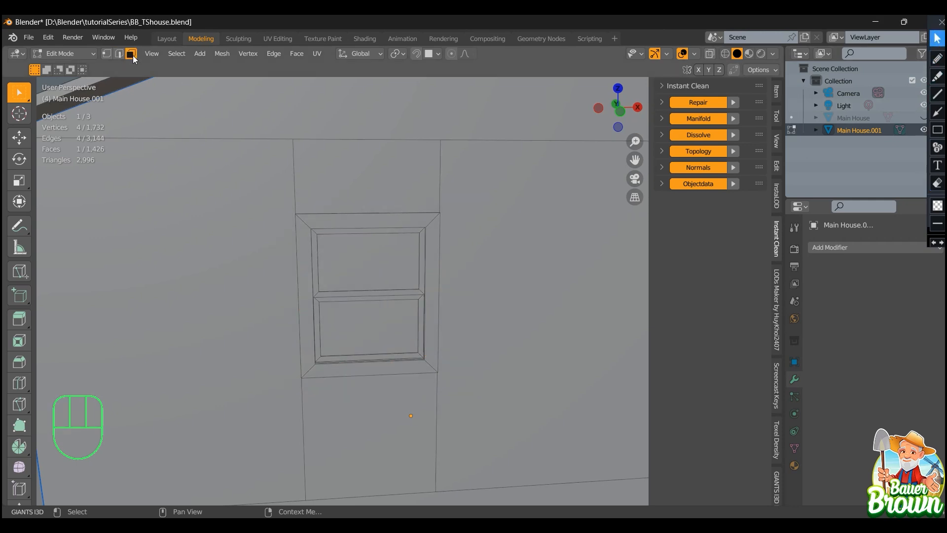
left_click(322, 224)
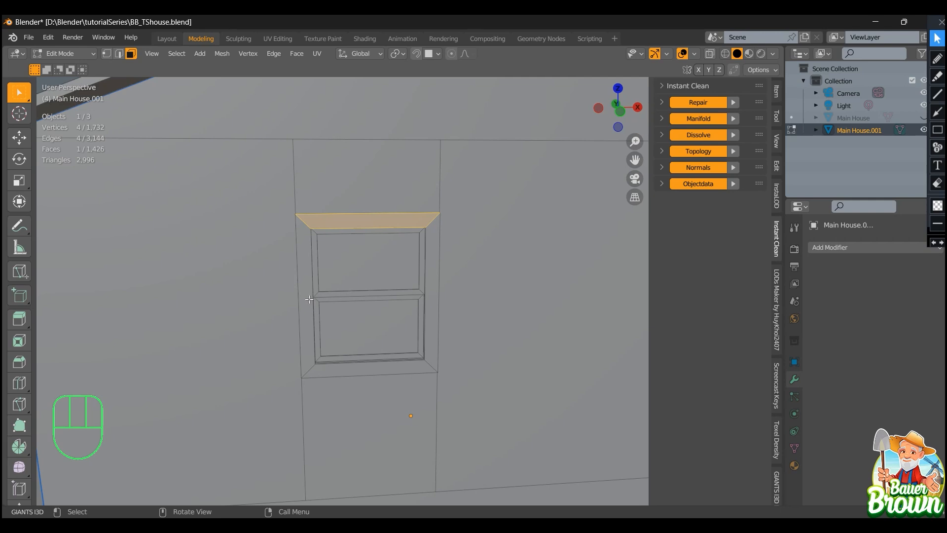
left_click(309, 300)
left_click(436, 300)
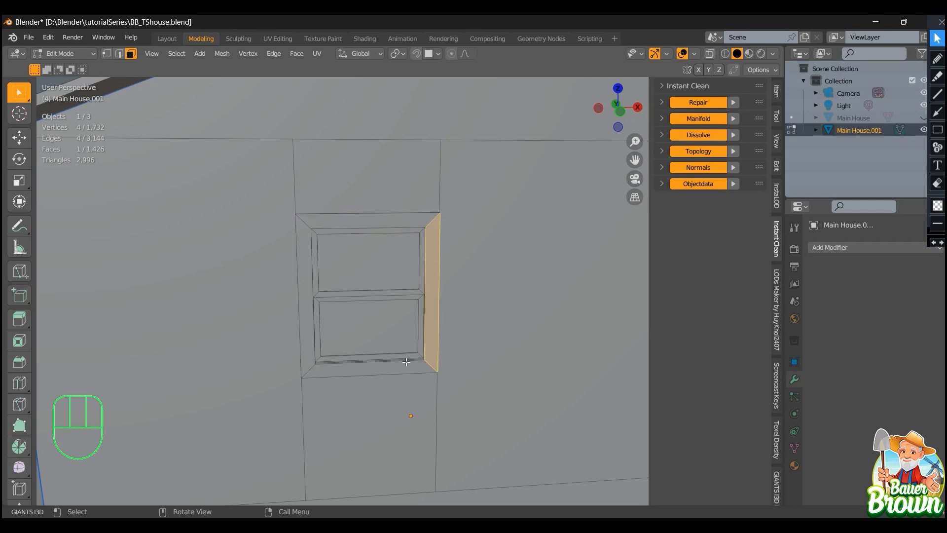
left_click(405, 371)
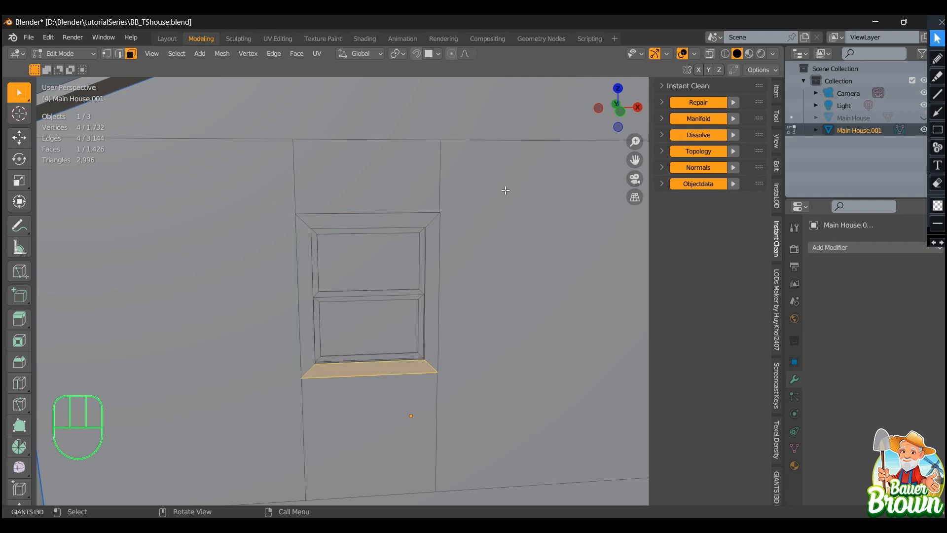
left_click(308, 222)
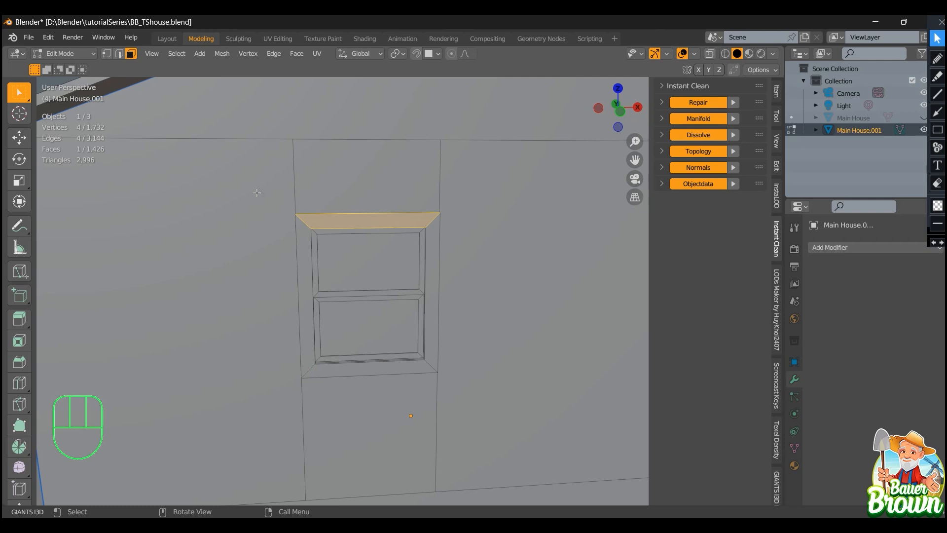
left_click_drag(262, 182, 512, 427)
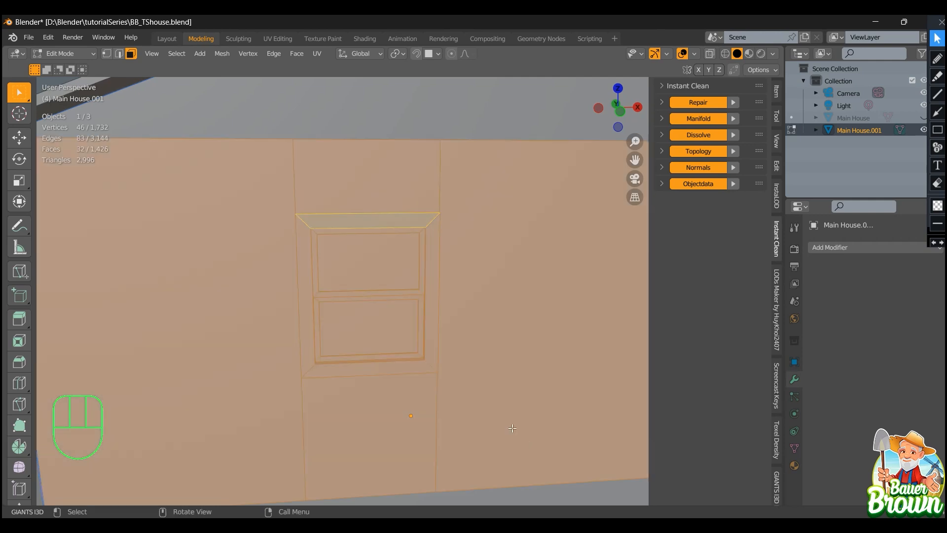
left_click(429, 317)
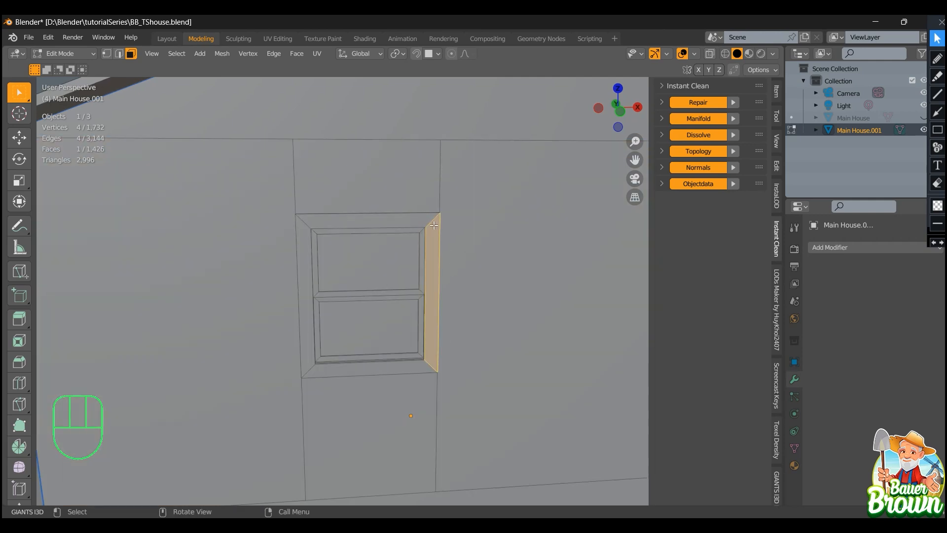
left_click(371, 230, "shift")
left_click(308, 282, "shift")
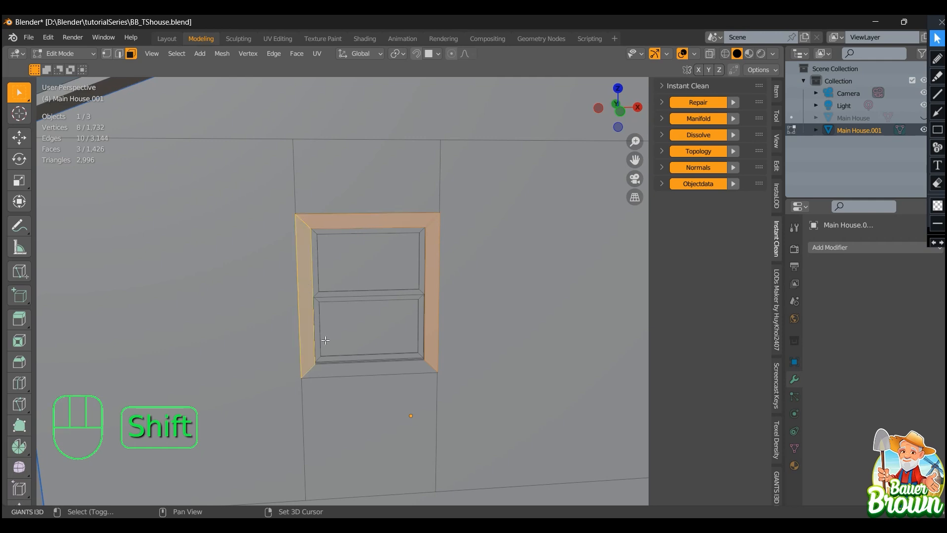
left_click(338, 372, "shift")
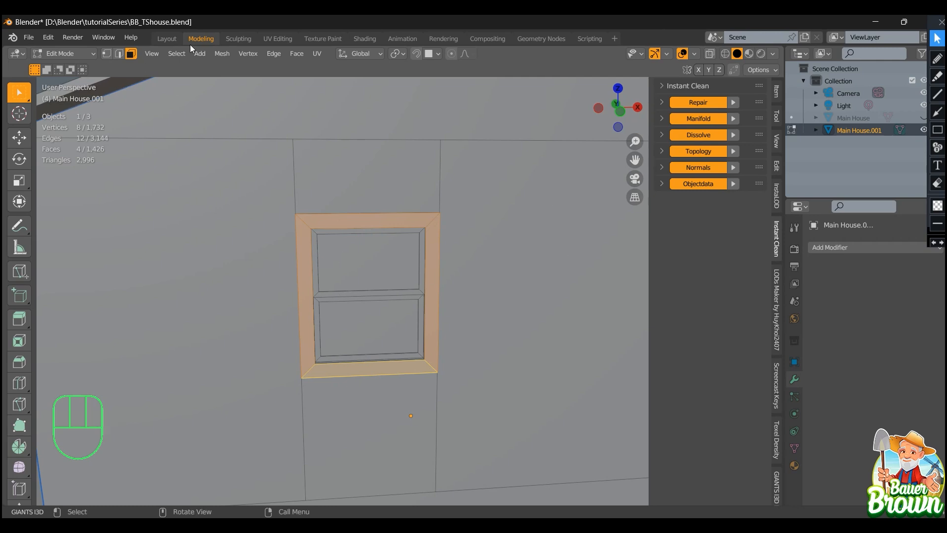
Show the selected window frame faces within the full UV layout in the UV Editing workspace
left_click(283, 39)
scroll(285, 297, "down", 3)
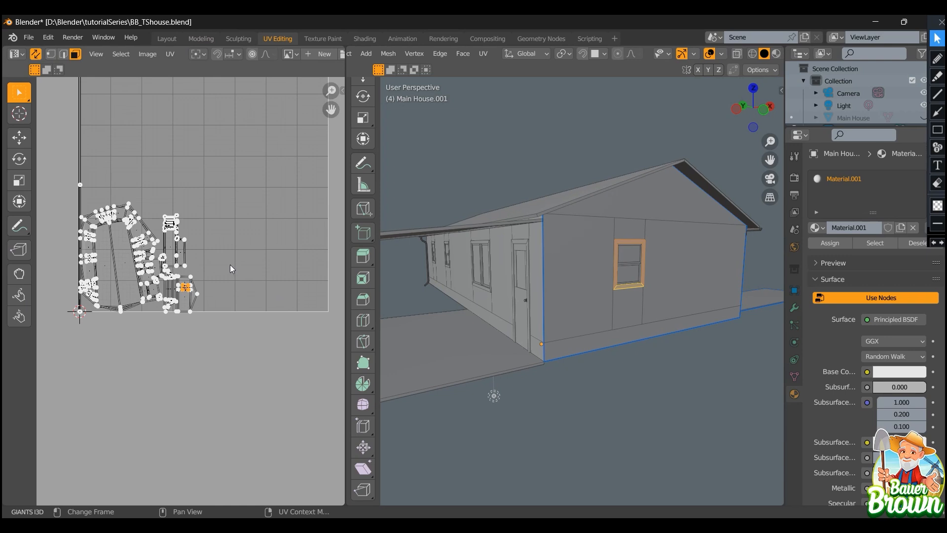
middle_click_drag(230, 265, 221, 340, "shift")
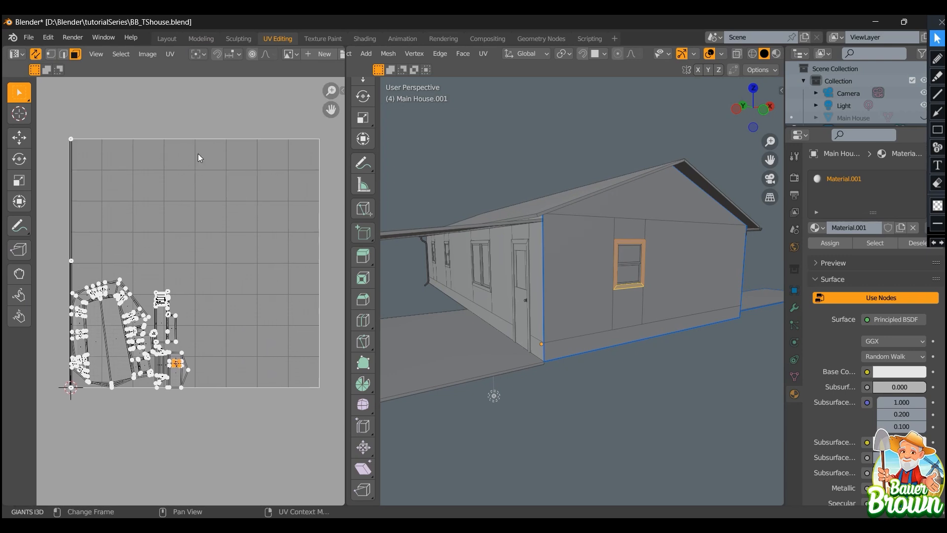
Annotate the UV layout with a red freehand zigzag and a red rectangle
left_click(938, 58)
mouse_move(108, 361)
left_mouse_down()
mouse_move(129, 227)
mouse_move(179, 281)
mouse_move(197, 216)
mouse_move(206, 293)
mouse_move(228, 319)
mouse_move(269, 168)
mouse_move(270, 354)
mouse_move(299, 357)
mouse_move(302, 388)
left_mouse_up()
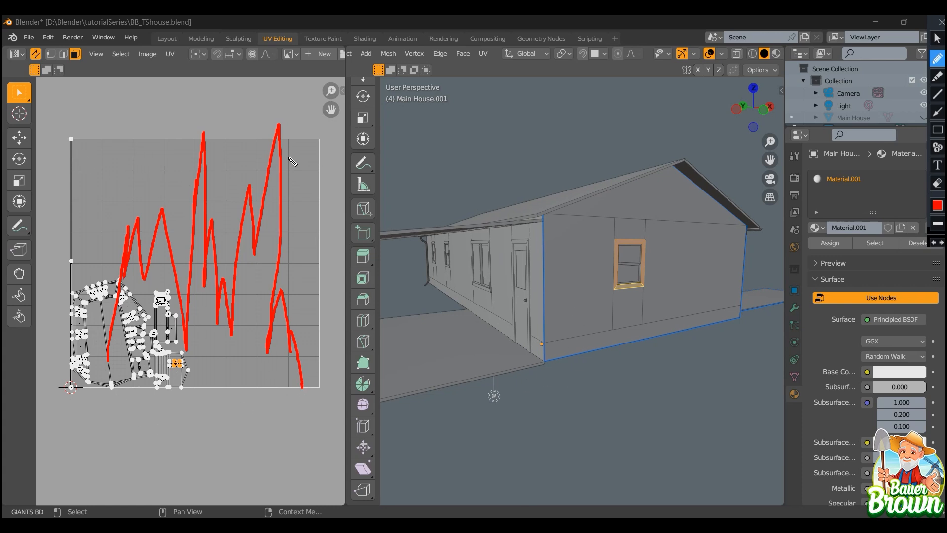
left_click(938, 130)
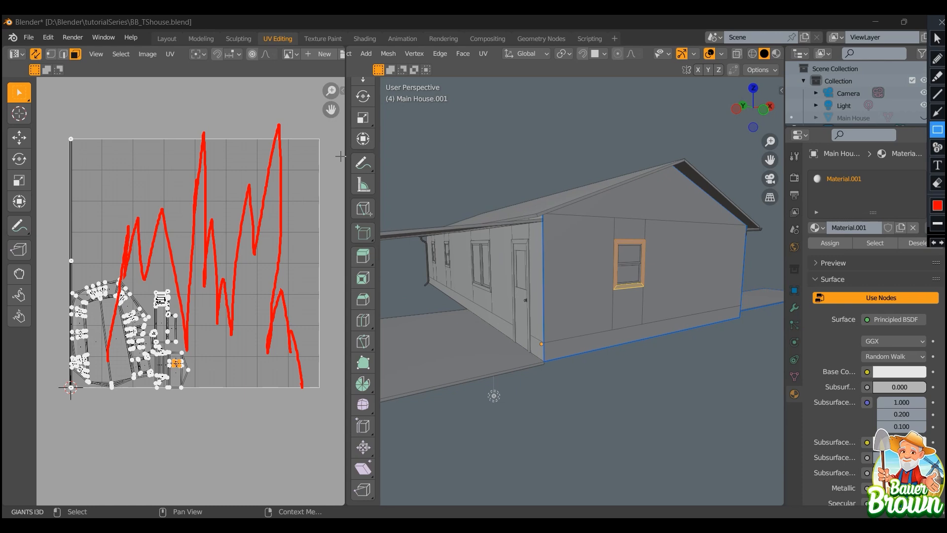
mouse_move(101, 154)
left_mouse_down()
mouse_move(283, 184)
mouse_move(289, 310)
mouse_move(305, 321)
left_mouse_up()
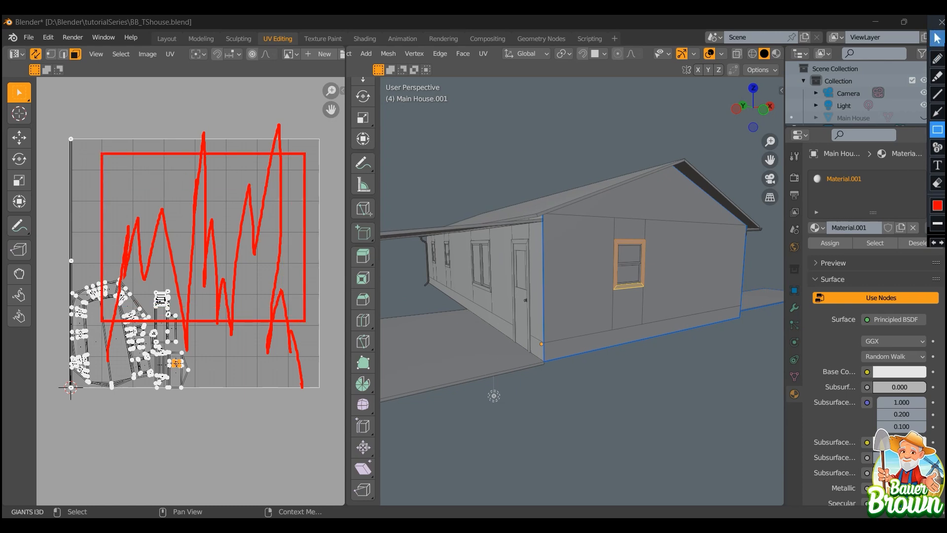
left_click(938, 39)
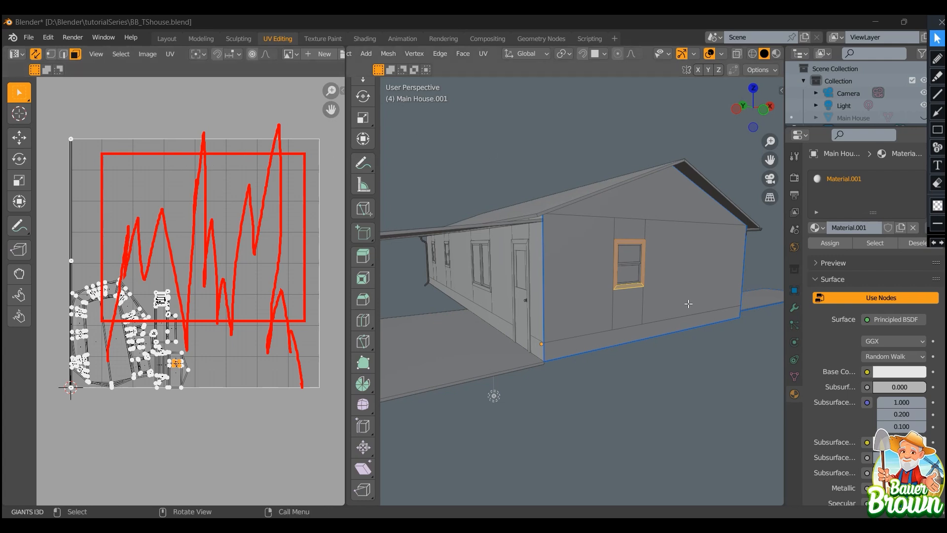
Select individual faces of the window frame in the 3D view to compare their UV positions
left_click(631, 244)
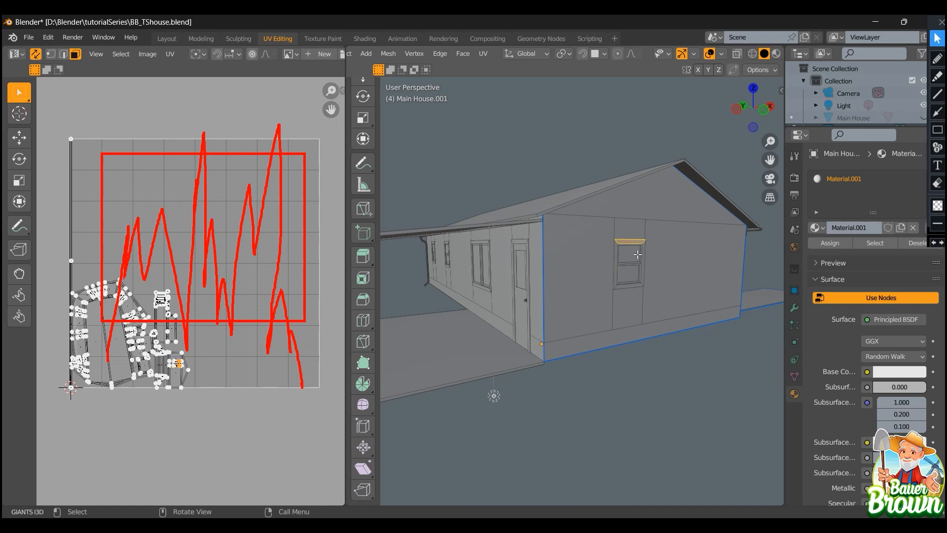
left_click(643, 266)
left_click(617, 259)
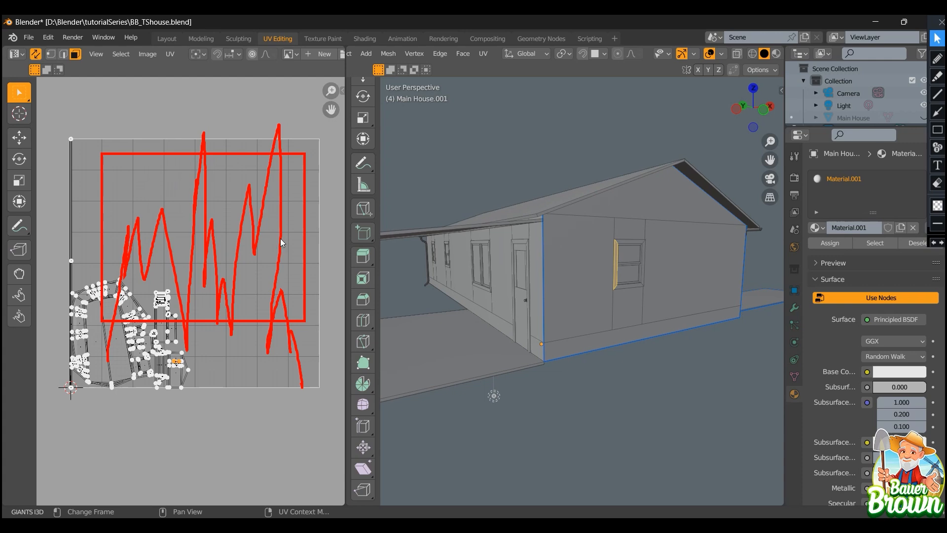
Erase the zigzag and rectangle annotations from the UV layout and return to the normal pointer
left_click(938, 183)
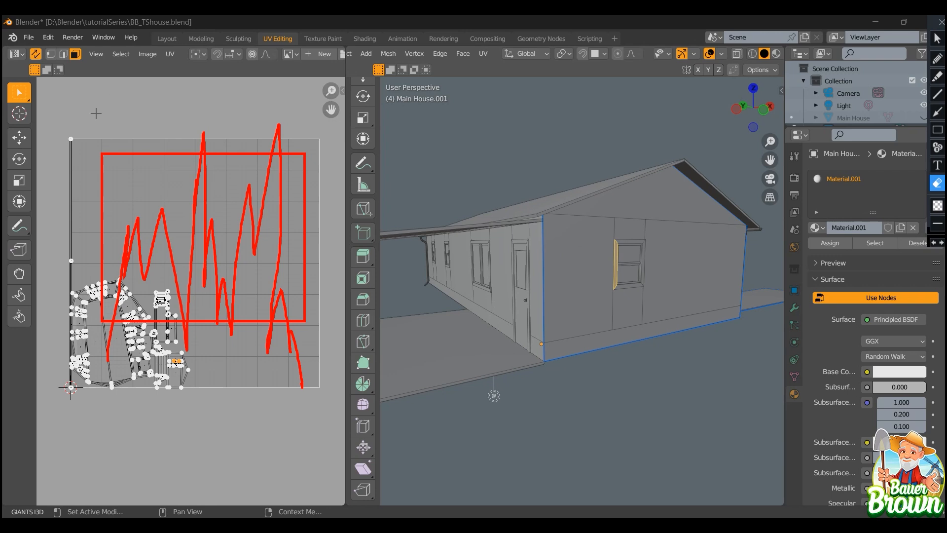
mouse_move(73, 106)
left_mouse_down()
mouse_move(280, 414)
mouse_move(326, 420)
left_mouse_up()
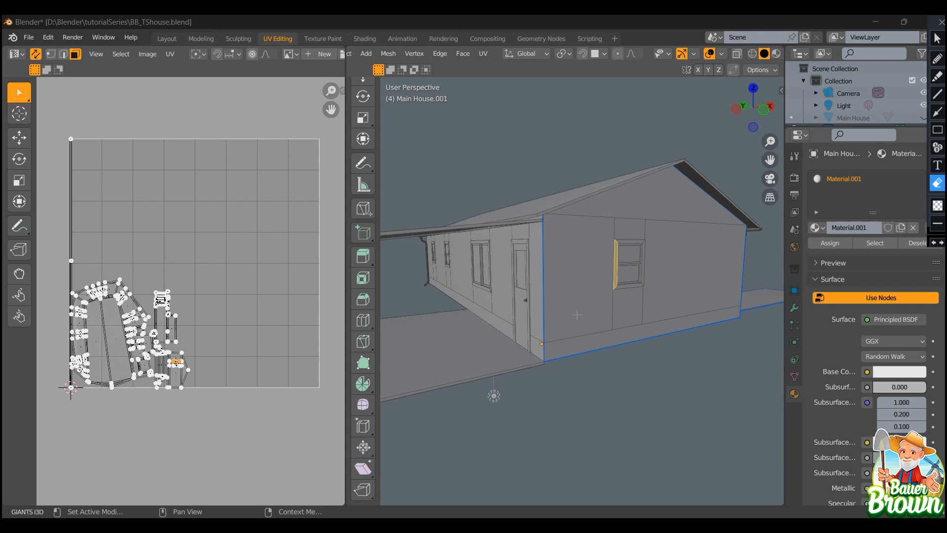
middle_click_drag(651, 313, 650, 313, "shift")
left_click(937, 39)
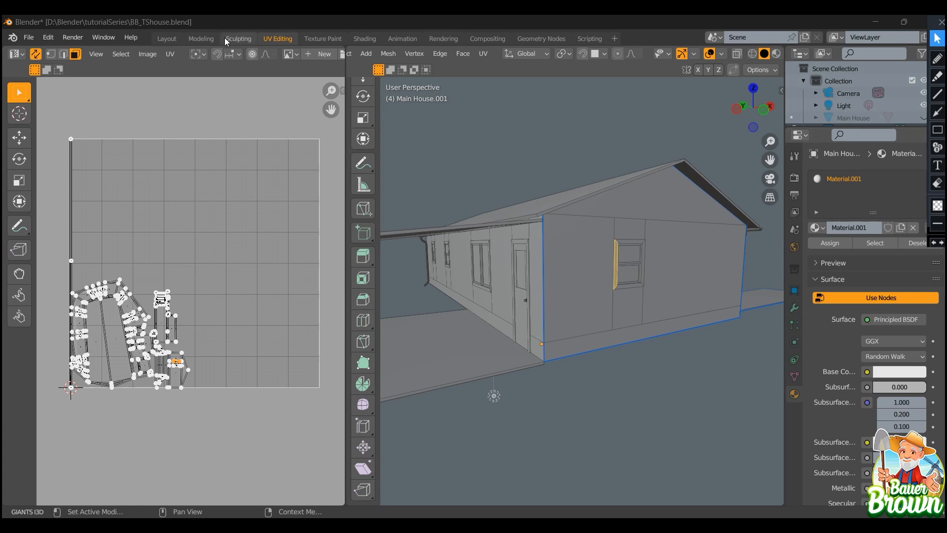
Return to the Modeling workspace and select an outer side face of the porch corner post's base block
left_click(211, 38)
scroll(505, 238, "down", 5)
mouse_move(449, 285)
middle_mouse_down("shift")
mouse_move(398, 296)
mouse_move(454, 272)
middle_mouse_up("shift")
middle_click_drag(305, 301, 358, 299)
middle_click_drag(289, 346, 349, 302, "shift")
scroll(415, 288, "up", 3)
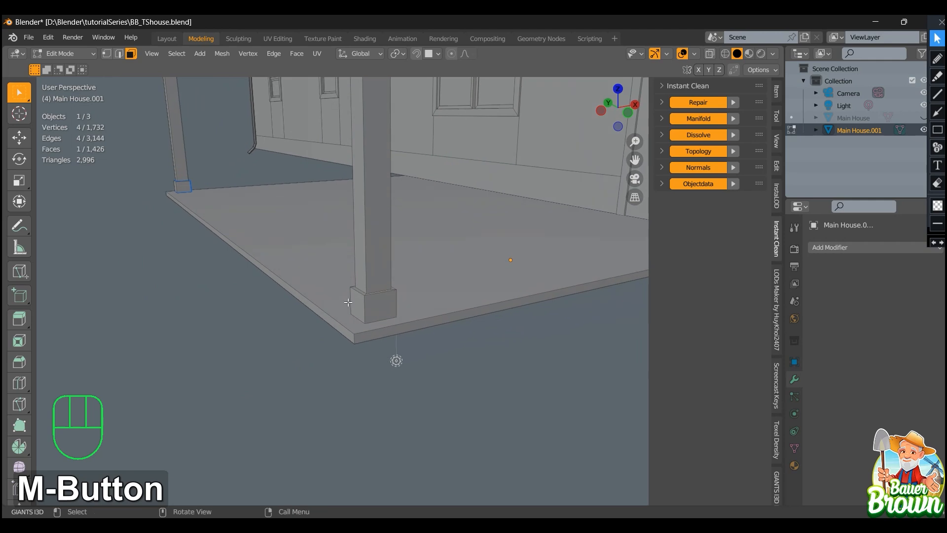
middle_click_drag(419, 337, 408, 344)
scroll(355, 323, "up", 4)
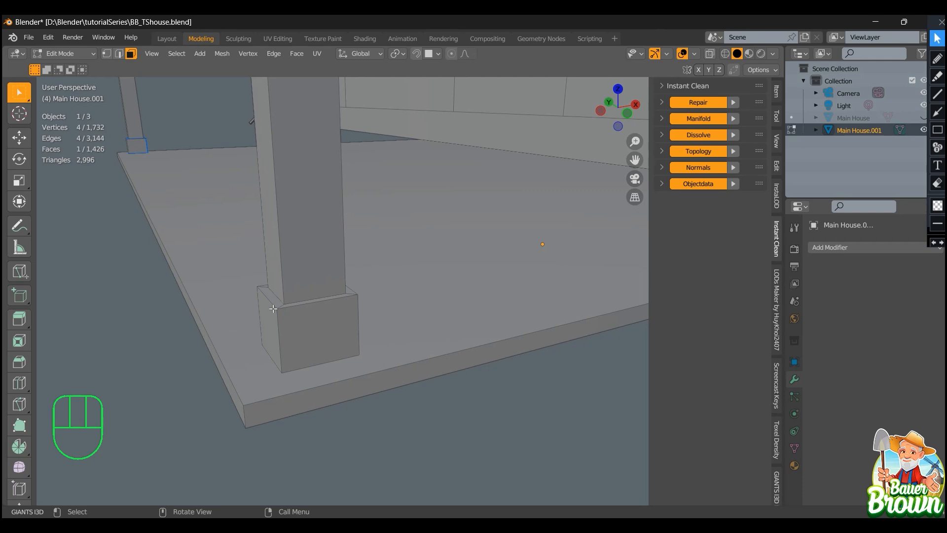
left_click(318, 330)
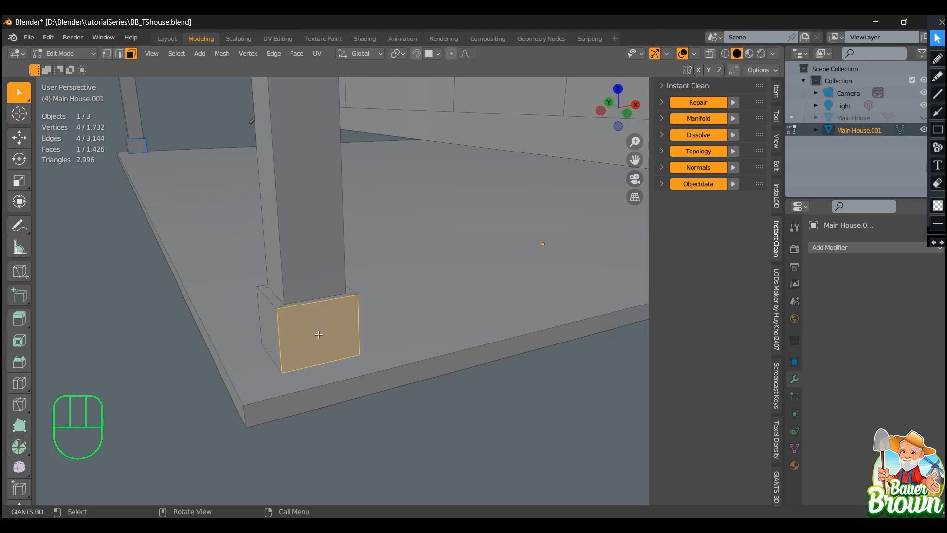
Examine the post's base block from several sides, selecting its side and top rim faces individually
middle_click_drag(319, 334, 241, 326)
left_click(260, 314)
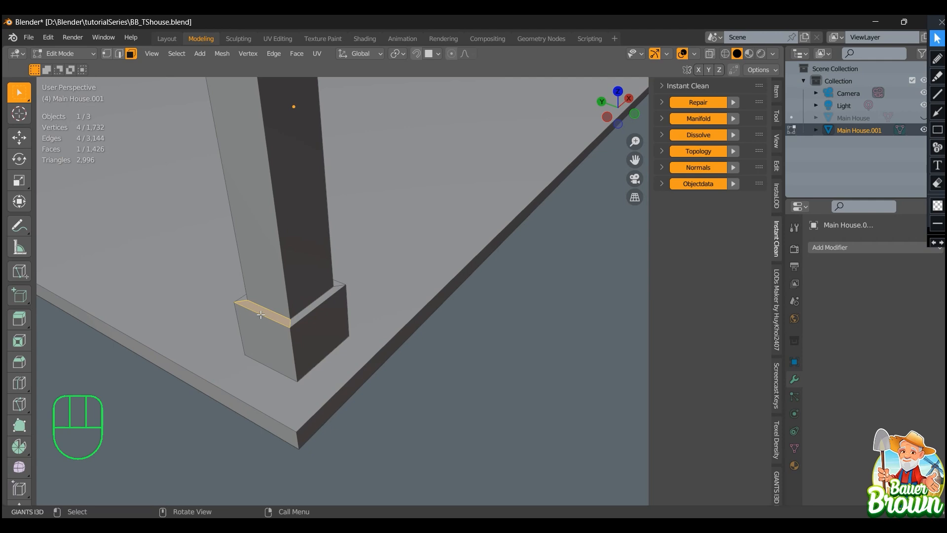
left_click(262, 344)
middle_click_drag(373, 360, 288, 348)
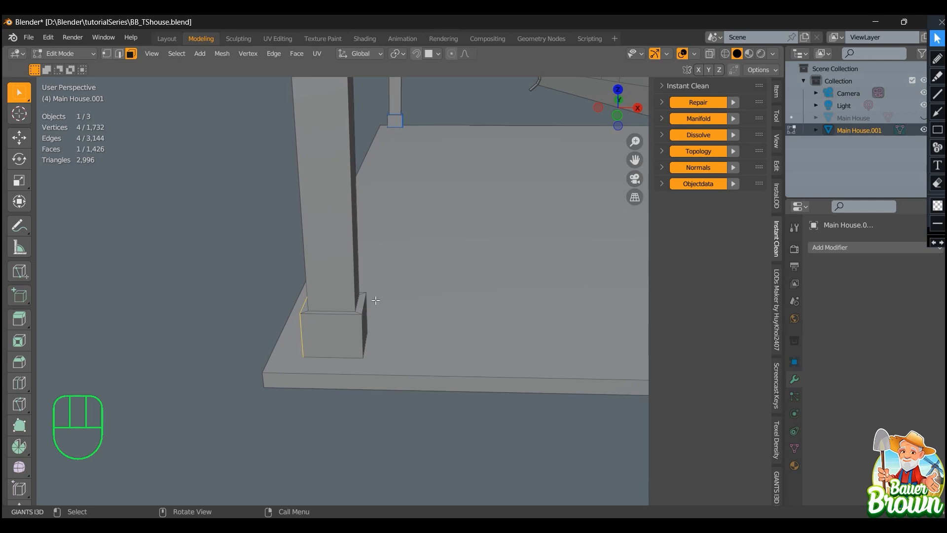
left_click(350, 329)
mouse_move(309, 419)
middle_mouse_down()
mouse_move(326, 399)
mouse_move(325, 412)
middle_mouse_up()
scroll(325, 411, "up", 3)
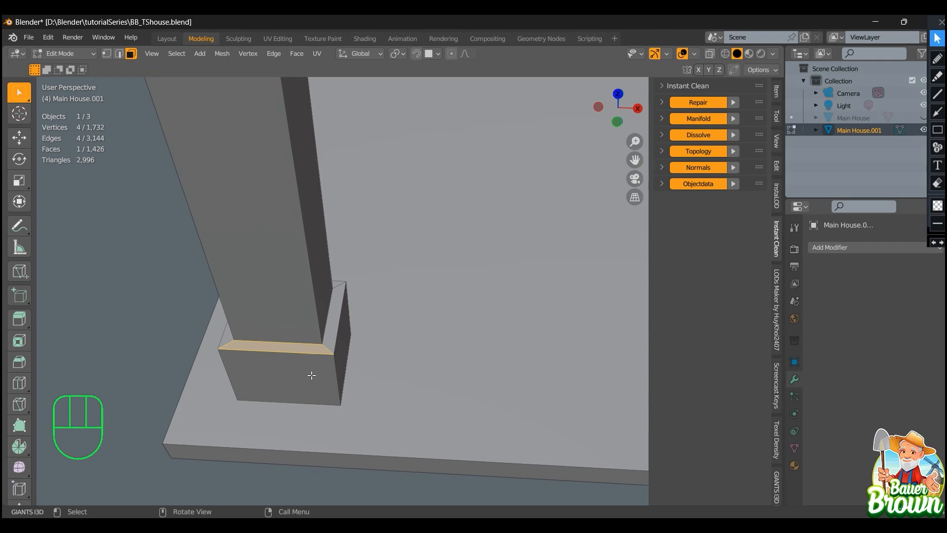
scroll(311, 375, "down", 1)
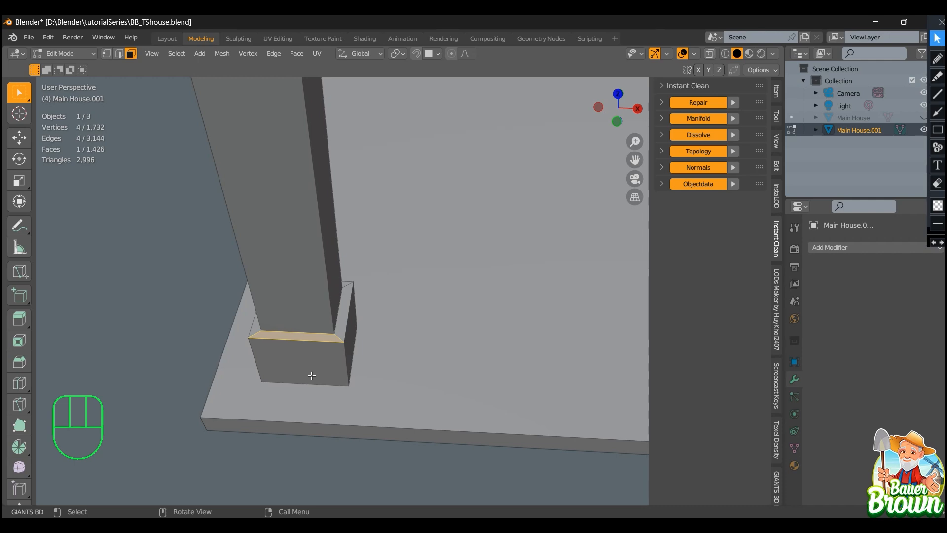
middle_click_drag(319, 380, 341, 369)
Mark a seam along the bottom edge loop of the porch corner post's base block
key("2")
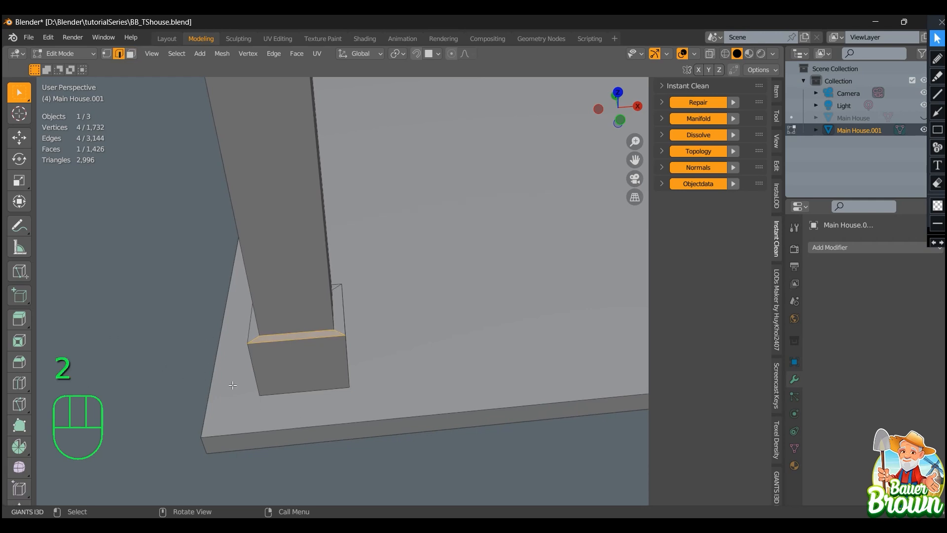
middle_click_drag(233, 384, 220, 385)
left_click(278, 395, "alt")
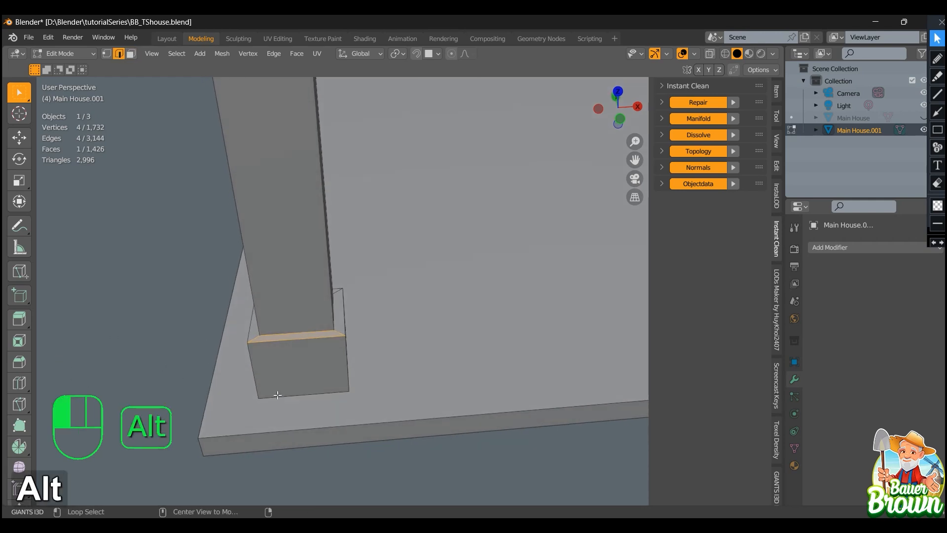
mouse_move(278, 395)
middle_mouse_down()
mouse_move(266, 408)
mouse_move(363, 396)
mouse_move(290, 408)
mouse_move(275, 394)
mouse_move(334, 386)
mouse_move(348, 396)
mouse_move(327, 393)
mouse_move(414, 402)
mouse_move(369, 402)
mouse_move(408, 380)
middle_mouse_up()
key("shift+z")
key("shift+z")
right_click(407, 380)
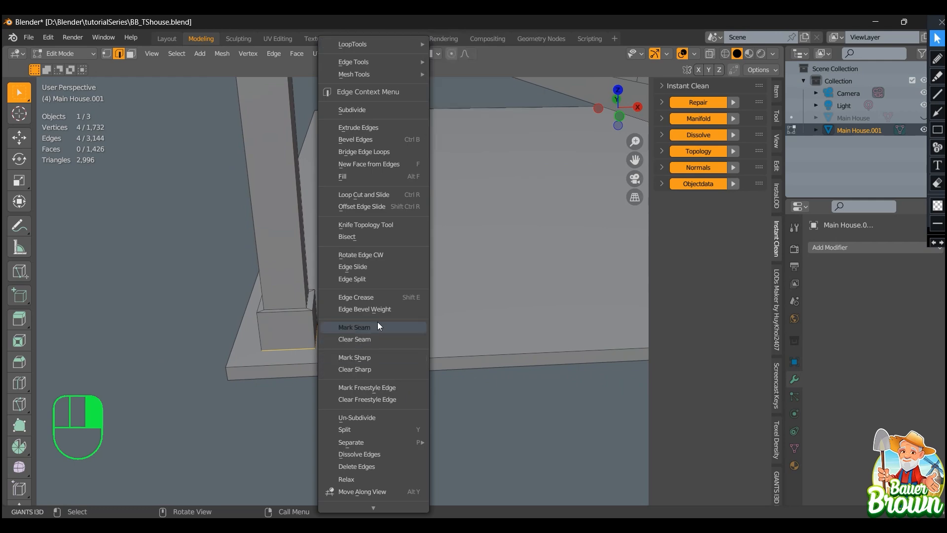
right_click_drag(378, 324, 377, 324)
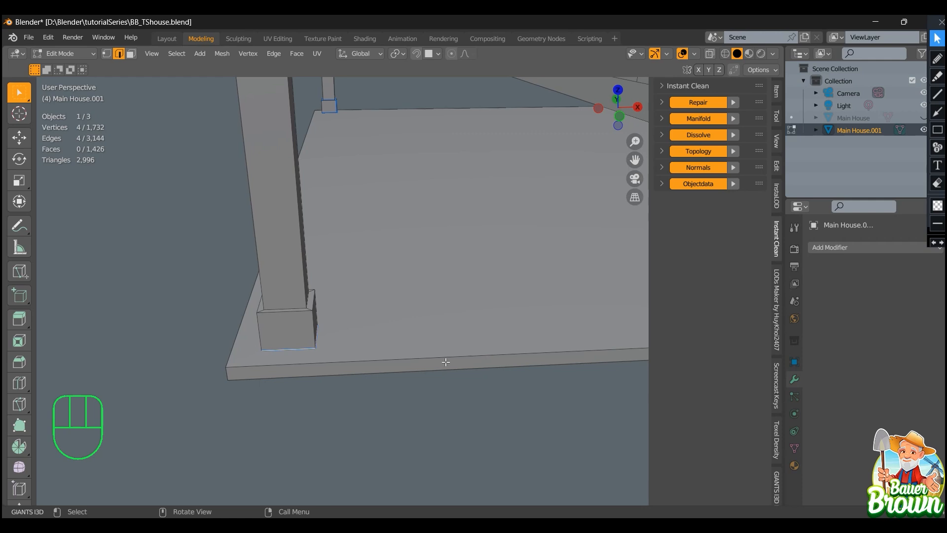
Mark a seam along the inner rim edge loop where the porch corner post meets its base block
middle_click_drag(340, 365, 320, 389)
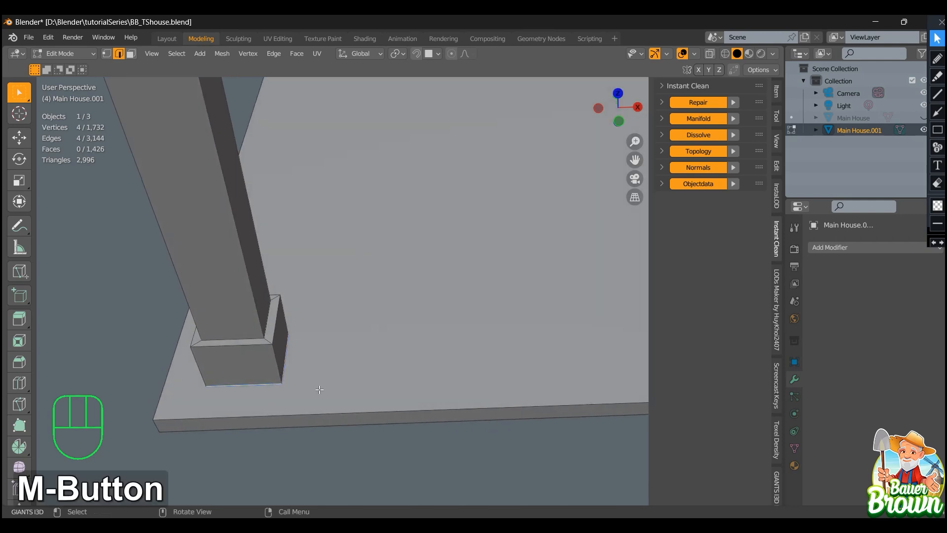
left_click(239, 334, "alt")
key("shift+z")
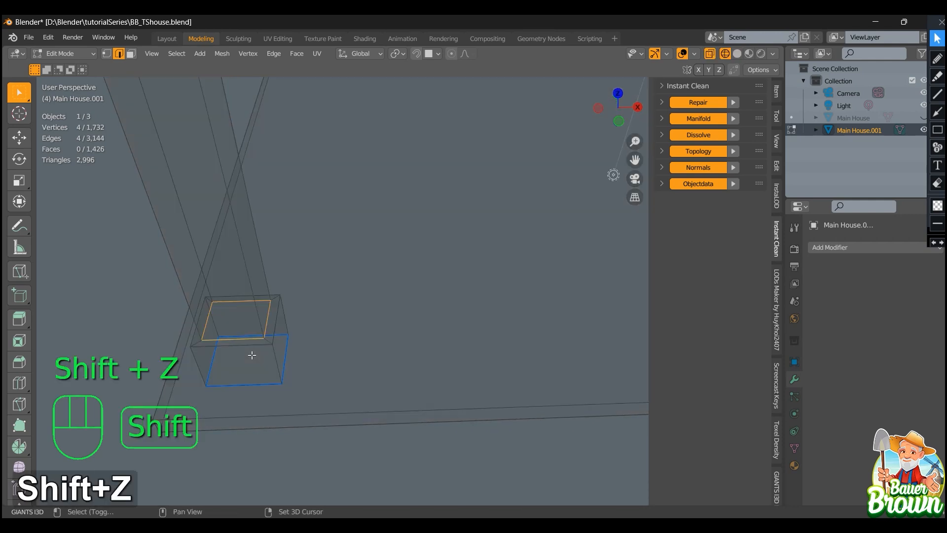
mouse_move(255, 381)
middle_mouse_down()
mouse_move(313, 372)
mouse_move(296, 299)
mouse_move(359, 377)
mouse_move(357, 327)
middle_mouse_up()
key("shift+z")
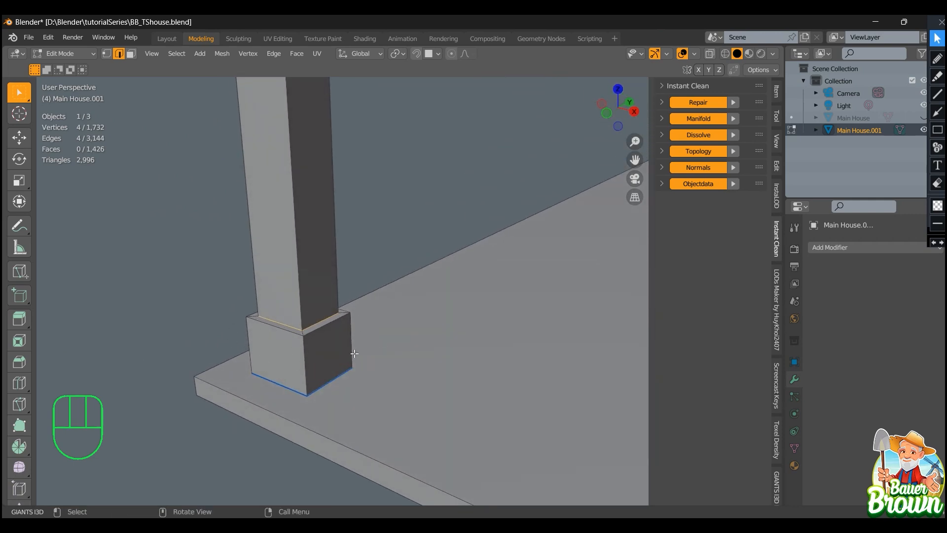
middle_click_drag(240, 413, 321, 387)
middle_click_drag(380, 363, 312, 327)
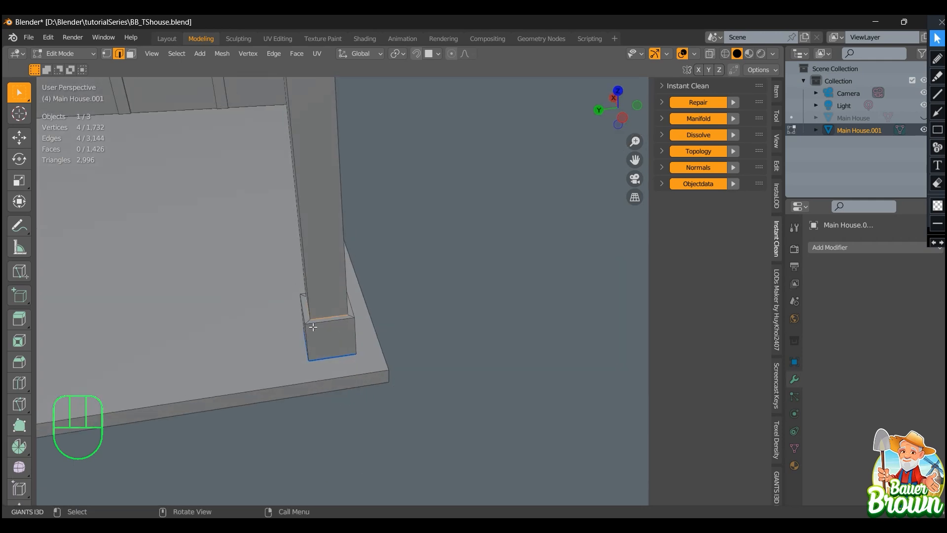
middle_click_drag(400, 326, 328, 364)
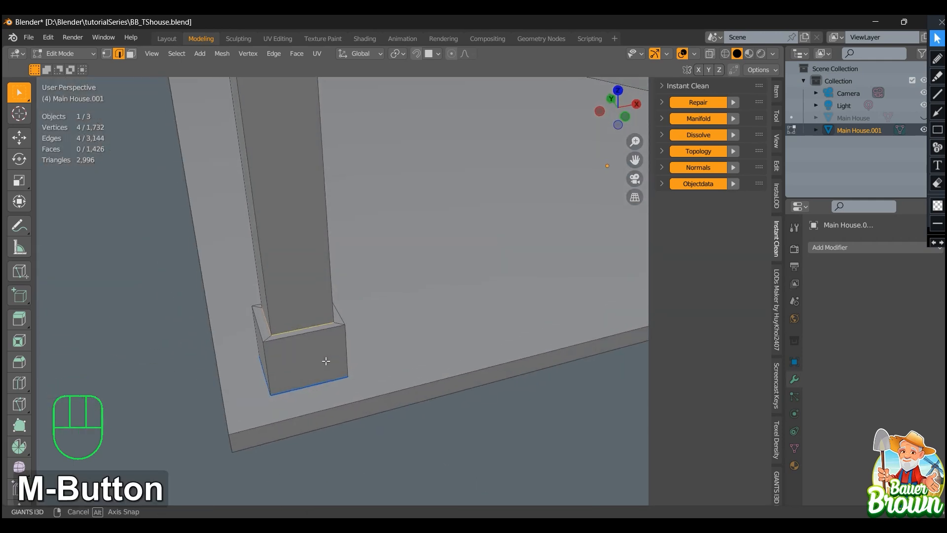
key("u")
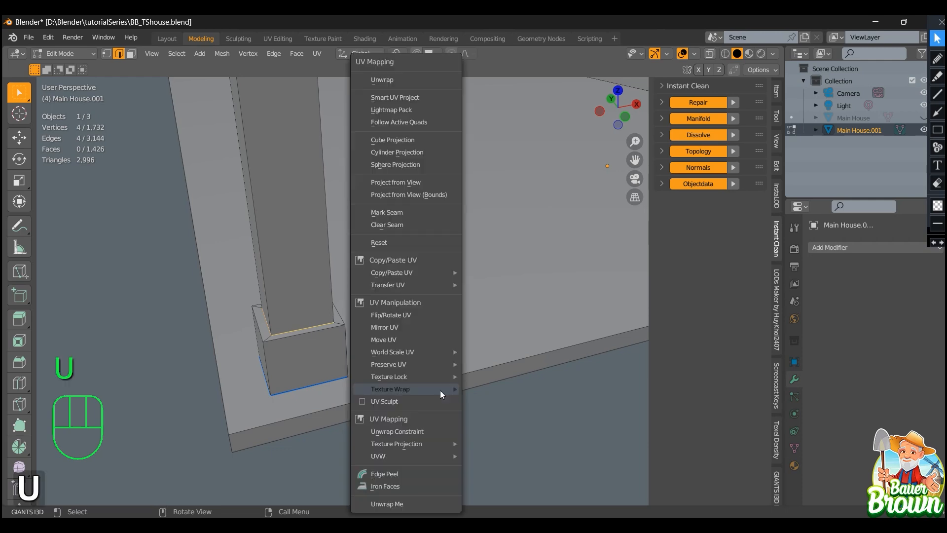
middle_click(441, 390)
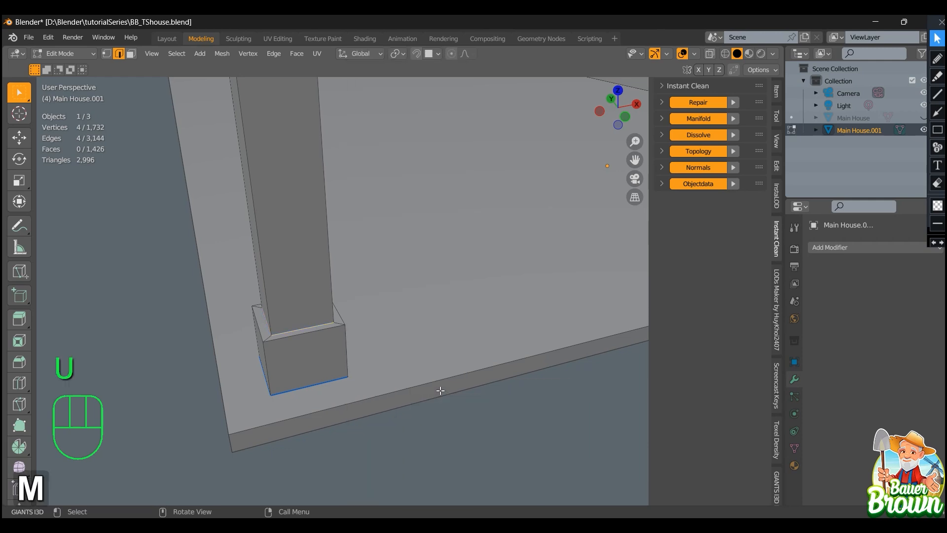
Mark a seam on the base block's vertical corner edge that faces the inside of the porch
mouse_move(415, 388)
middle_mouse_down()
mouse_move(430, 400)
mouse_move(389, 366)
mouse_move(300, 377)
mouse_move(360, 378)
mouse_move(377, 391)
mouse_move(429, 377)
mouse_move(455, 383)
mouse_move(413, 378)
middle_mouse_up()
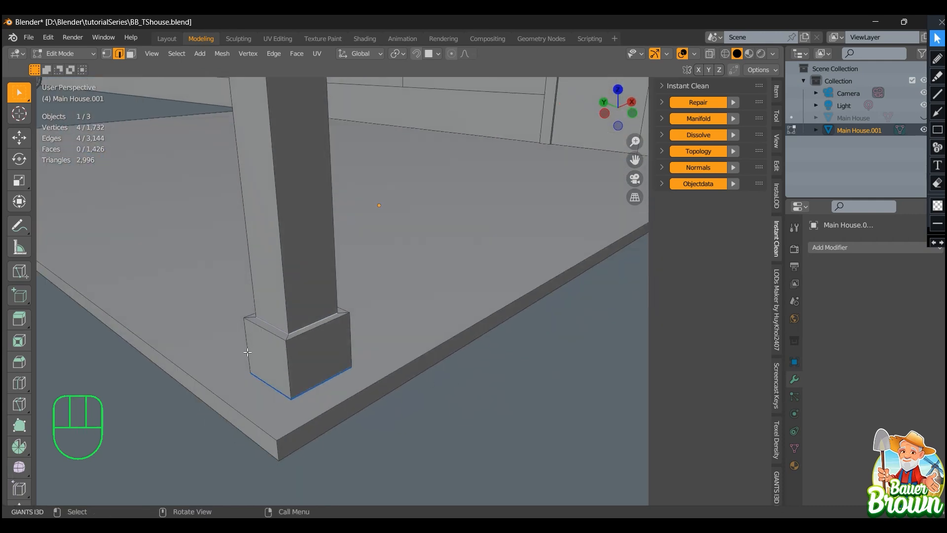
middle_click_drag(296, 363, 318, 370)
left_click(343, 341)
key("u")
key("m")
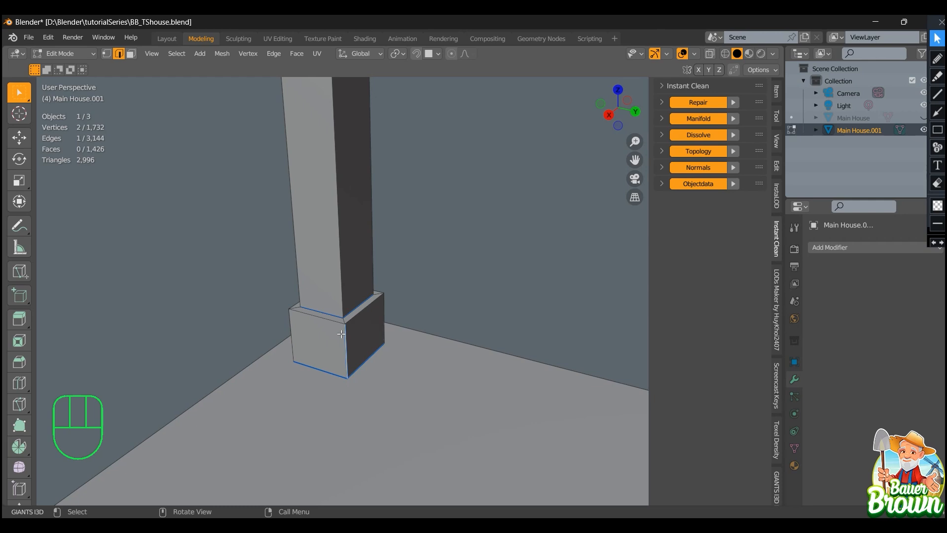
Inspect the base block's seams from several sides, selecting individual edges and one sloped face of its top rim
mouse_move(340, 369)
middle_mouse_down()
mouse_move(323, 364)
mouse_move(349, 366)
middle_mouse_up()
left_click(274, 360)
middle_click_drag(203, 361, 288, 378)
left_click(135, 375)
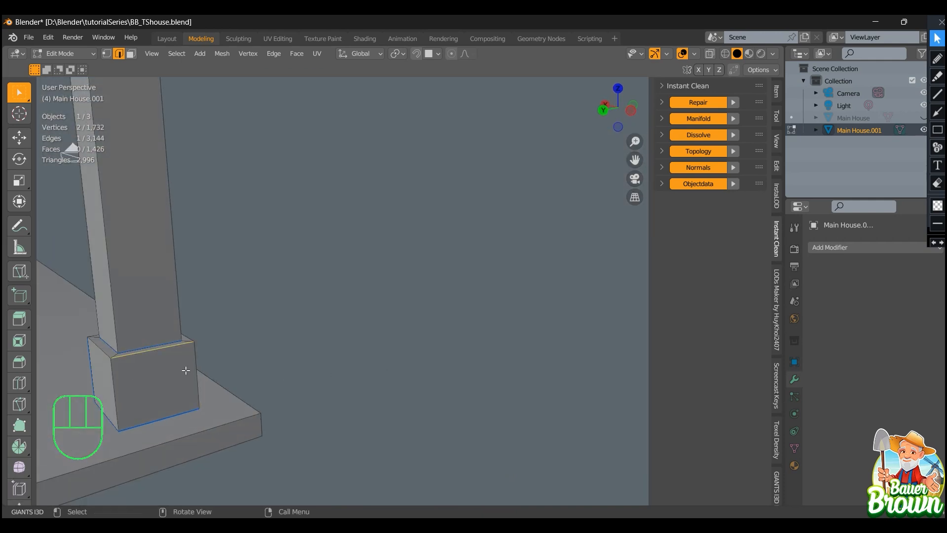
left_click(121, 378)
middle_click_drag(120, 378, 307, 392)
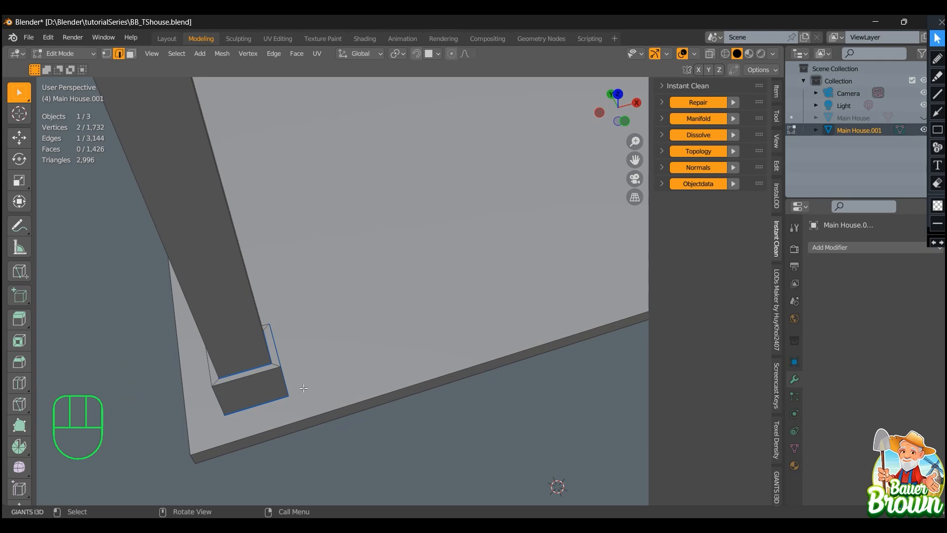
middle_click_drag(353, 391, 414, 365)
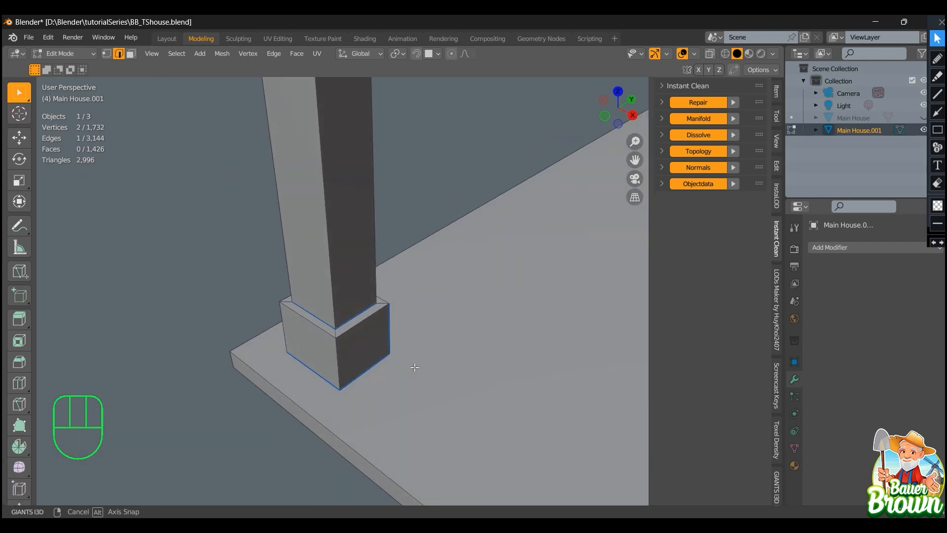
key("3")
left_click(363, 320)
middle_click_drag(375, 328, 356, 391)
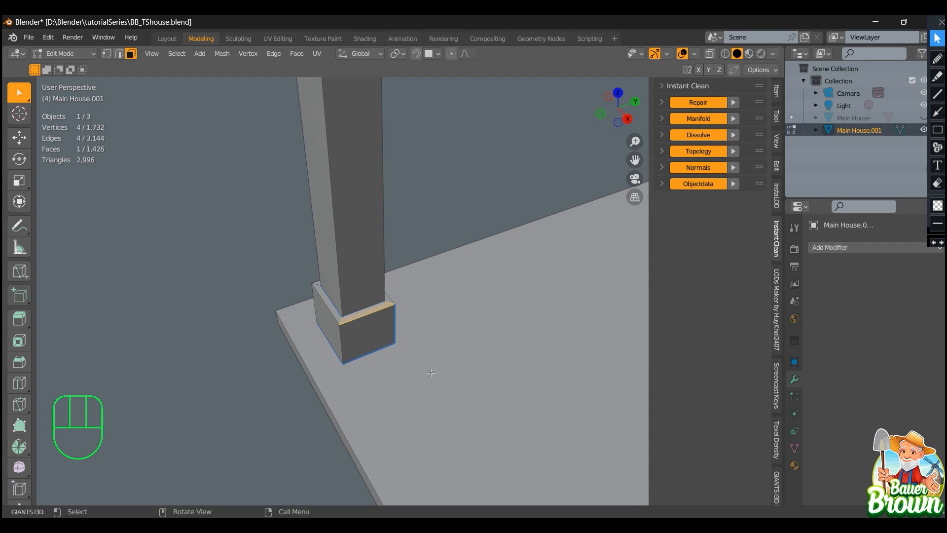
Sketch a red strip of three connected squares across the post, erase it and return to the normal pointer
left_click(937, 62)
mouse_move(199, 254)
left_mouse_down()
mouse_move(207, 290)
mouse_move(199, 254)
mouse_move(257, 265)
mouse_move(239, 292)
mouse_move(208, 297)
left_mouse_up()
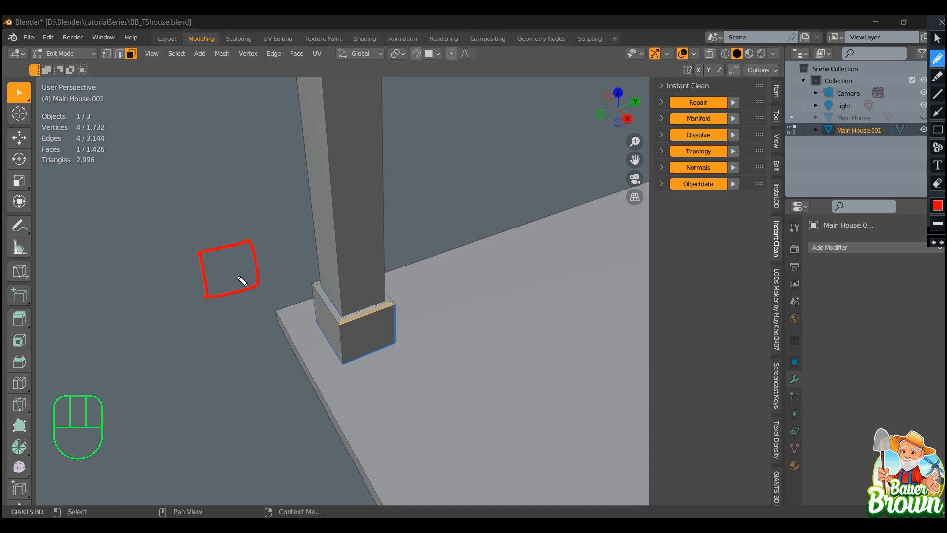
mouse_move(250, 240)
left_mouse_down()
mouse_move(313, 228)
mouse_move(321, 261)
mouse_move(259, 284)
left_mouse_up()
mouse_move(313, 228)
left_mouse_down()
mouse_move(333, 224)
mouse_move(380, 243)
mouse_move(321, 262)
left_mouse_up()
left_click(938, 184)
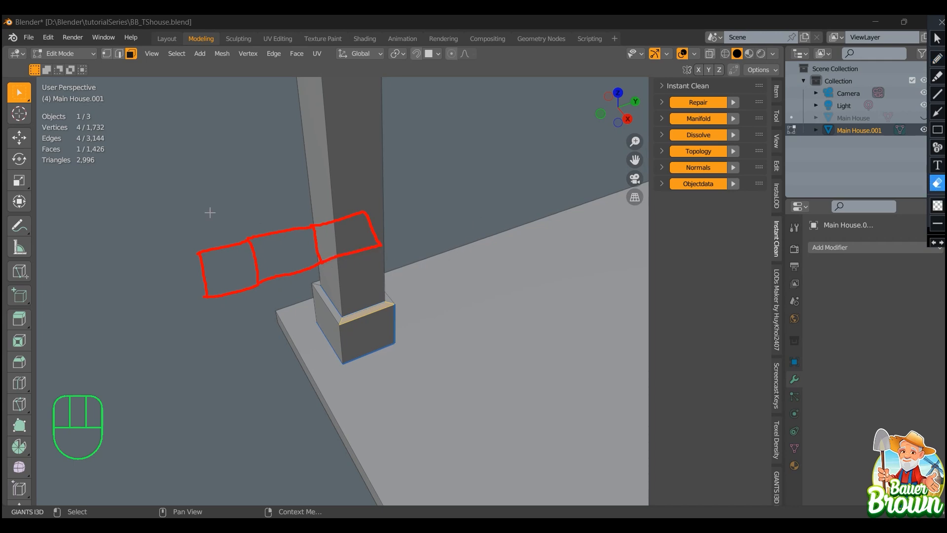
left_click_drag(151, 228, 443, 307)
left_click_drag(205, 175, 468, 305)
left_click(937, 38)
Select the two short diagonal corner edges at the ends of the base block's sloped rim face
mouse_move(339, 312)
middle_mouse_down()
mouse_move(345, 331)
mouse_move(324, 363)
mouse_move(299, 344)
mouse_move(302, 330)
middle_mouse_up()
scroll(322, 367, "up", 3)
middle_click_drag(302, 330, 342, 315, "shift")
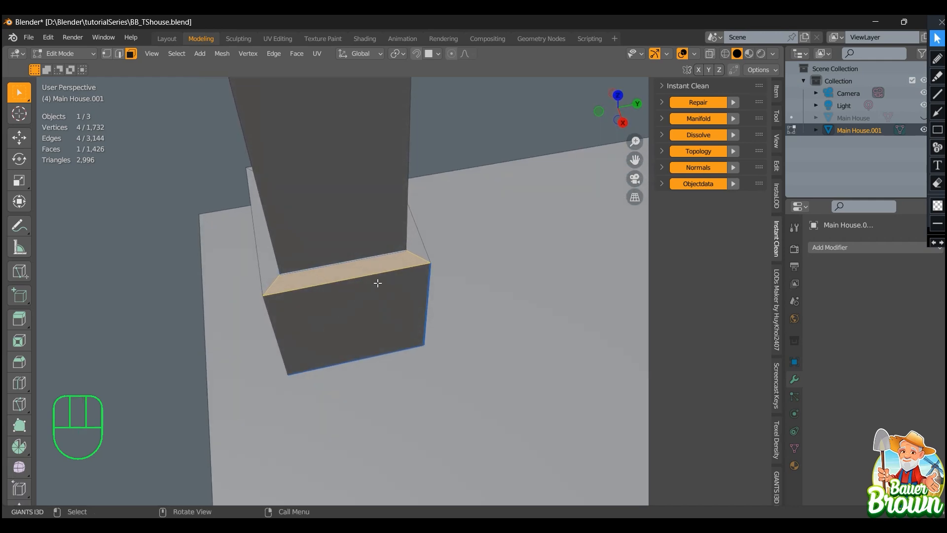
key("2")
left_click(417, 256)
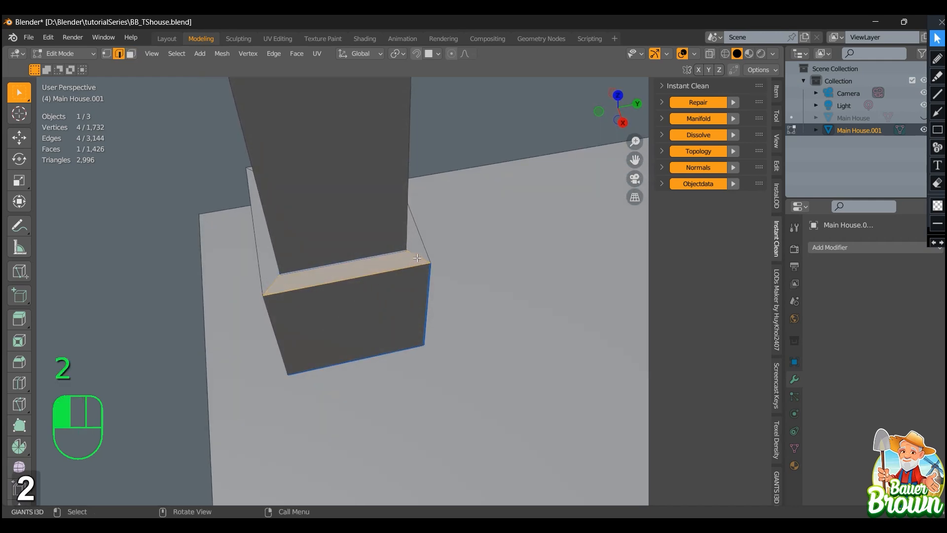
left_click(273, 283, "shift")
middle_click_drag(286, 324, 341, 283)
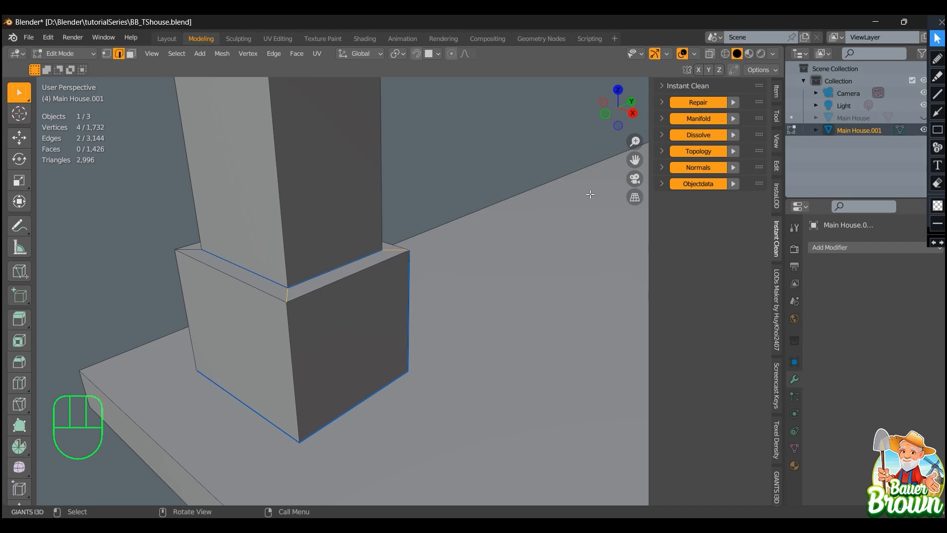
Annotate the base block with a red curved arrow over the rim and an outlined side face with its rim flap attached
left_click(937, 58)
mouse_move(330, 268)
left_mouse_down()
mouse_move(346, 243)
mouse_move(411, 247)
mouse_move(388, 257)
left_mouse_up()
left_click(937, 183)
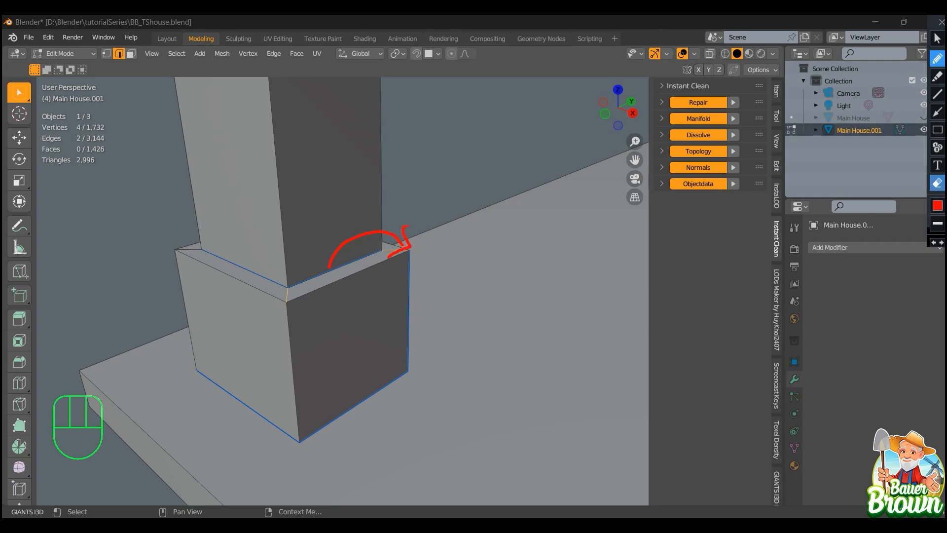
left_click(937, 77)
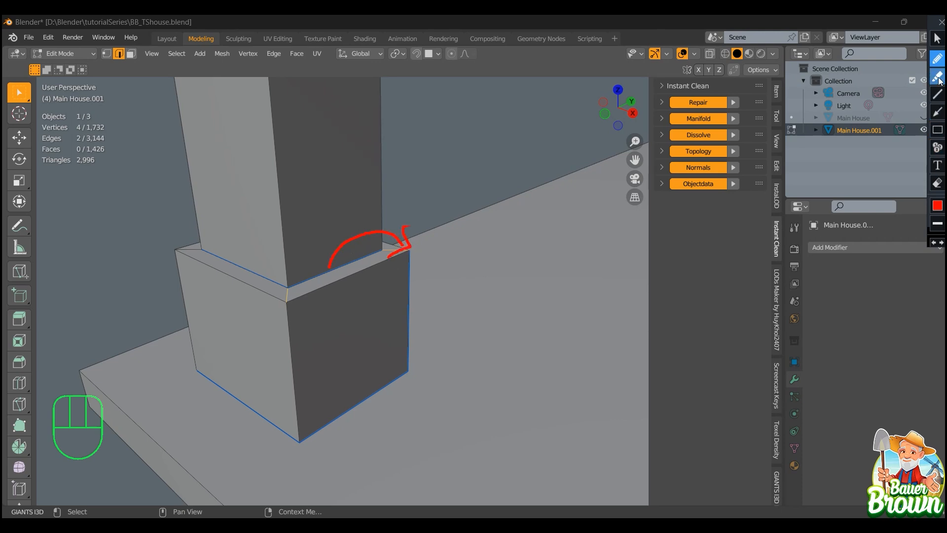
mouse_move(380, 299)
left_mouse_down()
mouse_move(482, 301)
mouse_move(496, 345)
left_mouse_up()
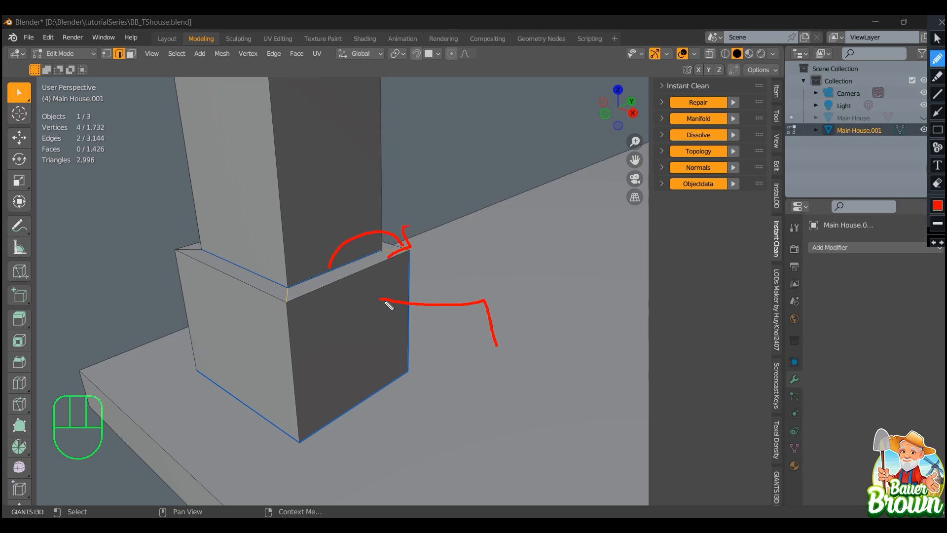
mouse_move(386, 302)
left_mouse_down()
mouse_move(405, 380)
mouse_move(492, 377)
mouse_move(497, 340)
left_mouse_up()
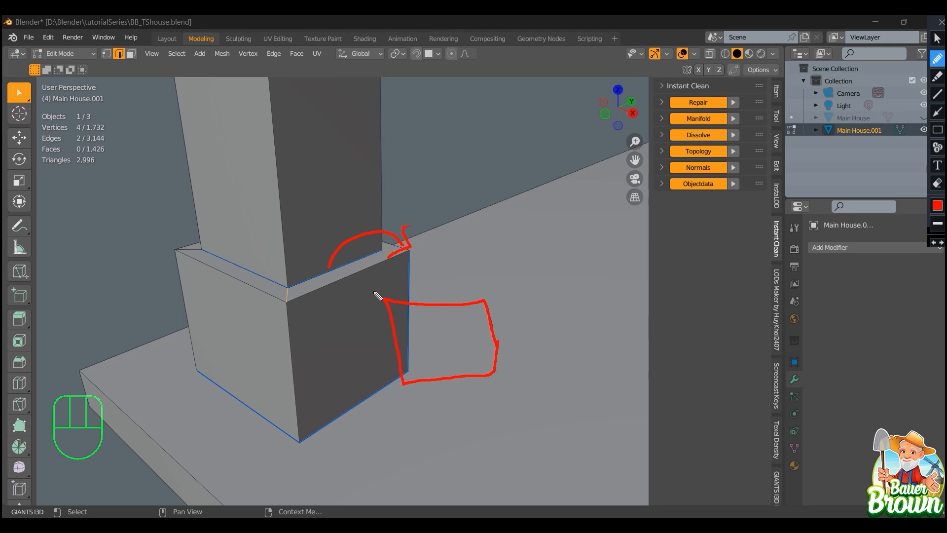
left_click_drag(391, 302, 400, 283)
mouse_move(486, 301)
left_mouse_down()
mouse_move(463, 282)
mouse_move(395, 279)
left_mouse_up()
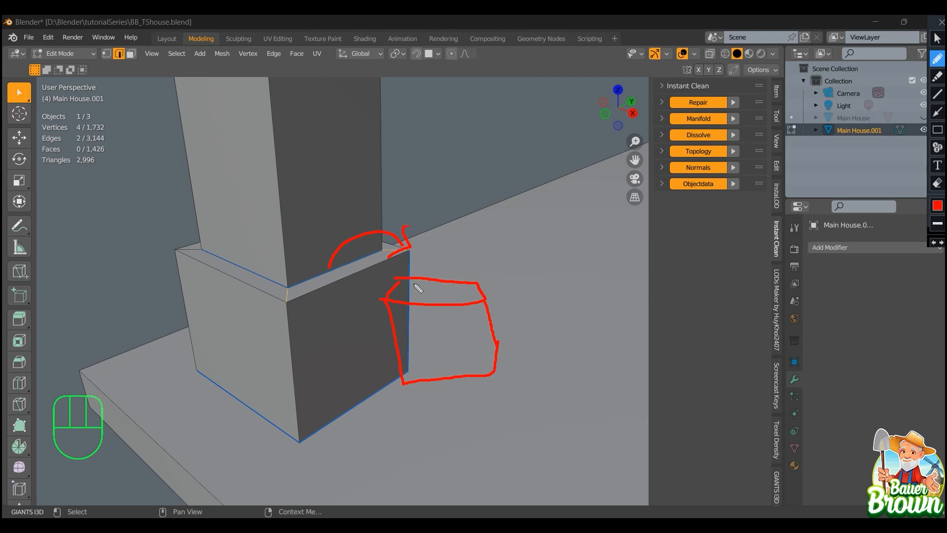
Erase the arrow and face outline annotations and return to the normal pointer
left_click(933, 186)
left_click_drag(259, 206, 523, 411)
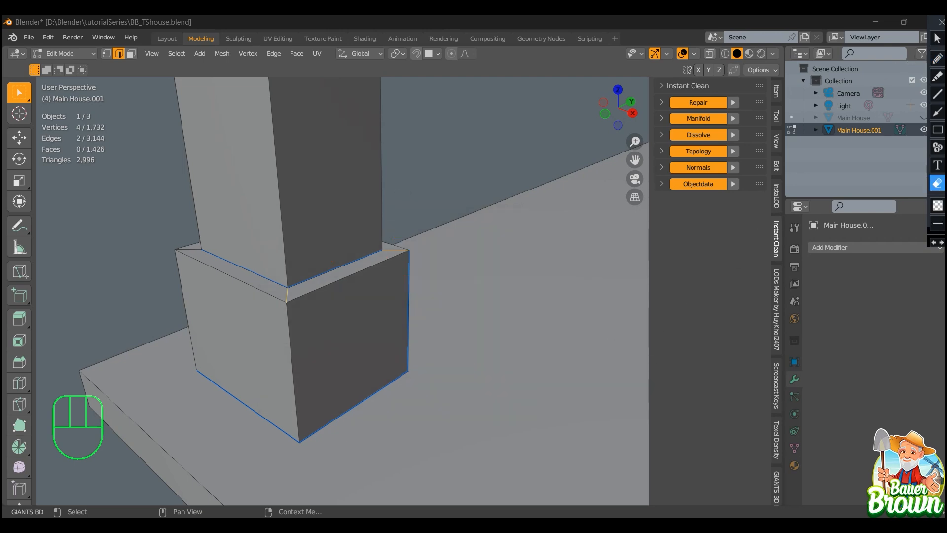
left_click(934, 40)
Mark seams on the short diagonal corner edges of the base block's top rim
mouse_move(353, 293)
middle_mouse_down()
mouse_move(379, 318)
mouse_move(324, 362)
mouse_move(331, 350)
mouse_move(355, 364)
middle_mouse_up()
left_click(314, 346)
middle_click_drag(288, 377, 356, 387)
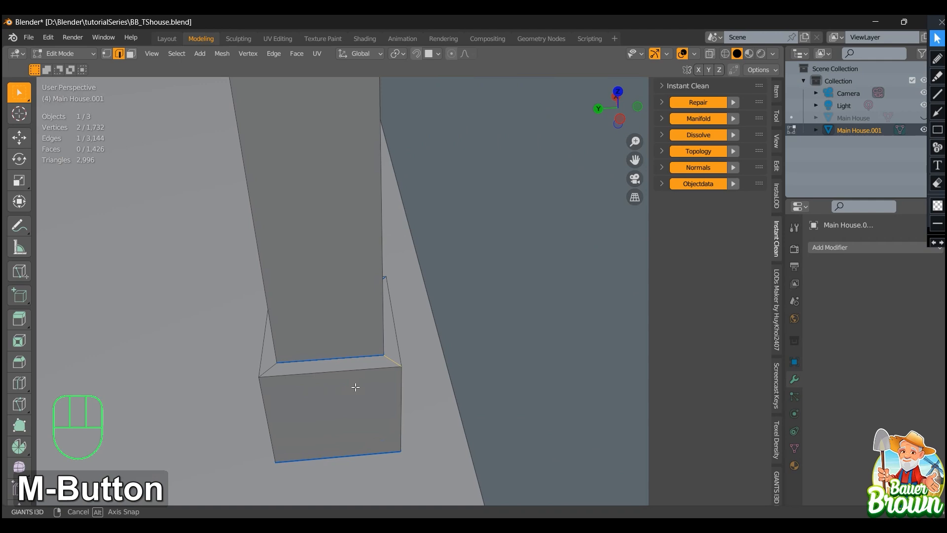
left_click(267, 371, "shift")
key("u")
middle_click_drag(330, 359, 336, 379)
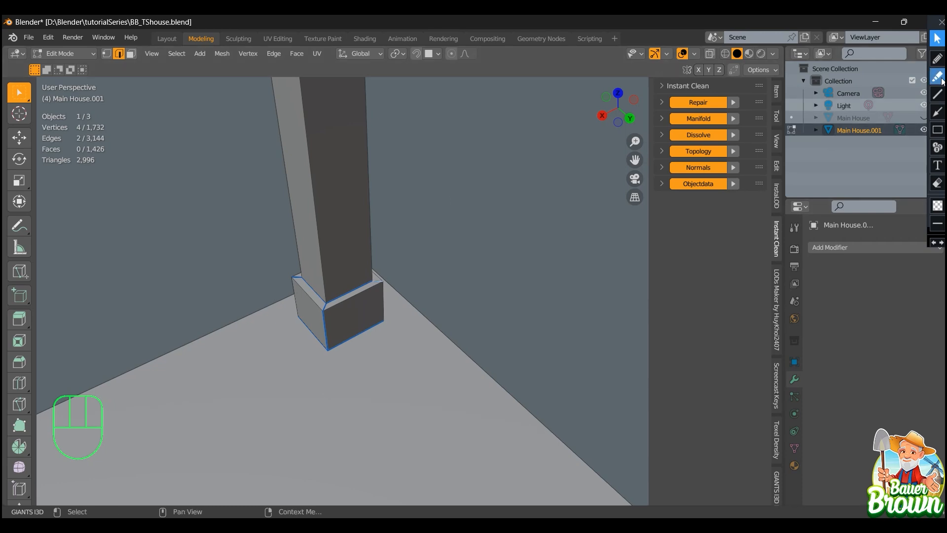
Sketch the base block's unfolded layout in red as four connected side faces, each with a separate rim flap on top
left_click(938, 59)
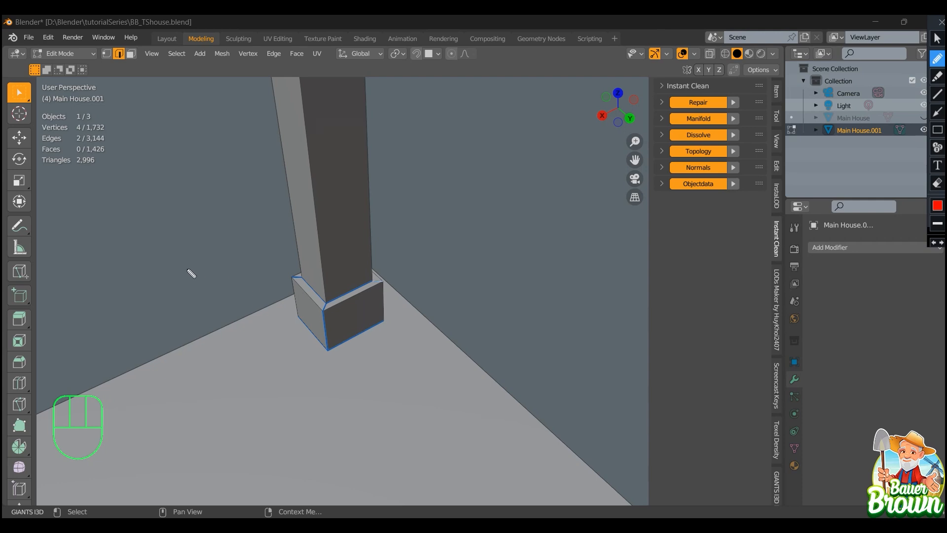
left_click_drag(187, 269, 465, 251)
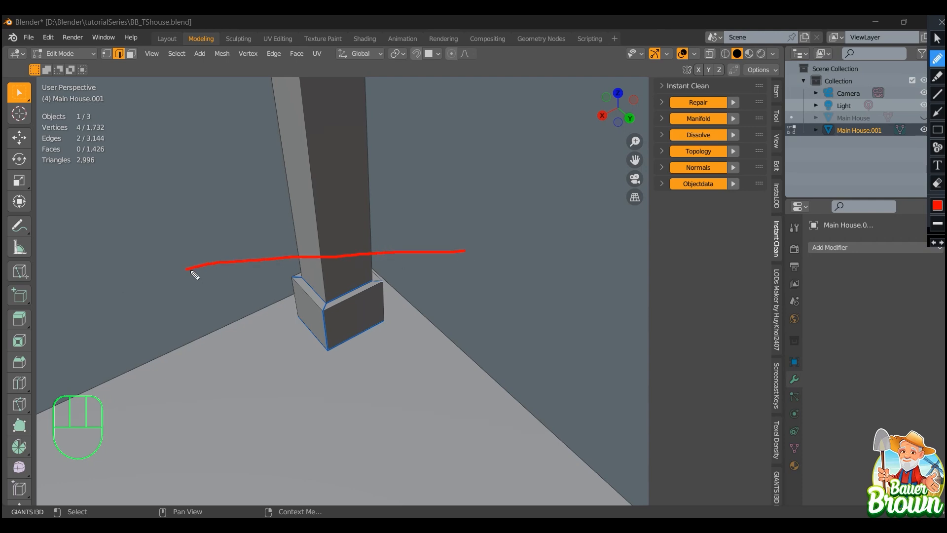
mouse_move(192, 272)
left_mouse_down()
mouse_move(195, 345)
mouse_move(428, 334)
mouse_move(463, 292)
mouse_move(466, 252)
left_mouse_up()
left_click_drag(262, 261, 261, 338)
left_click_drag(324, 257, 325, 336)
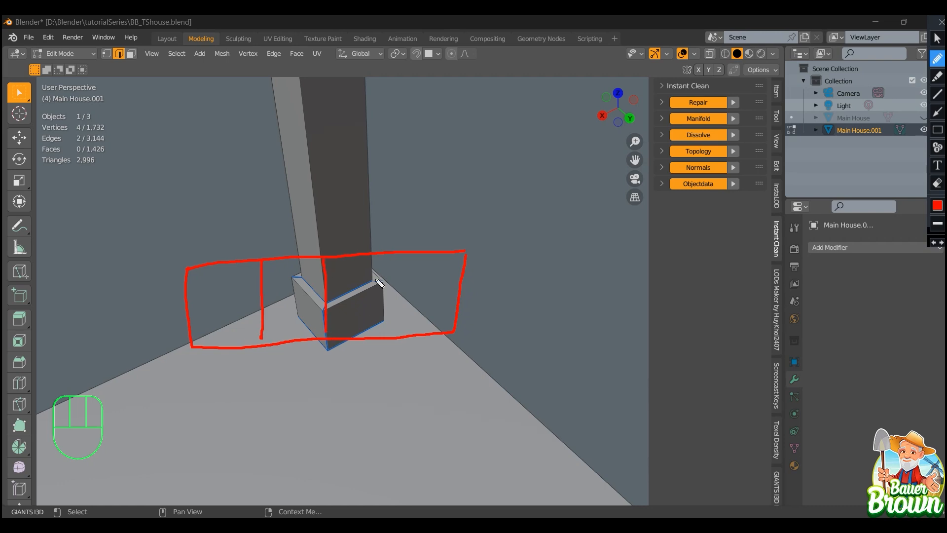
left_click_drag(392, 256, 392, 337)
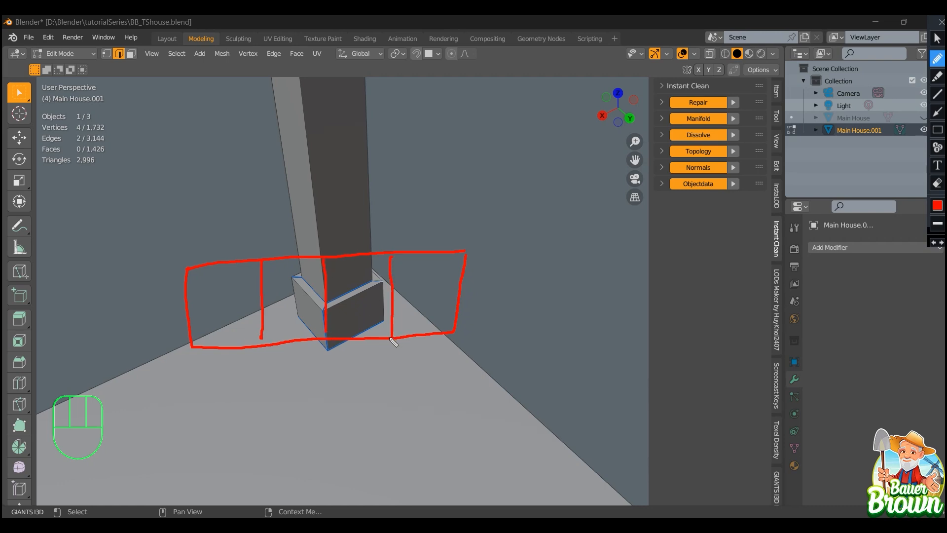
left_click_drag(189, 268, 204, 250)
mouse_move(259, 258)
left_mouse_down()
mouse_move(239, 248)
mouse_move(203, 250)
left_mouse_up()
mouse_move(261, 258)
left_mouse_down()
mouse_move(285, 243)
mouse_move(322, 256)
mouse_move(339, 240)
mouse_move(423, 239)
mouse_move(413, 233)
left_mouse_up()
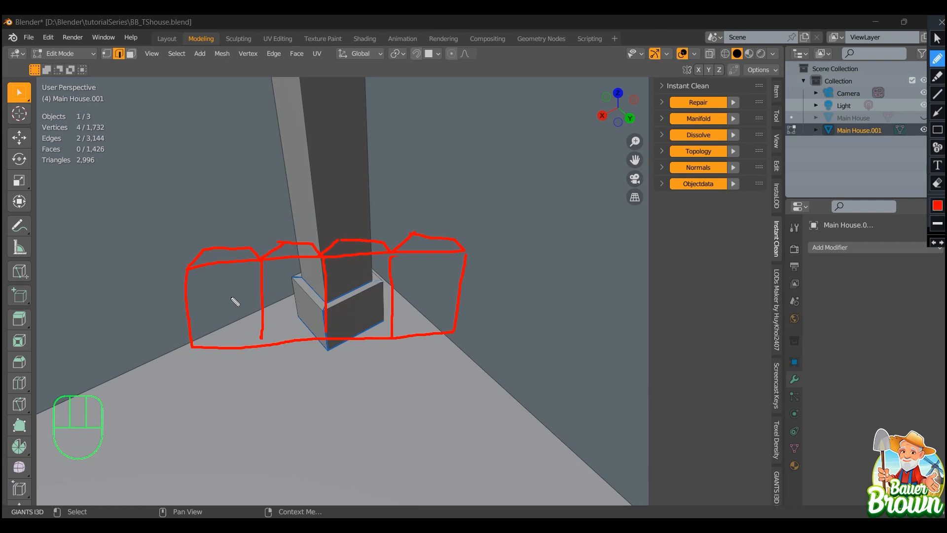
Draw zigzag lines across the joints between the sketched side faces and erase the whole layout sketch
mouse_move(228, 284)
left_mouse_down()
mouse_move(254, 290)
mouse_move(204, 311)
left_mouse_up()
mouse_move(302, 285)
left_mouse_down()
mouse_move(355, 282)
mouse_move(272, 322)
left_mouse_up()
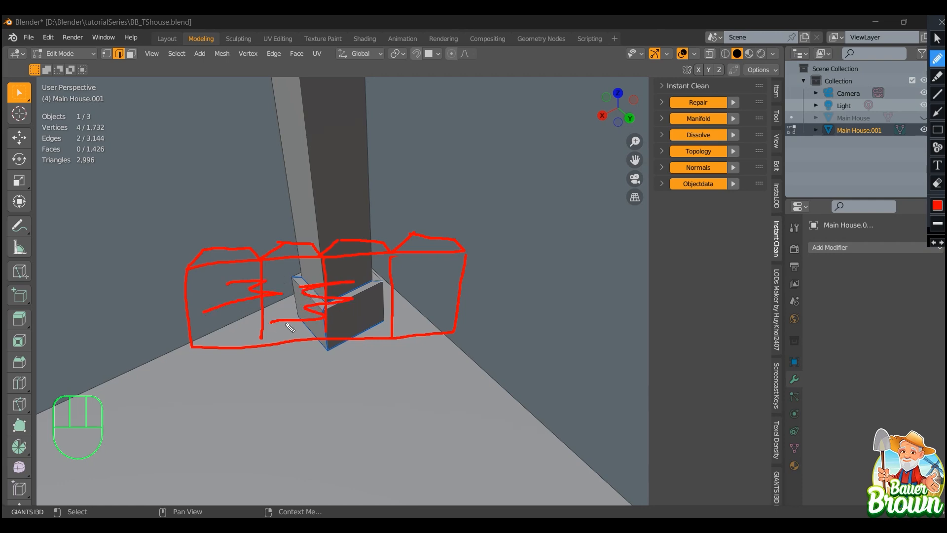
mouse_move(378, 271)
left_mouse_down()
mouse_move(428, 292)
mouse_move(335, 312)
left_mouse_up()
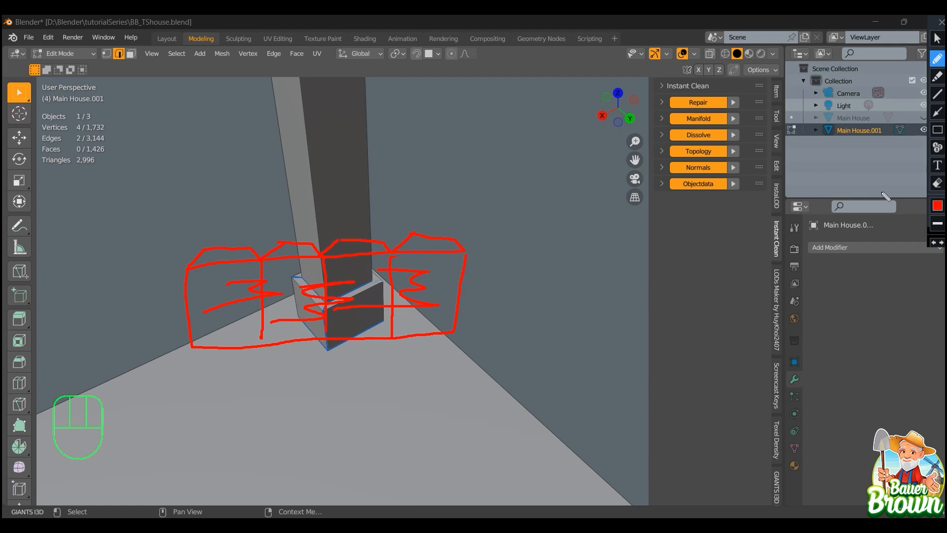
left_click(938, 183)
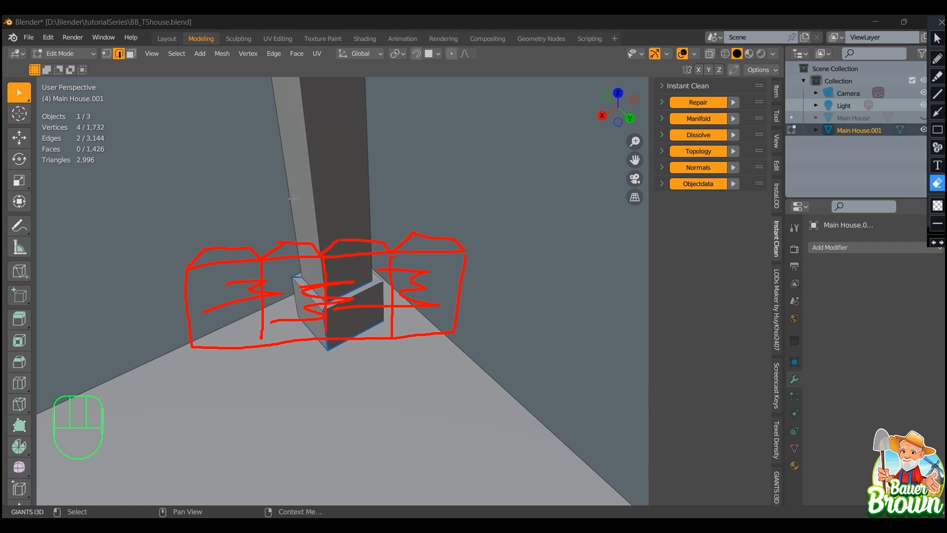
mouse_move(161, 201)
left_mouse_down()
mouse_move(529, 370)
mouse_move(528, 386)
left_mouse_up()
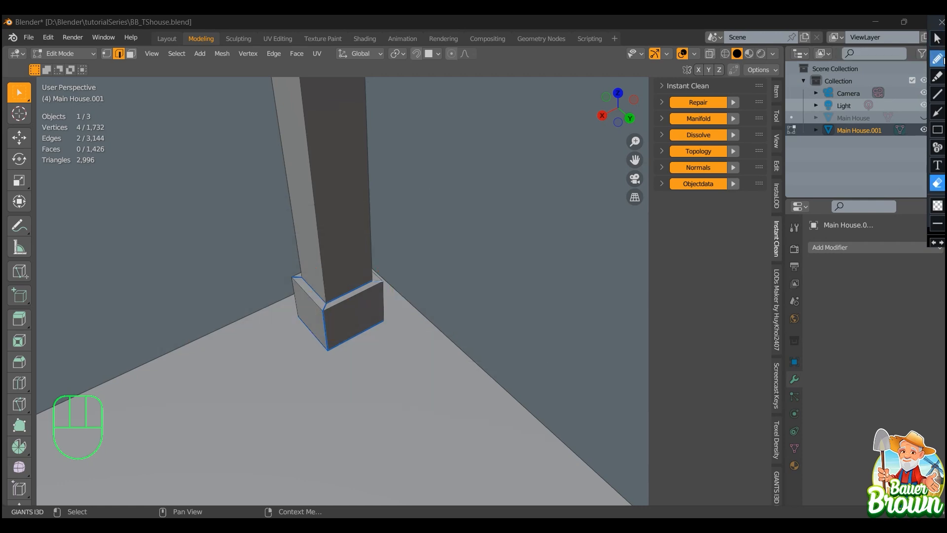
Open the UV Editing workspace, select a side face of the front porch post's base block, and frame that face in the UV layout
left_click(937, 38)
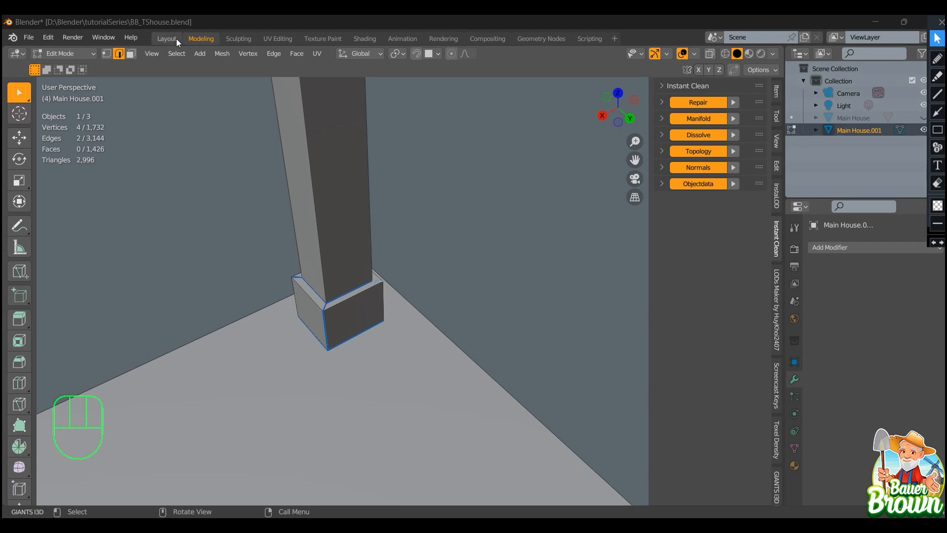
left_click(275, 38)
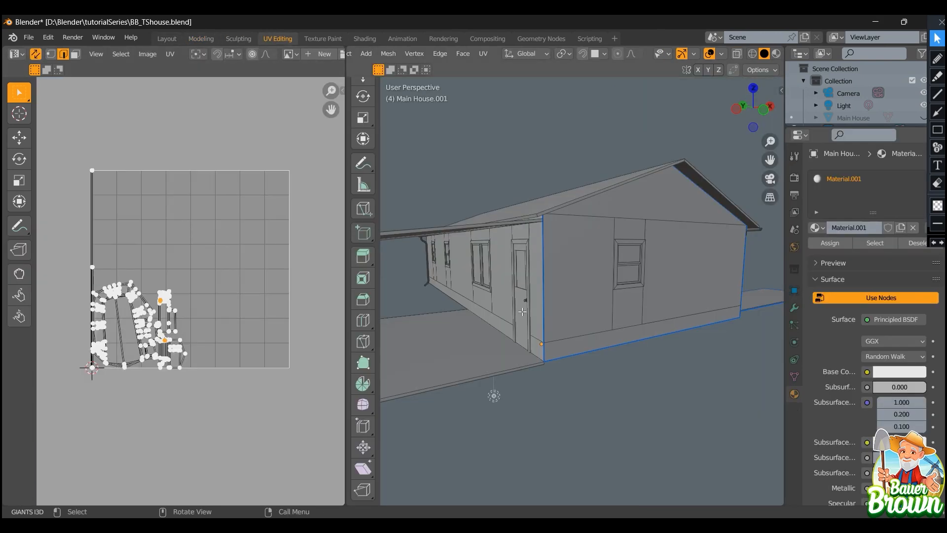
middle_click_drag(585, 357, 522, 378, "shift")
key("3")
left_click(503, 373)
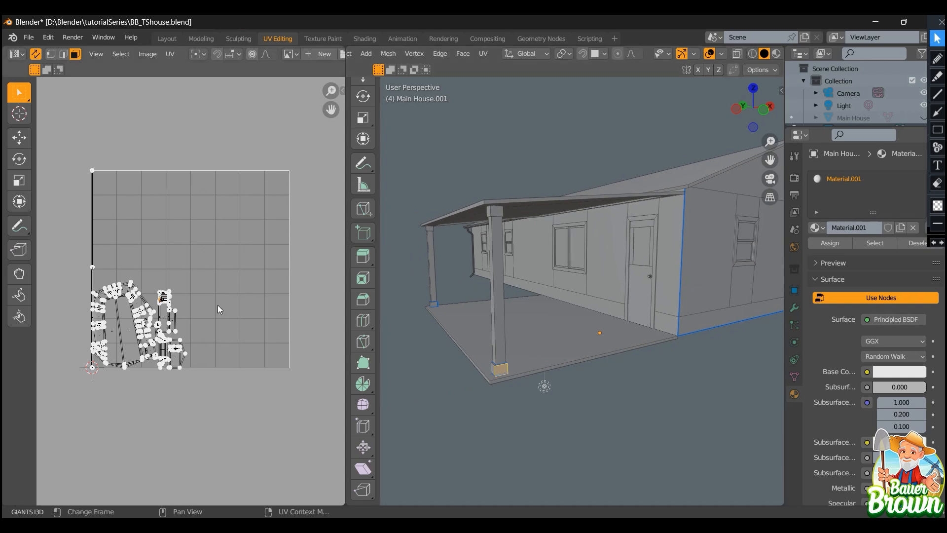
key("KP_Decimal")
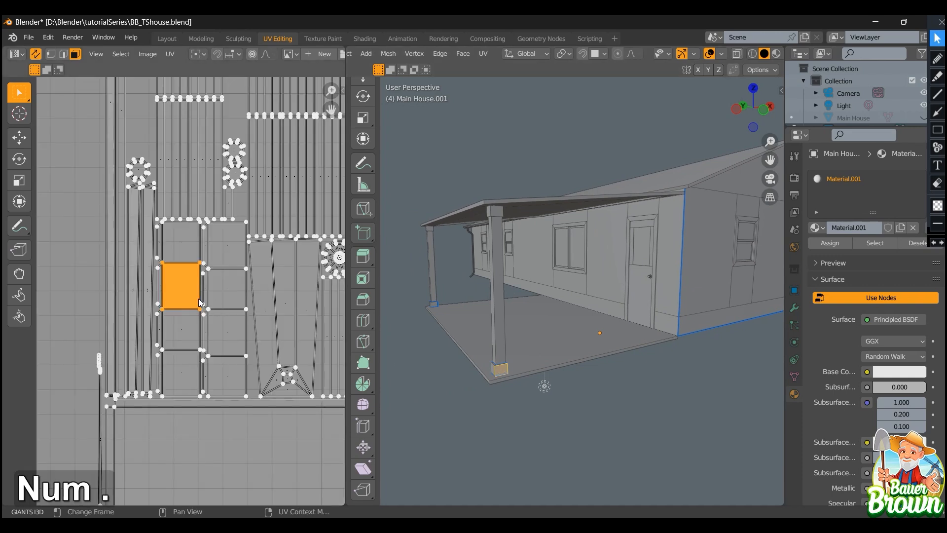
scroll(199, 298, "up", 3)
middle_click_drag(198, 298, 203, 267, "shift")
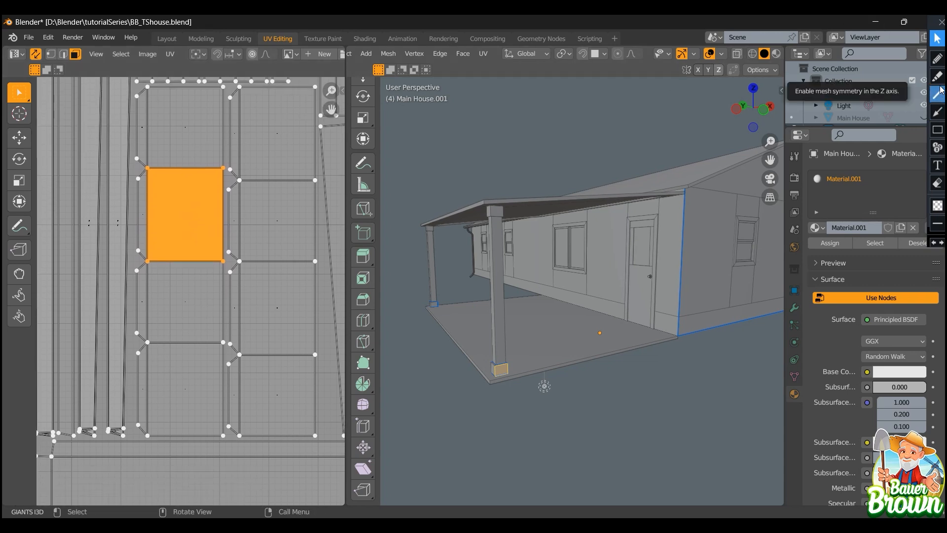
Outline the base block's uppermost side face and its rim flap in red on the UV layout, and erase the outline
left_click(937, 59)
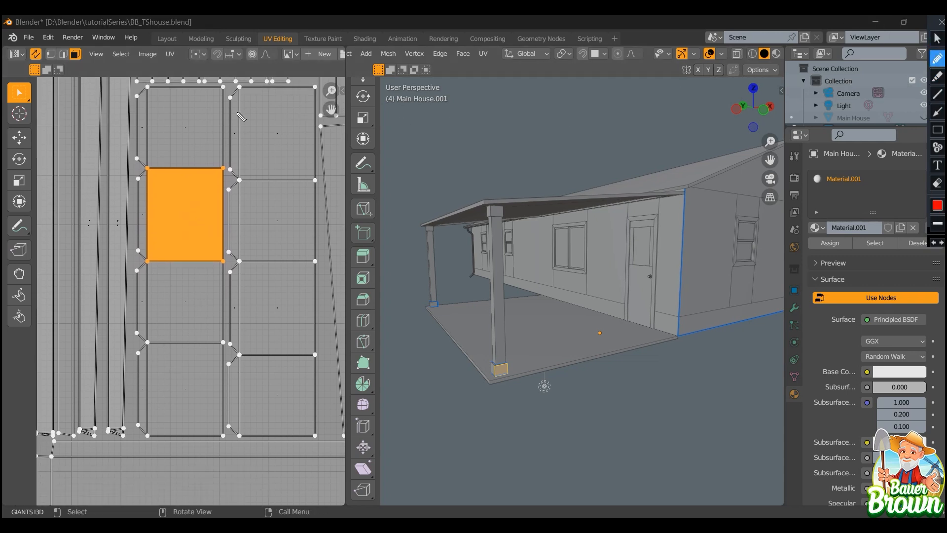
mouse_move(147, 88)
left_mouse_down()
mouse_move(221, 89)
mouse_move(215, 168)
mouse_move(148, 167)
mouse_move(150, 88)
mouse_move(143, 104)
mouse_move(133, 94)
mouse_move(148, 168)
left_mouse_up()
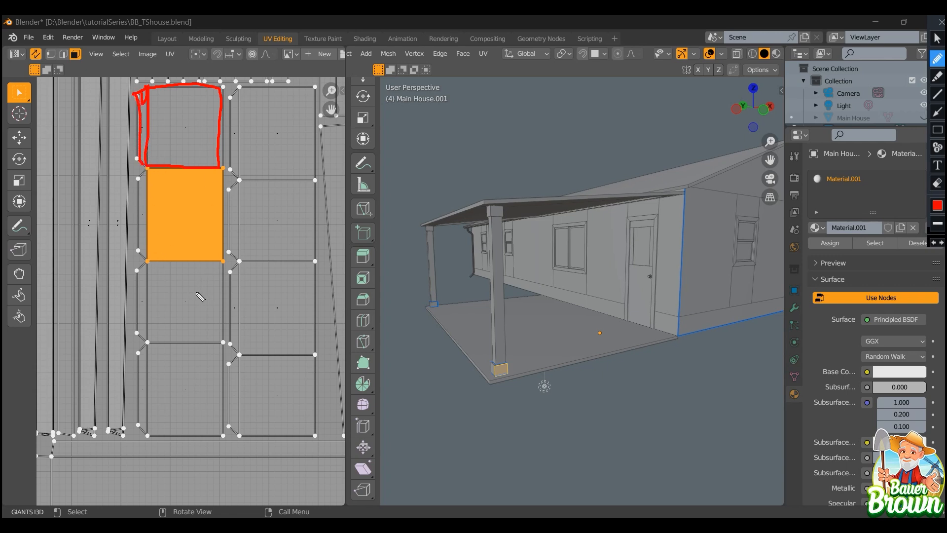
key("3")
left_click(184, 319)
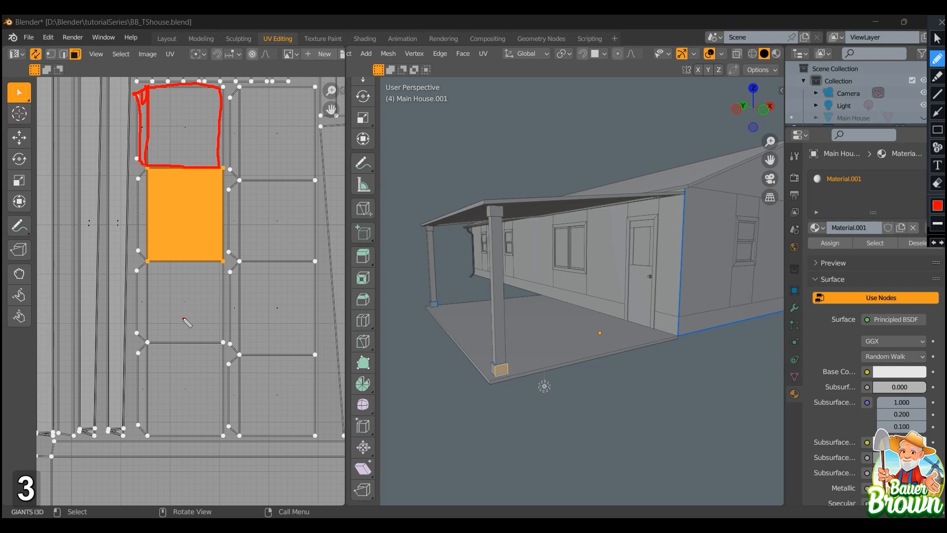
left_click(937, 184)
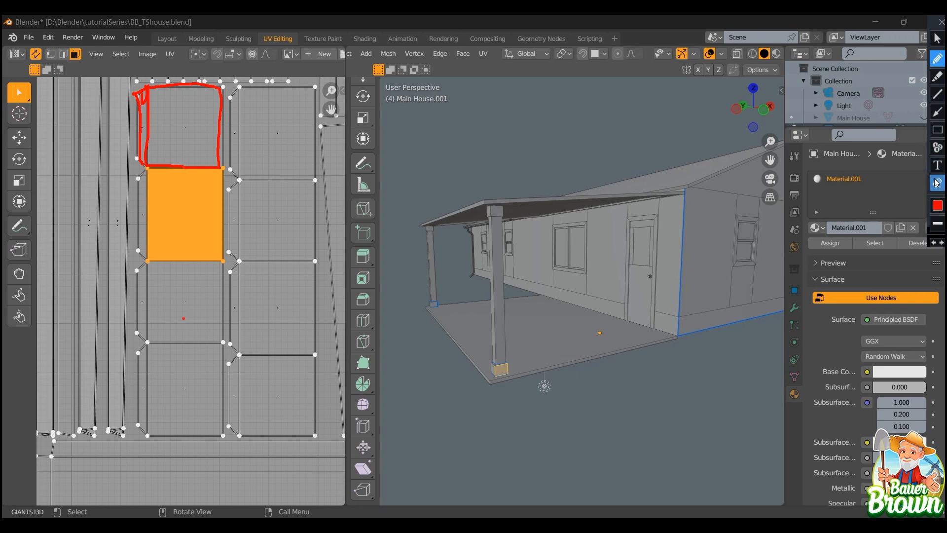
left_click_drag(84, 75, 352, 375)
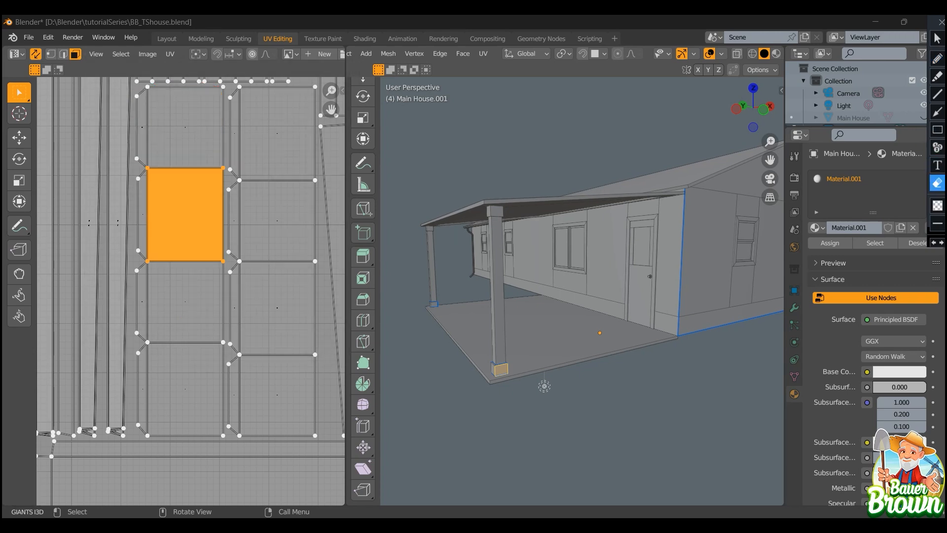
left_click(938, 39)
Select side faces and rim flaps of the neighbouring UV island one at a time to examine how they connect
left_click(285, 123)
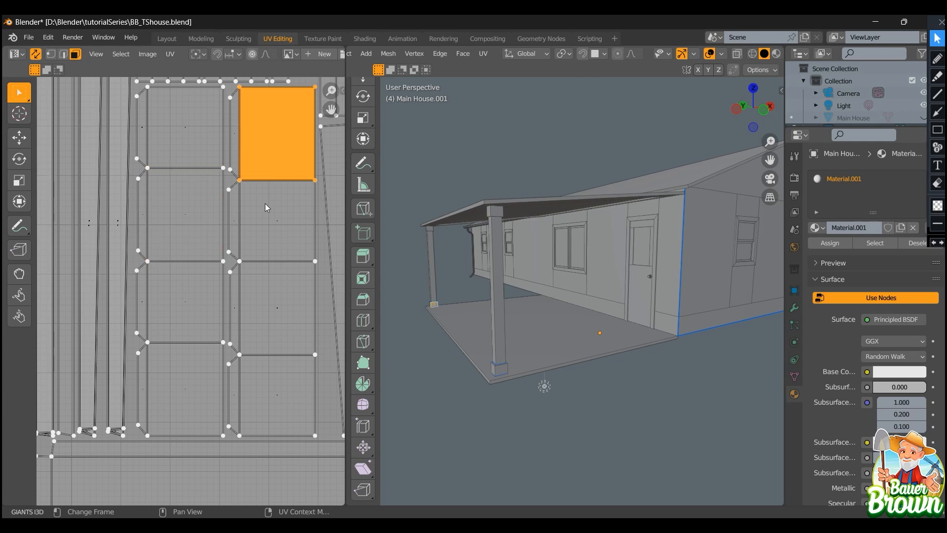
left_click(234, 130)
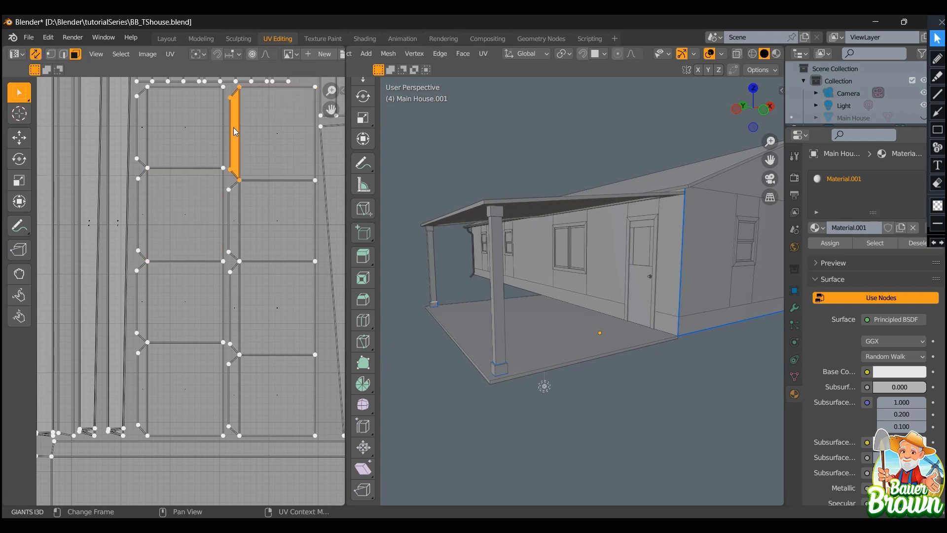
left_click(232, 213)
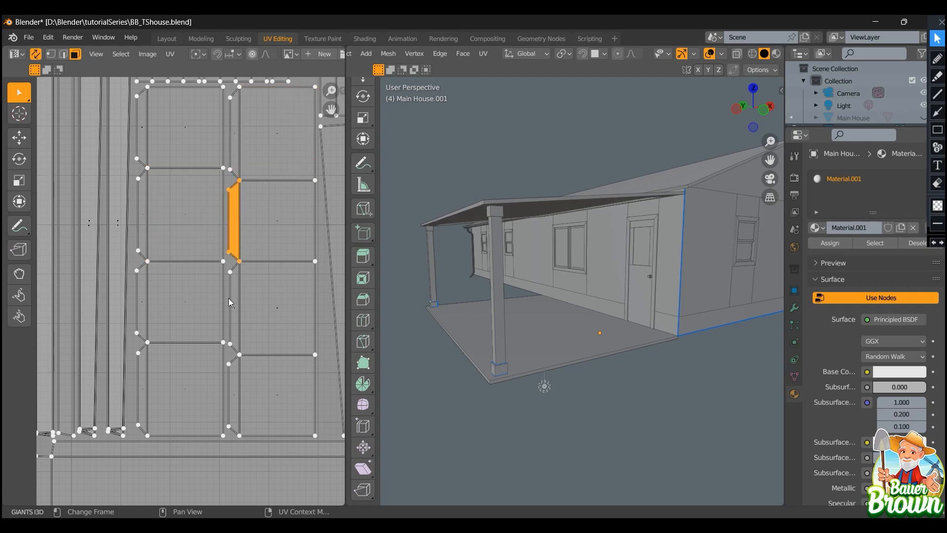
left_click(232, 315)
left_click(271, 376)
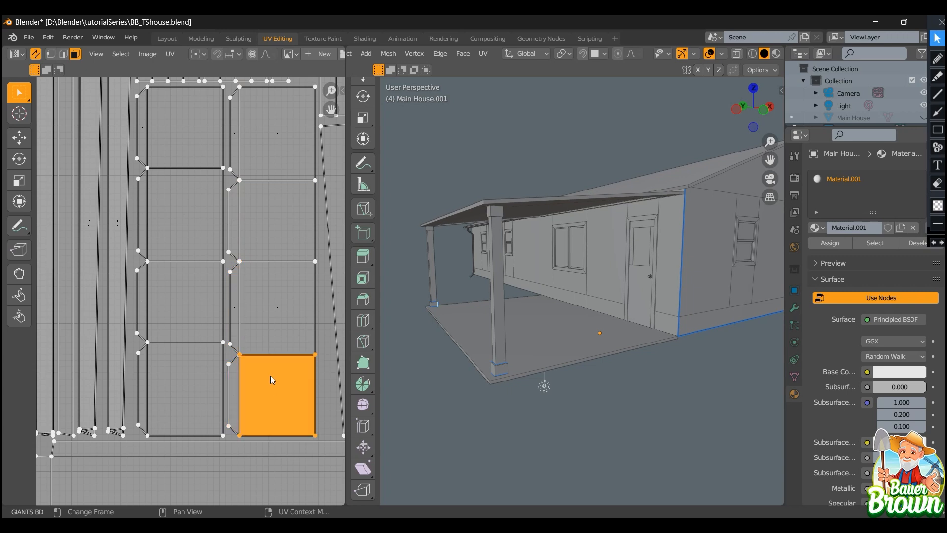
left_click(275, 306)
left_click(277, 245)
left_click(281, 120)
scroll(252, 312, "down", 3)
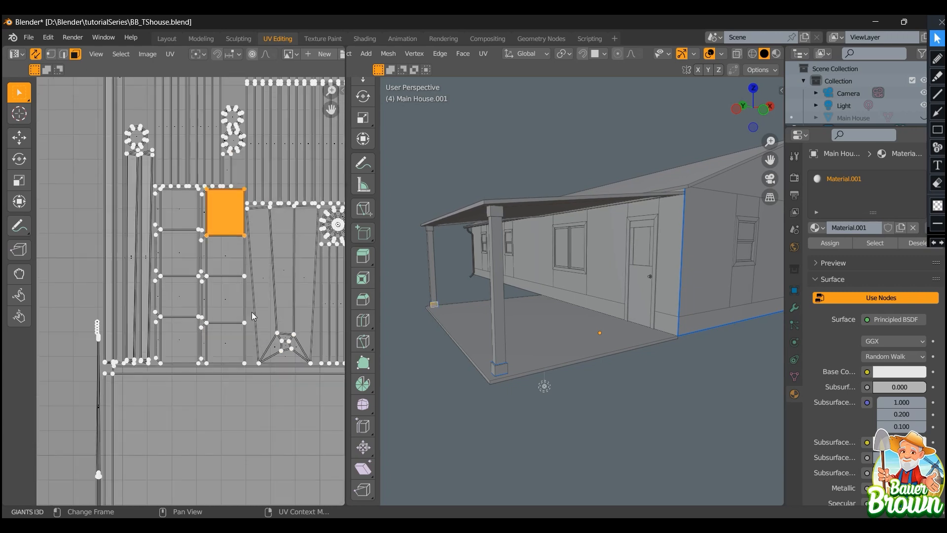
scroll(251, 312, "up", 3)
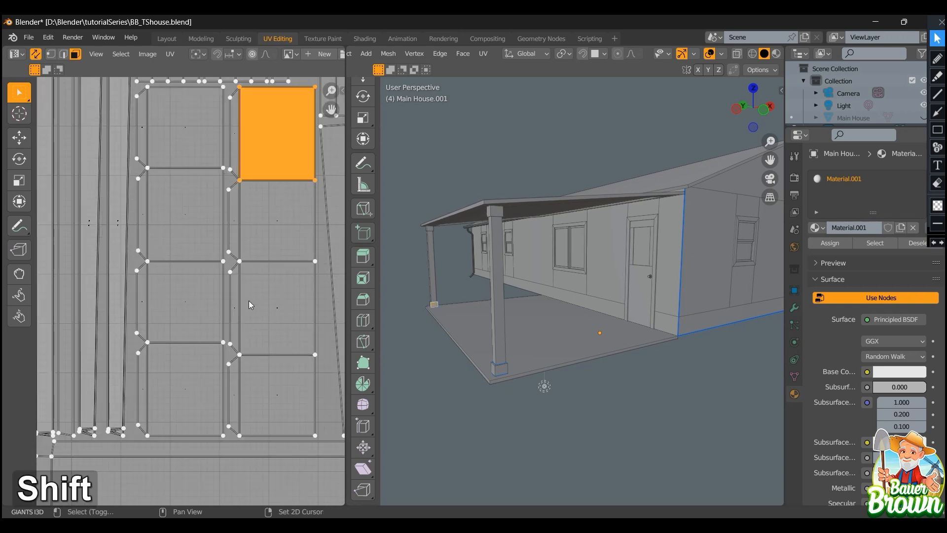
middle_click_drag(249, 301, 238, 331, "shift")
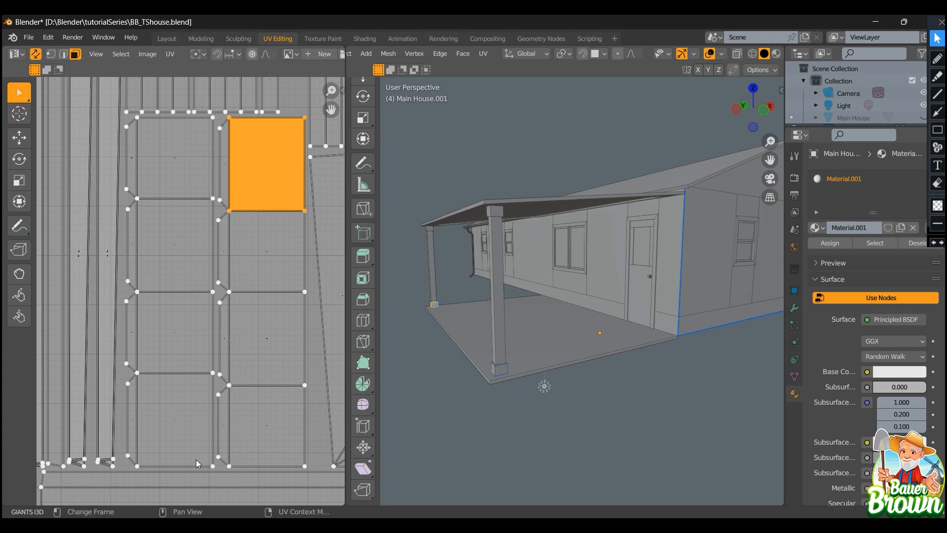
Select all four side faces and all four rim flaps of the front post's base block in the UV layout
left_click(191, 416)
left_click(187, 346, "shift")
left_click(185, 242, "shift")
left_click(148, 162, "shift")
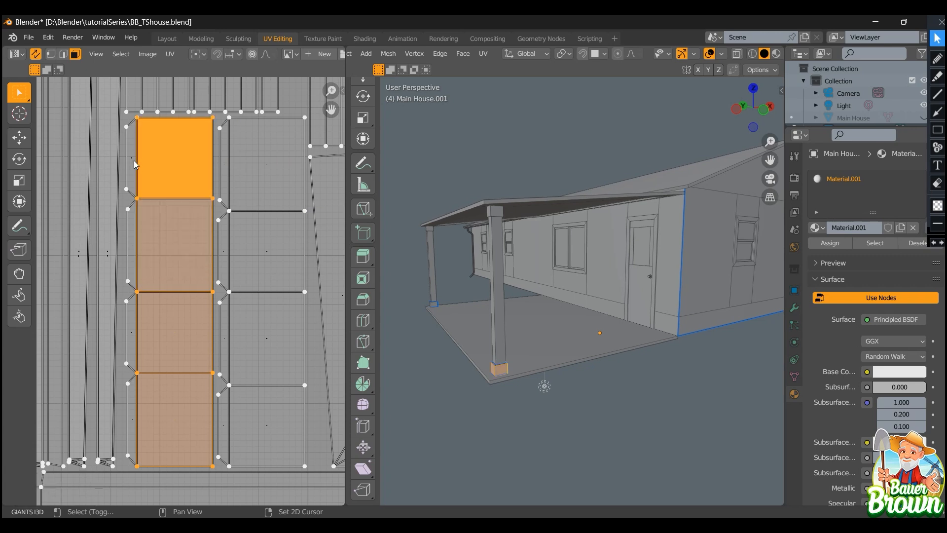
left_click(132, 157, "shift")
left_click(132, 249, "shift")
left_click(131, 342, "shift")
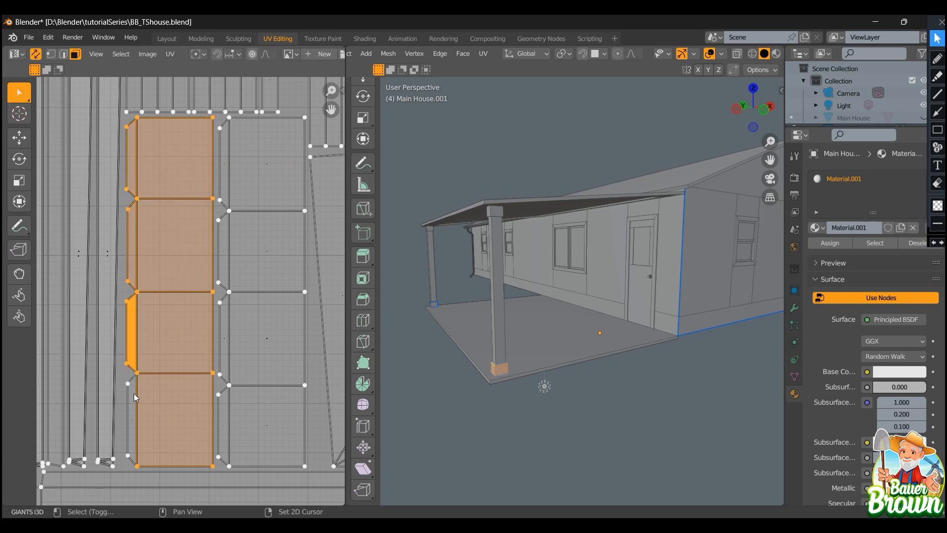
left_click(129, 413, "shift")
Examine the selected base block island and its surroundings in the UV layout, and compare it with the porch post in the 3D model
scroll(187, 390, "up", 3)
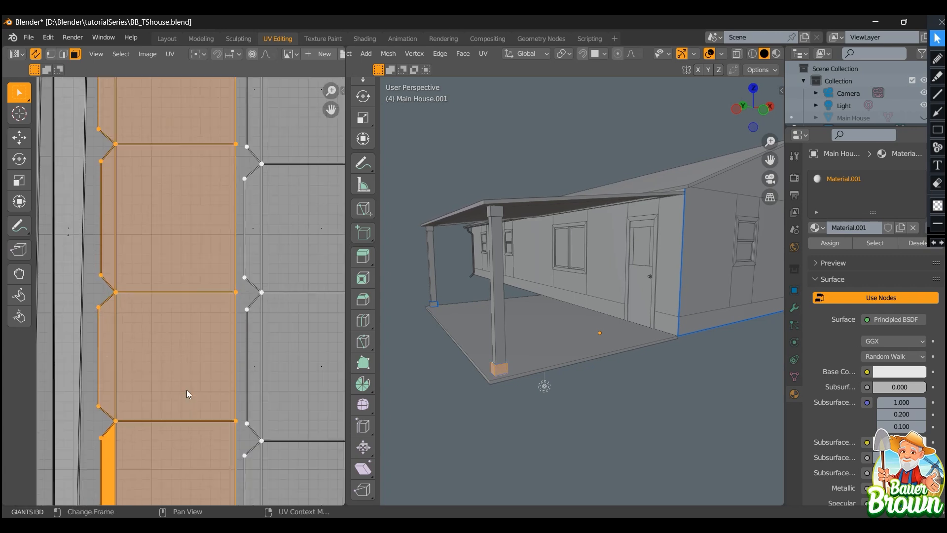
middle_click_drag(238, 440, 231, 387, "shift")
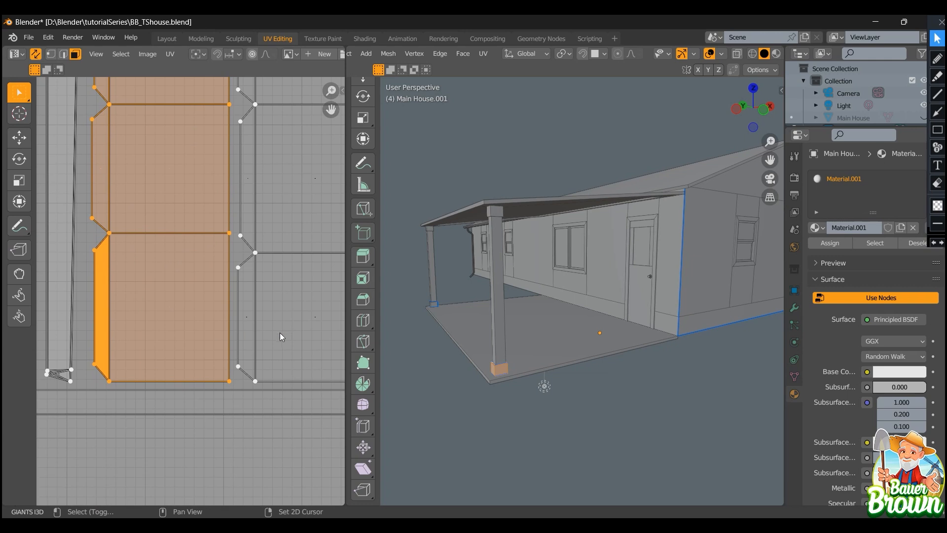
middle_click_drag(181, 334, 271, 343, "shift")
middle_click_drag(227, 260, 201, 226, "shift")
scroll(200, 272, "down", 2)
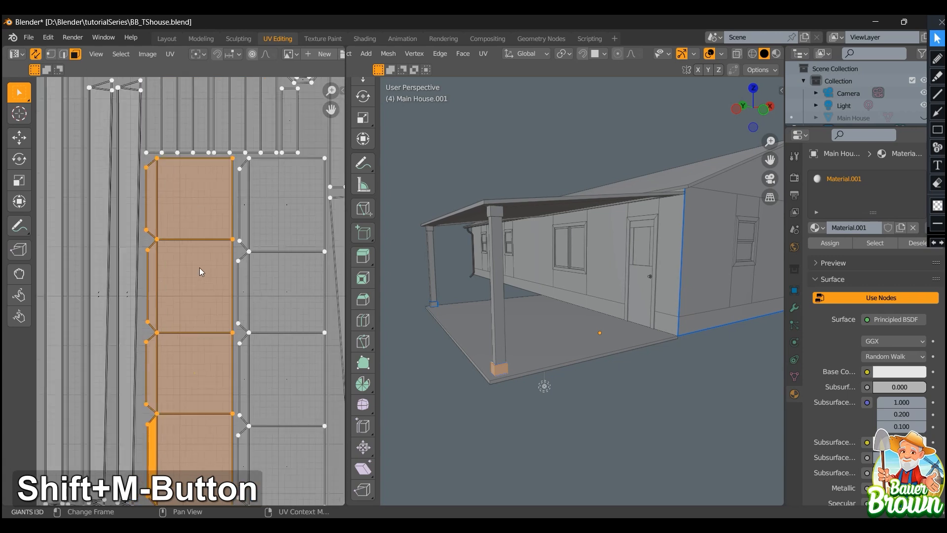
middle_click_drag(223, 316, 209, 268, "shift")
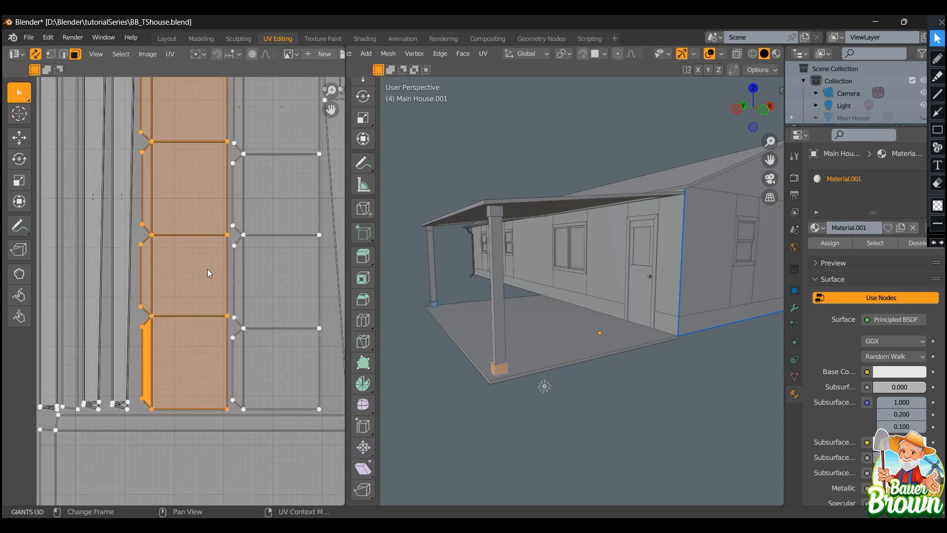
scroll(185, 283, "down", 1)
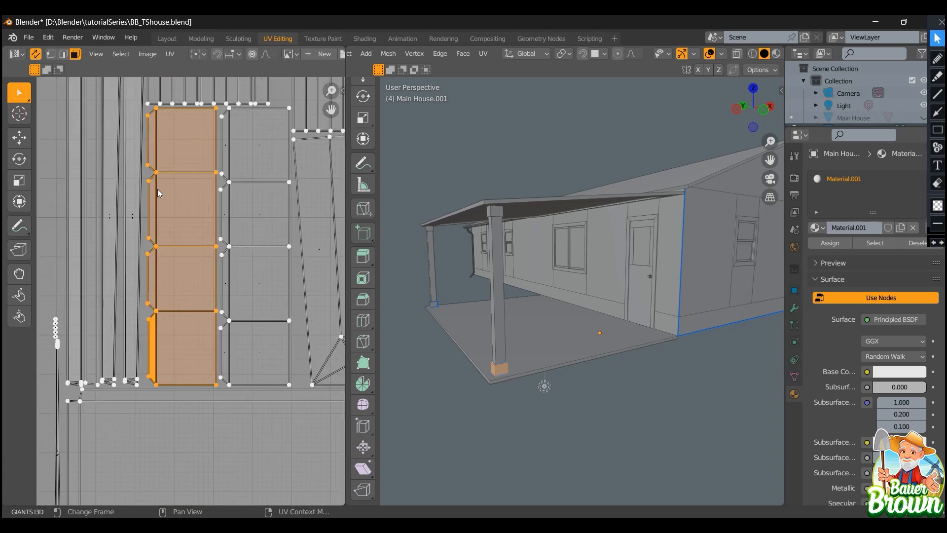
scroll(175, 291, "down", 2)
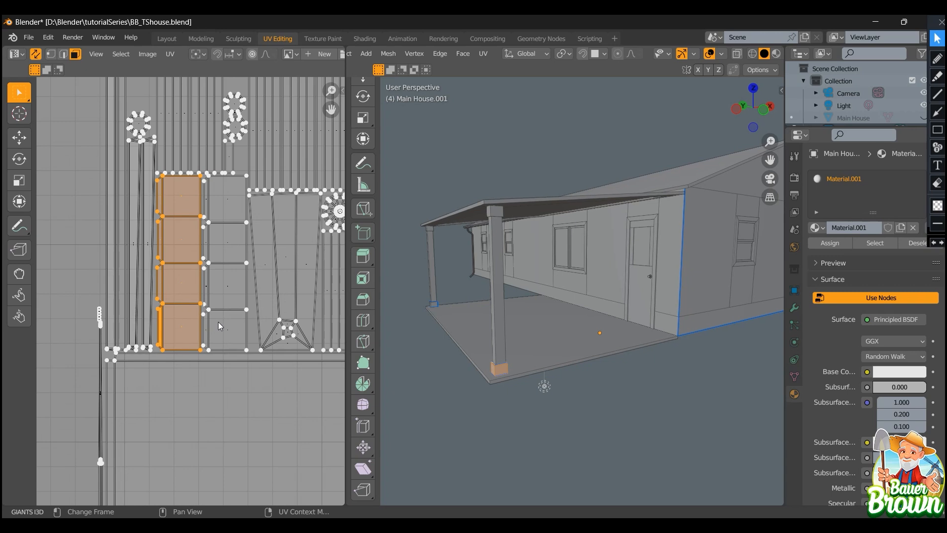
scroll(220, 326, "up", 2)
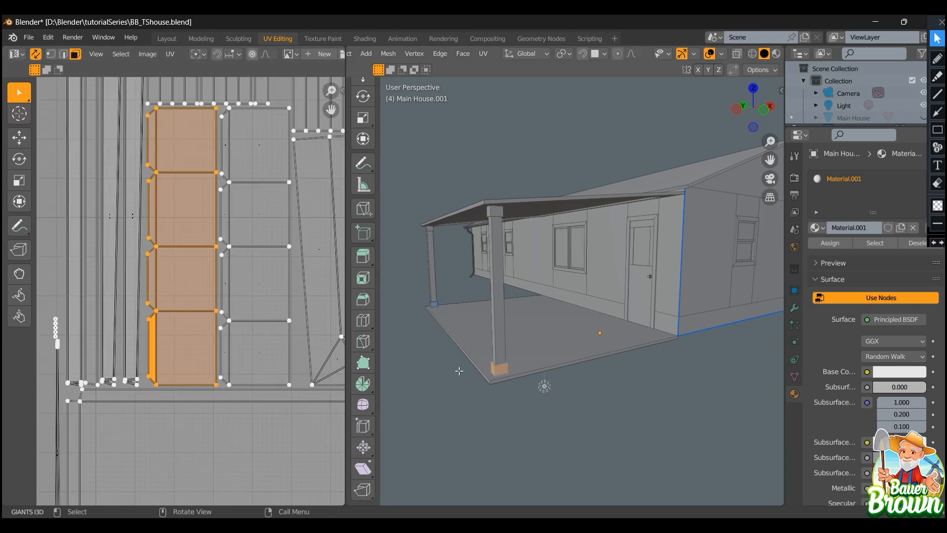
middle_click_drag(459, 370, 530, 392)
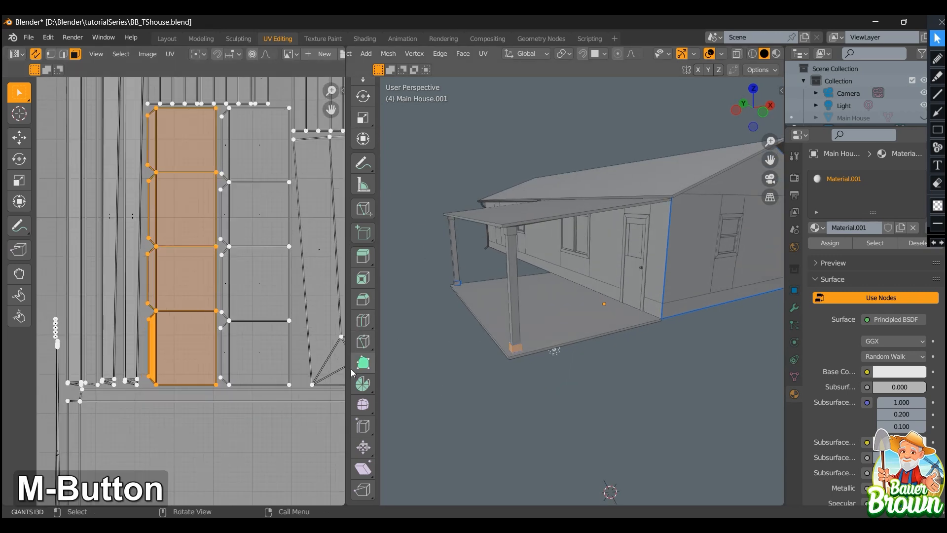
middle_click_drag(275, 316, 202, 325, "shift")
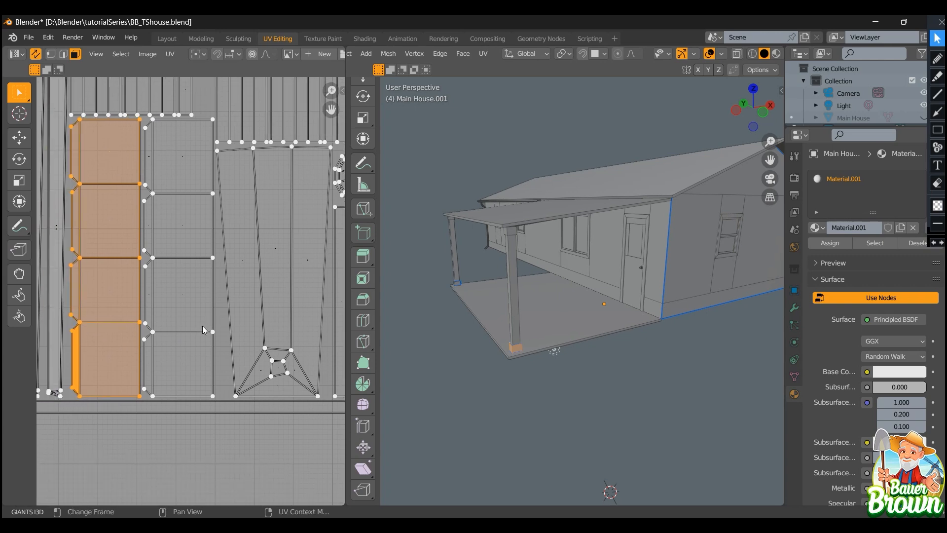
scroll(651, 350, "down", 5)
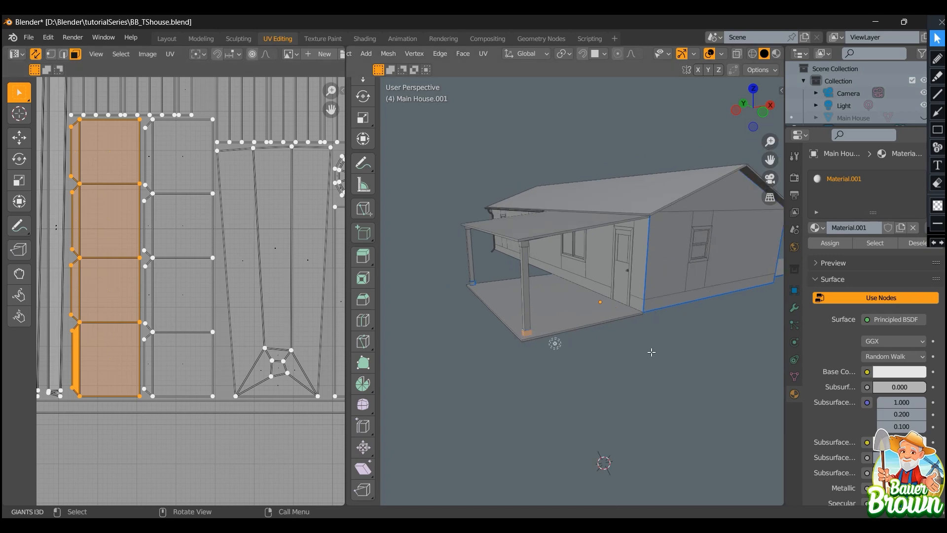
middle_click_drag(654, 334, 575, 346)
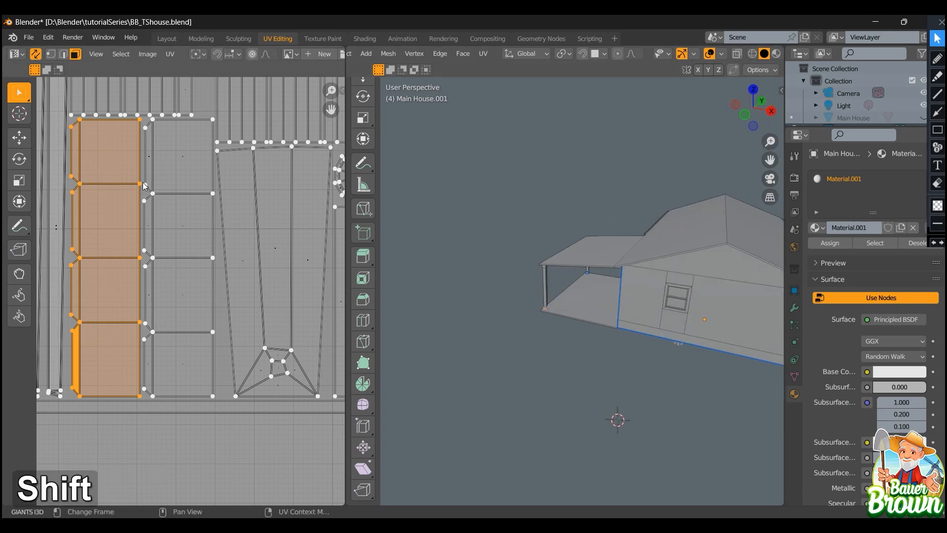
Select the first four adjacent long strip faces in one of the rows of narrow strips in the UV layout
middle_click_drag(210, 102, 157, 209, "shift")
middle_click_drag(192, 149, 180, 271, "shift")
scroll(180, 271, "down", 4)
middle_click_drag(217, 235, 126, 298, "shift")
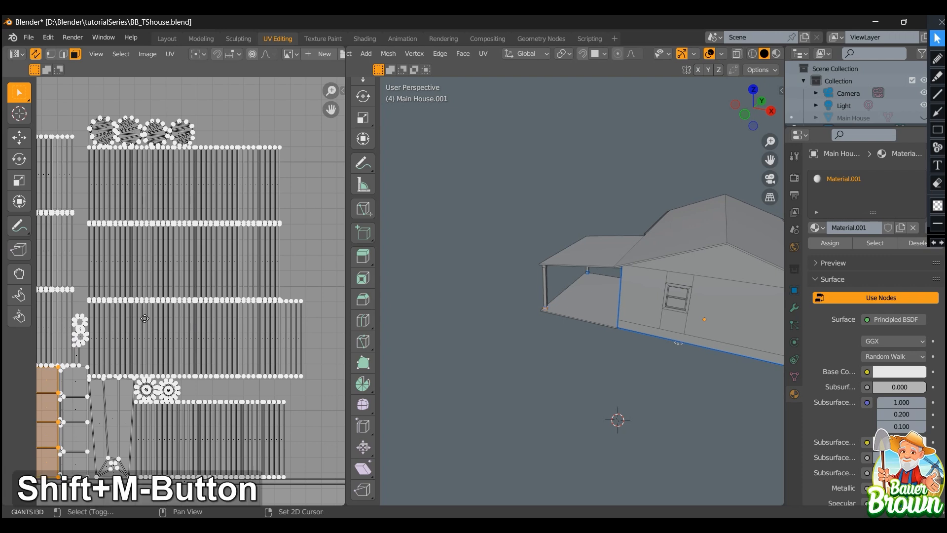
middle_click_drag(194, 318, 233, 331, "shift")
scroll(167, 296, "up", 4)
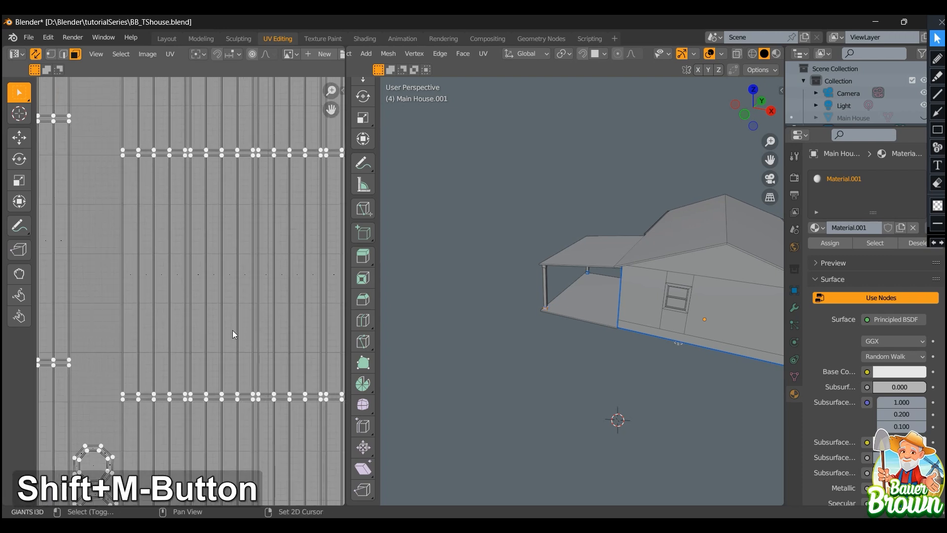
left_click(132, 201)
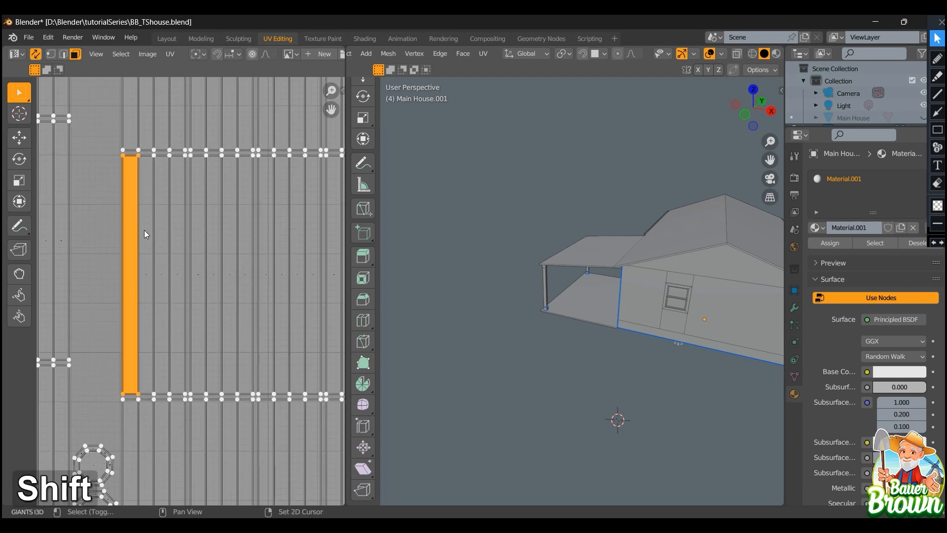
left_click(146, 232, "shift")
left_click(161, 248, "shift")
left_click(172, 258, "shift")
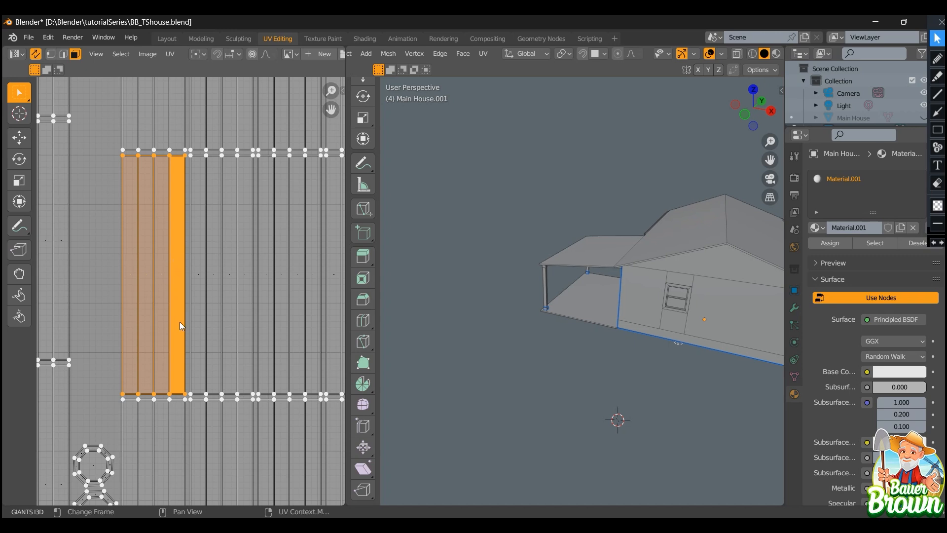
scroll(179, 322, "up", 3)
scroll(180, 322, "down", 1)
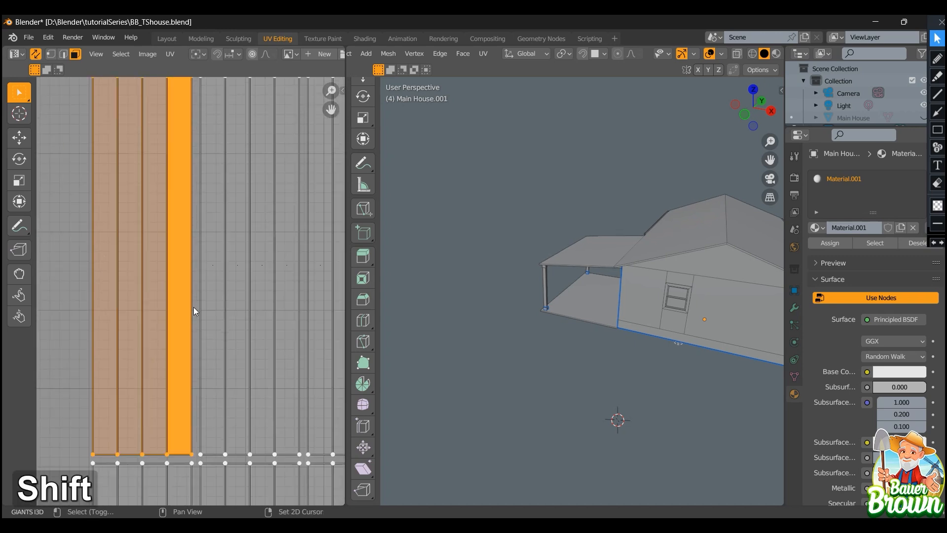
Examine the four selected strip faces in the UV layout and locate the matching railing baluster in the 3D model
mouse_move(193, 307)
middle_mouse_down("shift")
mouse_move(203, 328)
mouse_move(207, 304)
middle_mouse_up("shift")
scroll(207, 304, "down", 2)
scroll(206, 304, "up", 1)
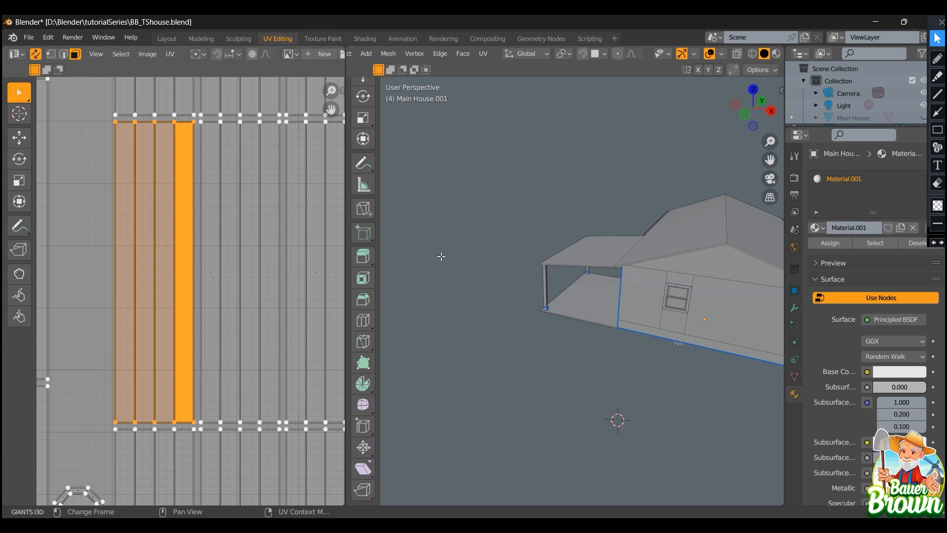
scroll(524, 301, "down", 1)
middle_click_drag(571, 323, 480, 315)
scroll(624, 353, "up", 6)
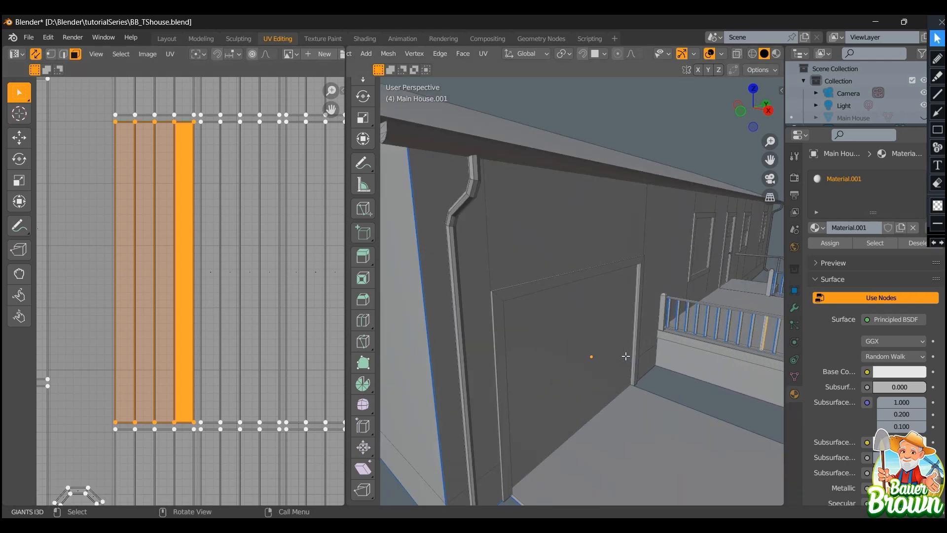
middle_click_drag(626, 356, 461, 362, "shift")
scroll(517, 344, "up", 4)
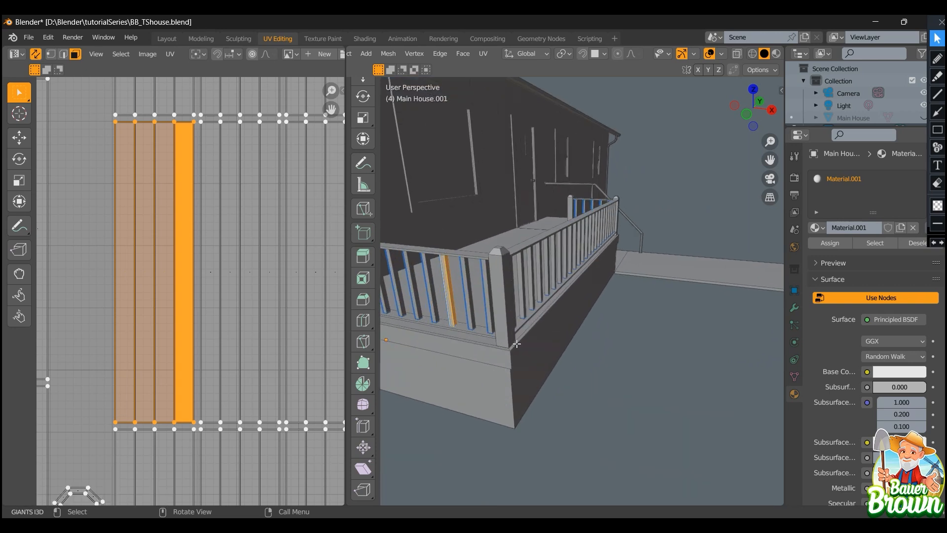
middle_click_drag(516, 344, 598, 339, "shift")
scroll(539, 353, "up", 4)
middle_click_drag(539, 353, 583, 358, "shift")
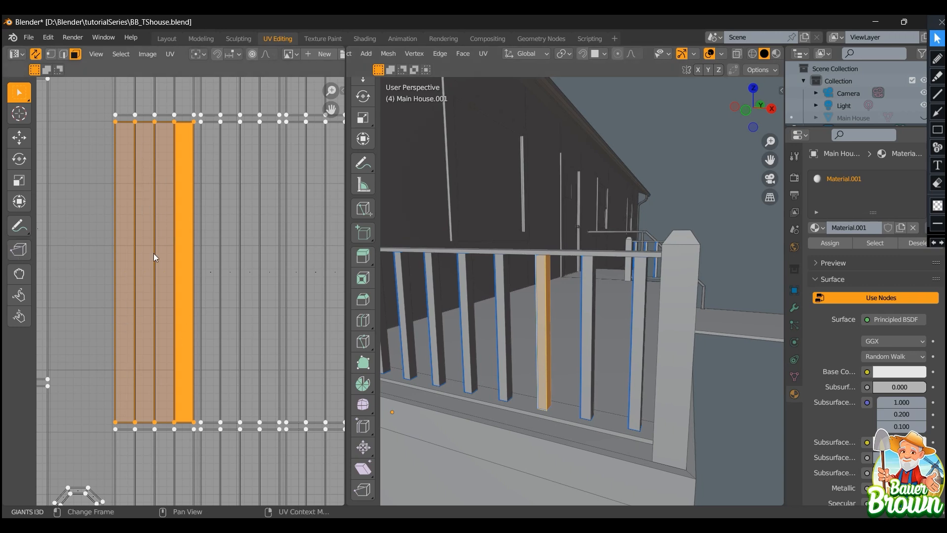
Examine the rows of baluster strips and the large wall islands across the whole UV layout
scroll(182, 277, "down", 6)
middle_click_drag(210, 297, 237, 298, "shift")
scroll(158, 288, "down", 2)
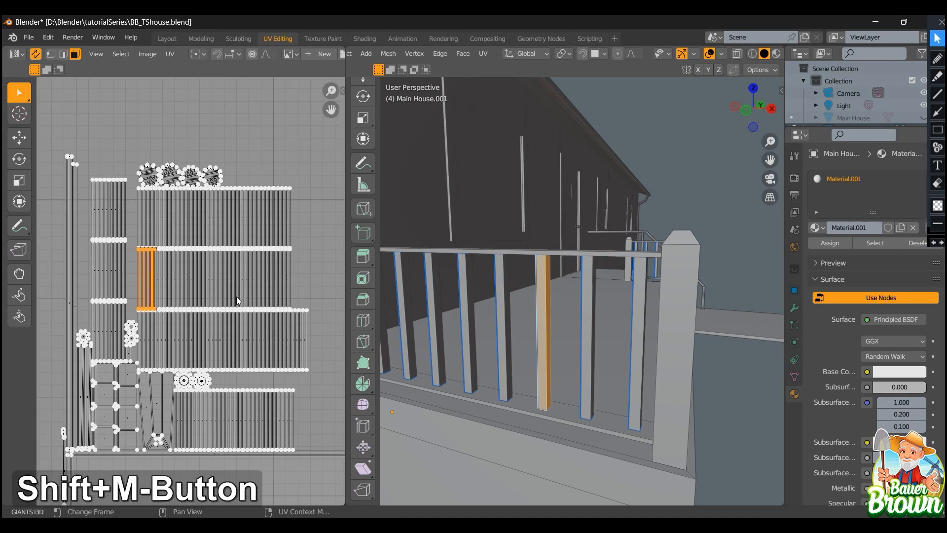
scroll(235, 297, "down", 1)
scroll(179, 306, "up", 3)
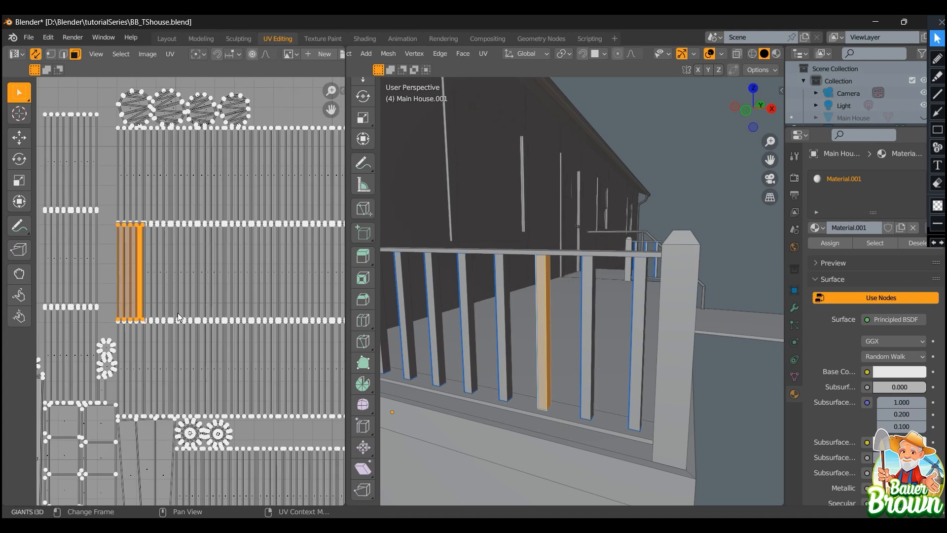
middle_click_drag(227, 224, 199, 186, "shift")
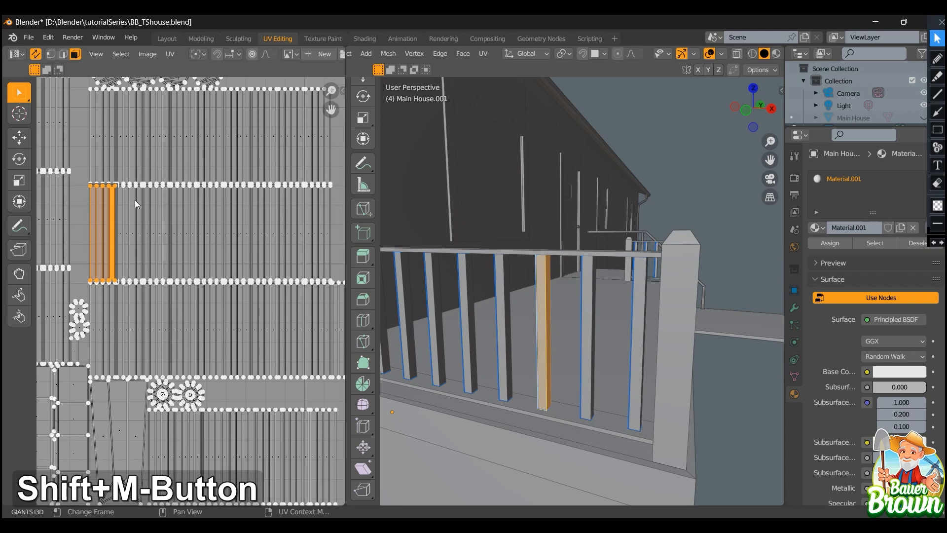
middle_click_drag(170, 430, 267, 151, "shift")
scroll(198, 315, "down", 4)
scroll(193, 385, "up", 8)
middle_click_drag(192, 384, 342, 226, "shift")
scroll(152, 295, "down", 5)
middle_click_drag(151, 297, 237, 177, "shift")
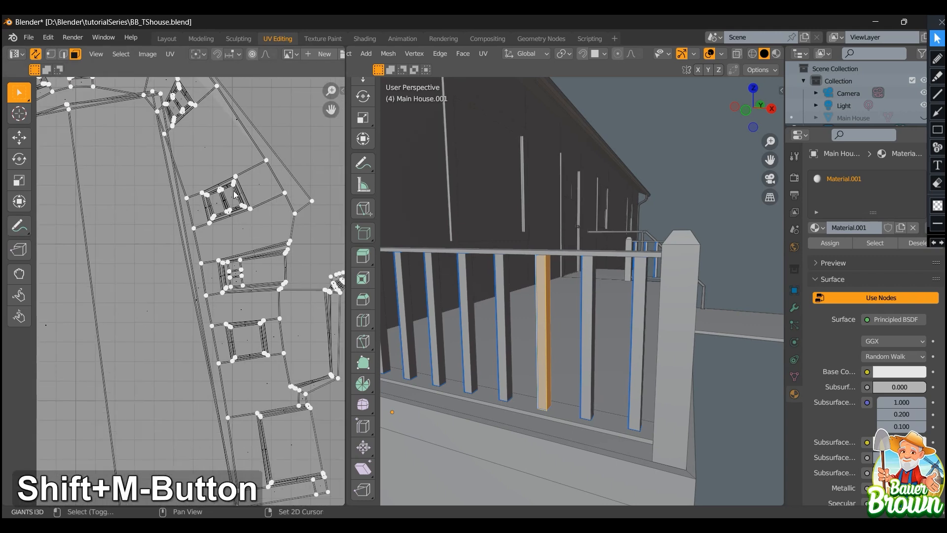
scroll(168, 341, "down", 3)
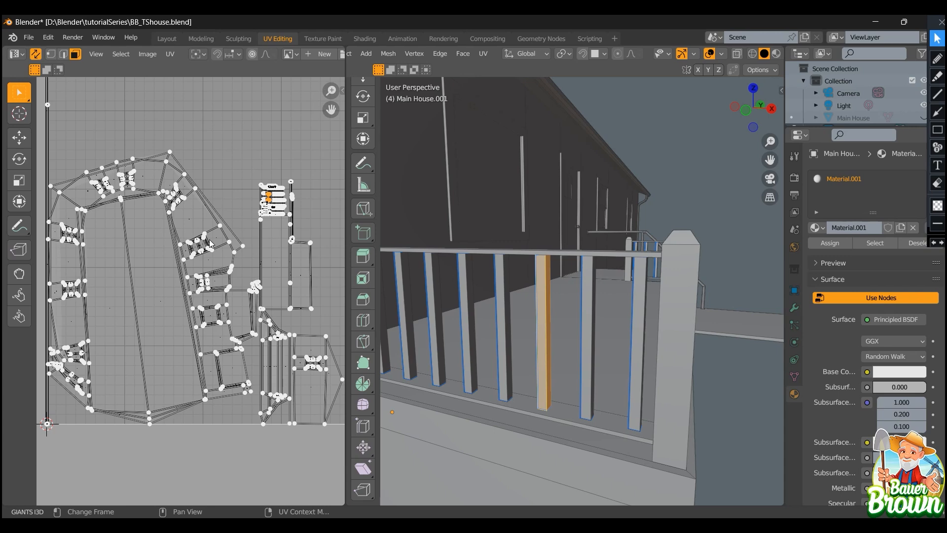
Select the long diagonal edge at the lower end of the distorted long-strip island, using edge selection in the UV layout
scroll(144, 338, "up", 4)
middle_click_drag(202, 359, 165, 359, "shift")
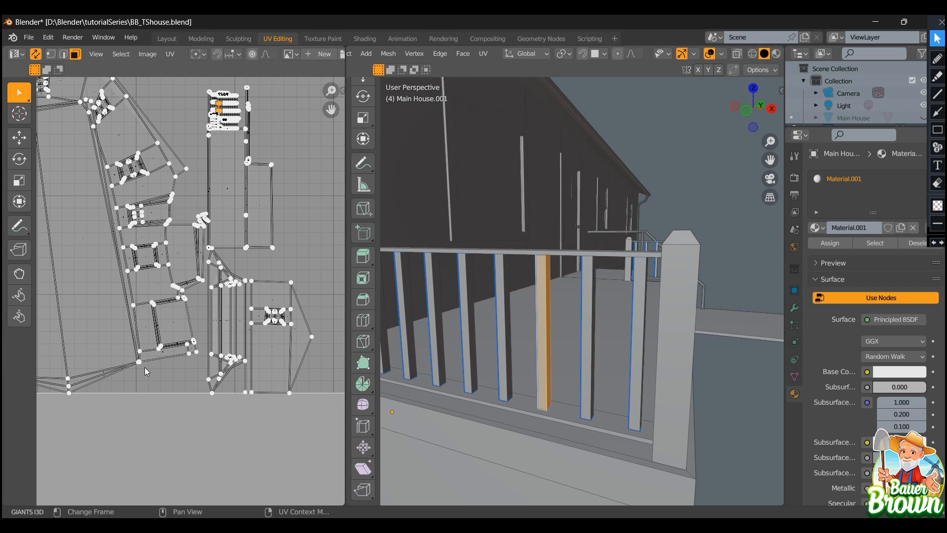
scroll(197, 383, "up", 2)
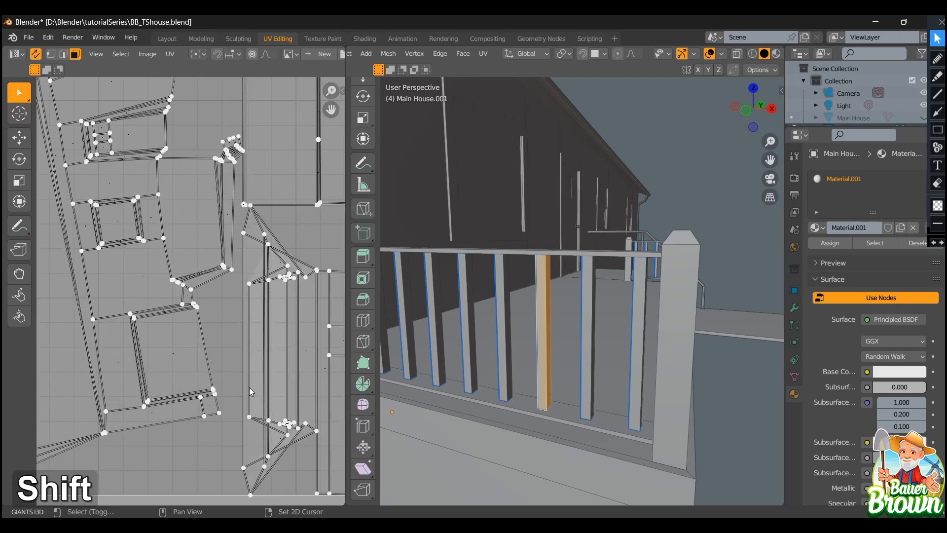
middle_click_drag(238, 376, 135, 281, "shift")
scroll(139, 284, "up", 2)
middle_click_drag(223, 334, 198, 280, "shift")
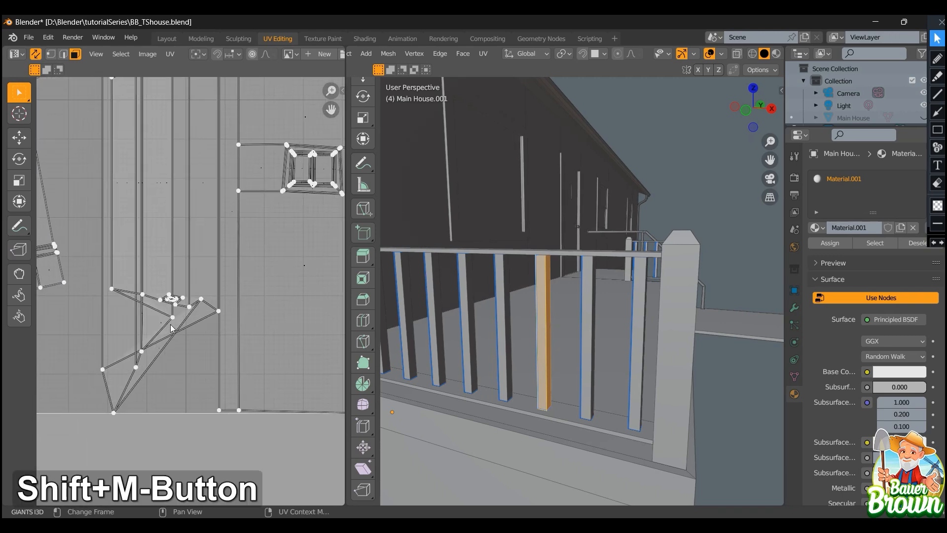
scroll(199, 279, "up", 2)
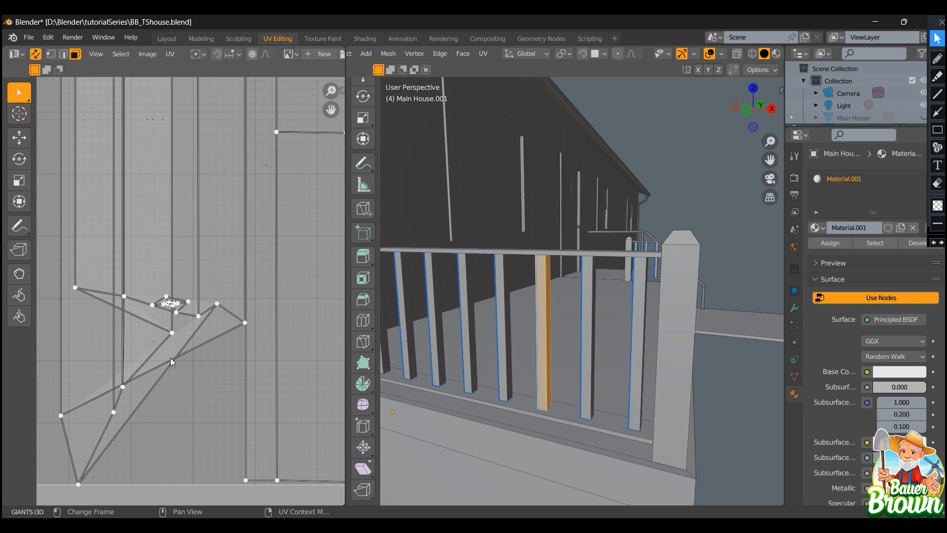
key("2")
left_click(184, 348)
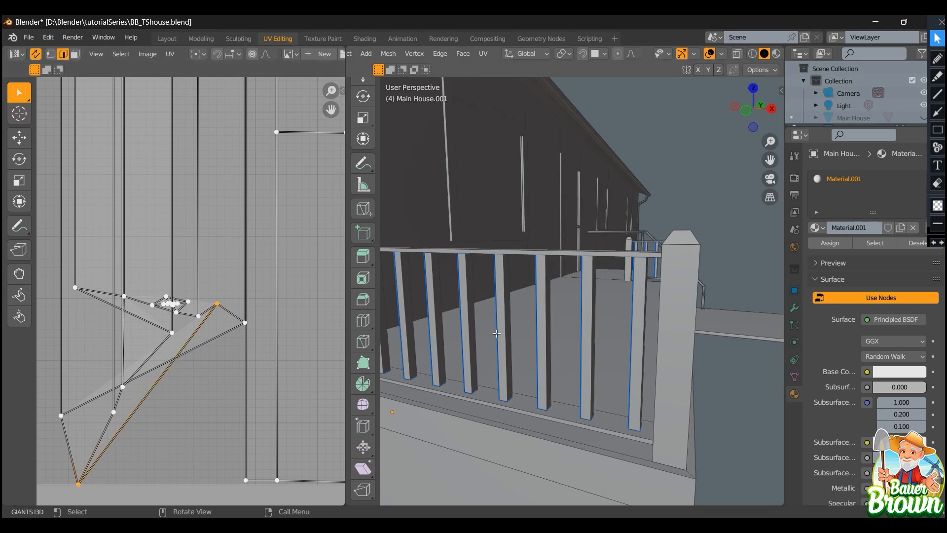
Frame the selected edge in the 3D model and inspect its location on the porch roof in wireframe shading
scroll(496, 334, "down", 5)
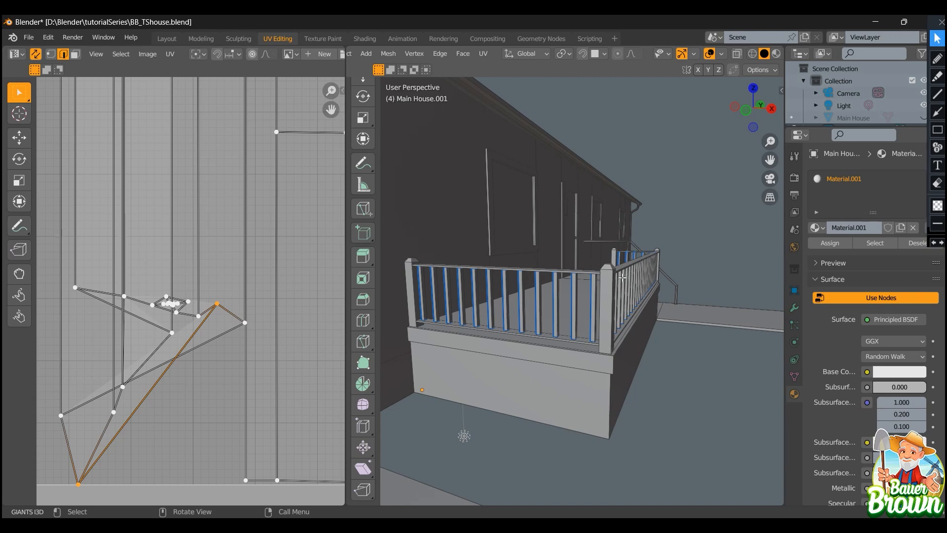
key("KP_Decimal")
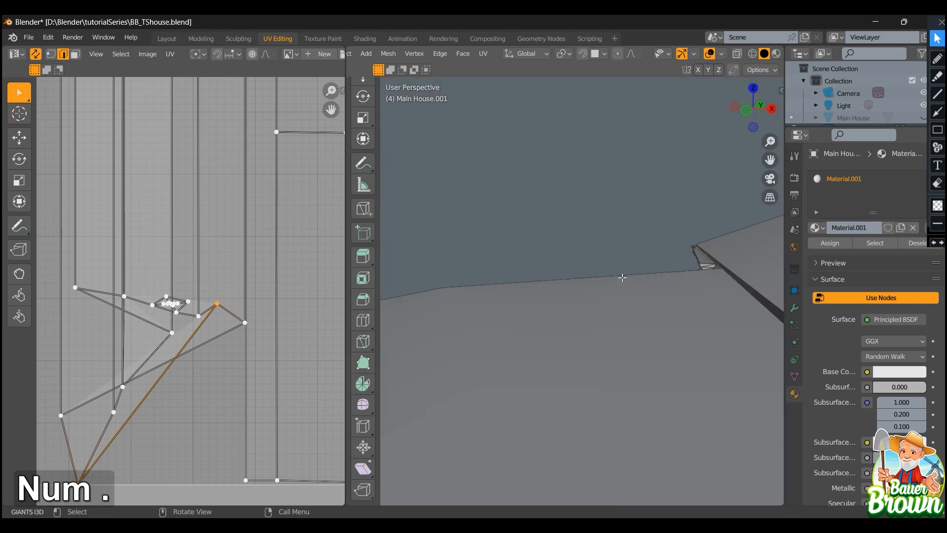
key("shift+z")
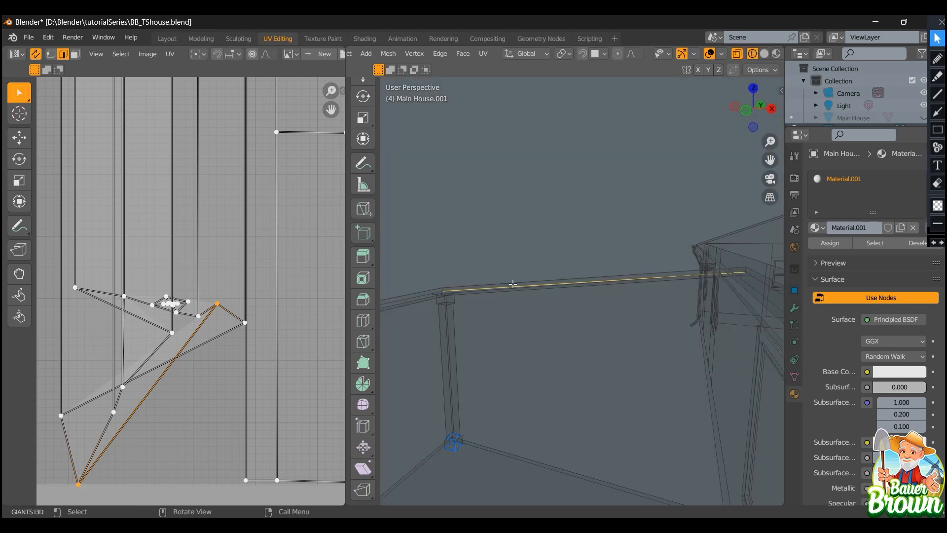
middle_click_drag(523, 274, 639, 290)
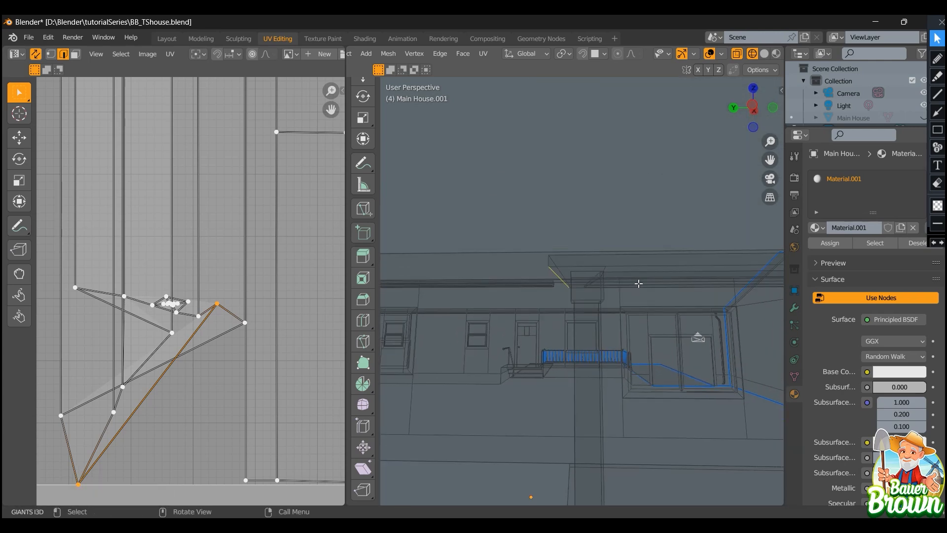
Select the distorted island's outer long edge and a short edge near its lower end to examine them in the 3D model
scroll(210, 277, "down", 5)
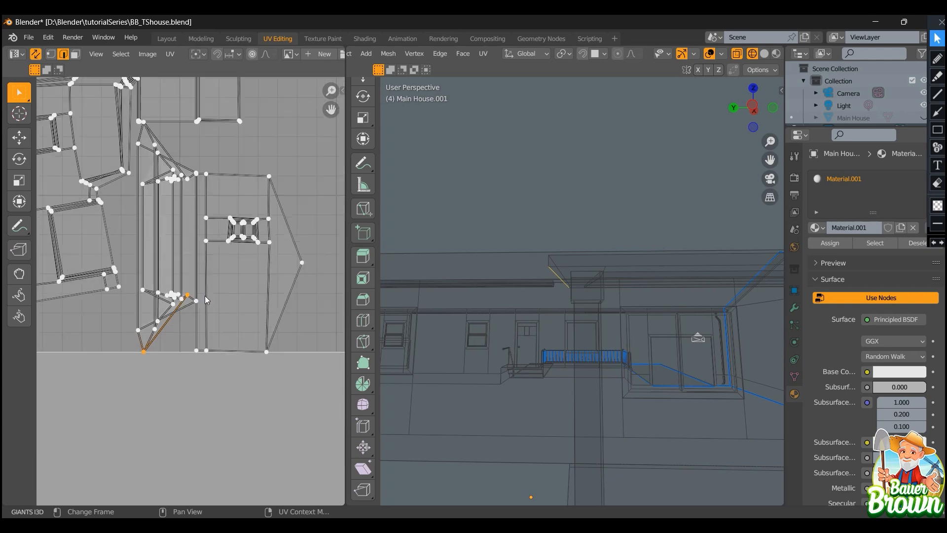
middle_click_drag(211, 236, 218, 312, "shift")
scroll(218, 312, "down", 2)
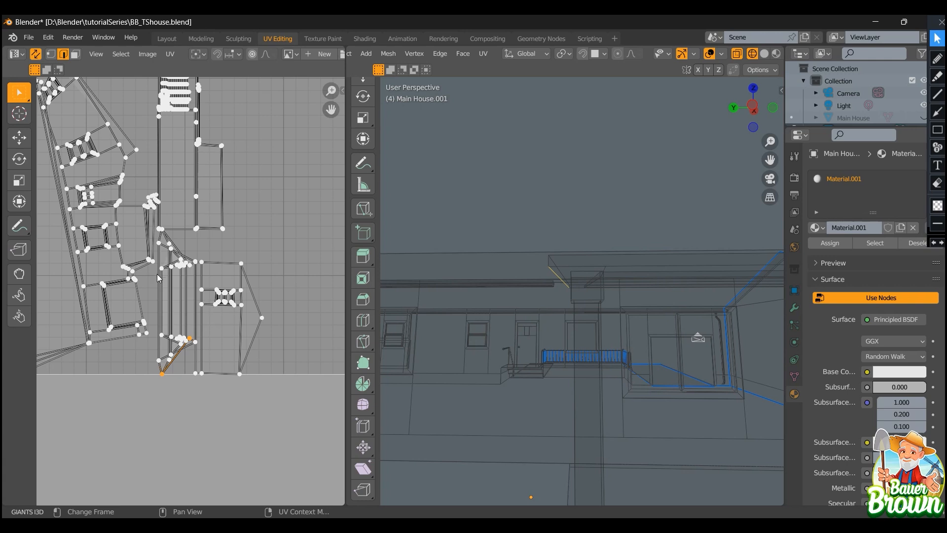
scroll(171, 311, "up", 4)
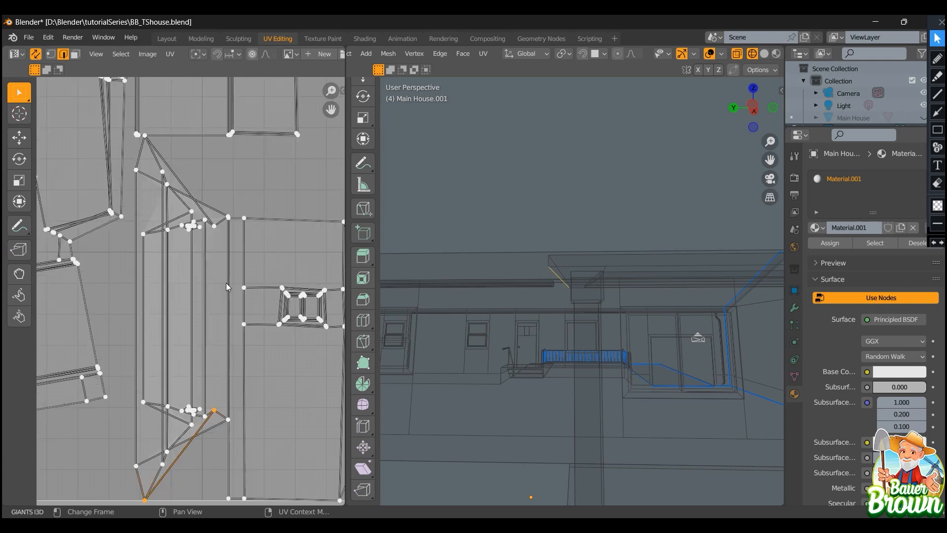
left_click(141, 460)
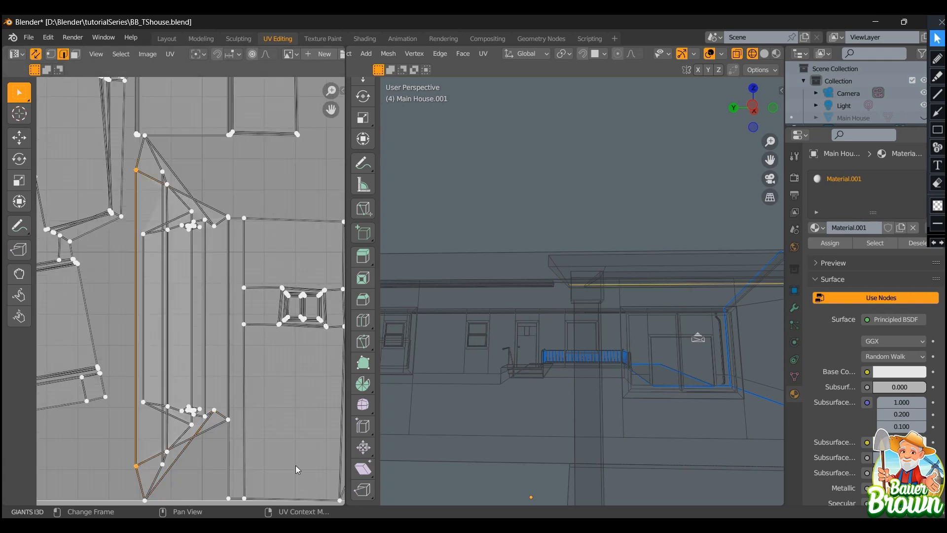
left_click(220, 415)
scroll(569, 306, "down", 3)
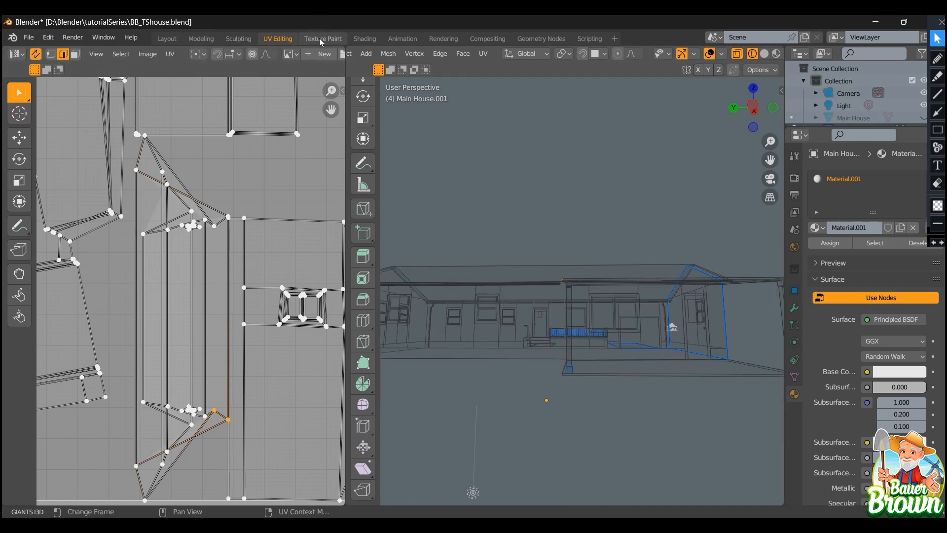
Switch to the Modeling workspace and mark the upper edge loop of the porch post's top block as a seam in wireframe shading
left_click(202, 43)
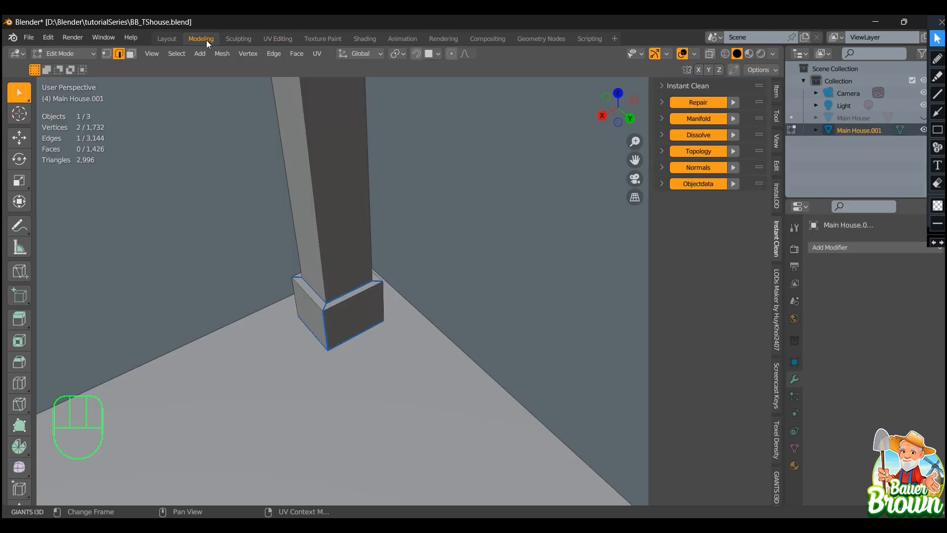
middle_click_drag(424, 346, 404, 242)
key("shift+z")
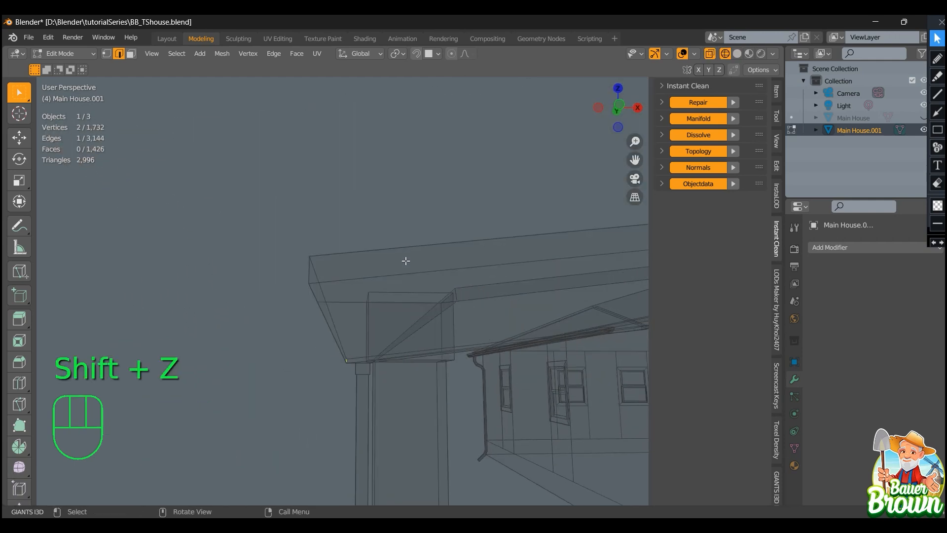
left_click(401, 293, "alt")
middle_click_drag(407, 347, 378, 259)
key("u")
key("m")
Mark the edge loop where the top block's underside meets the post shaft as a seam and return to solid shading
left_click(399, 307, "alt")
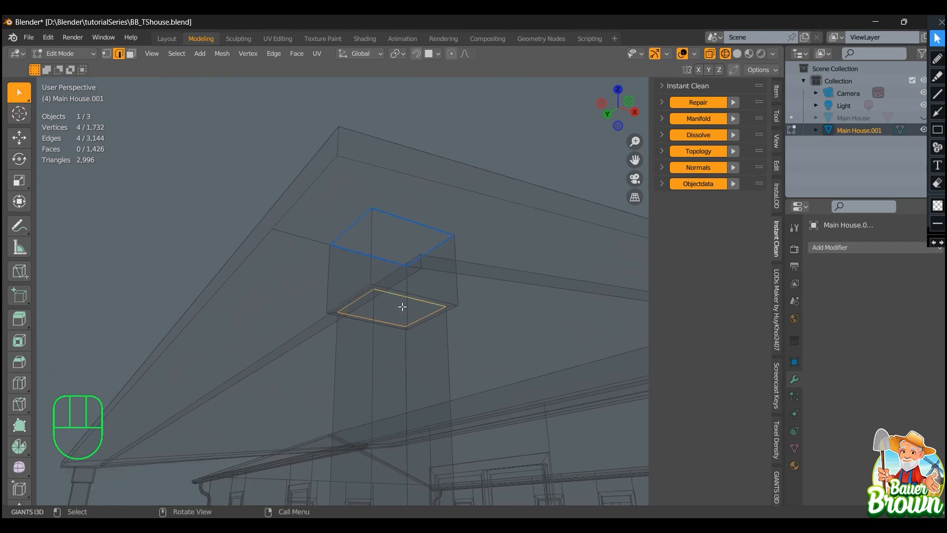
mouse_move(415, 283)
middle_mouse_down()
mouse_move(464, 324)
mouse_move(491, 329)
mouse_move(408, 349)
mouse_move(460, 322)
mouse_move(430, 260)
mouse_move(484, 284)
middle_mouse_up()
key("shift+z")
Mark one vertical corner edge of the porch post's top block as a seam
left_click(430, 260)
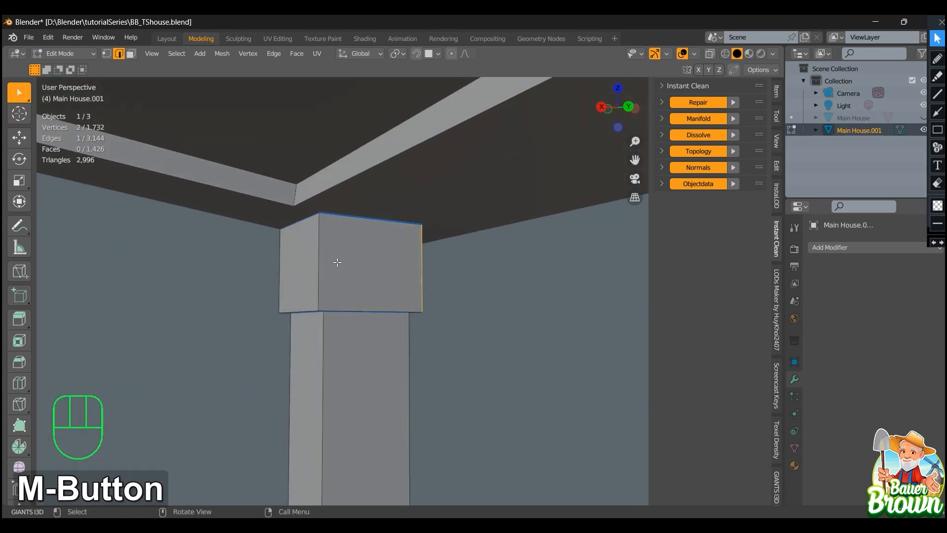
middle_click_drag(329, 254, 365, 224)
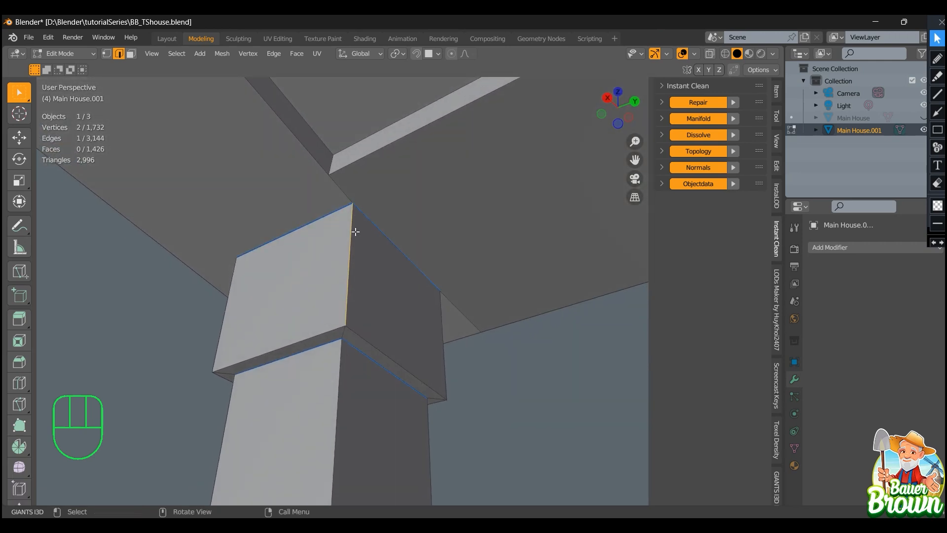
middle_click_drag(368, 271, 417, 304)
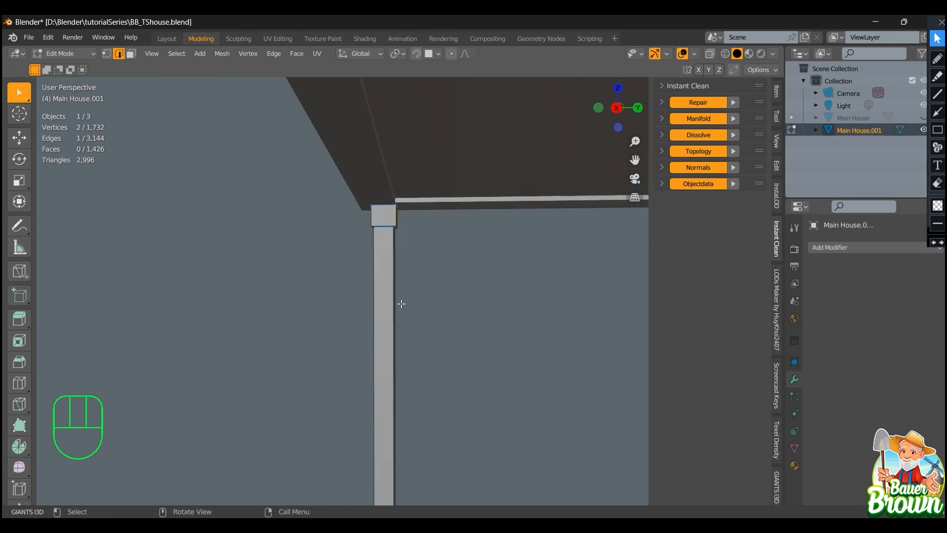
middle_click_drag(401, 303, 612, 346)
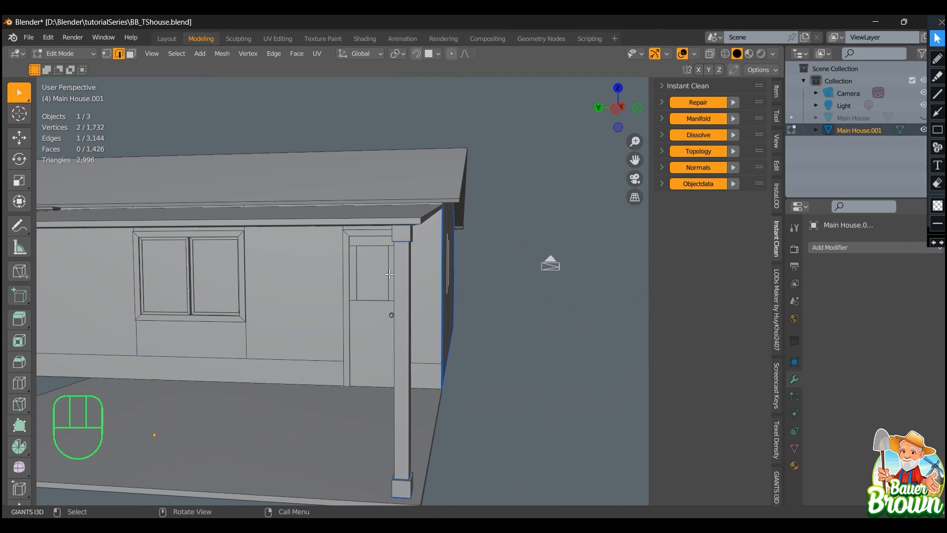
scroll(389, 275, "down", 2)
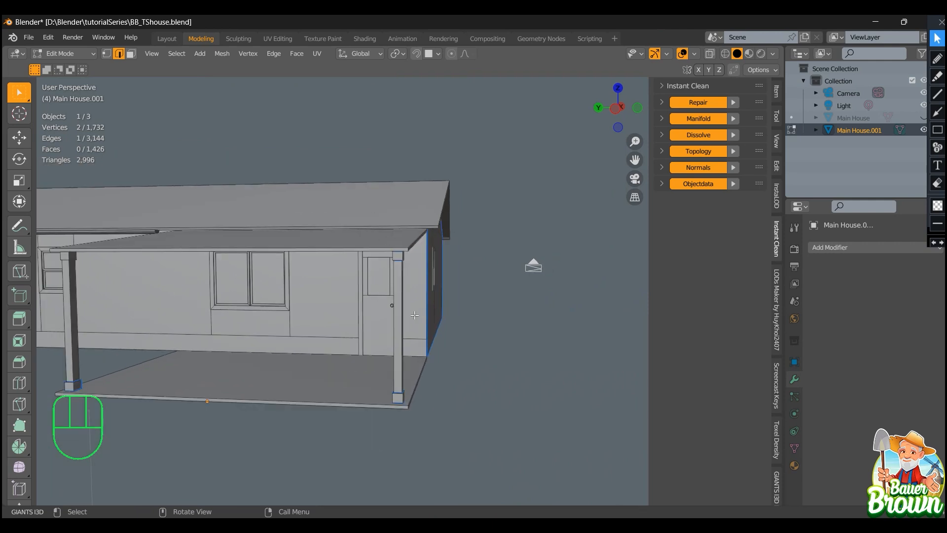
middle_click_drag(403, 347, 276, 325)
scroll(393, 396, "up", 3)
middle_click_drag(394, 396, 373, 367)
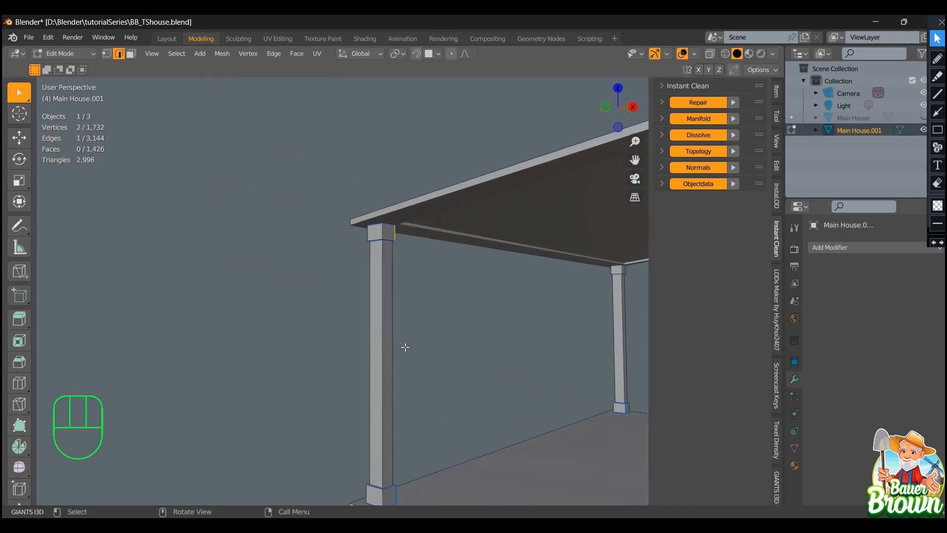
key("u")
key("m")
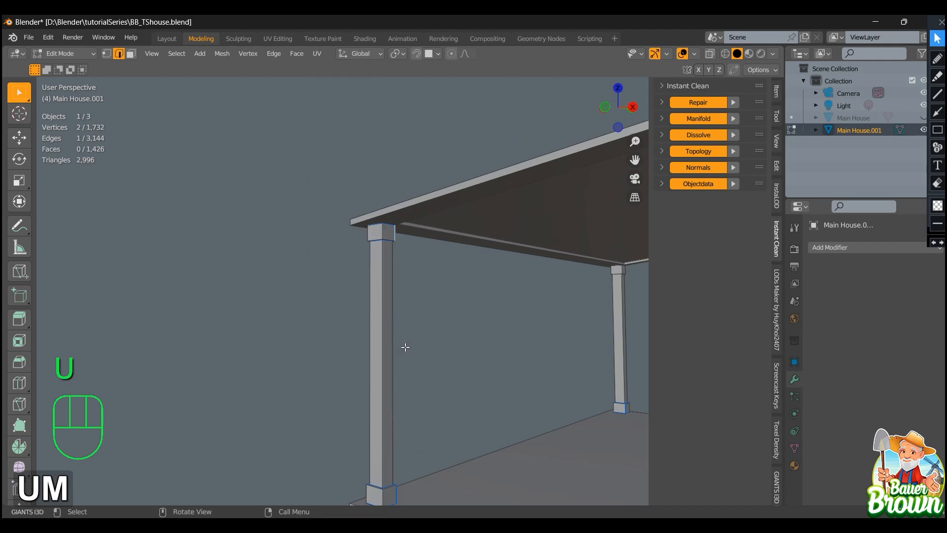
Mark the four diagonal corner edges on the underside of the porch post's top block as seams
scroll(424, 330, "up", 3)
middle_click_drag(423, 328, 432, 311)
scroll(416, 182, "up", 2)
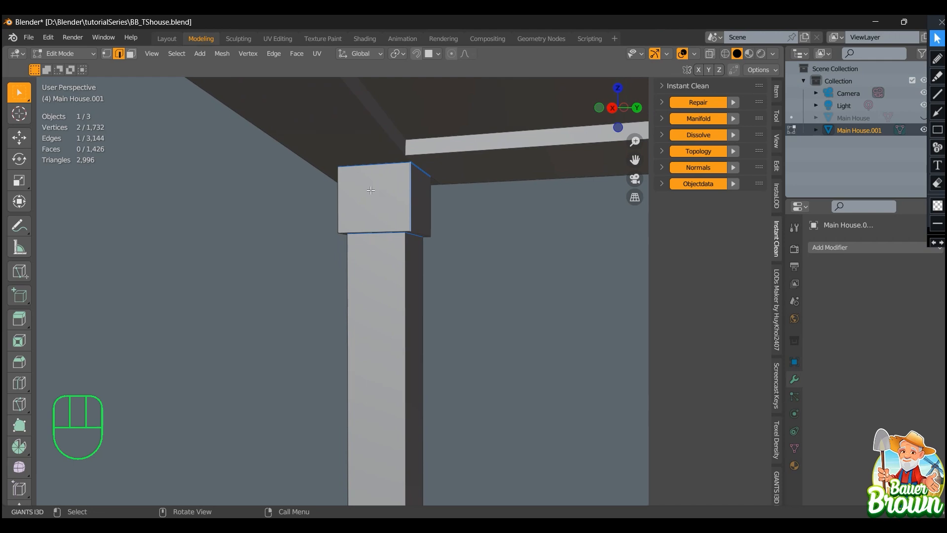
middle_click_drag(370, 249, 439, 186)
left_click(418, 186)
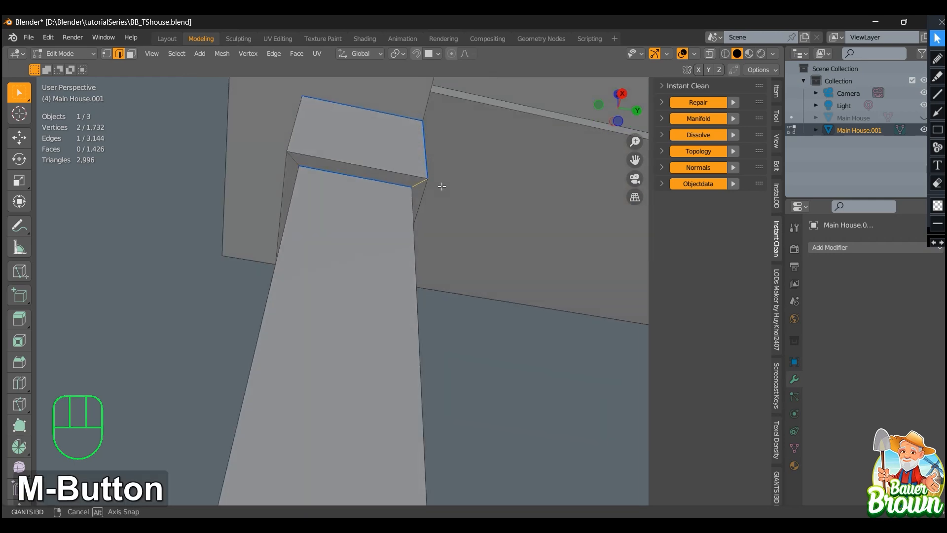
left_click(295, 160, "alt")
middle_click_drag(429, 193, 419, 171)
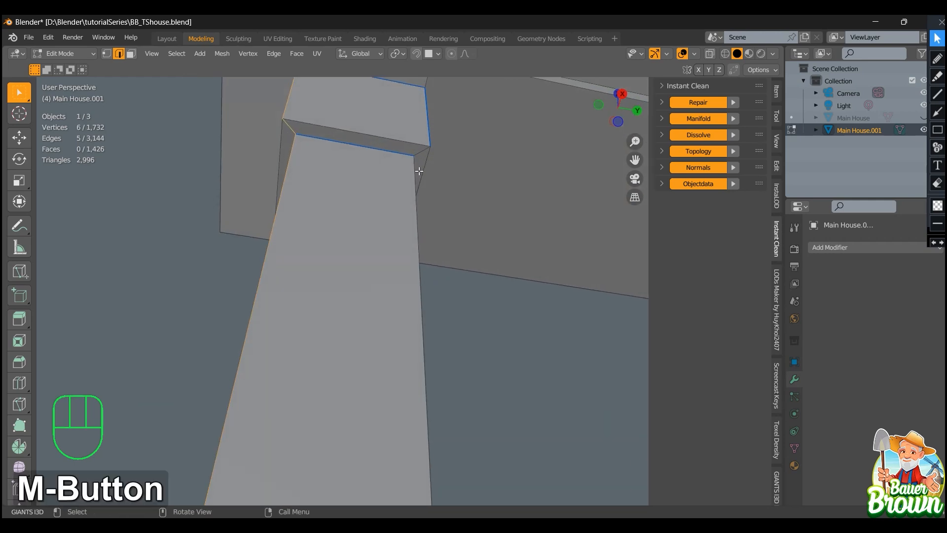
left_click(421, 152)
left_click(293, 130, "shift")
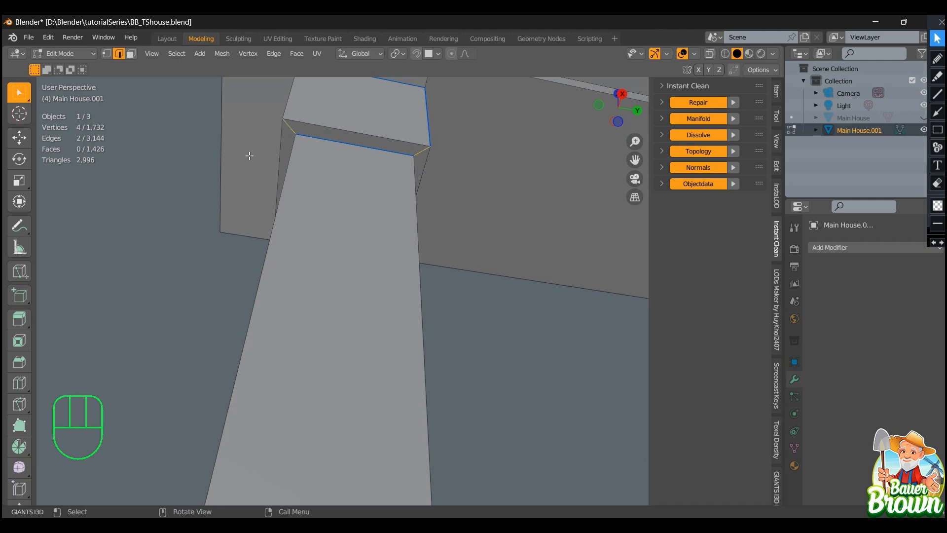
middle_click_drag(250, 155, 442, 238)
left_click(286, 153, "shift")
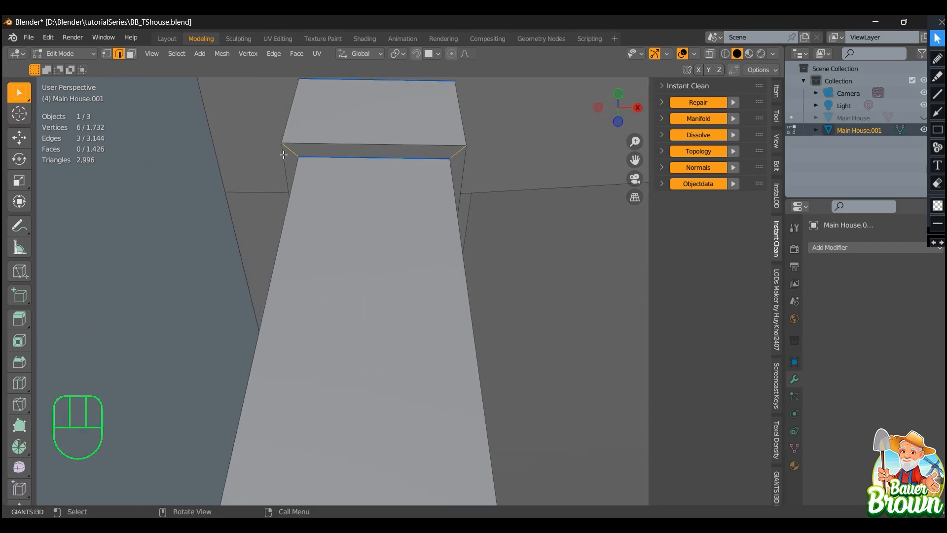
middle_click_drag(284, 154, 459, 177)
left_click(378, 166, "shift")
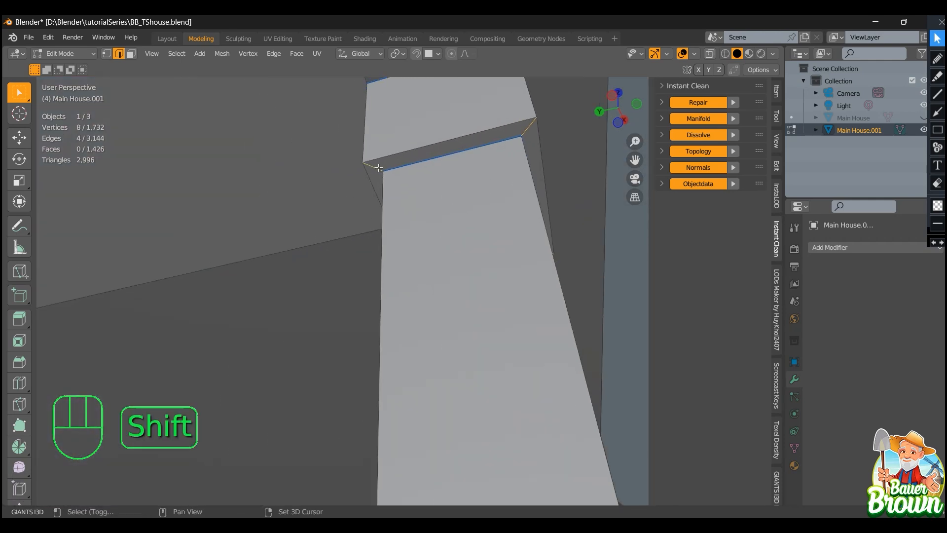
key("u")
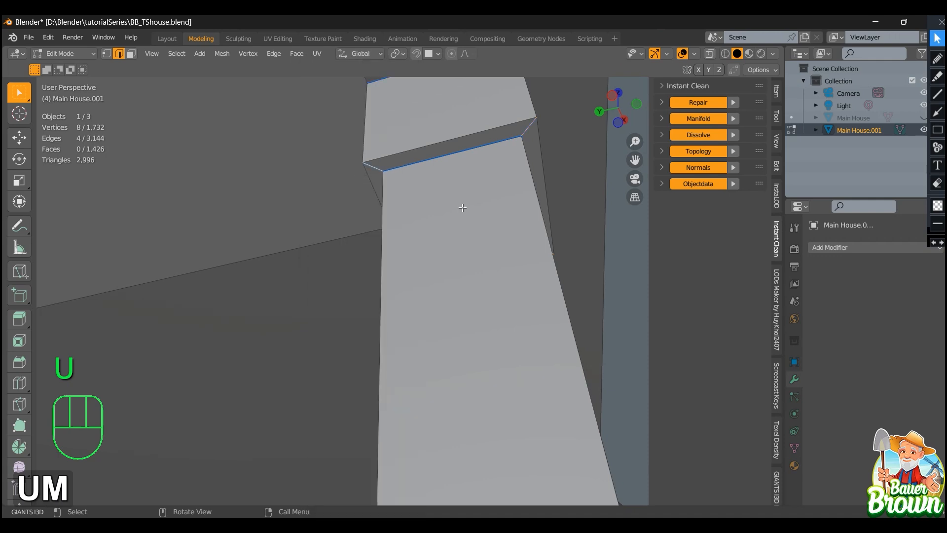
middle_click_drag(461, 205, 529, 272)
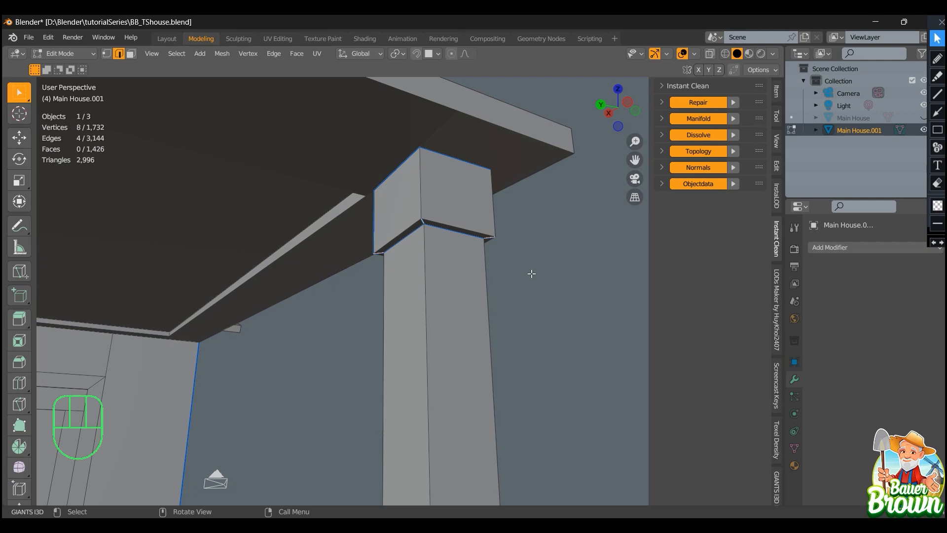
Mark one vertical corner edge of the porch post's shaft as a seam in the Modeling workspace
left_click(278, 38)
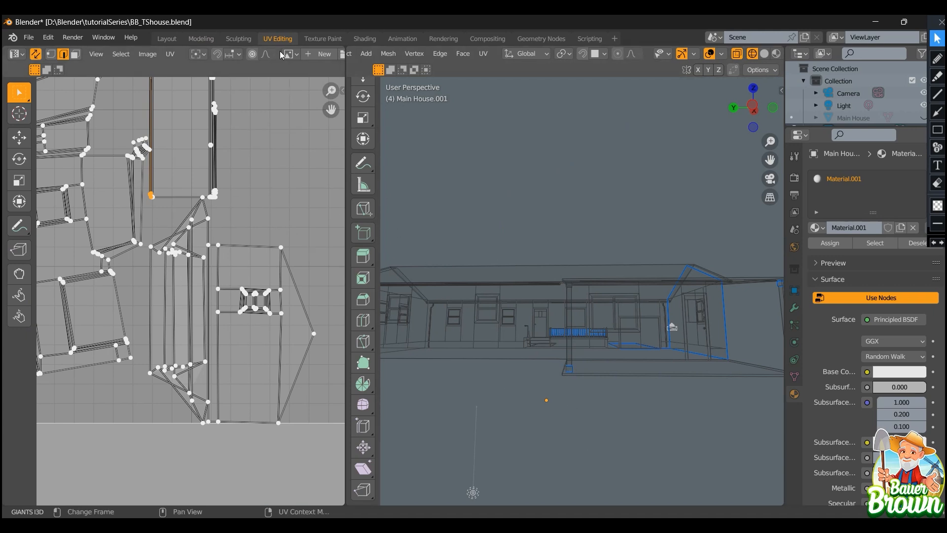
left_click(211, 36)
middle_click_drag(399, 243, 414, 281)
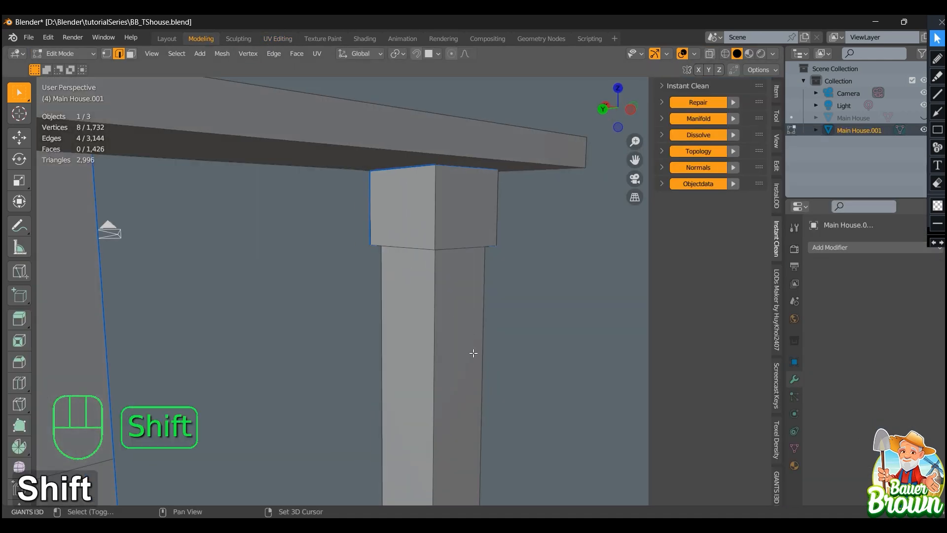
middle_click_drag(474, 351, 444, 191, "shift")
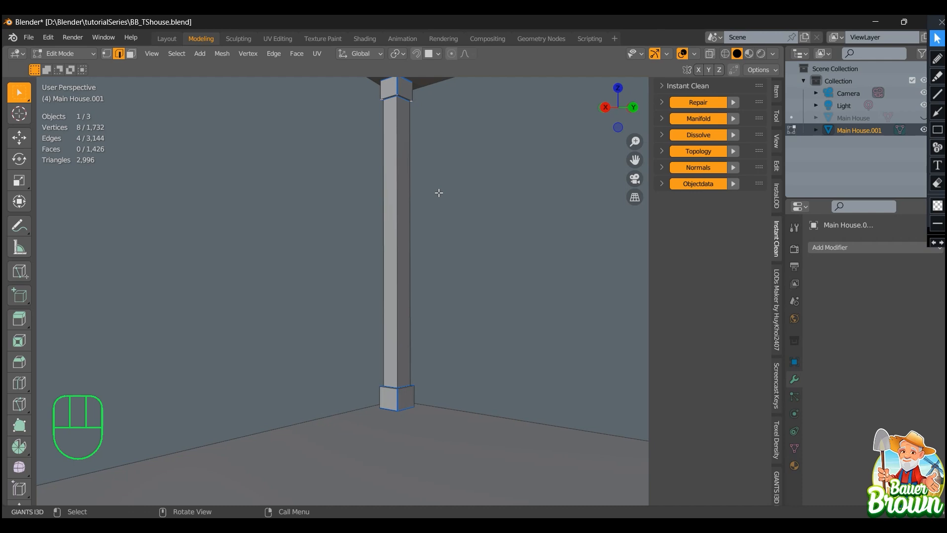
left_click(396, 230)
middle_click_drag(453, 274, 397, 228)
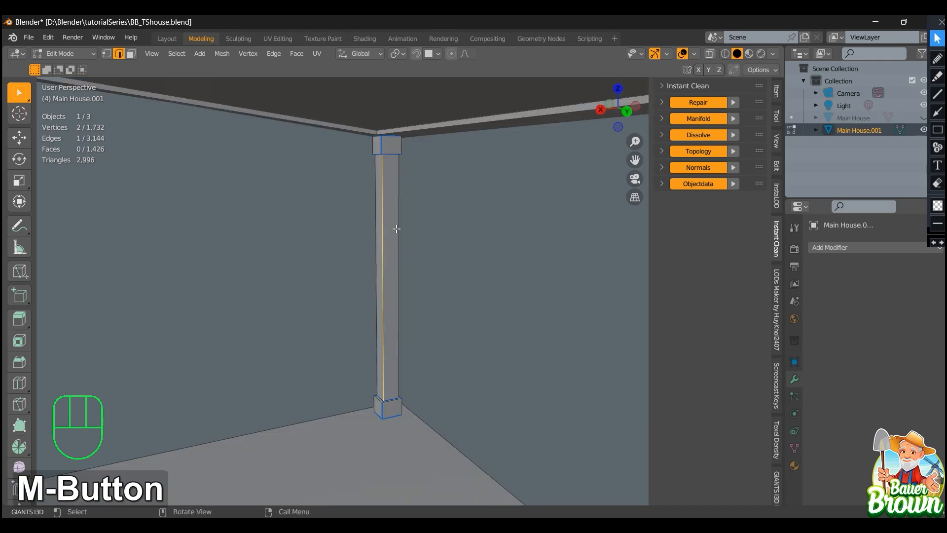
key("u")
left_click(396, 275)
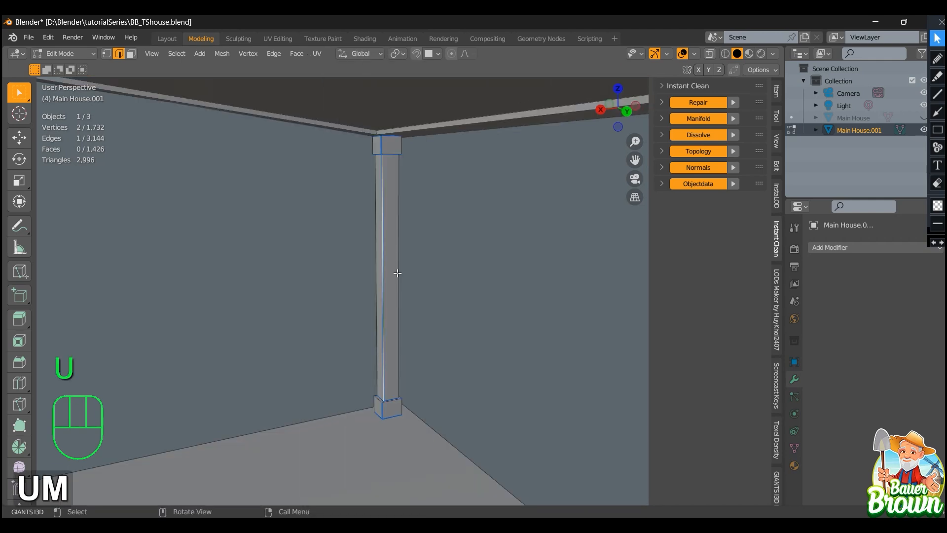
middle_click_drag(395, 275, 440, 324)
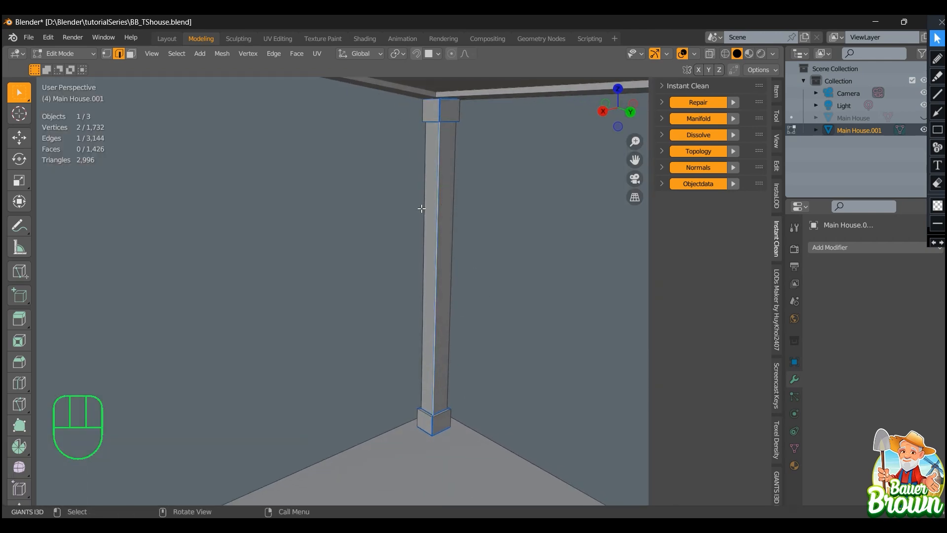
Select the shaft's long edges, then the top and bottom blocks in turn, to examine how the porch post is divided by seams
left_click_drag(406, 201, 427, 269)
left_click_drag(466, 282, 466, 277)
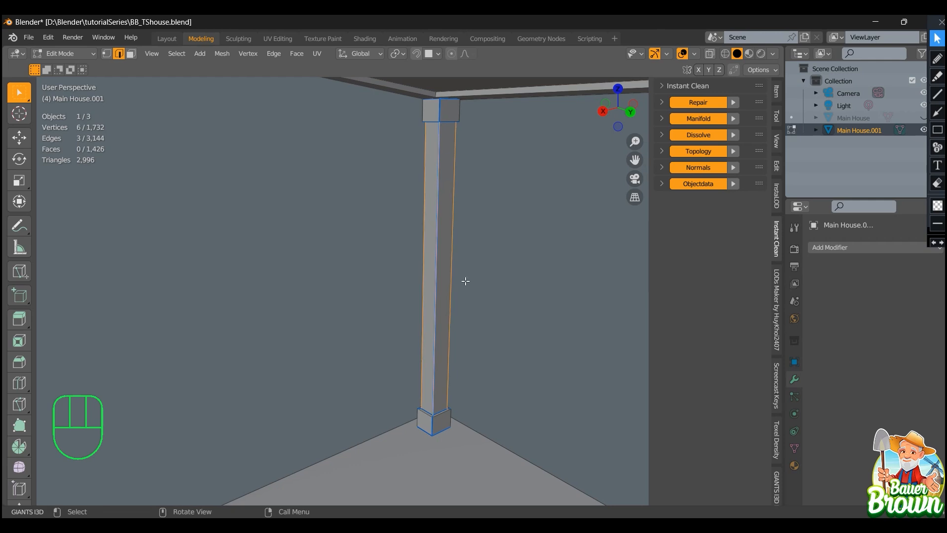
middle_click_drag(465, 276, 514, 294)
mouse_move(412, 110)
left_mouse_down()
mouse_move(466, 117)
mouse_move(462, 140)
left_mouse_up()
left_click_drag(384, 403, 476, 429)
middle_click_drag(392, 404, 450, 203)
scroll(417, 325, "down", 2)
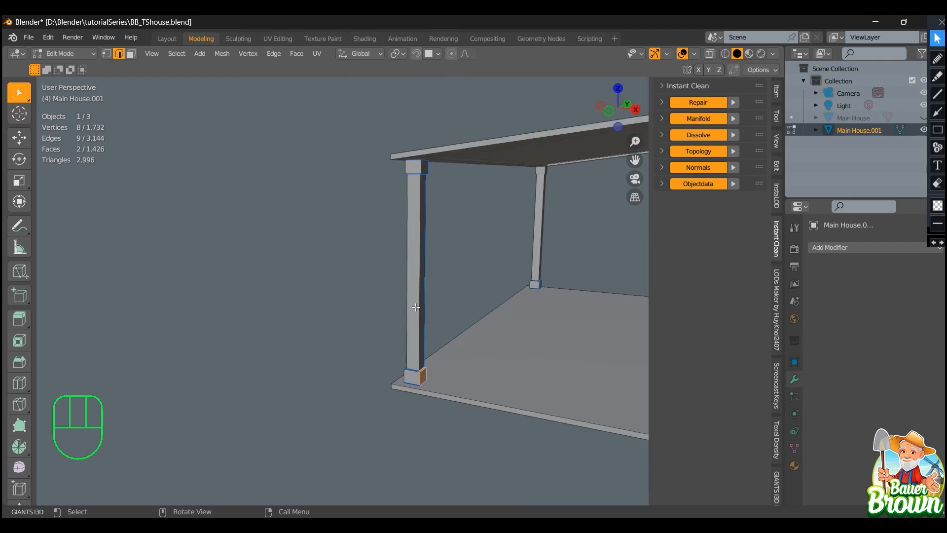
middle_click_drag(417, 325, 439, 309)
scroll(444, 336, "up", 3)
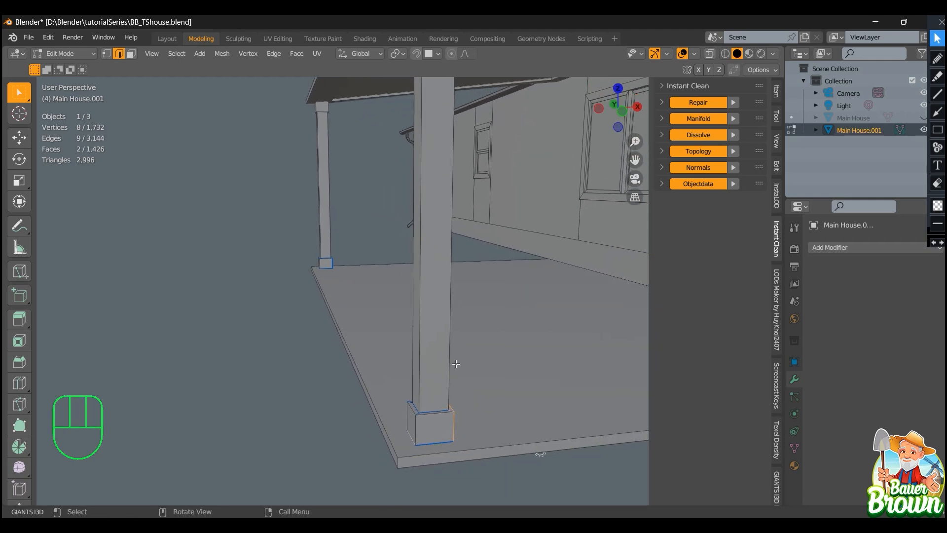
scroll(429, 266, "down", 2)
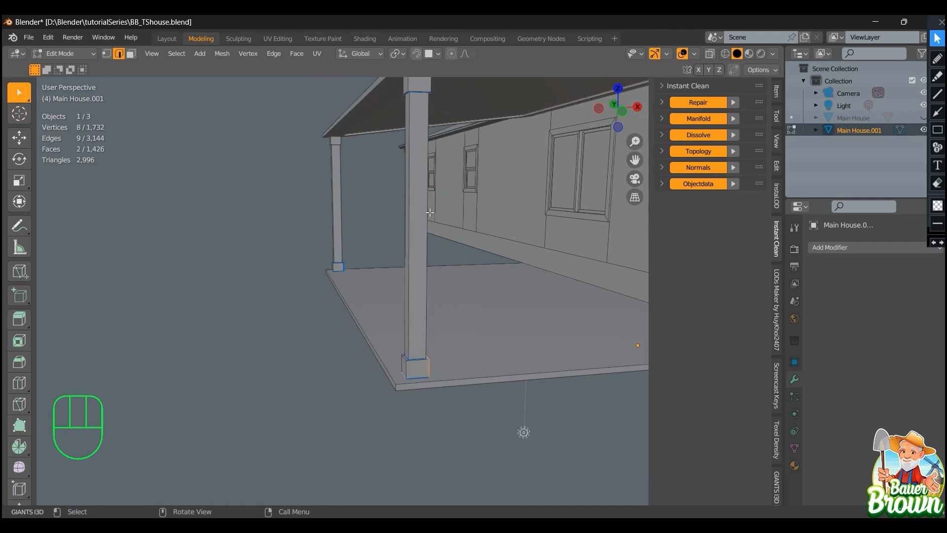
Select the two adjoining outer side faces of the front porch's base in face mode to examine them
middle_click_drag(431, 213, 425, 272, "shift")
middle_click_drag(423, 342, 377, 263, "shift")
scroll(384, 282, "down", 3)
middle_click_drag(342, 276, 193, 285, "shift")
scroll(282, 292, "down", 1)
middle_click_drag(282, 292, 253, 318)
scroll(351, 326, "up", 4)
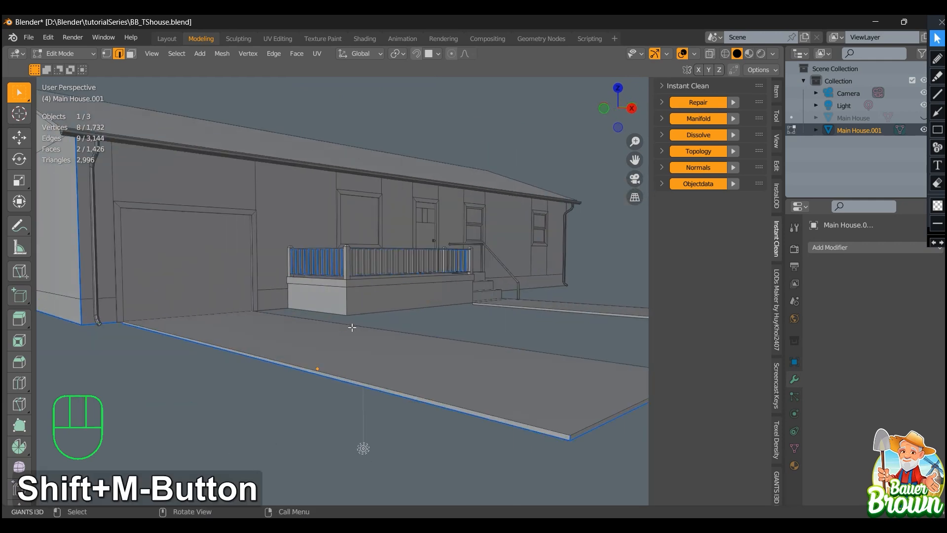
middle_click_drag(352, 319, 353, 322)
scroll(352, 321, "down", 2)
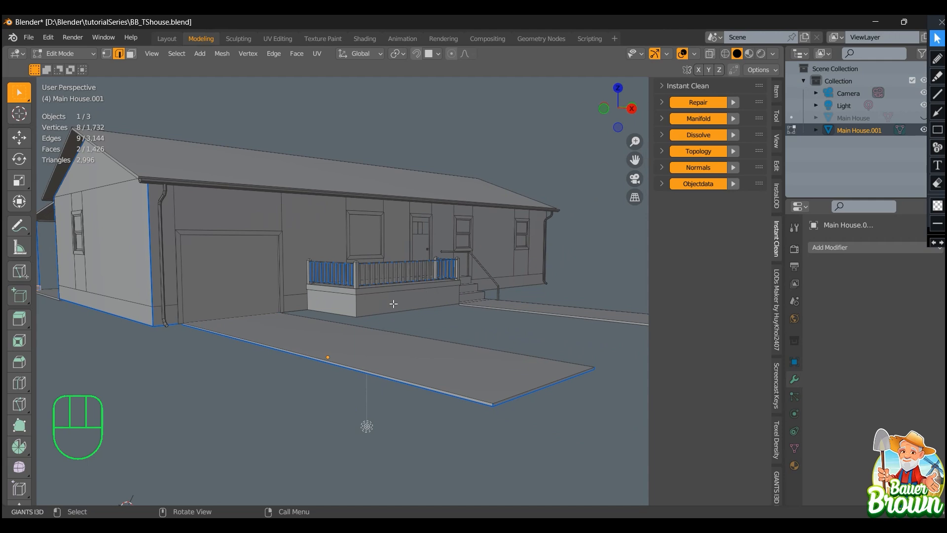
key("3")
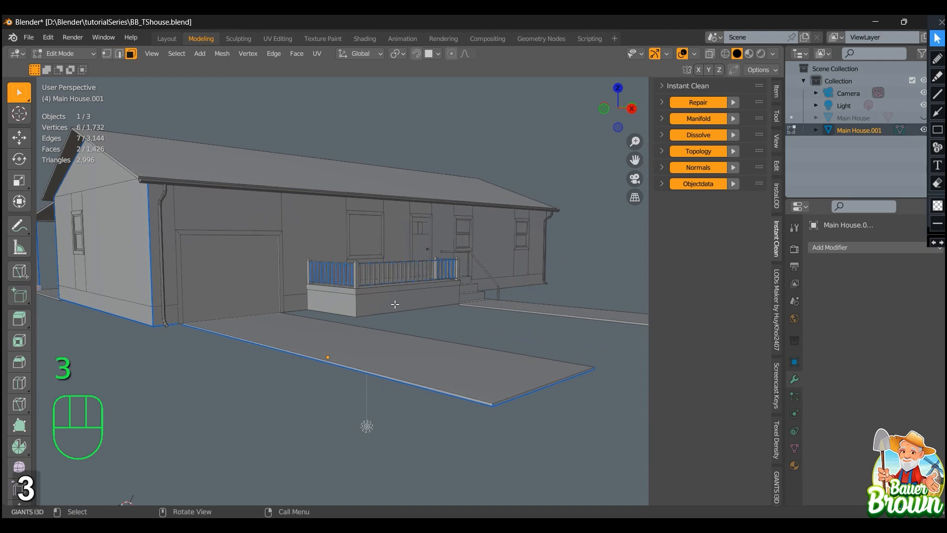
left_click(395, 300)
left_click(355, 314, "shift")
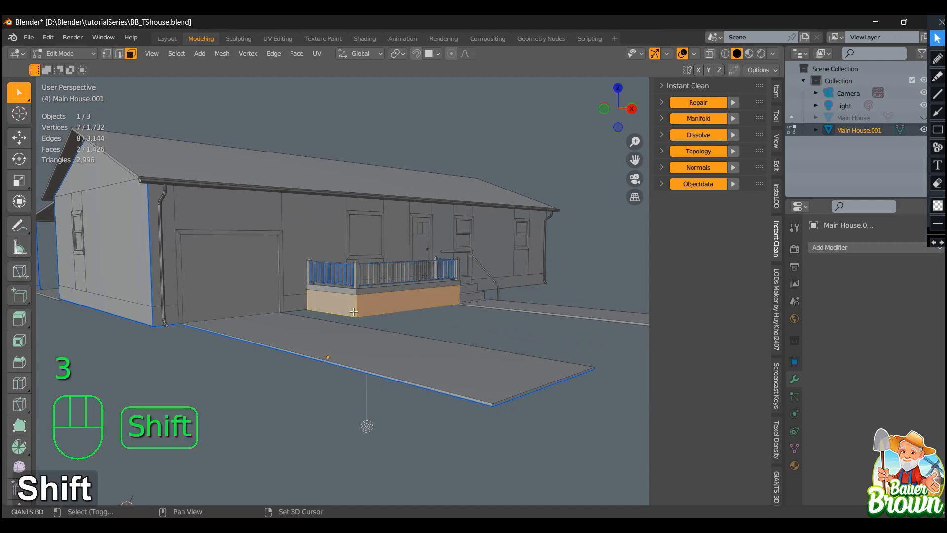
Select the vertical corner edge between the front porch base's two side faces to examine it as a possible seam
scroll(355, 310, "up", 5)
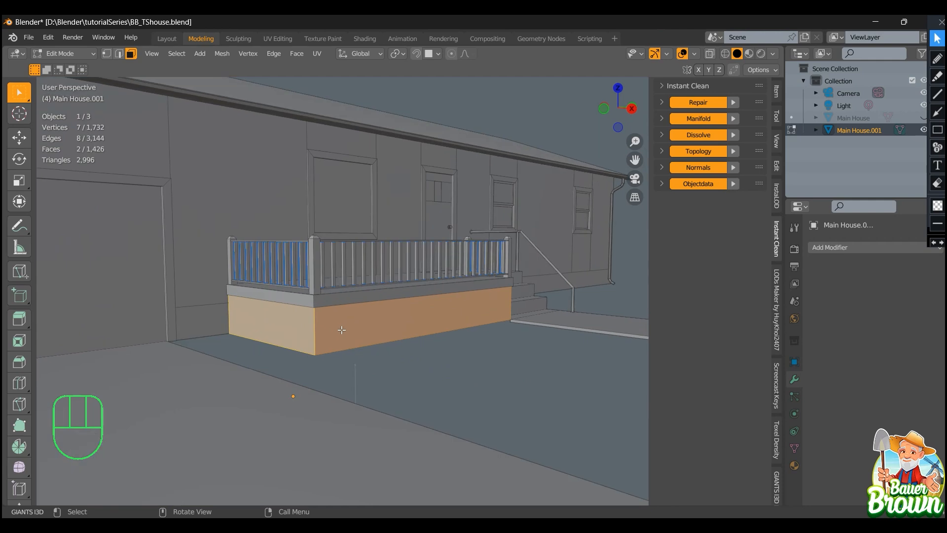
key("2")
left_click(316, 330)
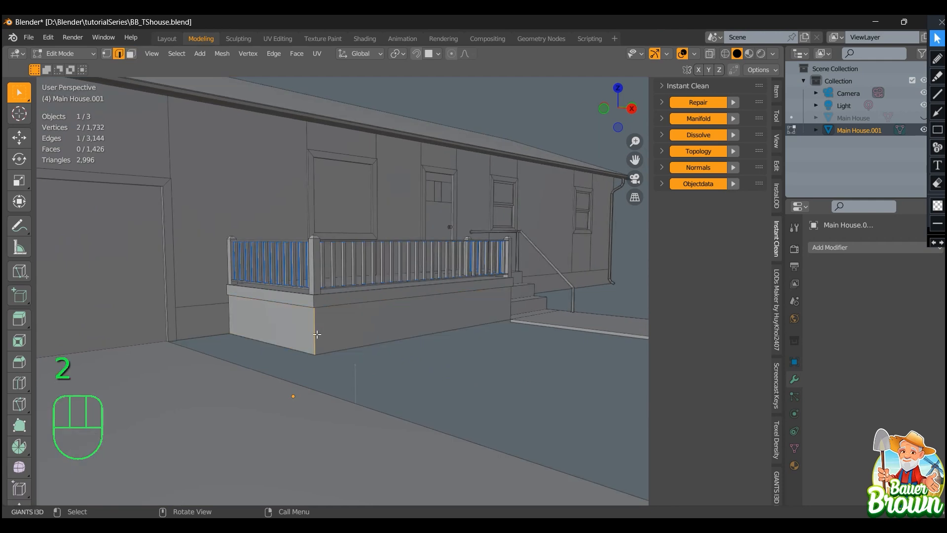
middle_click_drag(319, 337, 336, 357)
scroll(129, 359, "up", 4)
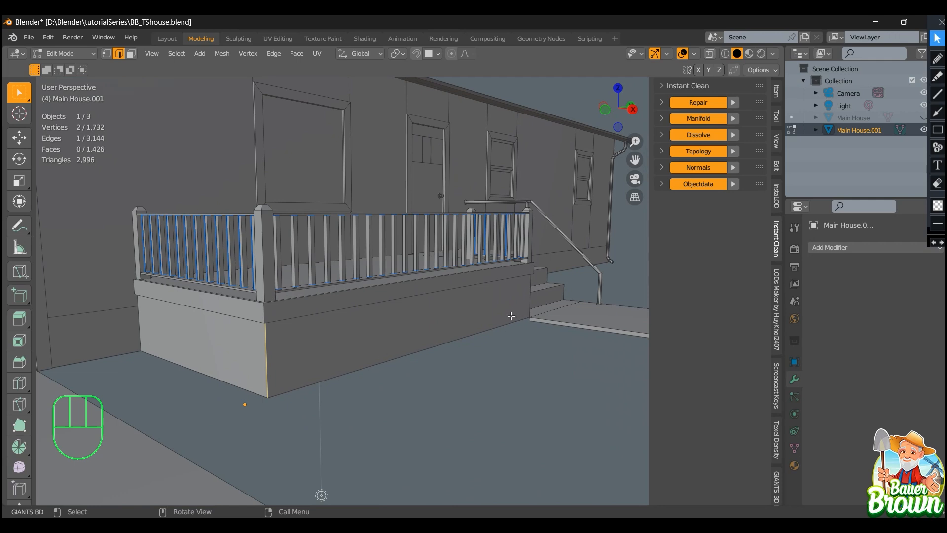
Examine the seams around the house's gable-end wall, garage corner and driveway from several sides
scroll(323, 358, "down", 4)
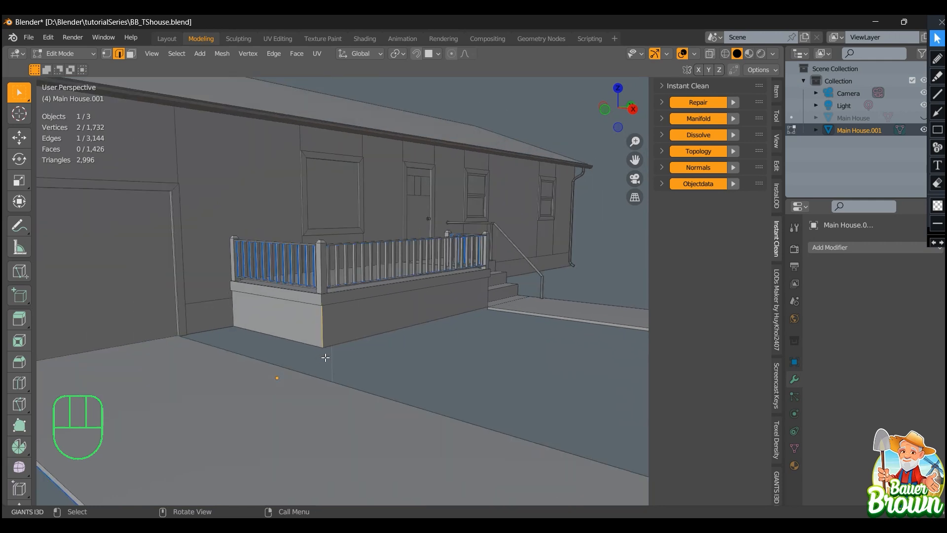
scroll(326, 344, "down", 3)
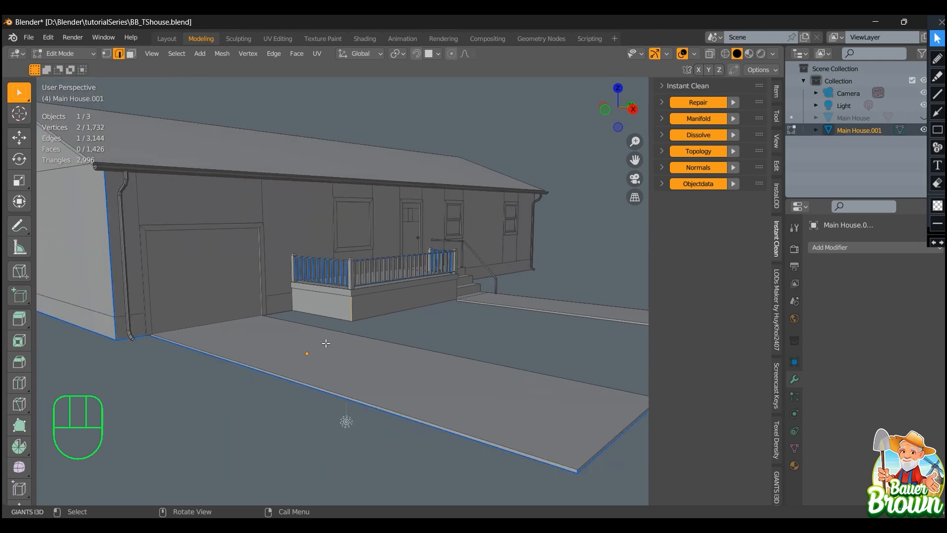
middle_click_drag(326, 344, 424, 354, "shift")
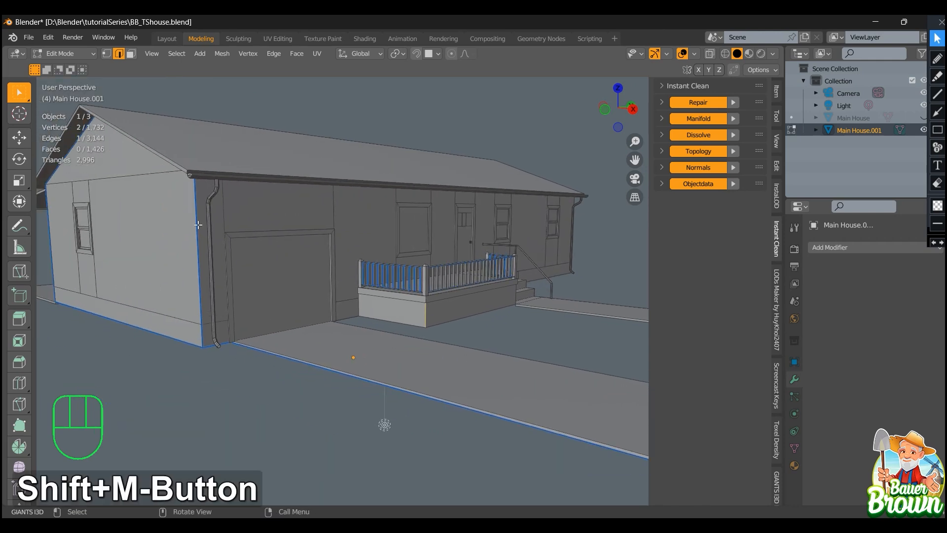
middle_click_drag(209, 255, 190, 321)
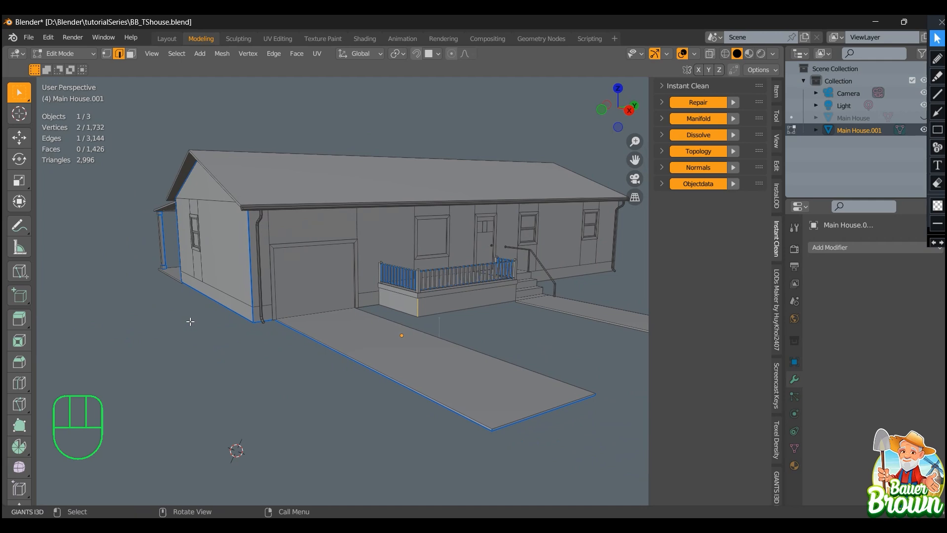
scroll(190, 321, "down", 1)
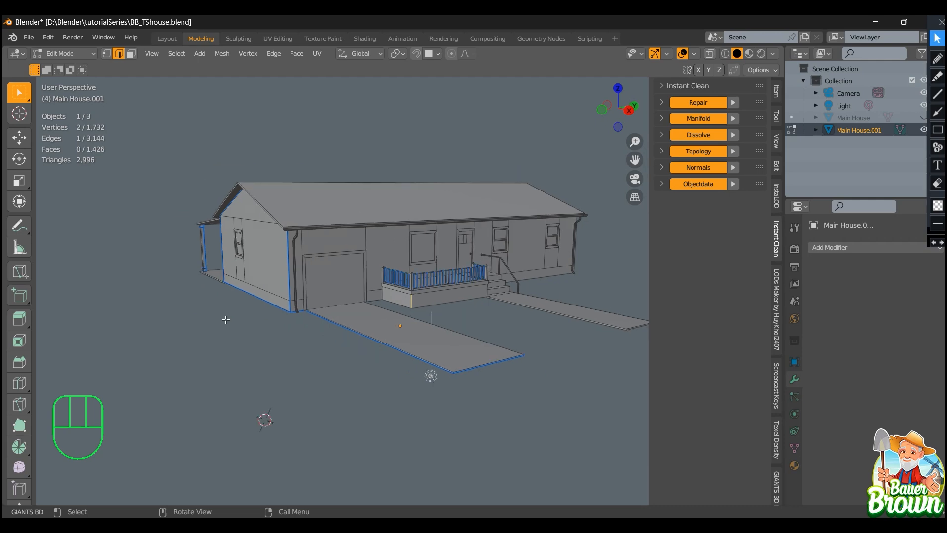
middle_click_drag(222, 321, 364, 307)
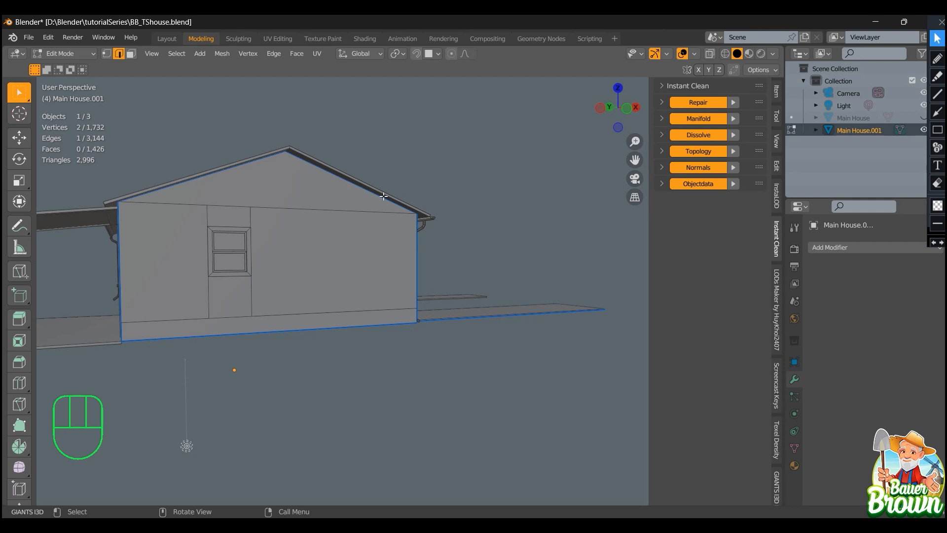
middle_click_drag(543, 324, 404, 350)
scroll(334, 364, "up", 2)
middle_click_drag(334, 364, 331, 302)
middle_click_drag(306, 304, 358, 336)
middle_click_drag(229, 315, 356, 324, "shift")
scroll(355, 373, "up", 2)
middle_click_drag(355, 373, 385, 381)
scroll(394, 348, "down", 4)
scroll(419, 335, "down", 2)
middle_click_drag(461, 366, 422, 376)
scroll(417, 366, "up", 2)
middle_click_drag(461, 363, 379, 345, "shift")
scroll(353, 376, "up", 3)
middle_click_drag(304, 372, 327, 338)
scroll(311, 351, "down", 2)
scroll(326, 354, "down", 1)
scroll(326, 354, "down", 1)
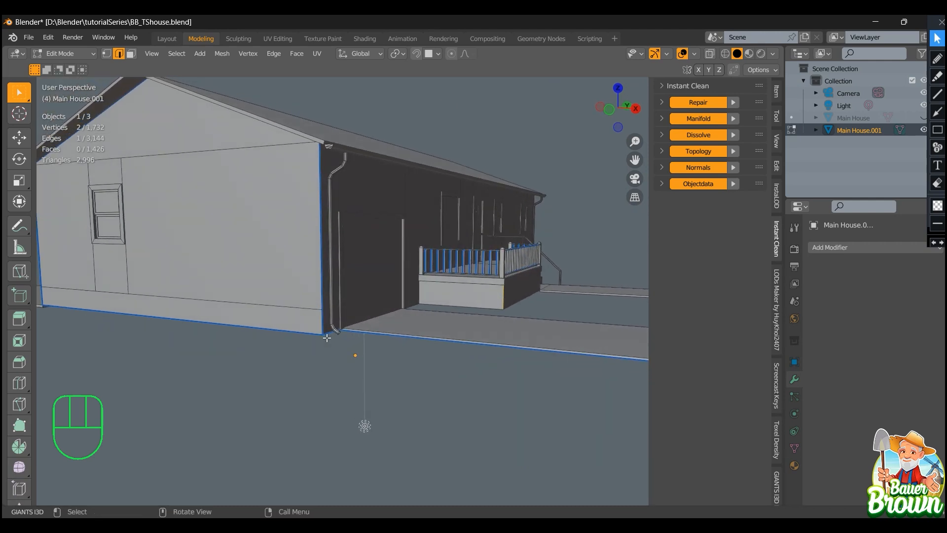
scroll(358, 277, "down", 2)
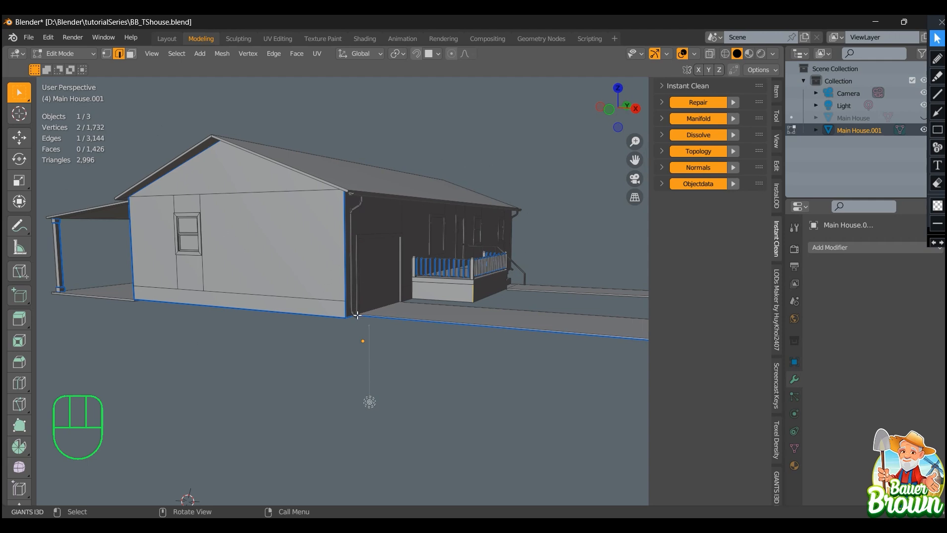
middle_click_drag(357, 315, 334, 324)
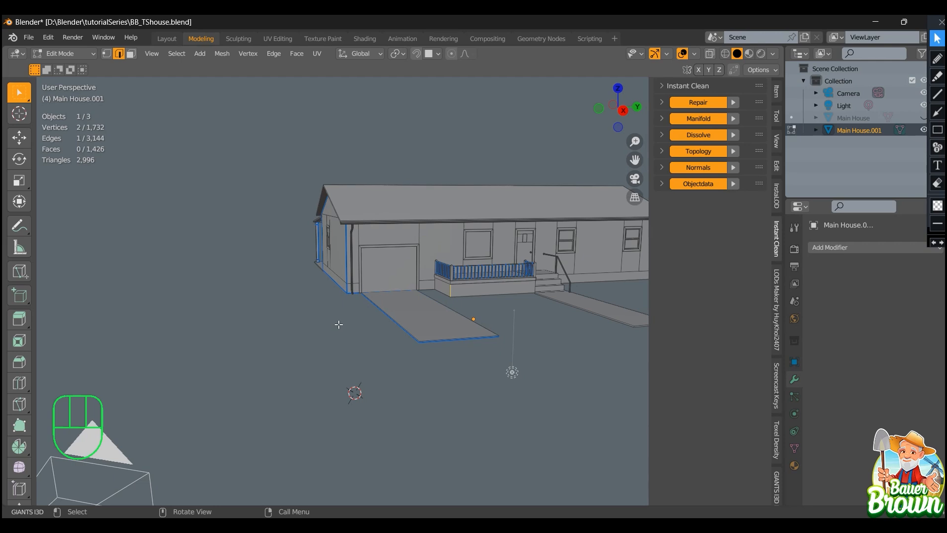
middle_click_drag(332, 333, 341, 266)
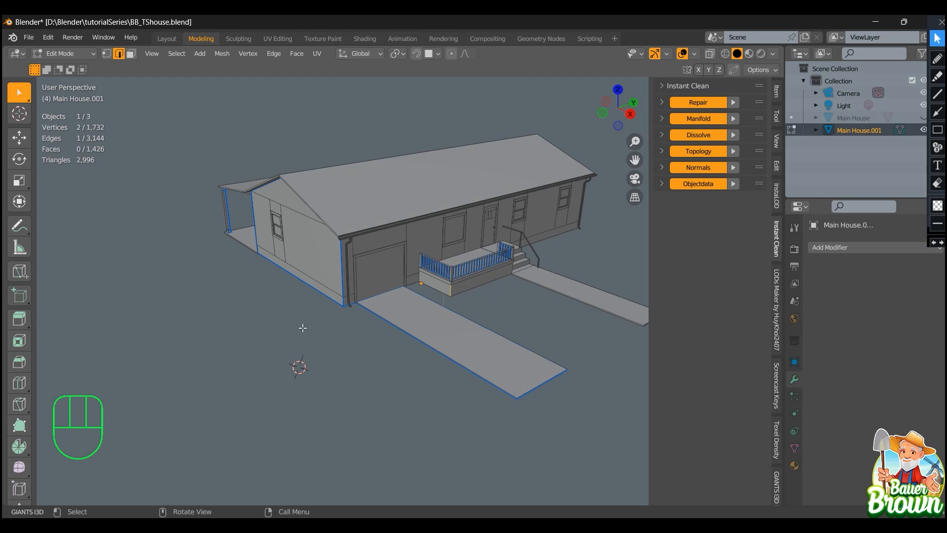
Mark seams around the foundation strip of the two-window gable end opposite the garage and up its front vertical corner edge
middle_click_drag(303, 328, 347, 230)
scroll(328, 153, "down", 3)
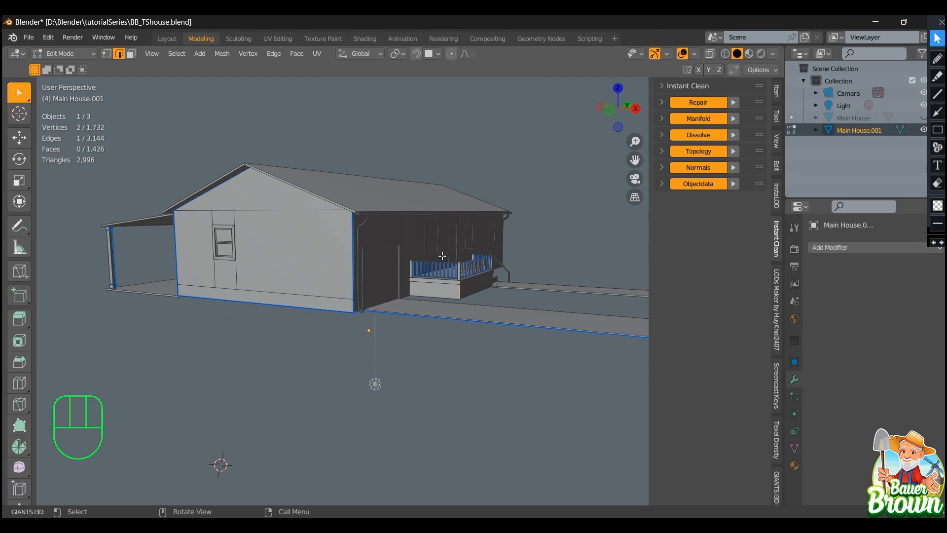
middle_click_drag(432, 289, 272, 299)
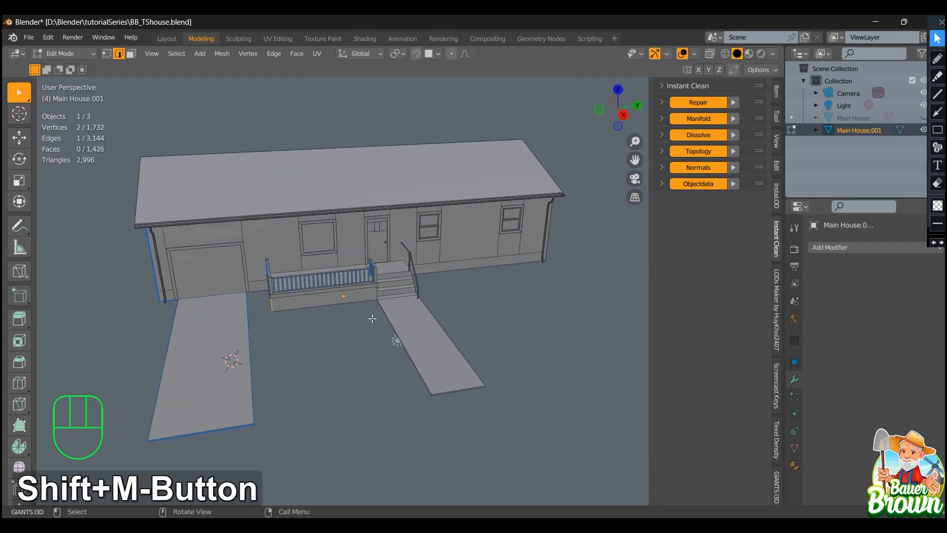
middle_click_drag(372, 319, 351, 285)
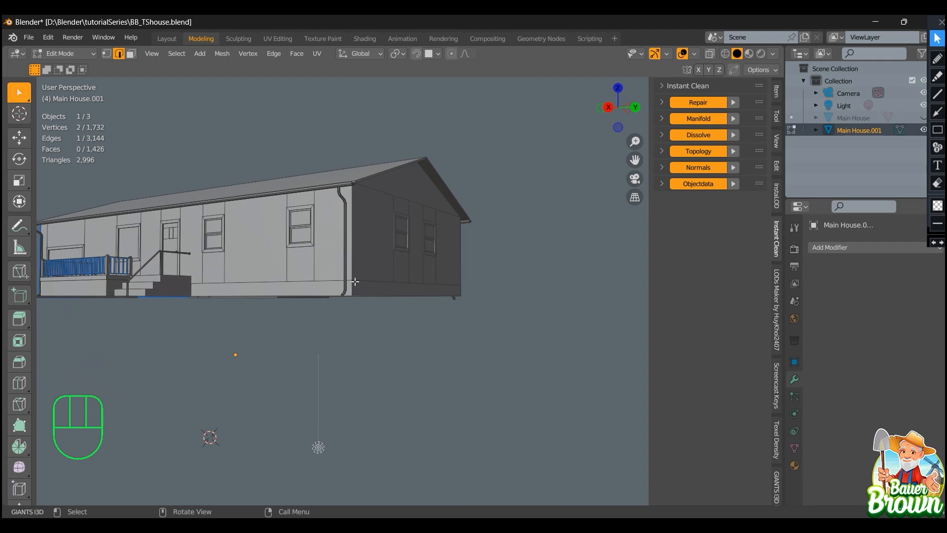
scroll(361, 319, "up", 3)
middle_click_drag(363, 309, 369, 331)
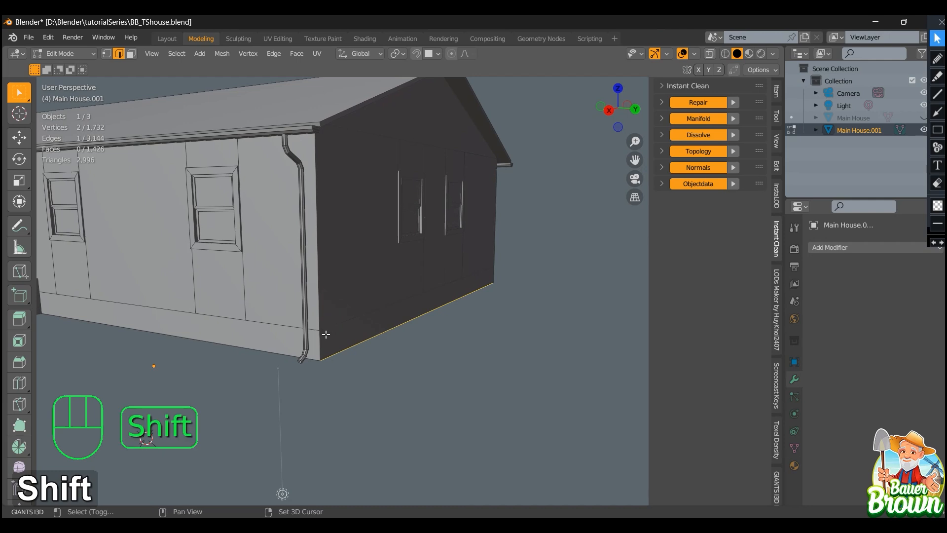
left_click(325, 329, "shift")
left_click(321, 346, "shift")
left_click(320, 328, "shift")
middle_click_drag(382, 312, 424, 321)
left_click(447, 300, "shift")
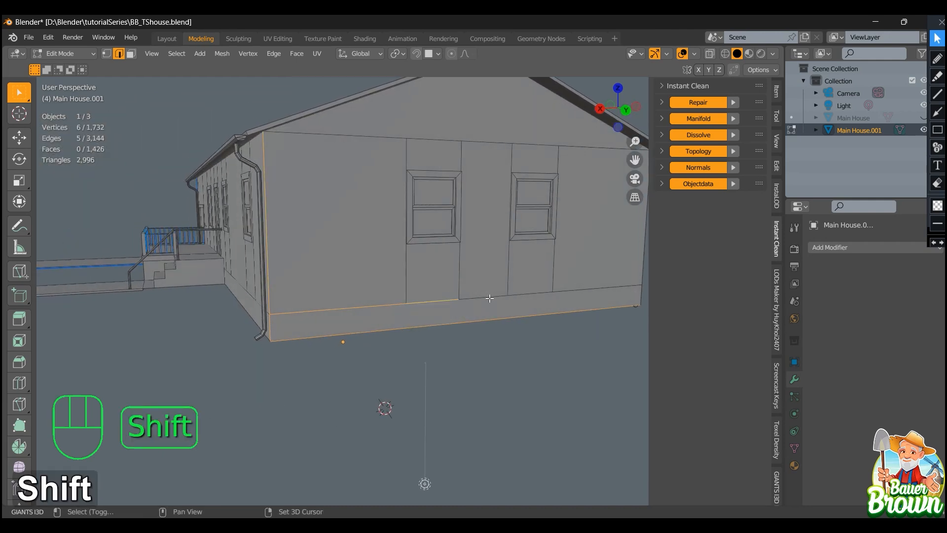
left_click(489, 298, "shift")
left_click(536, 291, "shift")
left_click(571, 297, "shift")
middle_click_drag(587, 315, 508, 313, "shift")
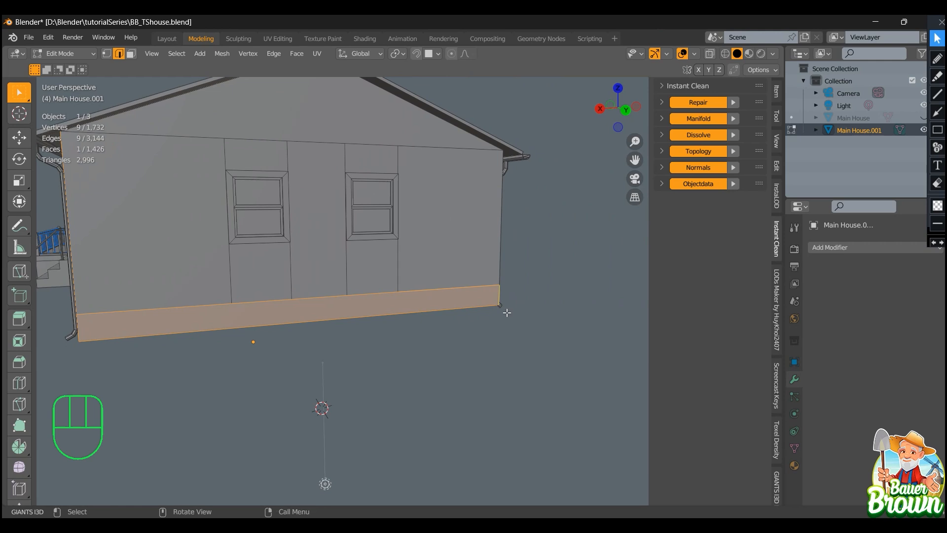
key("u")
key("m")
Select the successive edge segments between the foundation strip and the gable-end wall to examine how the seam runs
scroll(377, 352, "up", 2)
middle_click_drag(343, 342, 486, 337, "shift")
left_click(311, 307)
left_click(458, 300, "shift")
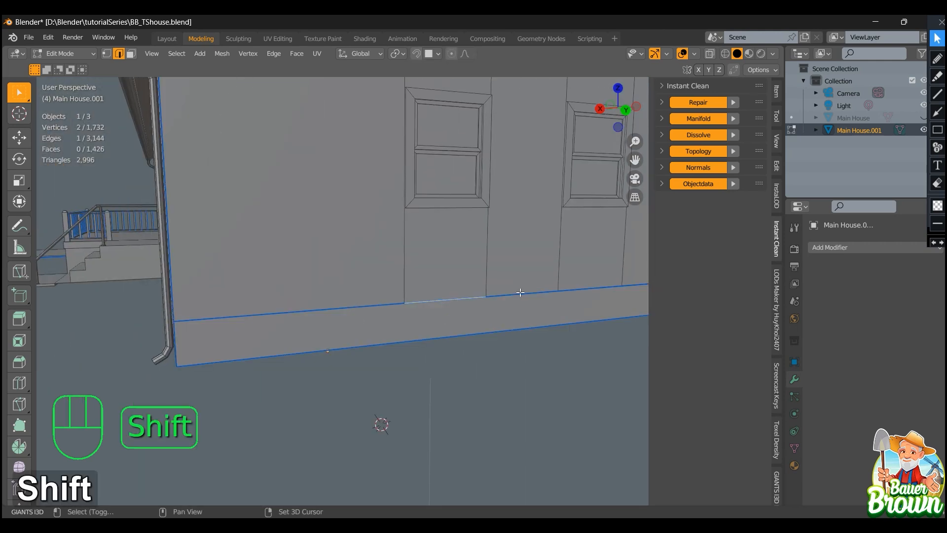
left_click(518, 291, "shift")
scroll(400, 323, "down", 2)
middle_click_drag(453, 323, 355, 335)
left_click(370, 291, "shift")
left_click(468, 287, "shift")
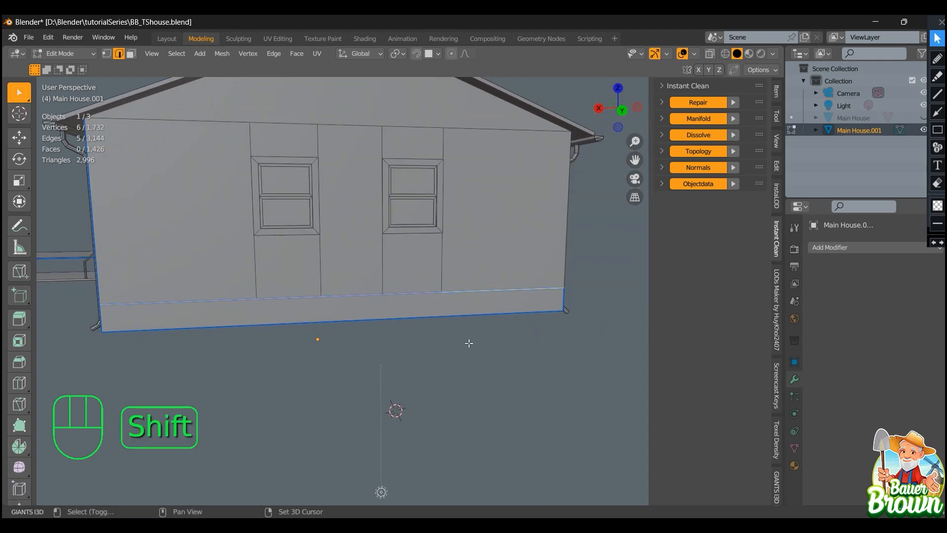
Select the foundation strip and the large wall panel above it in turn in face mode to compare the separated areas
scroll(469, 343, "up", 2)
middle_click_drag(444, 353, 470, 310, "shift")
key("3")
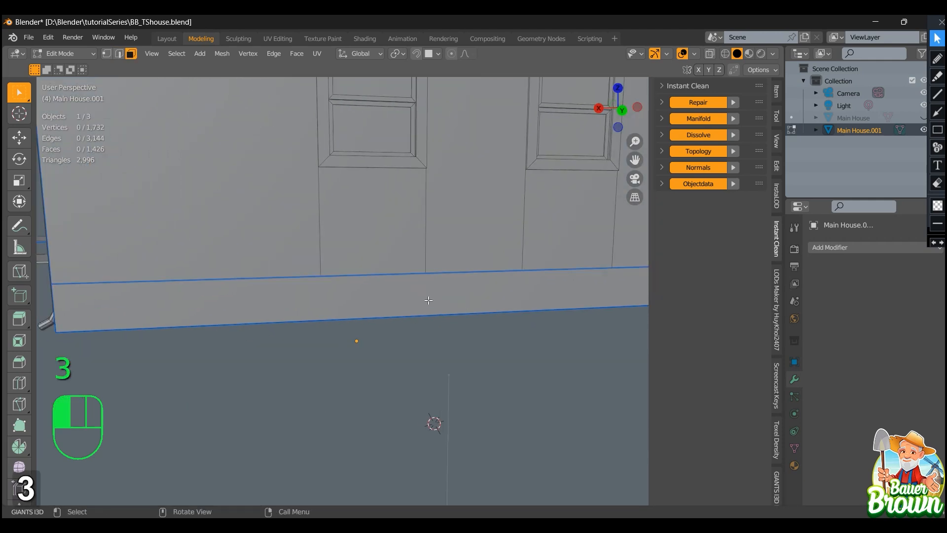
scroll(434, 311, "down", 3)
middle_click_drag(364, 328, 457, 281)
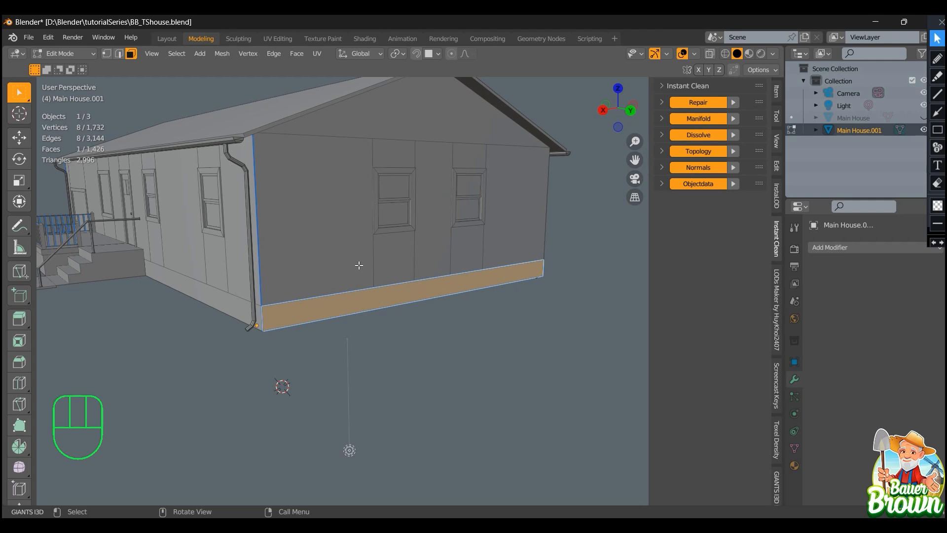
left_click(340, 157)
left_click(358, 305)
left_click(348, 194)
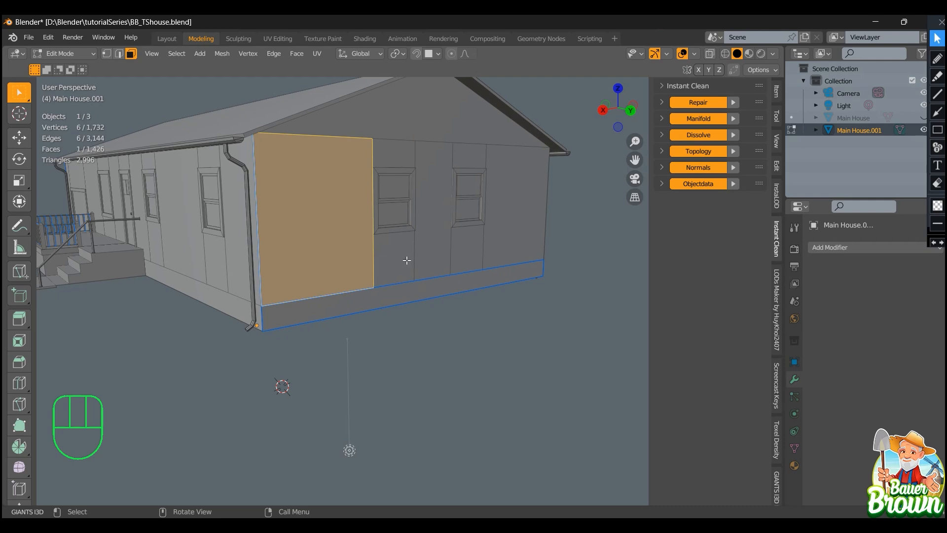
left_click(476, 280)
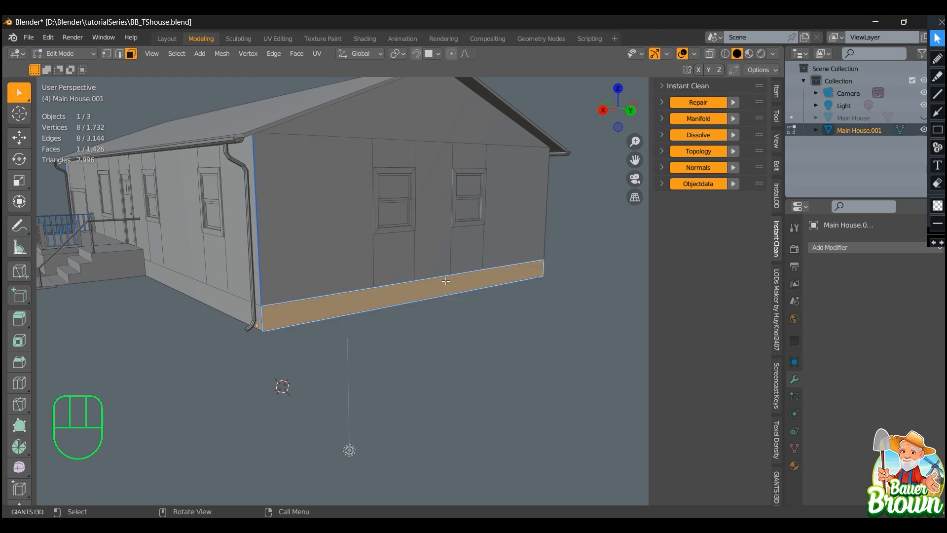
Mark seams on the gable-end wall's rear vertical corner edge and along both sloping edges under the roof
key("2")
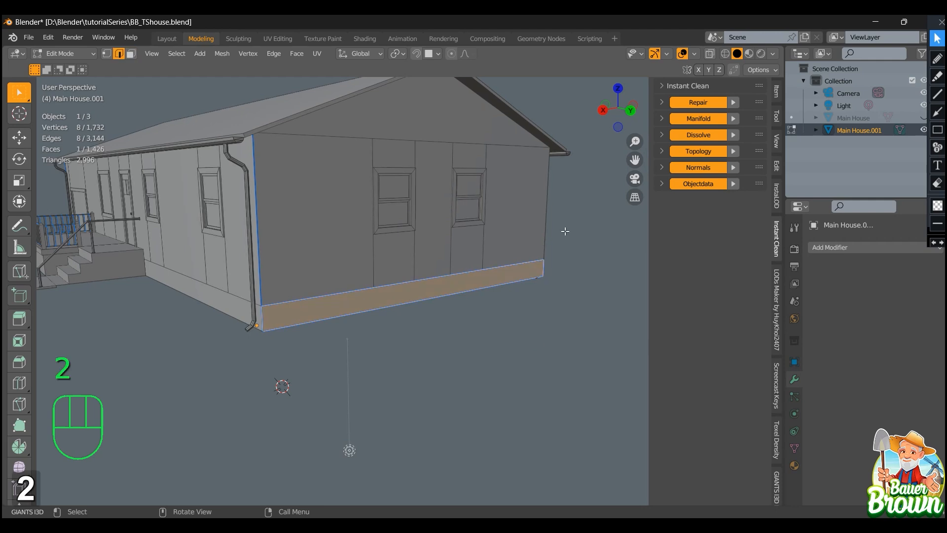
left_click(549, 198)
left_click(507, 131, "shift")
middle_click_drag(506, 131, 377, 121)
middle_click_drag(377, 121, 385, 152, "shift")
left_click(368, 136, "shift")
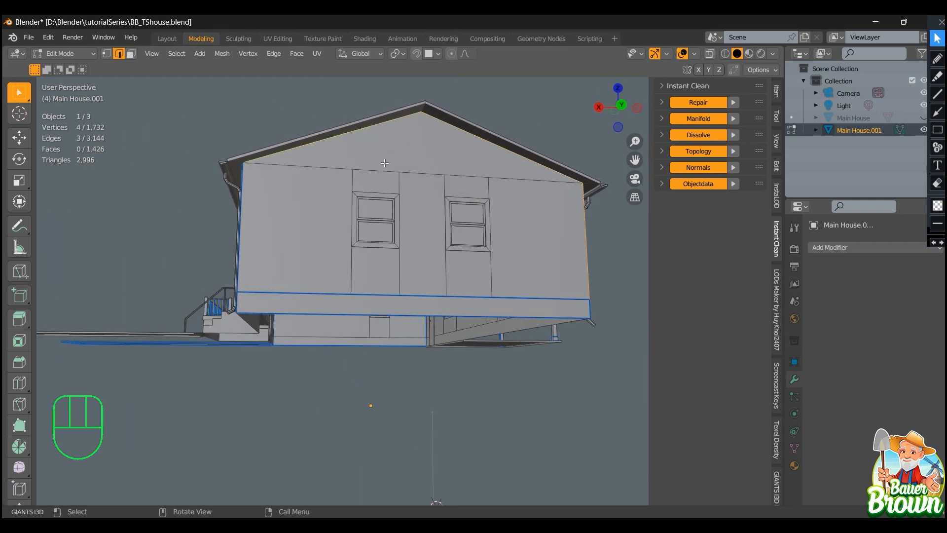
key("u")
key("m")
Select the narrow fascia face along the front slope of the gable-end roof in face mode to examine it
scroll(377, 161, "up", 3)
middle_click_drag(371, 161, 479, 269, "shift")
scroll(488, 270, "up", 3)
middle_click_drag(480, 270, 465, 312)
middle_click_drag(240, 209, 271, 197)
scroll(252, 227, "down", 3)
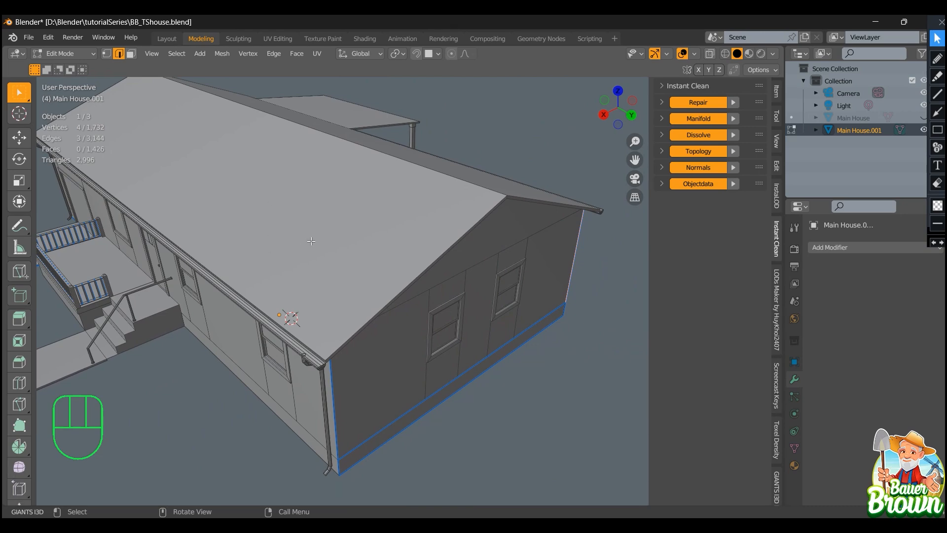
middle_click_drag(322, 261, 375, 169)
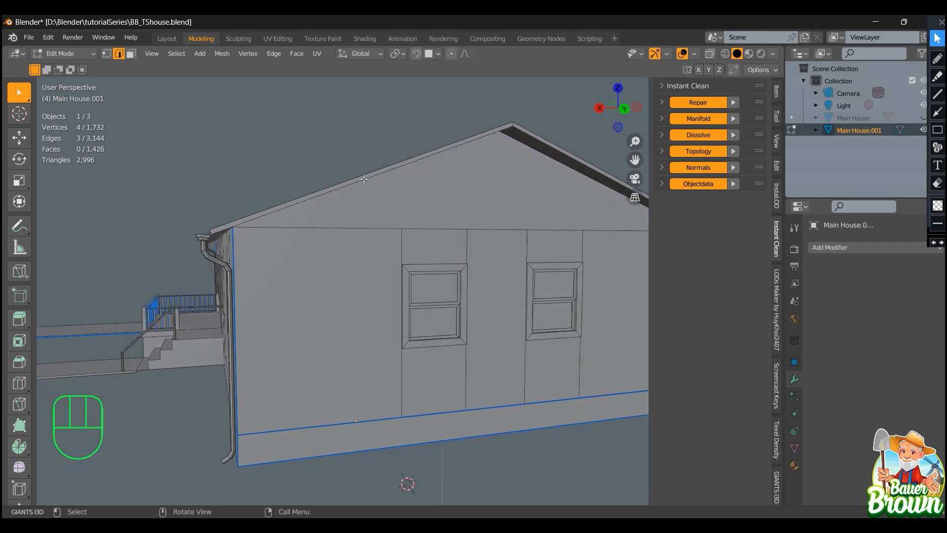
key("3")
left_click(364, 178)
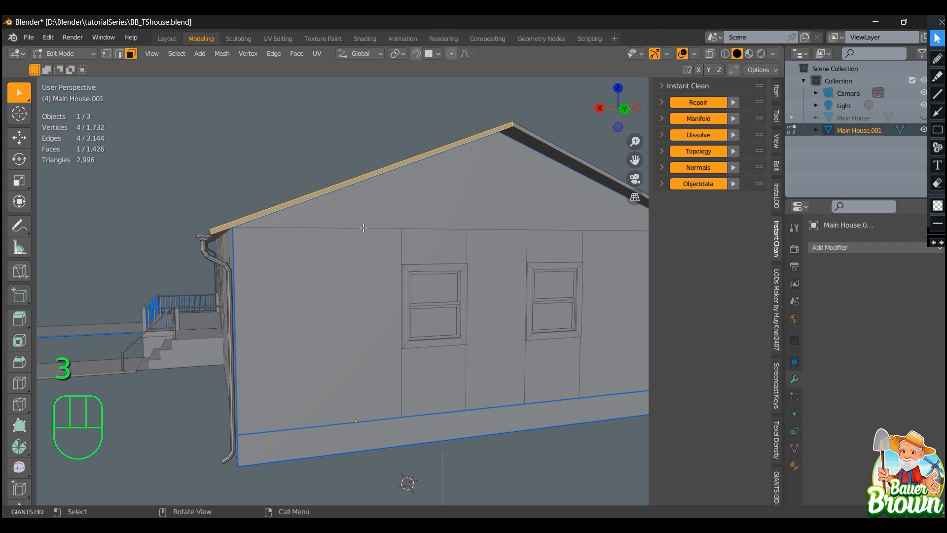
Select the large front roof slope, then its shared edge with the gable-end fascia, to examine that edge as a seam
middle_click_drag(370, 217, 383, 247)
middle_click_drag(381, 250, 365, 195)
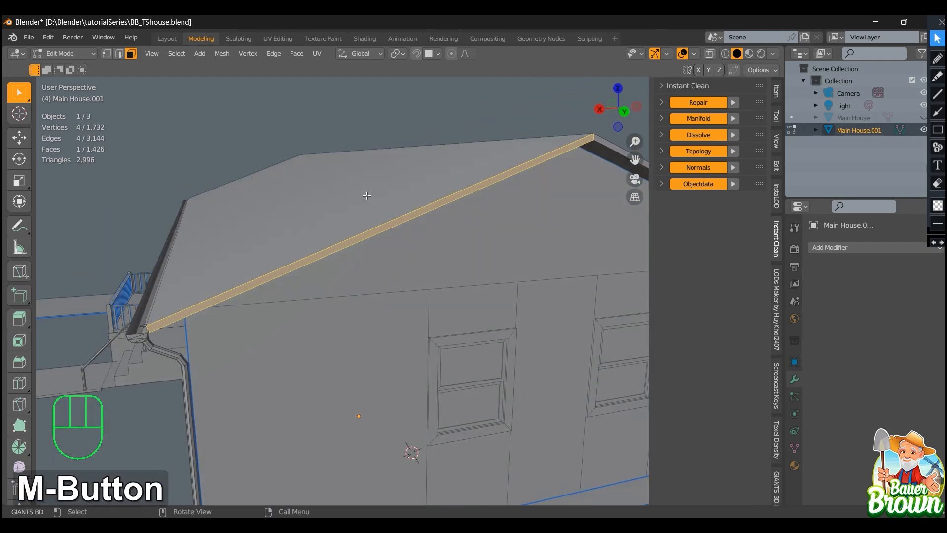
left_click(388, 198)
middle_click_drag(364, 275, 411, 320)
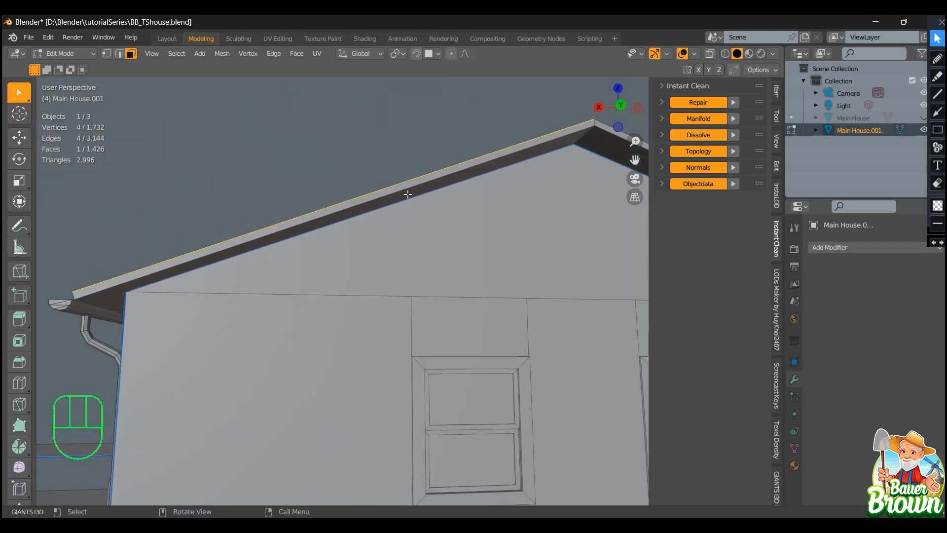
middle_click_drag(388, 212, 409, 259)
key("2")
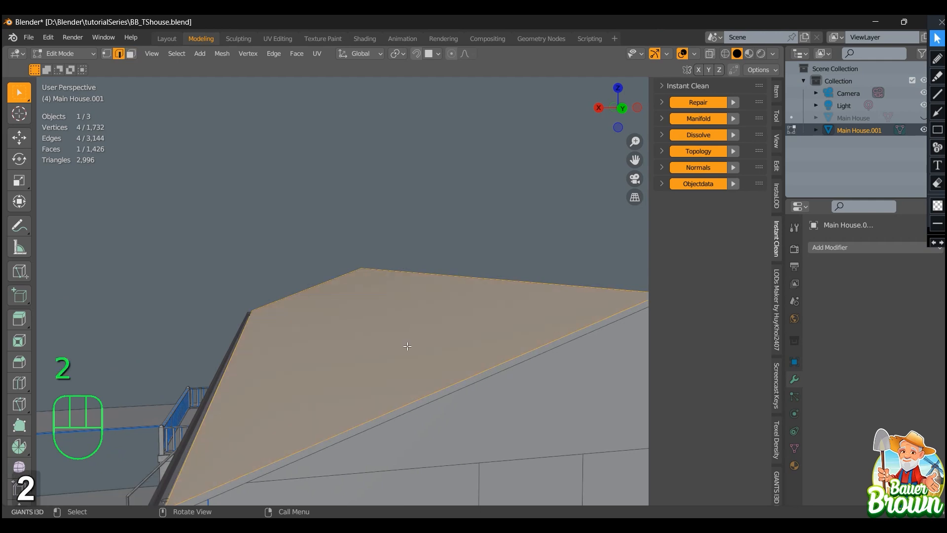
left_click(411, 401)
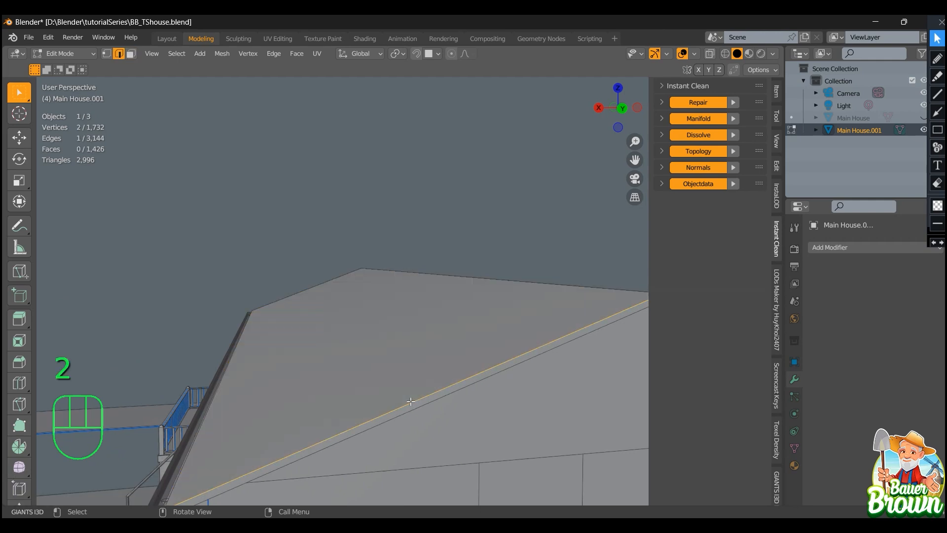
Mark seams around the large front roof slope face and clear the selection
key("3")
left_click(386, 344)
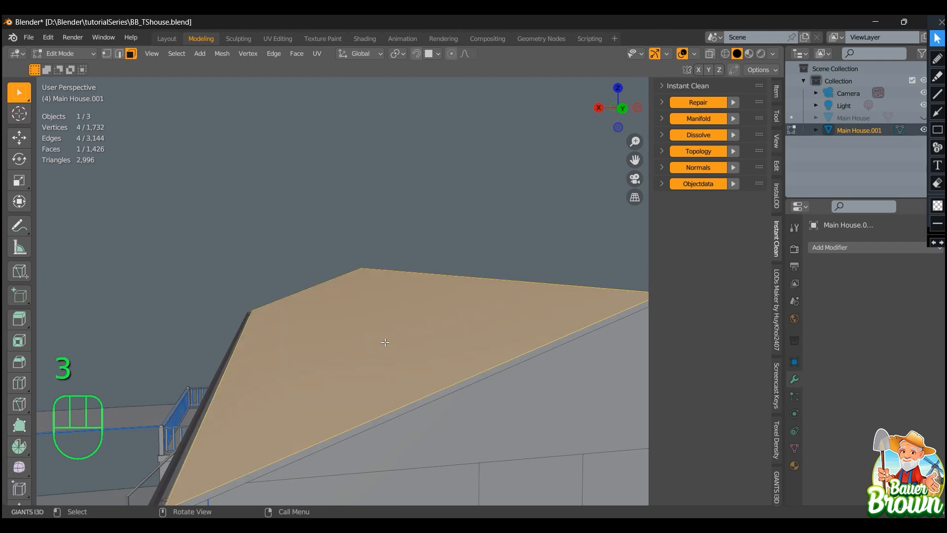
key("u")
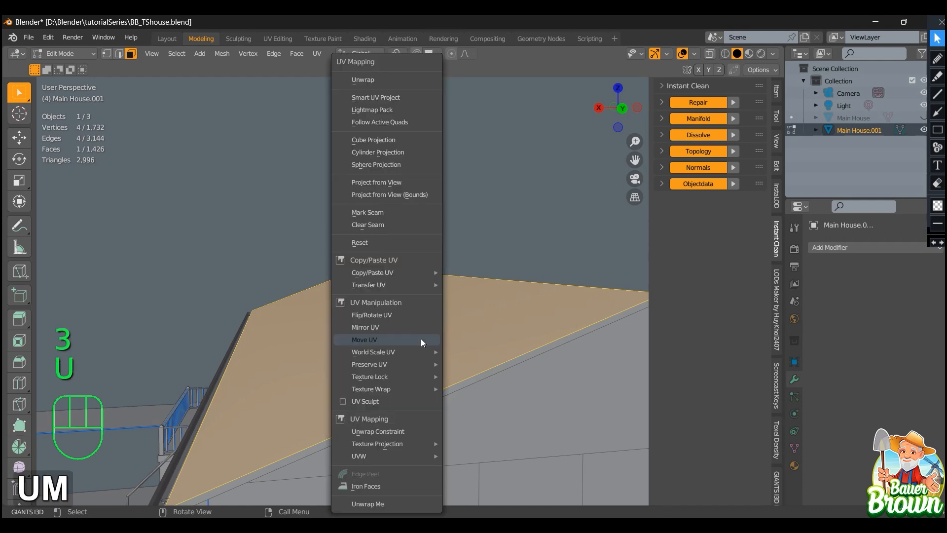
key("m")
scroll(421, 339, "down", 2)
left_click(426, 187)
Select the soffit face and the adjoining fascia face of the front slope's gable overhang together to examine them as one piece
middle_click_drag(430, 241, 432, 319)
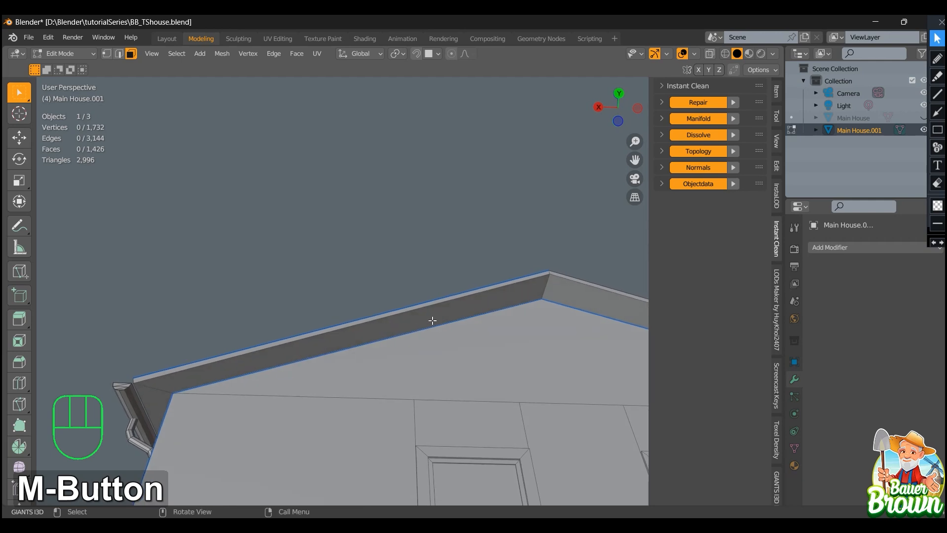
left_click(447, 311)
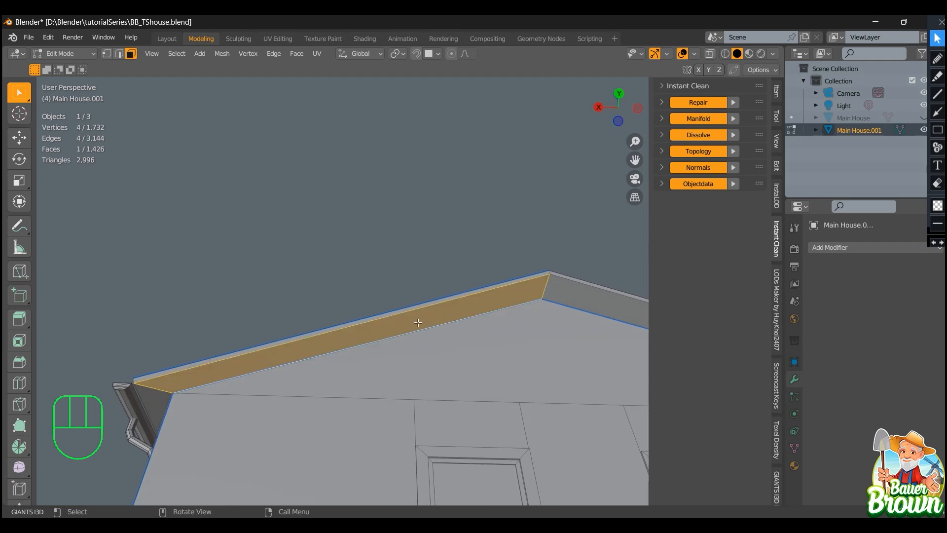
middle_click_drag(415, 326, 419, 357)
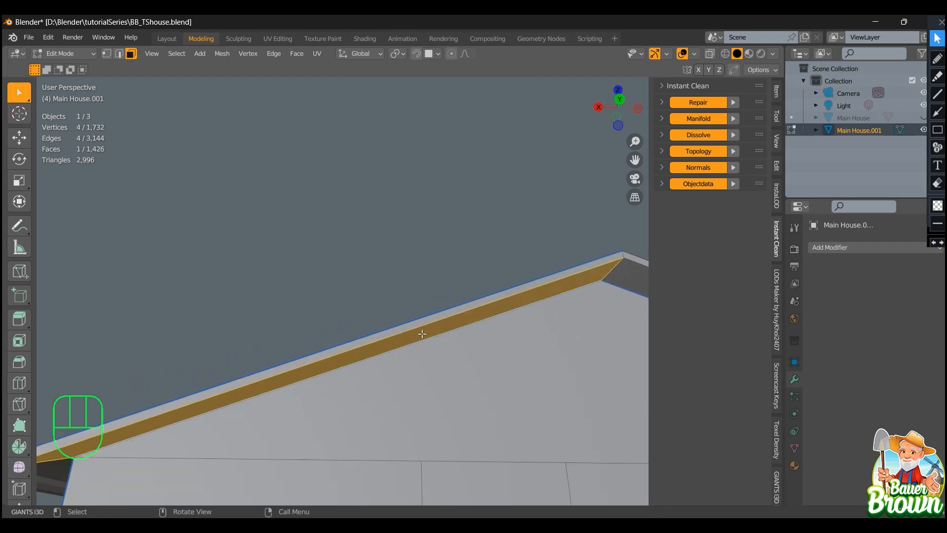
left_click(422, 318, "shift")
middle_click_drag(541, 300, 445, 265)
scroll(496, 332, "down", 1)
scroll(481, 351, "up", 2)
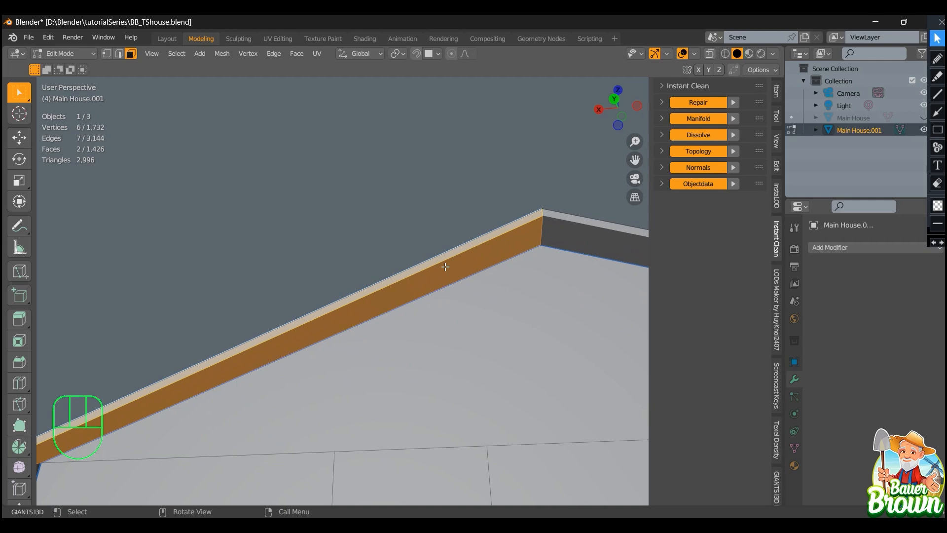
Mark seams across the ends of the front slope's gable fascia and soffit, at the ridge and at the eave
key("2")
left_click(446, 266)
middle_click_drag(450, 272, 448, 271)
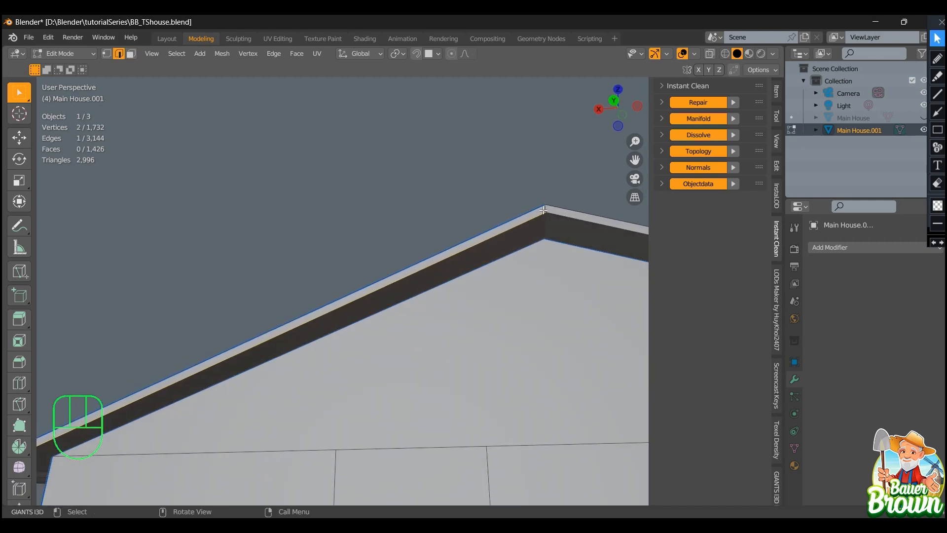
key("shift")
left_click(537, 244, "shift")
middle_click_drag(537, 244, 357, 243, "shift")
key("shift")
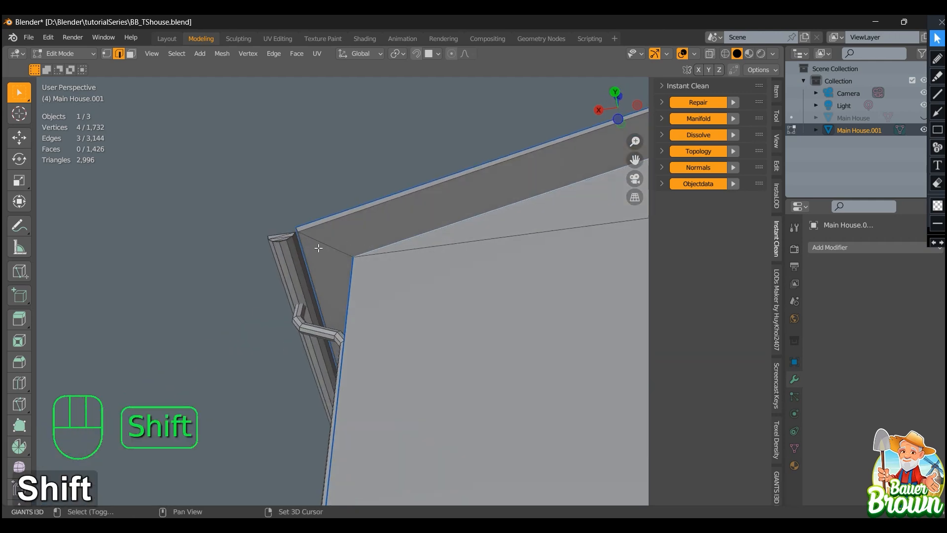
left_click(327, 244, "alt+shift")
scroll(407, 297, "down", 1)
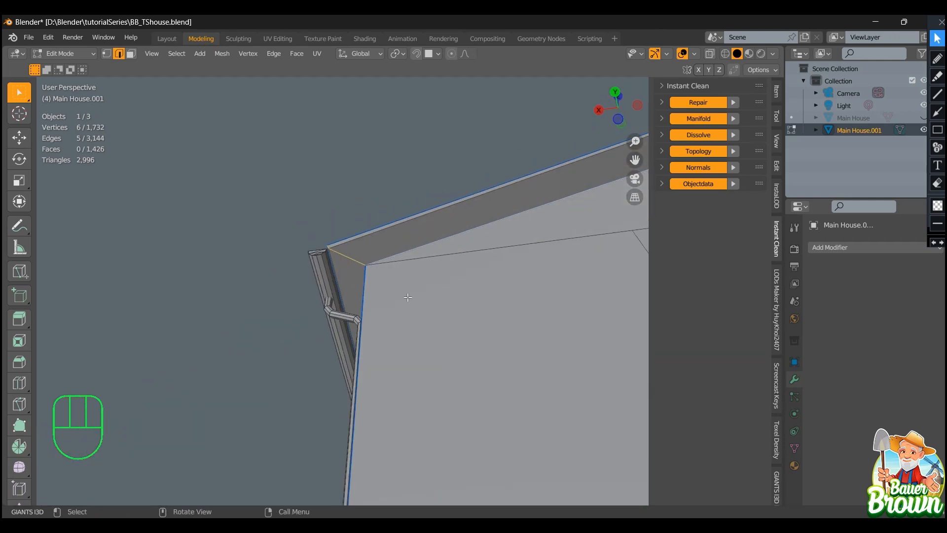
Examine the unseamed fold edge between the fascia and soffit of the front slope's gable overhang from several angles
mouse_move(433, 305)
middle_mouse_down()
mouse_move(445, 357)
mouse_move(424, 248)
mouse_move(432, 241)
mouse_move(390, 304)
mouse_move(452, 305)
middle_mouse_up()
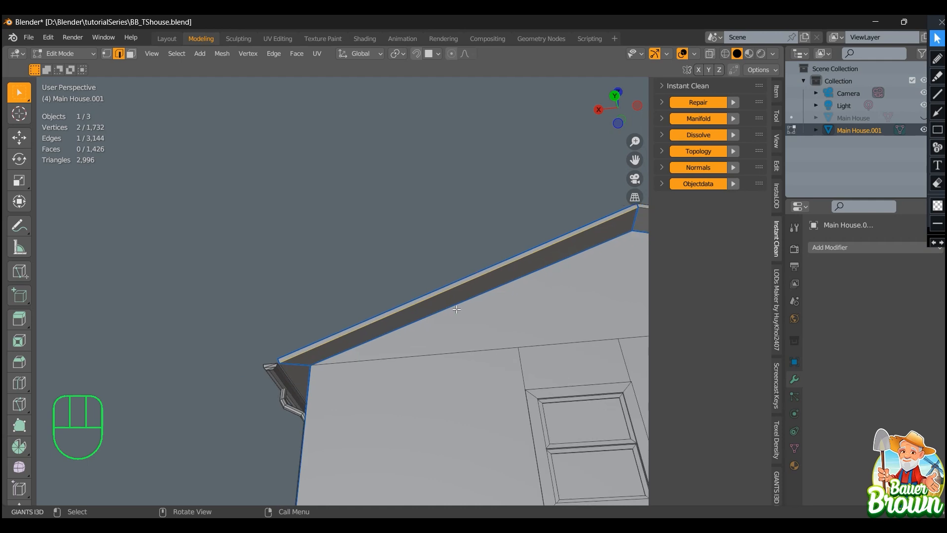
middle_click_drag(458, 306, 508, 313, "shift")
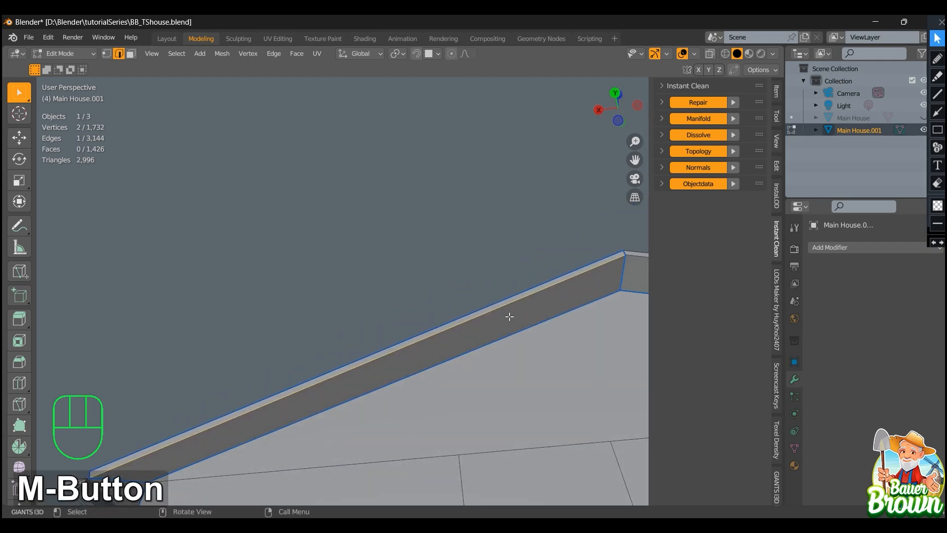
middle_click_drag(437, 364, 482, 344)
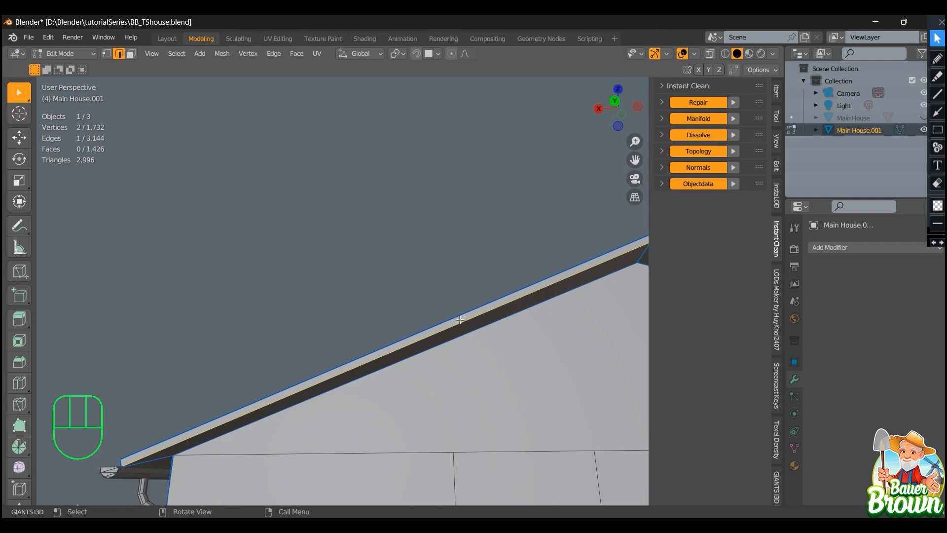
mouse_move(460, 320)
middle_mouse_down()
mouse_move(443, 341)
mouse_move(512, 286)
mouse_move(460, 327)
middle_mouse_up()
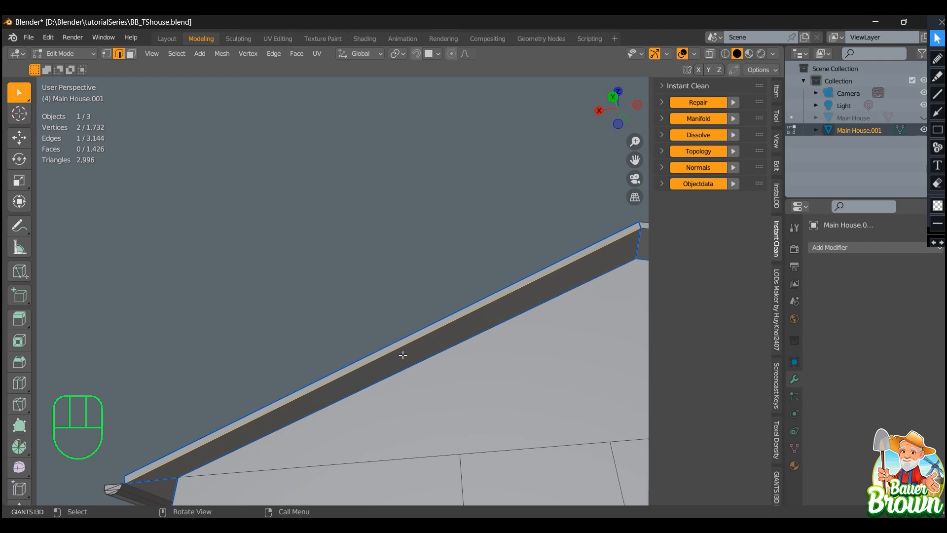
Mark seams along the gable-side edge and the eave edge of the adjoining roof slope
scroll(414, 364, "down", 2)
middle_click_drag(420, 365, 525, 354)
left_click(390, 327, "alt")
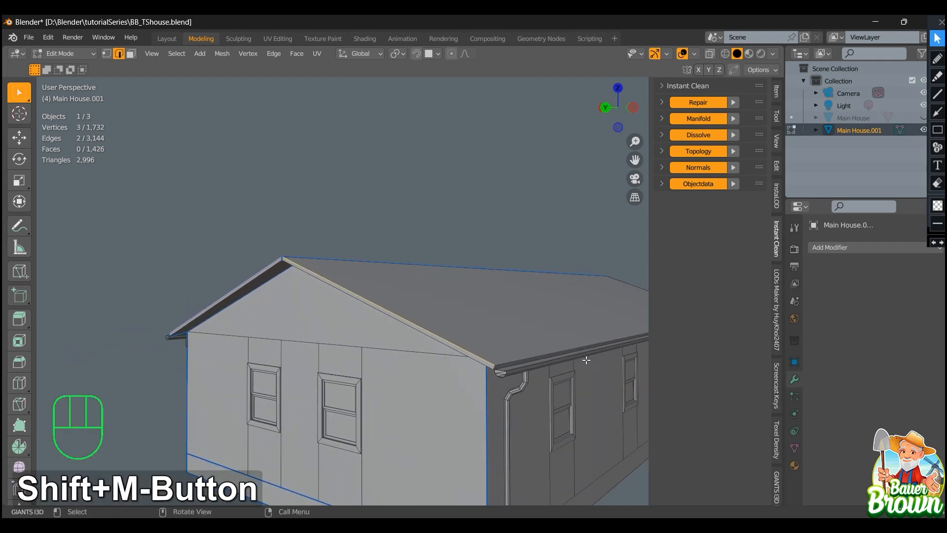
left_click(523, 357, "alt+shift")
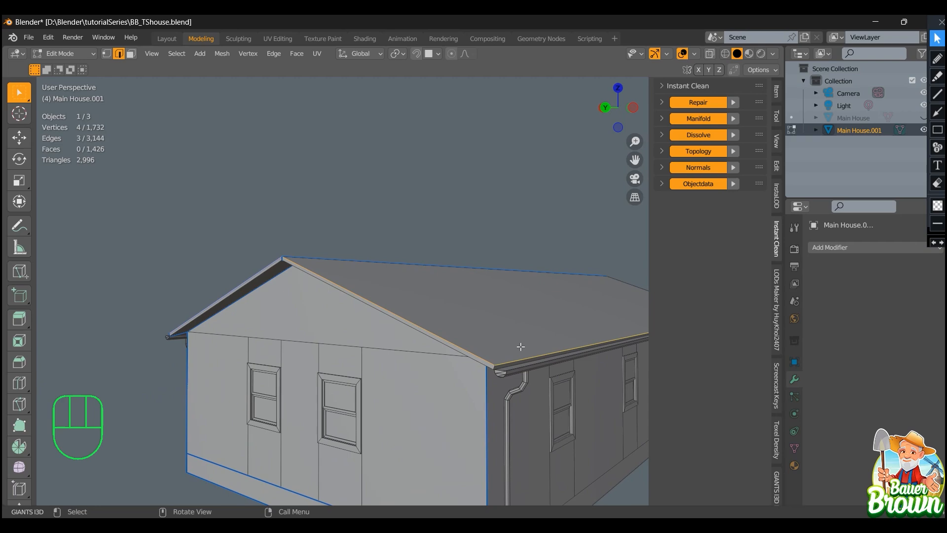
key("u")
key("m")
Mark seams along one side edge and the top edge of the outer frame of the nearest gable-wall window
scroll(391, 347, "down", 3)
middle_click_drag(383, 354, 473, 358)
middle_click_drag(416, 369, 383, 306)
scroll(423, 388, "up", 4)
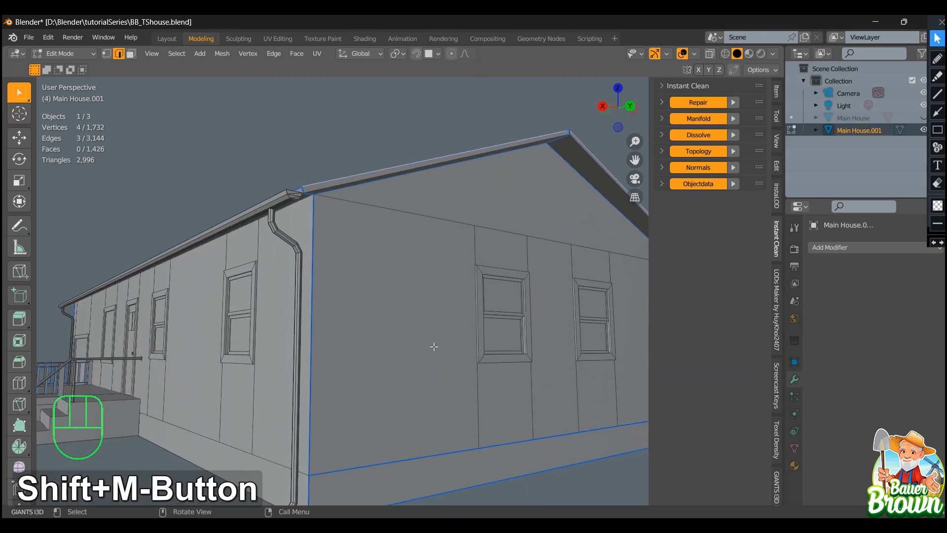
scroll(436, 347, "up", 4)
middle_click_drag(469, 334, 417, 218, "shift")
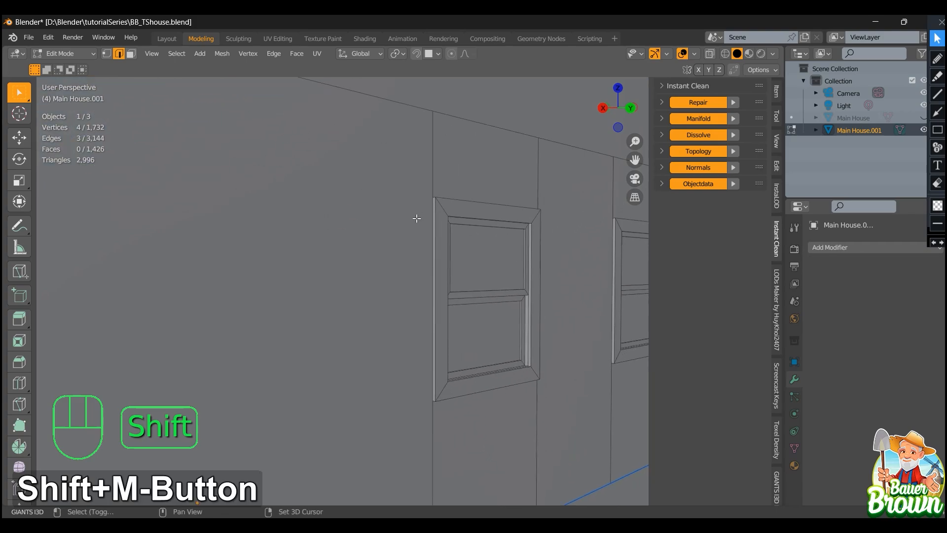
mouse_move(449, 349)
middle_mouse_down()
mouse_move(433, 333)
mouse_move(144, 247)
mouse_move(434, 408)
mouse_move(387, 359)
mouse_move(231, 342)
mouse_move(438, 381)
middle_mouse_up()
key("shift+z")
key("shift+z")
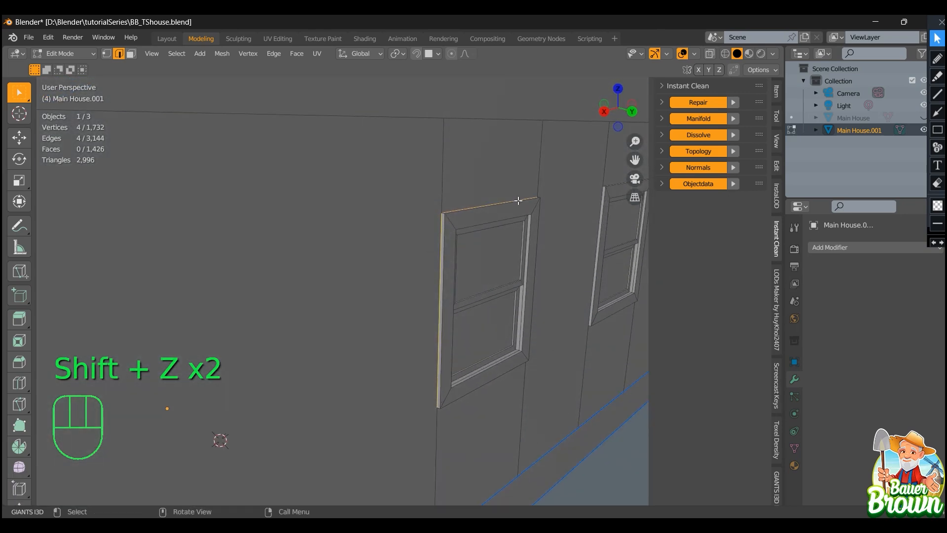
middle_click_drag(291, 269, 408, 333)
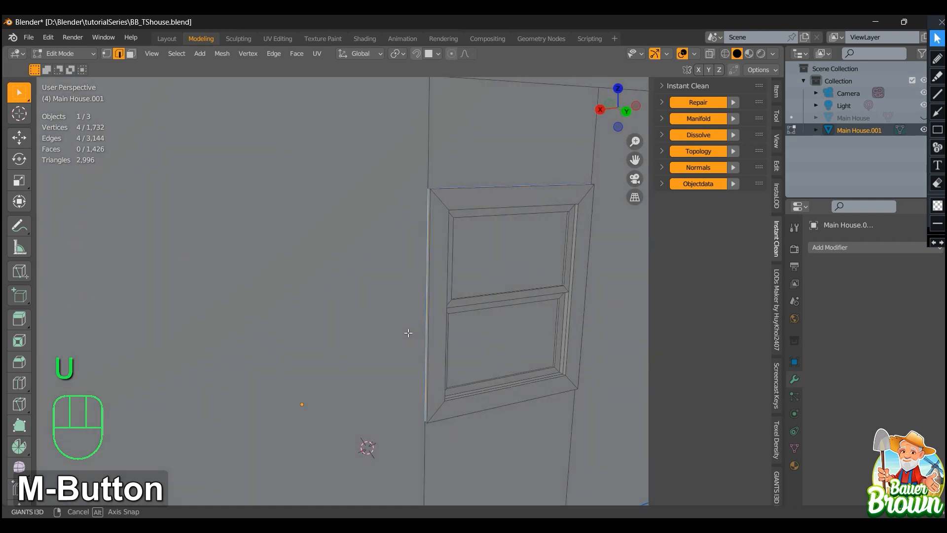
Mark seams across the mitred corners of the window frame, leaving the adjoining wall edges out of the selection
left_click(575, 204, "alt+shift")
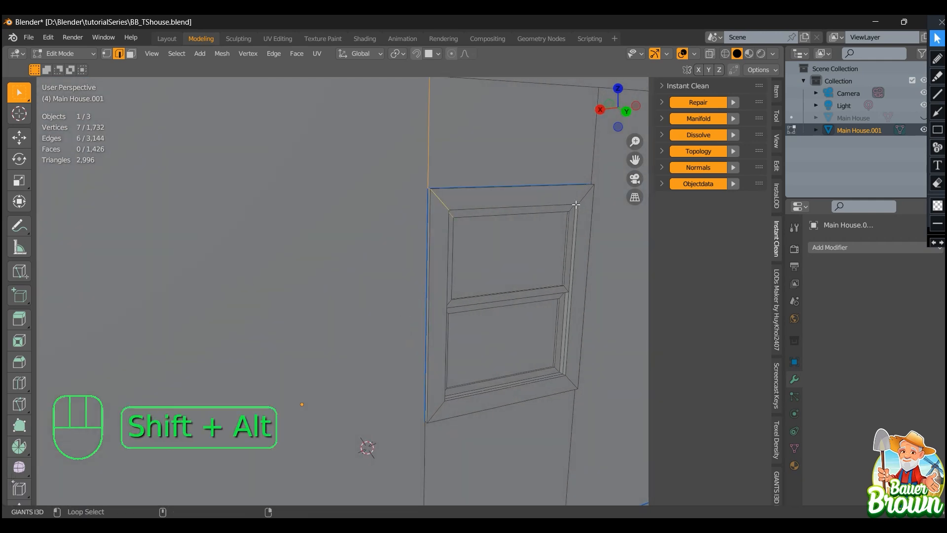
left_click(440, 412, "alt+shift")
middle_click_drag(441, 412, 395, 357, "shift")
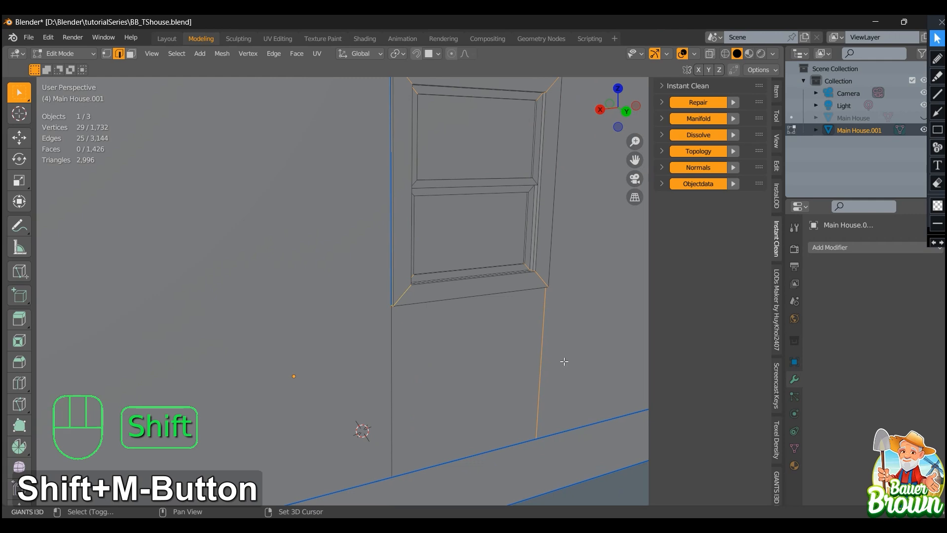
left_click(546, 316, "shift")
middle_click_drag(545, 268, 512, 340, "shift")
left_click(510, 183, "shift")
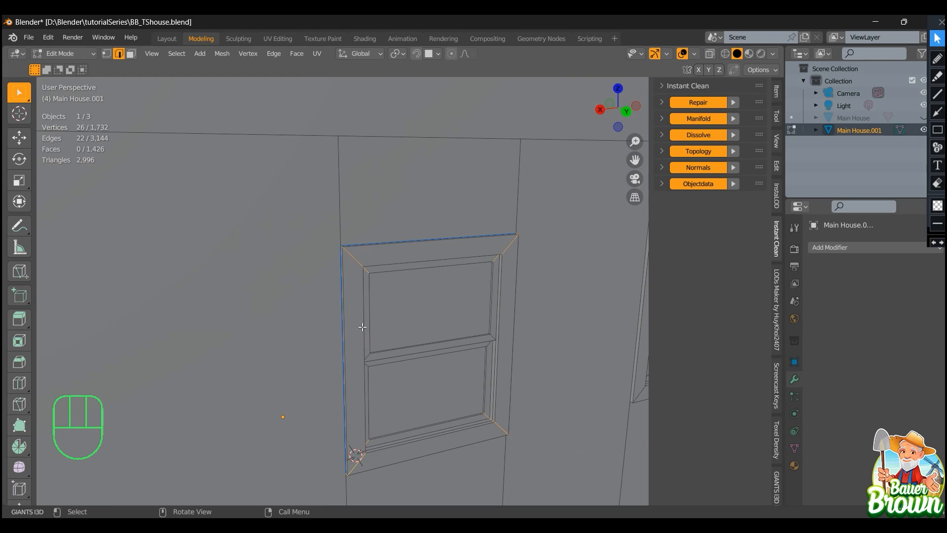
key("u")
key("m")
Mark seams around the upper and lower glass pane faces of the window
middle_click_drag(448, 347, 447, 307)
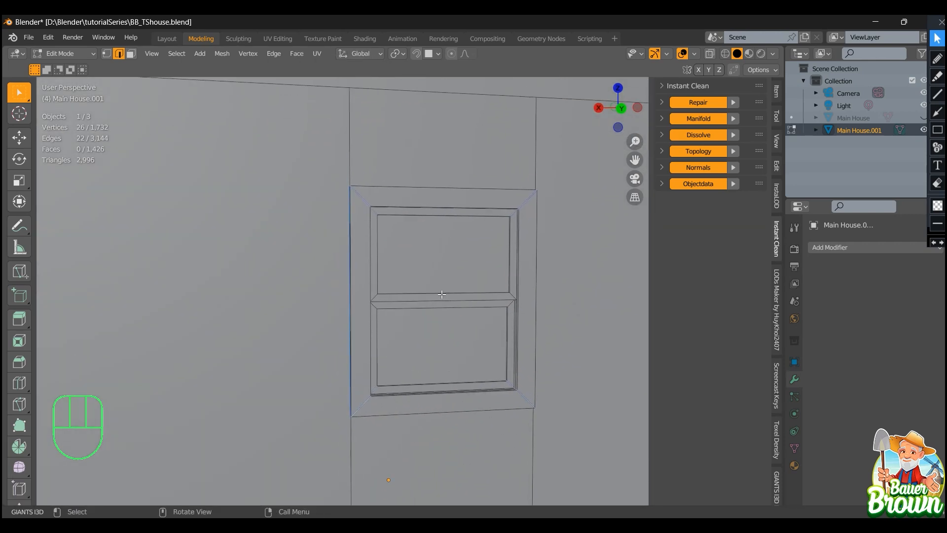
key("3")
left_click(444, 276)
left_click(448, 332, "shift")
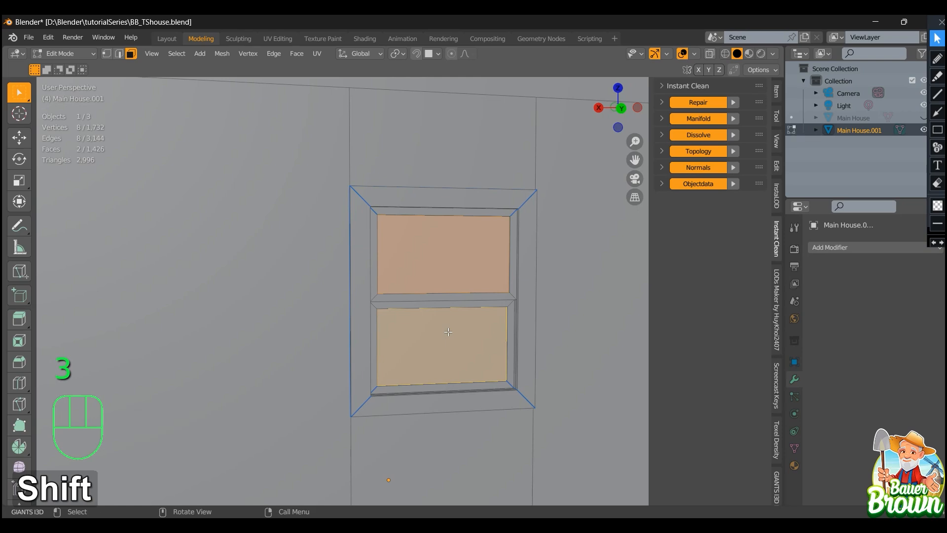
key("u")
key("m")
Mark seams around the outer perimeter of the window sashes, where they meet the inner reveal of the frame
middle_click_drag(448, 331, 422, 273)
key("2")
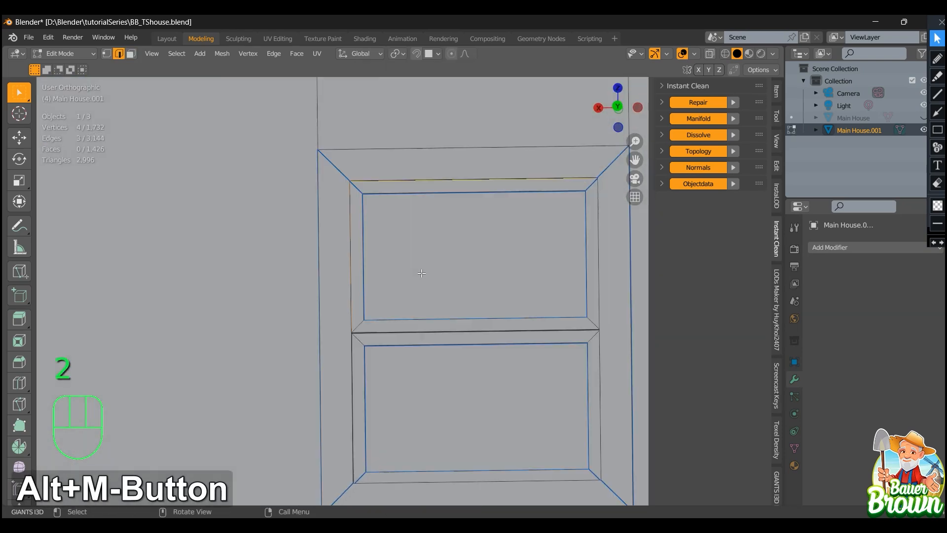
middle_click_drag(493, 318, 417, 328)
mouse_move(417, 343)
middle_mouse_down("shift")
mouse_move(428, 267)
mouse_move(444, 282)
mouse_move(549, 265)
mouse_move(571, 275)
mouse_move(572, 290)
mouse_move(573, 277)
mouse_move(543, 306)
mouse_move(523, 353)
mouse_move(431, 389)
mouse_move(395, 274)
mouse_move(415, 336)
middle_mouse_up("shift")
key("u")
key("m")
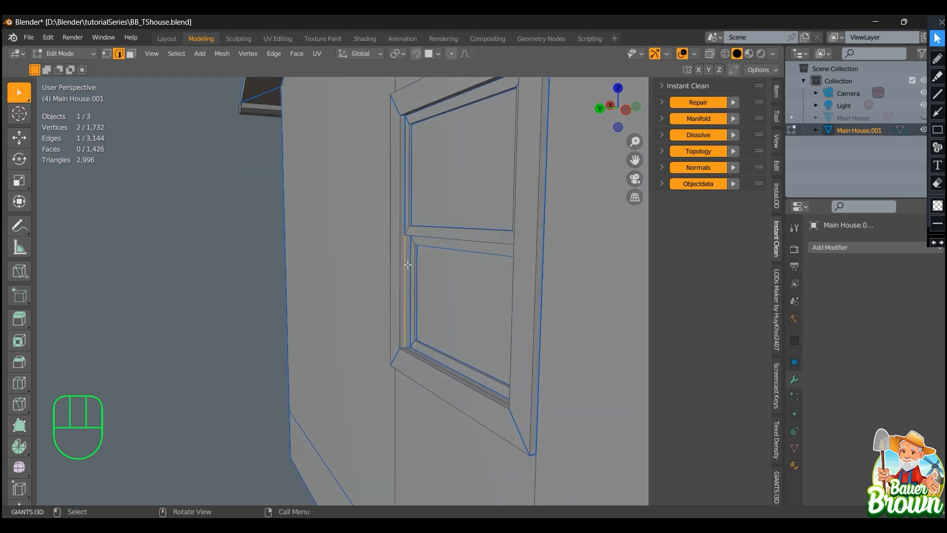
Dissolve the surplus edges that split the inner reveal of the window frame
key("3")
mouse_move(413, 296)
middle_mouse_down()
mouse_move(421, 348)
mouse_move(401, 308)
middle_mouse_up()
left_click(417, 352)
left_click(411, 267)
left_click(408, 255)
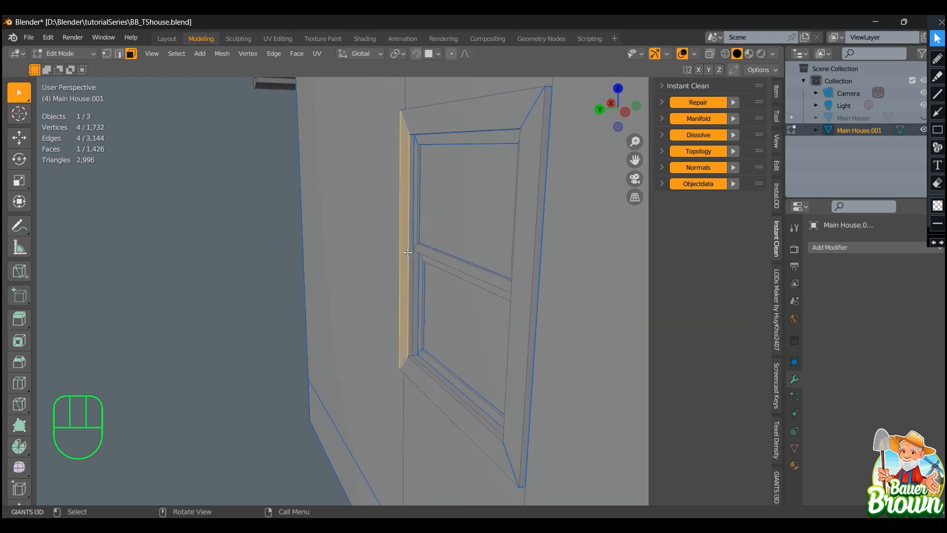
middle_click_drag(409, 256, 495, 247)
key("2")
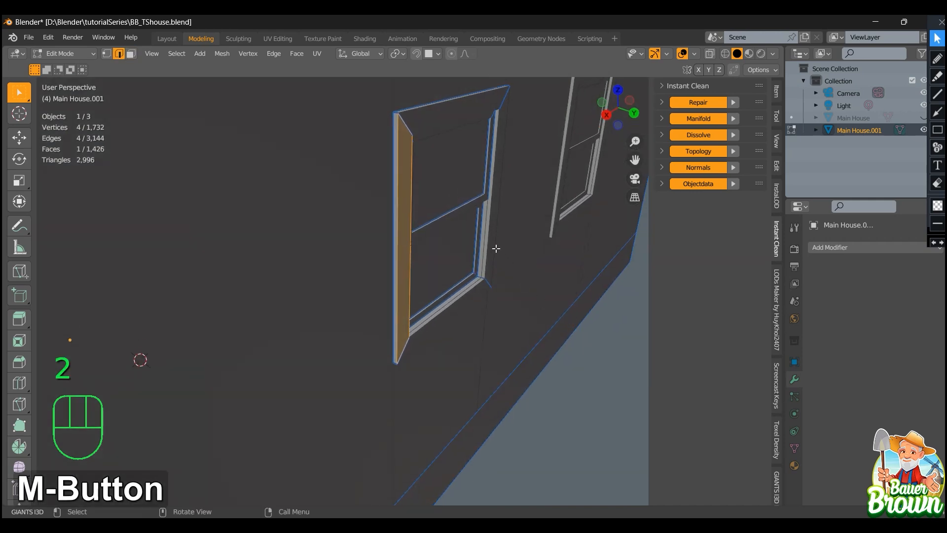
left_click(485, 226, "alt")
middle_click_drag(495, 254, 408, 262)
right_click(407, 262)
key("d")
middle_click_drag(430, 324, 430, 238)
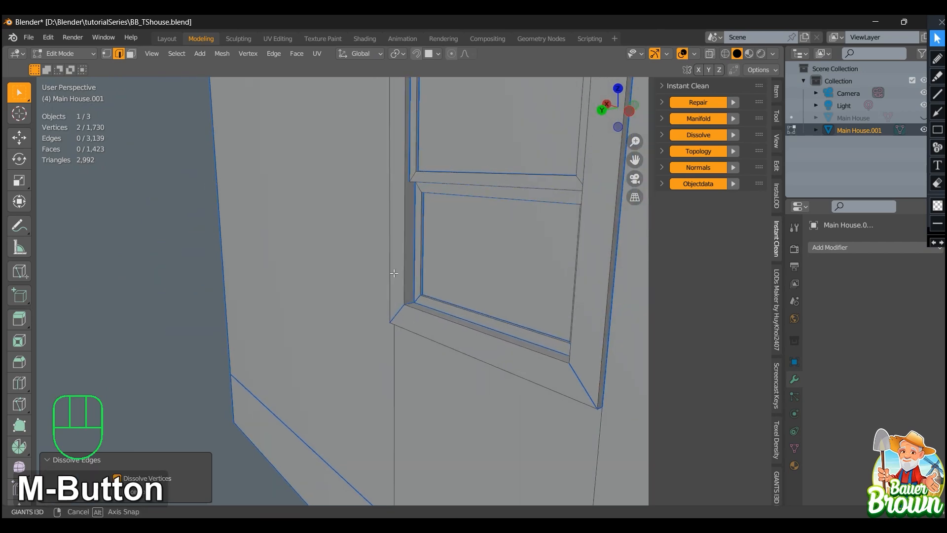
Select the outer side, front and inner reveal faces of one window frame member and examine them as one continuous piece
left_click_drag(420, 328, 423, 338)
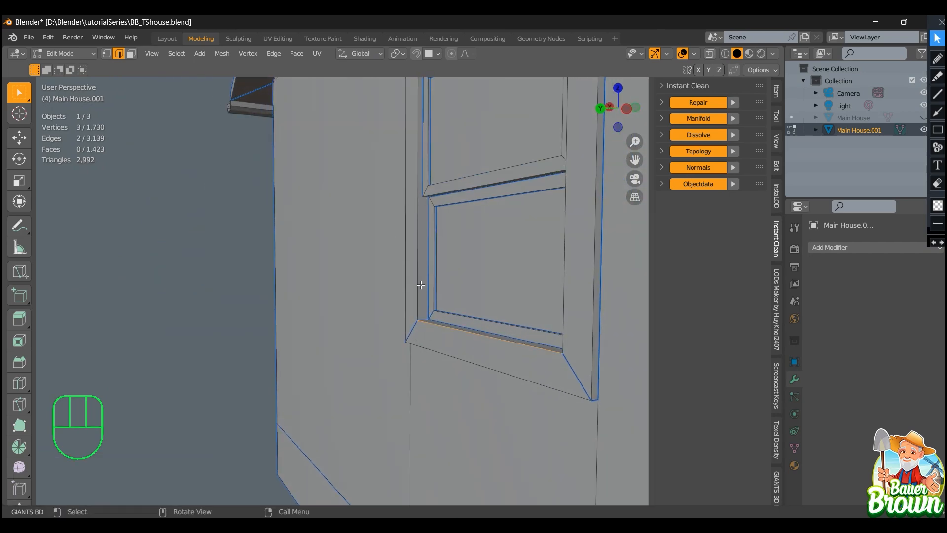
middle_click_drag(430, 245, 486, 229)
scroll(524, 251, "down", 3)
key("3")
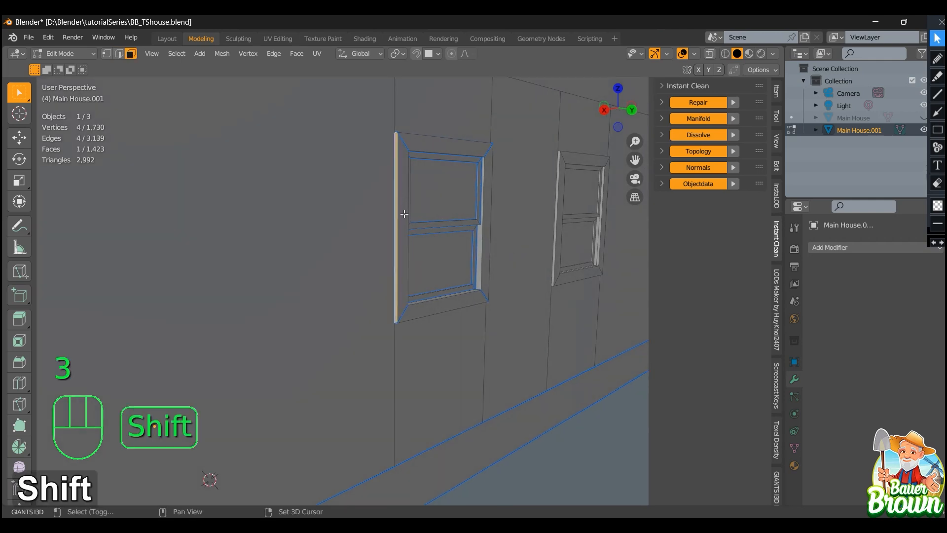
left_click(401, 212, "shift")
middle_click_drag(439, 275, 389, 321)
left_click(424, 235, "shift")
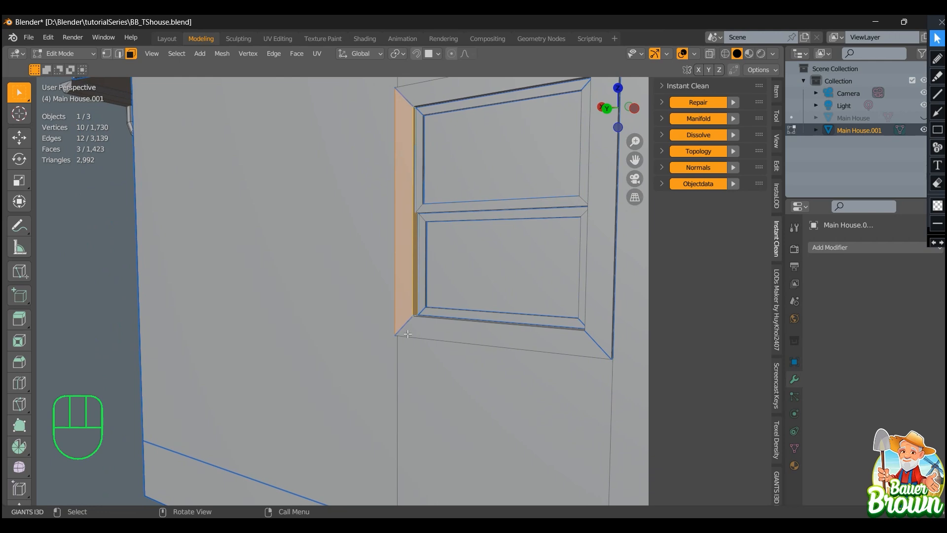
middle_click_drag(407, 334, 512, 339)
scroll(439, 351, "up", 2)
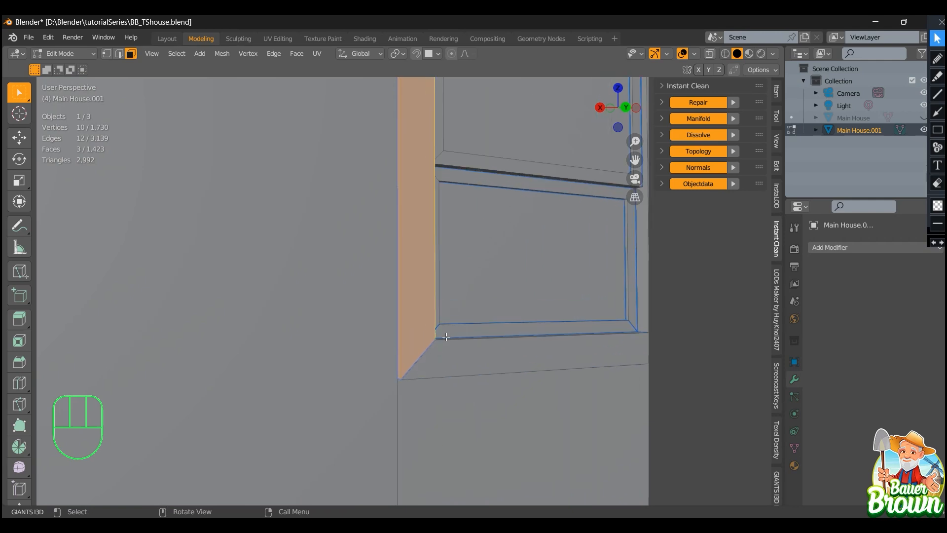
middle_click_drag(446, 336, 463, 297)
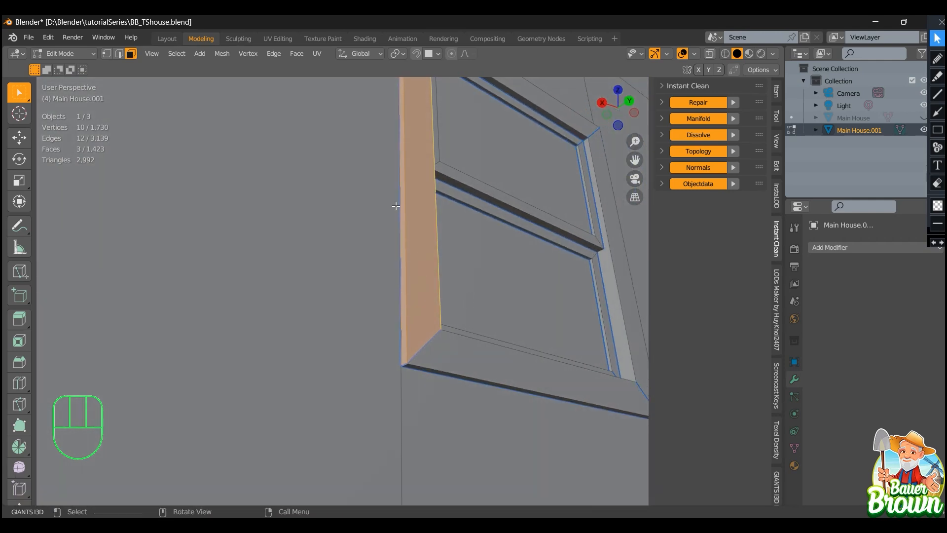
middle_click_drag(397, 206, 408, 230)
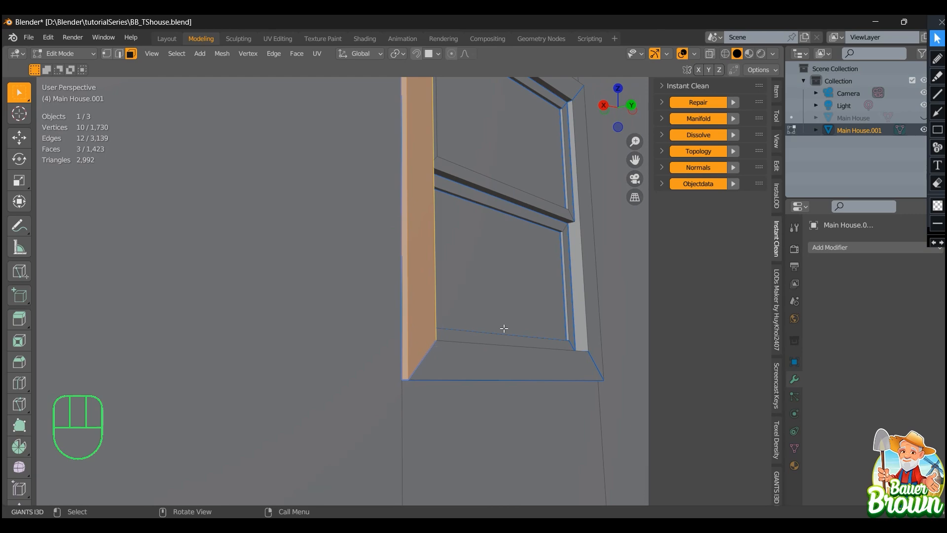
middle_click_drag(504, 328, 375, 235)
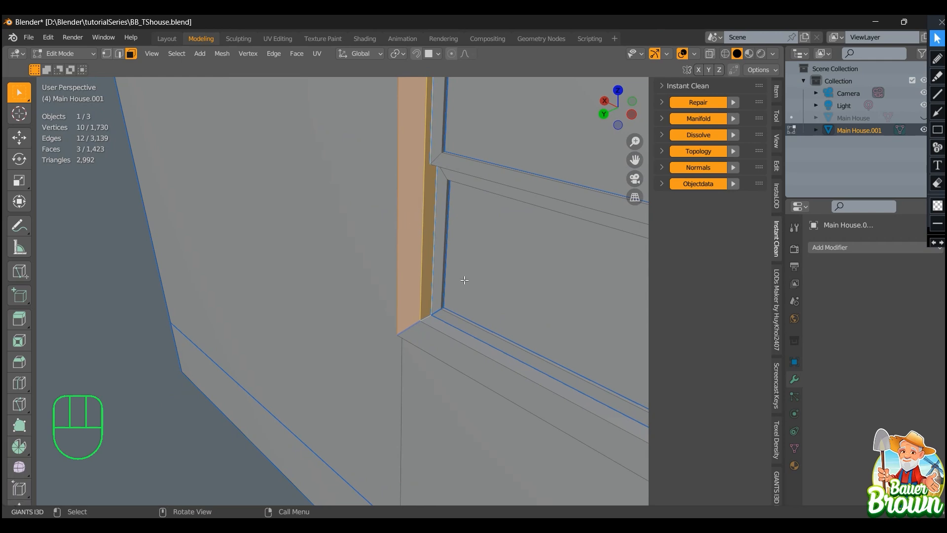
middle_click_drag(465, 281, 429, 168)
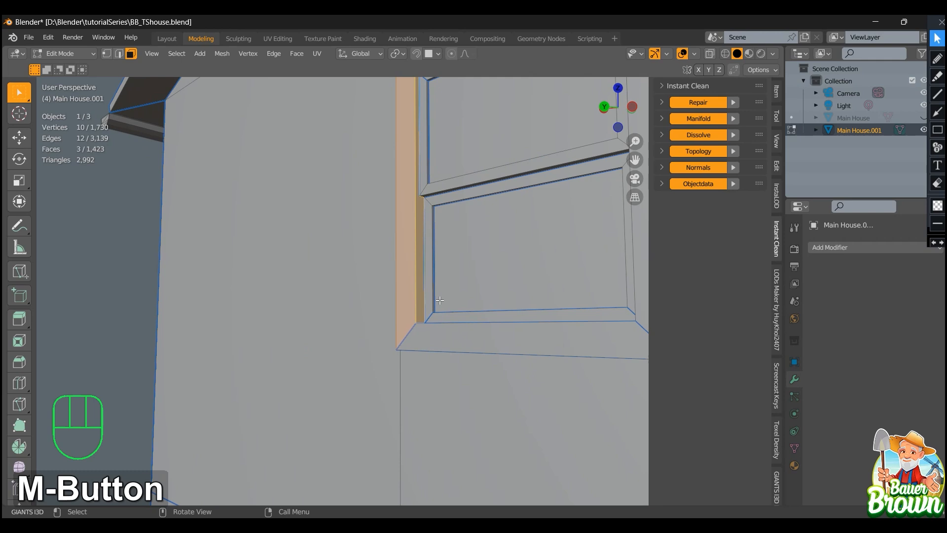
Mark seams on the corner edges at both ends of the window's middle rail
left_click(332, 209)
middle_click_drag(375, 217, 415, 276)
key("2")
left_click(369, 254)
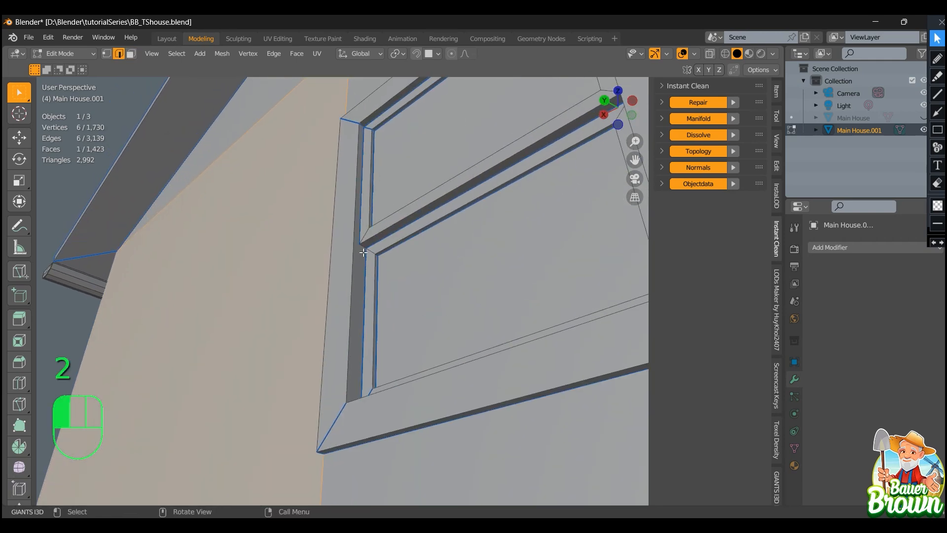
left_click(371, 252, "alt")
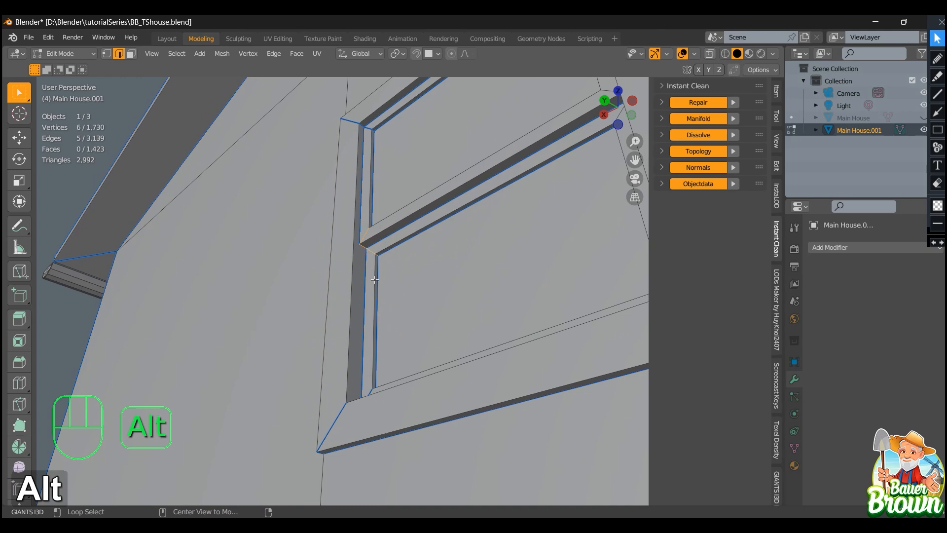
middle_click_drag(375, 279, 405, 257)
scroll(395, 259, "up", 3)
scroll(348, 234, "down", 6)
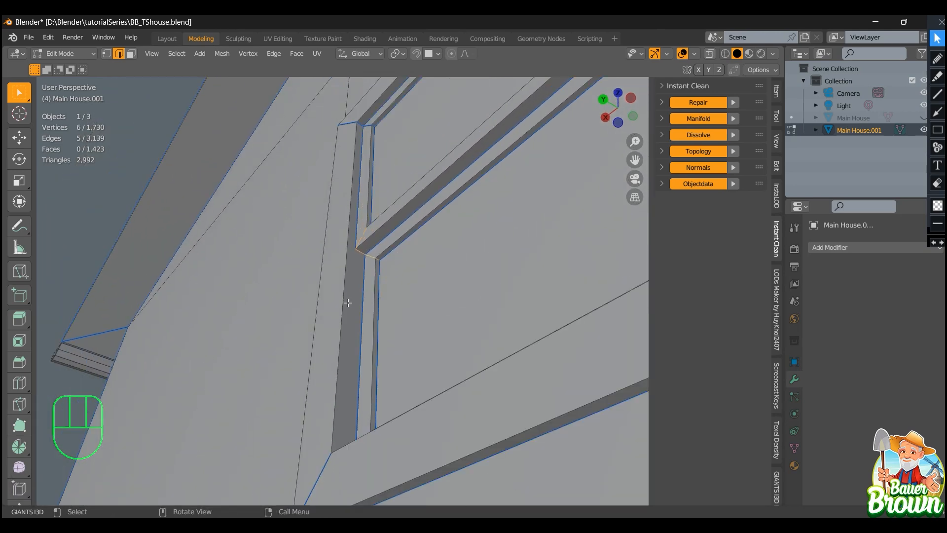
middle_click_drag(349, 303, 567, 297)
middle_click_drag(477, 291, 346, 306, "shift")
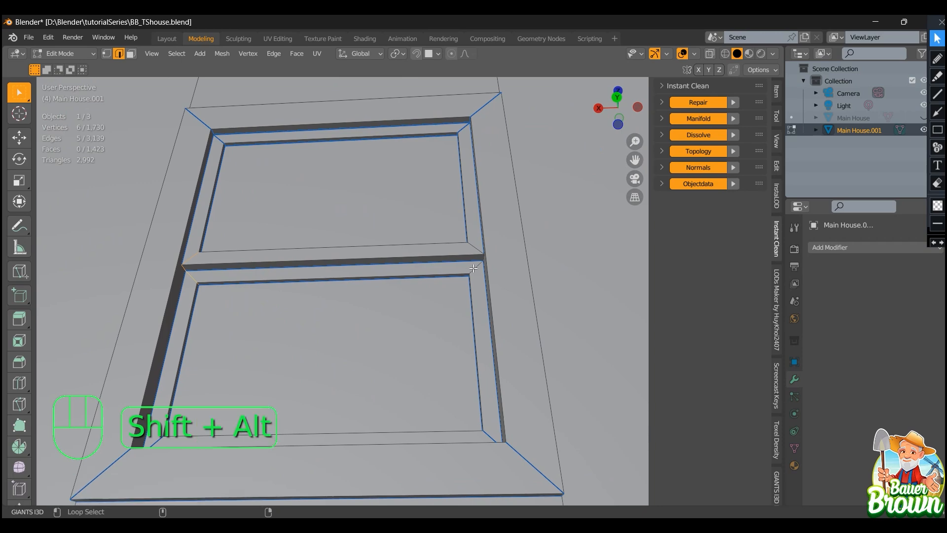
left_click(477, 267, "alt+shift")
middle_click_drag(478, 267, 379, 281)
scroll(386, 333, "up", 6)
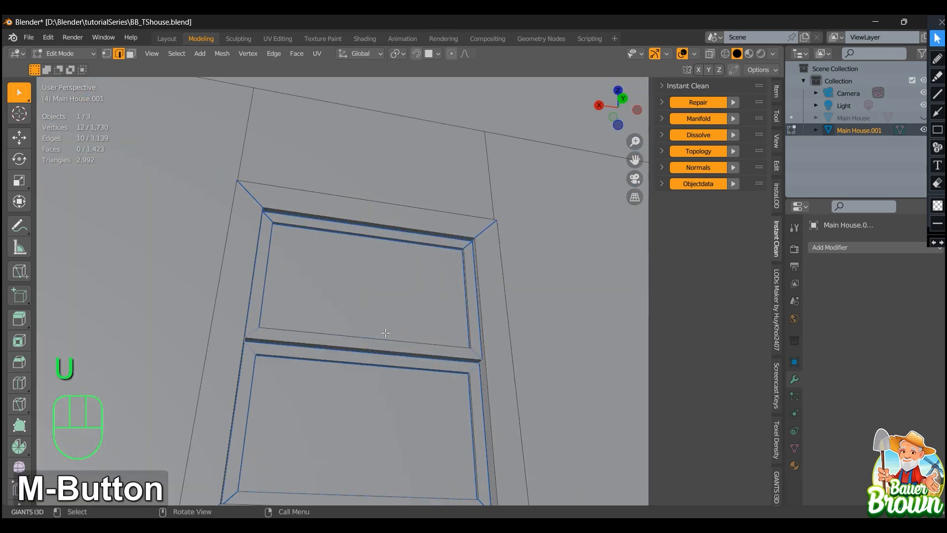
Switch to the UV Editing workspace with the gable-end wall and its windows in the 3D view
middle_click_drag(391, 372, 433, 255, "shift")
middle_click_drag(441, 311, 499, 369)
scroll(531, 336, "down", 6)
scroll(492, 405, "down", 1)
left_click(290, 36)
scroll(268, 183, "down", 5)
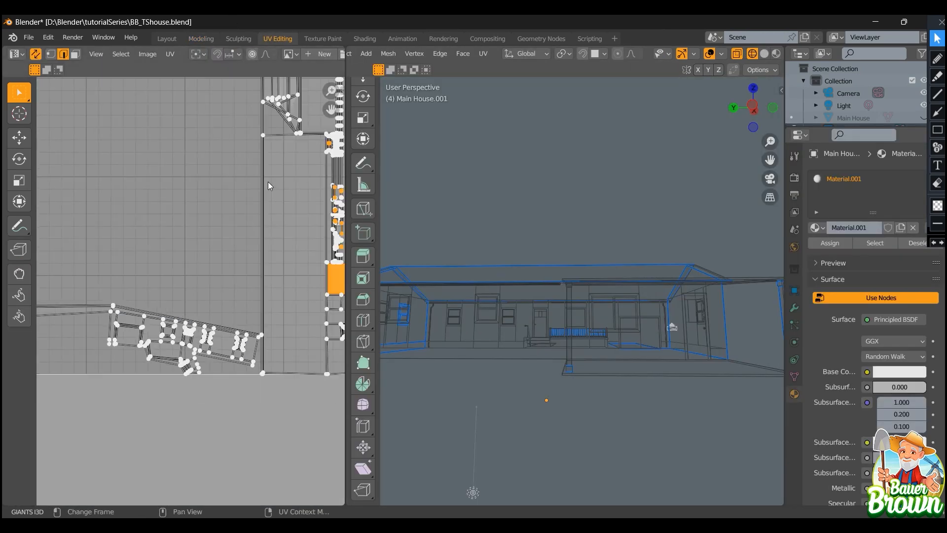
scroll(503, 306, "down", 2)
middle_click_drag(503, 311, 633, 362)
scroll(491, 338, "up", 3)
middle_click_drag(491, 339, 636, 318, "shift")
scroll(637, 317, "up", 6)
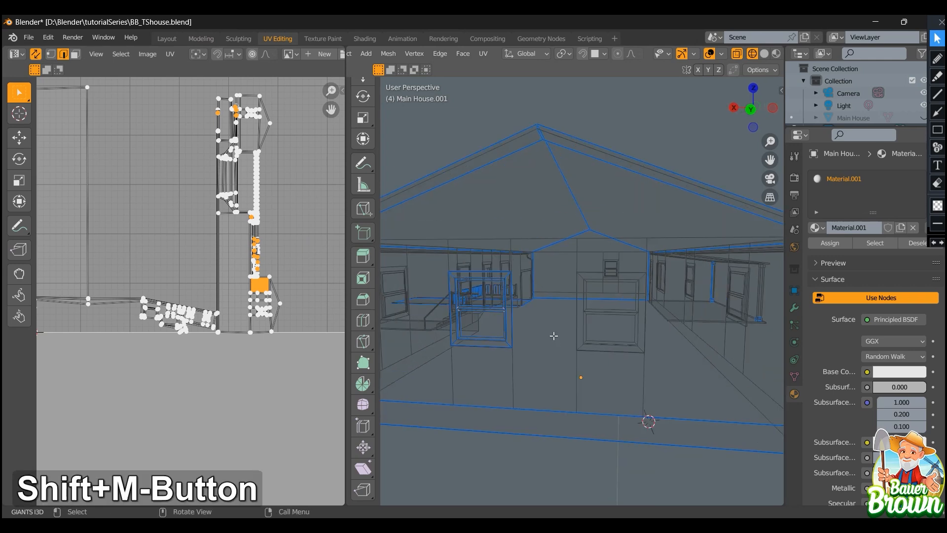
Select a narrow window face in the 3D view and locate it in the UV layout
key("3")
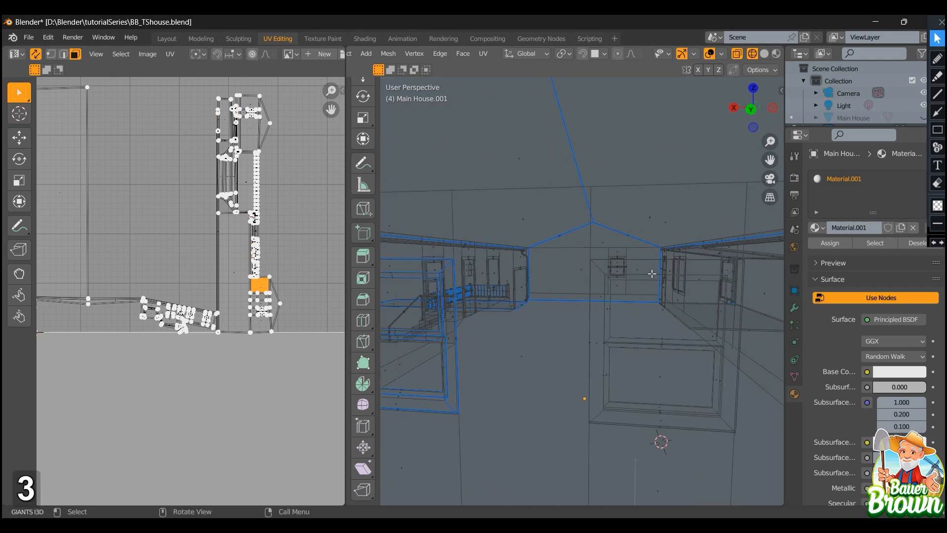
left_click(650, 274)
left_click(683, 267)
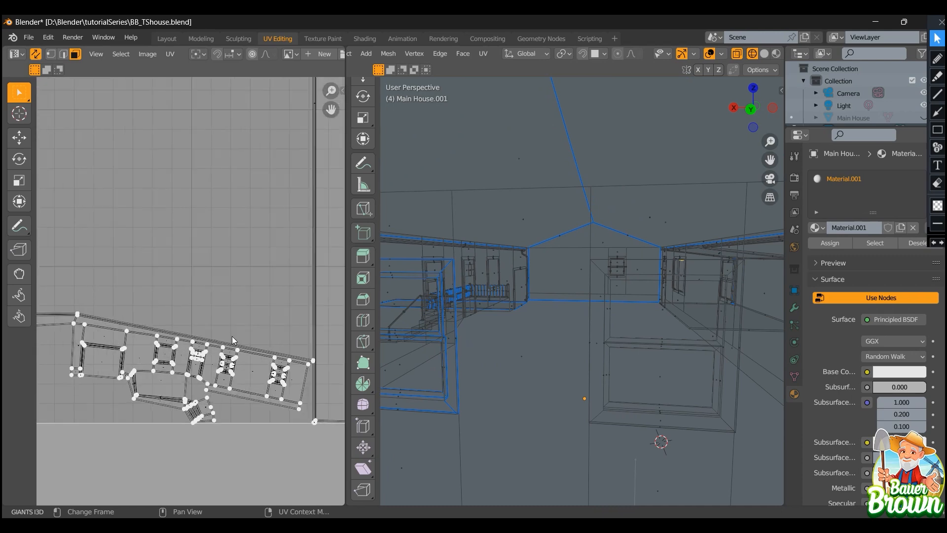
key("KP_Decimal")
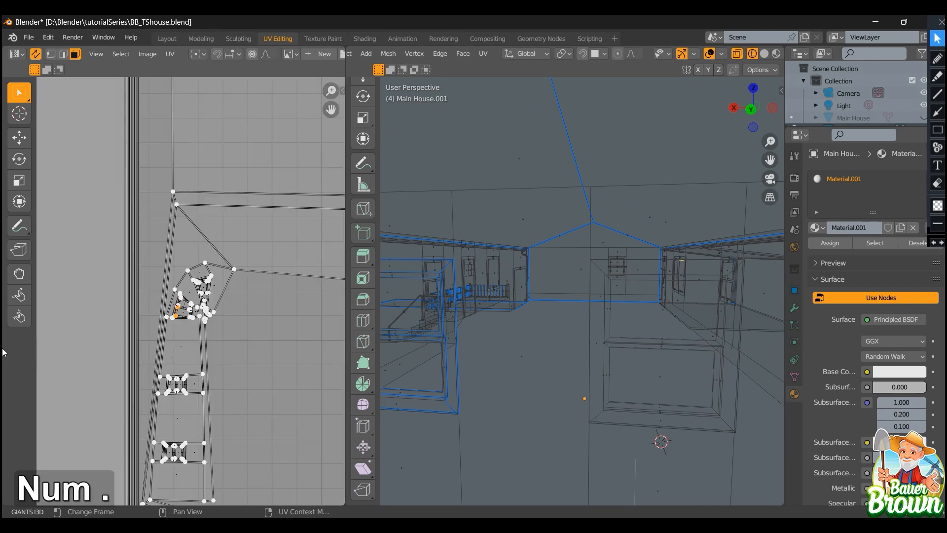
scroll(177, 338, "up", 8)
middle_click_drag(240, 351, 212, 291, "shift")
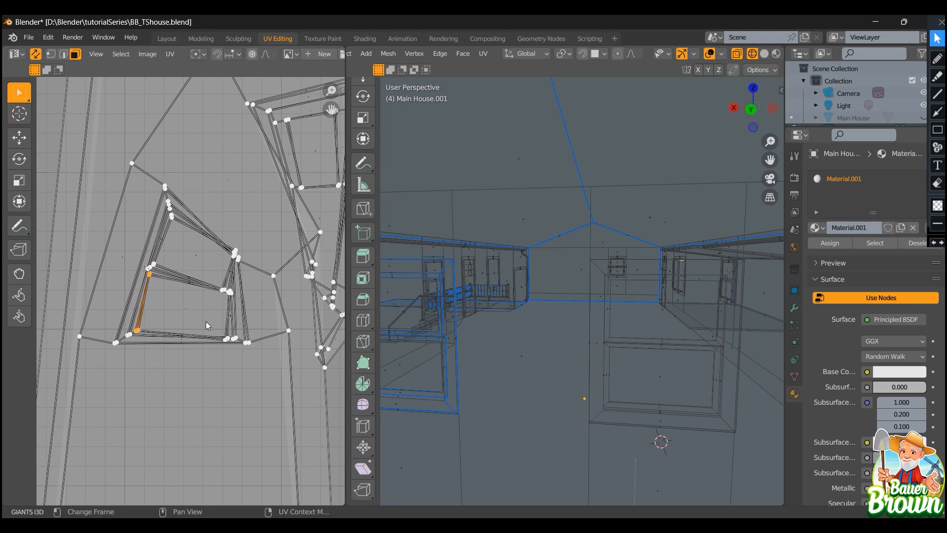
Select the bottom frame face of the gable-wall window without seams and examine its connected faces in the UV layout
left_click(168, 275)
middle_click_drag(548, 292, 630, 381)
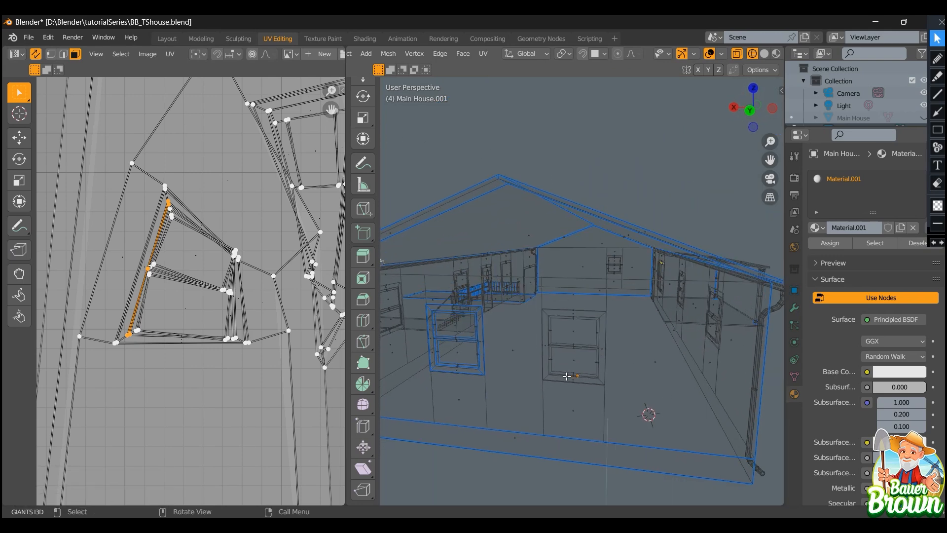
left_click_drag(564, 376, 578, 392)
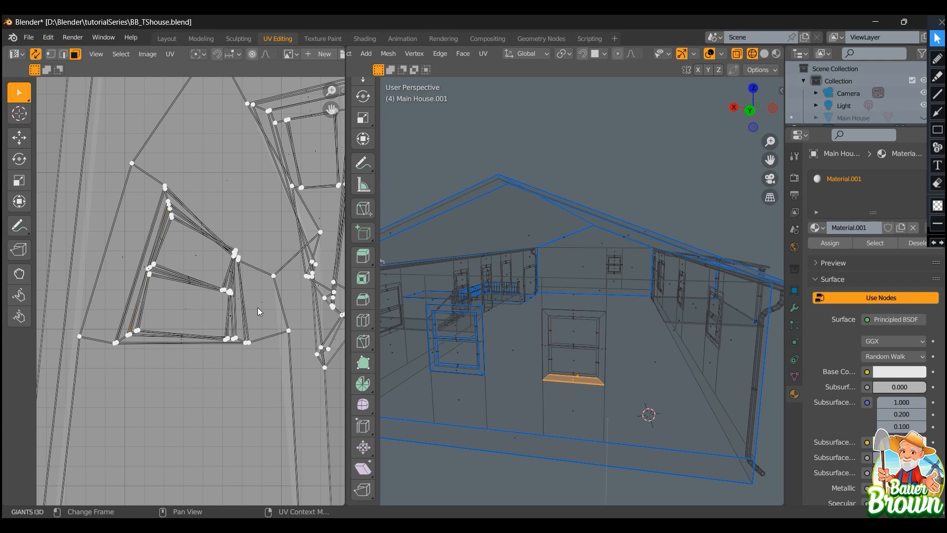
key("KP_Decimal")
scroll(286, 380, "down", 4)
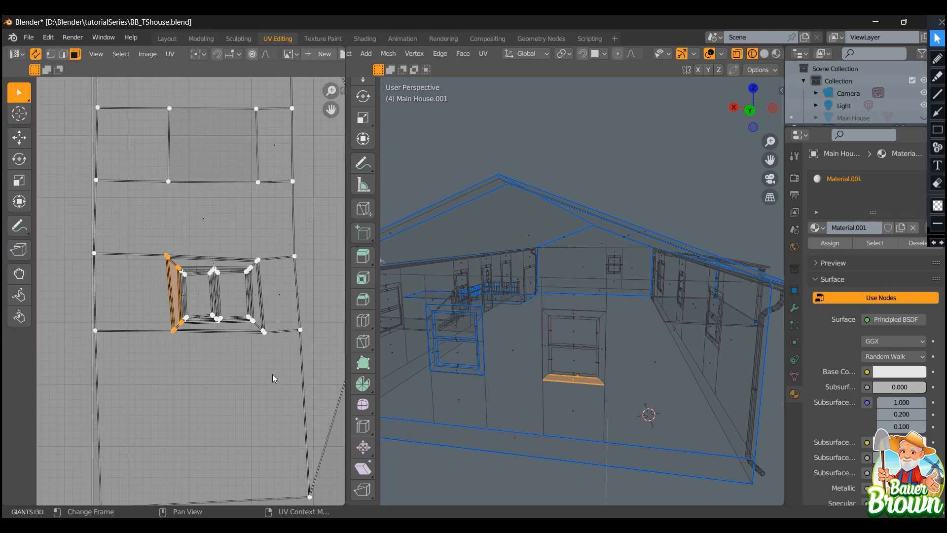
middle_click_drag(272, 374, 261, 364, "shift")
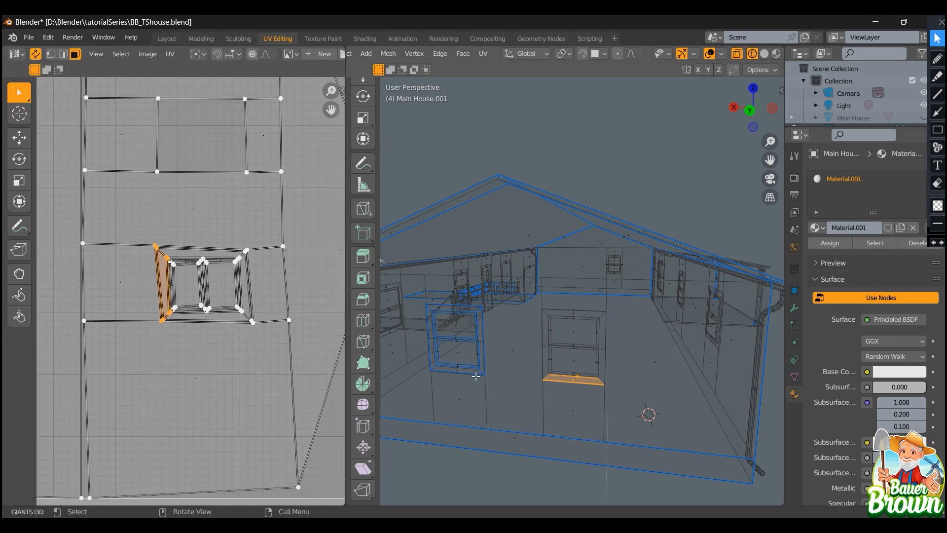
scroll(186, 326, "up", 3)
middle_click_drag(217, 352, 140, 350, "shift")
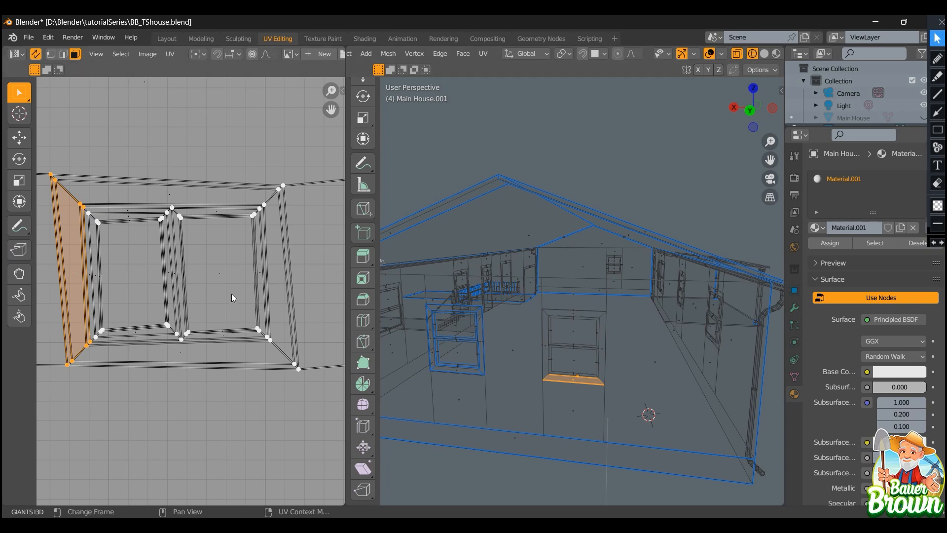
Locate the seamed window's right-hand outer frame face in the UV layout, with the 3D view in solid shading
left_click(480, 340)
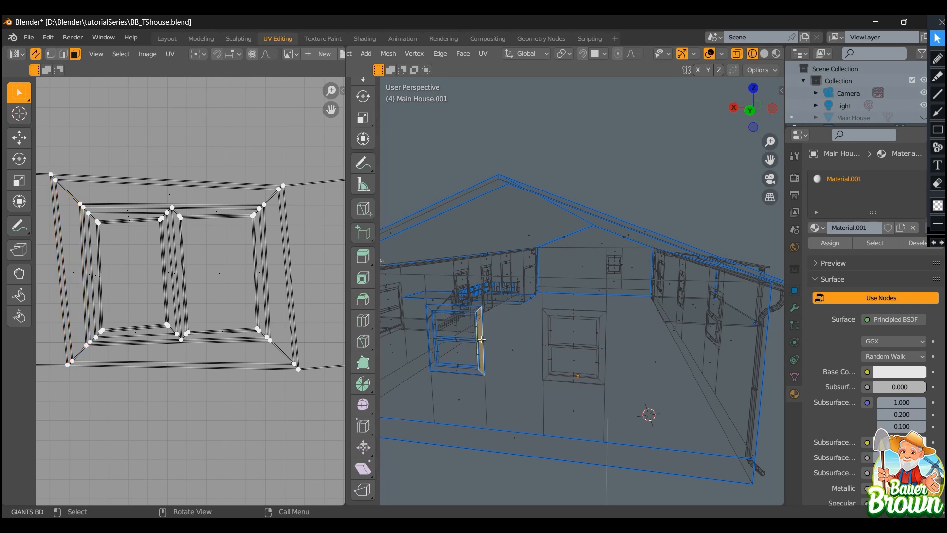
key("KP_Decimal")
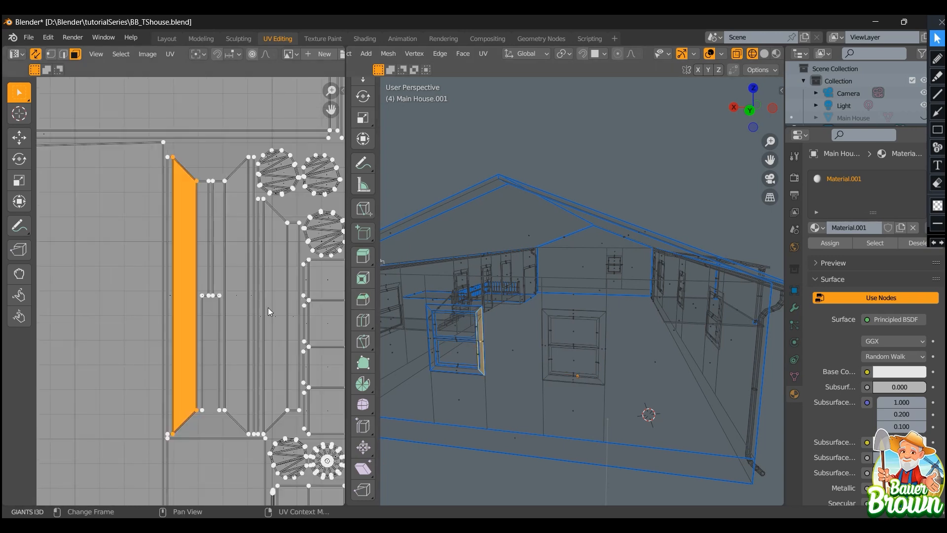
middle_click_drag(260, 308, 220, 262, "shift")
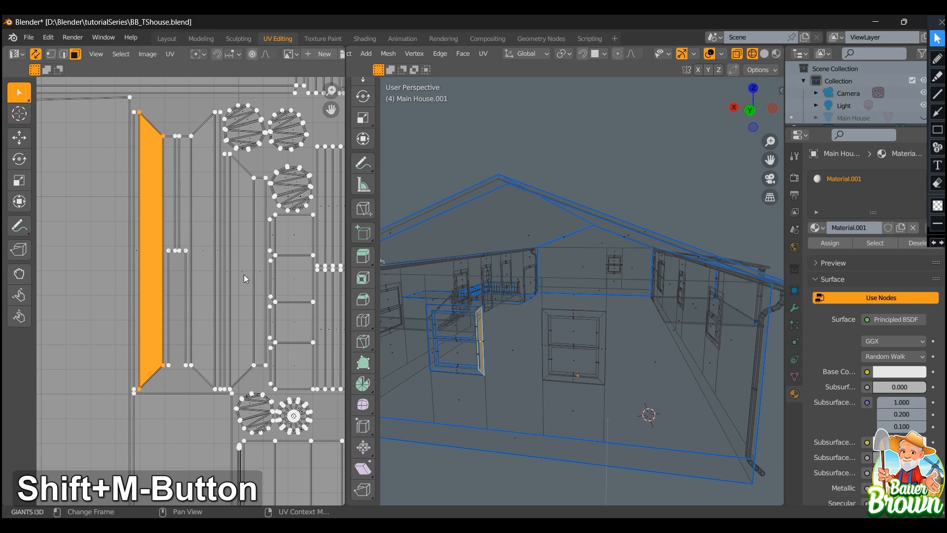
mouse_move(534, 352)
middle_mouse_down()
mouse_move(551, 346)
mouse_move(545, 360)
mouse_move(551, 345)
middle_mouse_up()
key("shift+z")
scroll(545, 359, "up", 1)
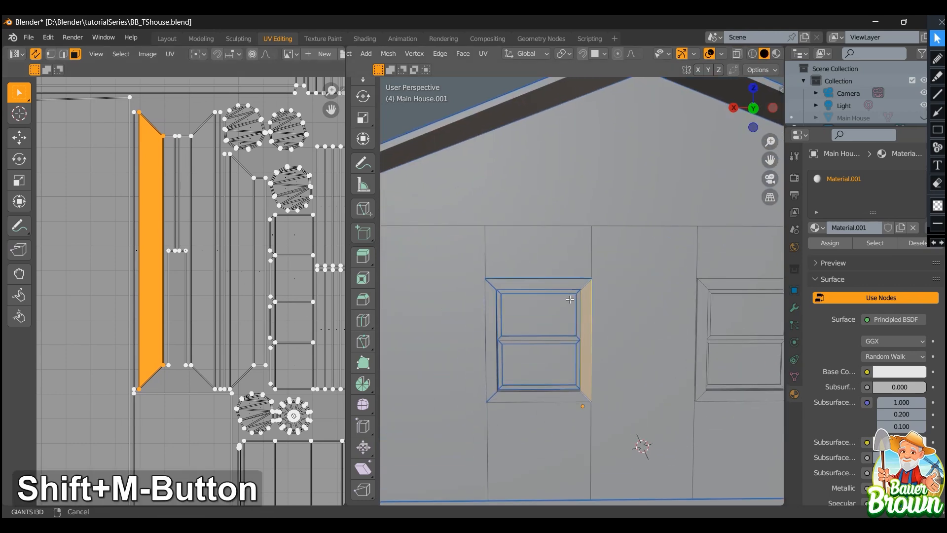
left_click(562, 286)
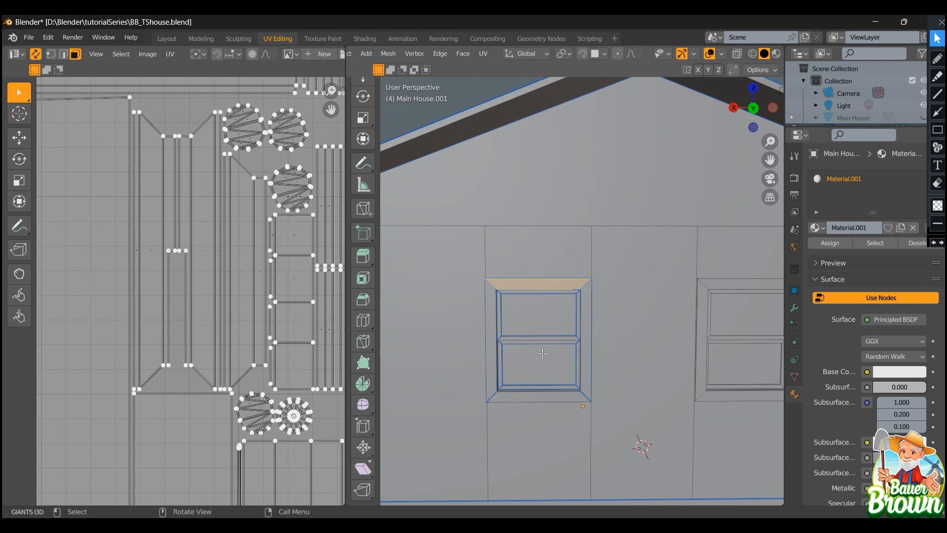
left_click(586, 329)
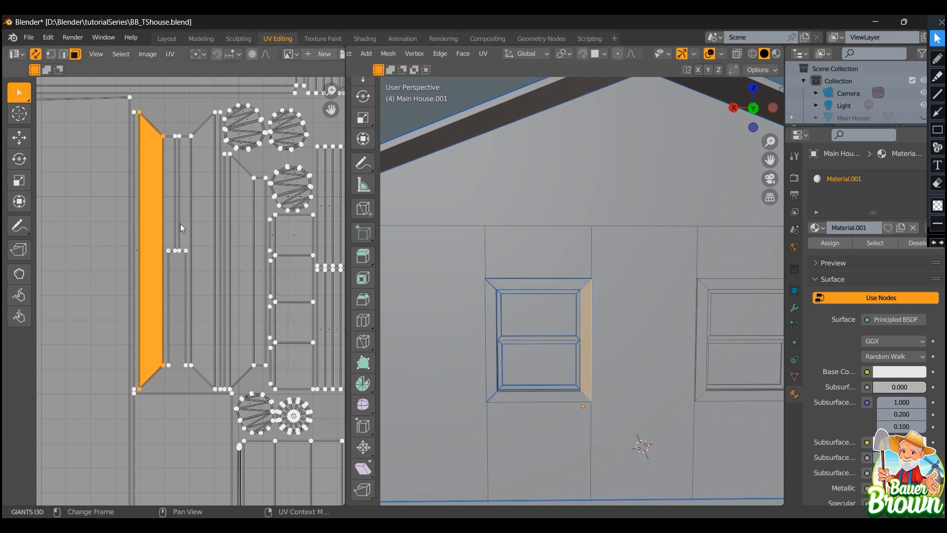
Add the adjoining outer strip and inner reveal face to the side frame selection and examine them together in the UV layout
scroll(173, 240, "up", 2)
middle_click_drag(174, 240, 243, 321, "shift")
left_click(185, 194, "shift")
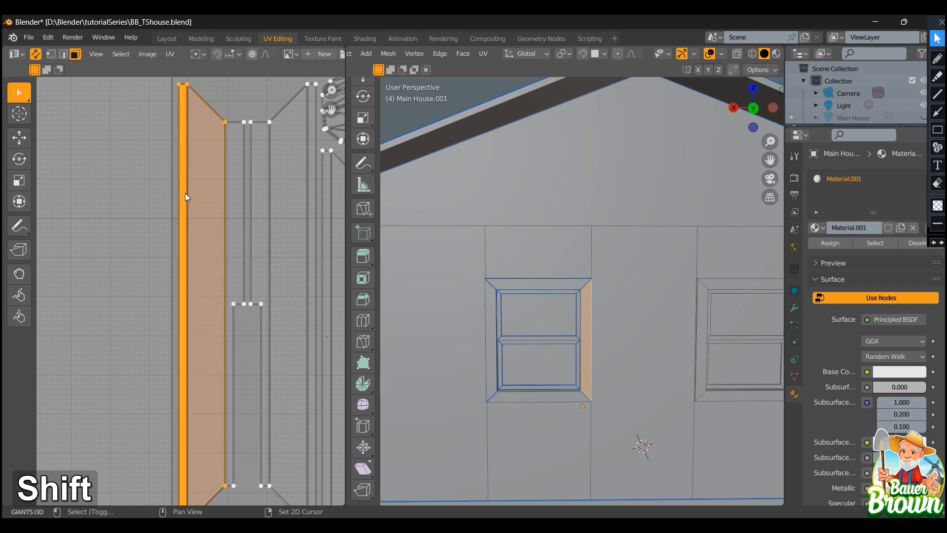
middle_click_drag(635, 440, 575, 316)
scroll(568, 351, "up", 5)
left_click(557, 307, "shift")
scroll(556, 307, "down", 2)
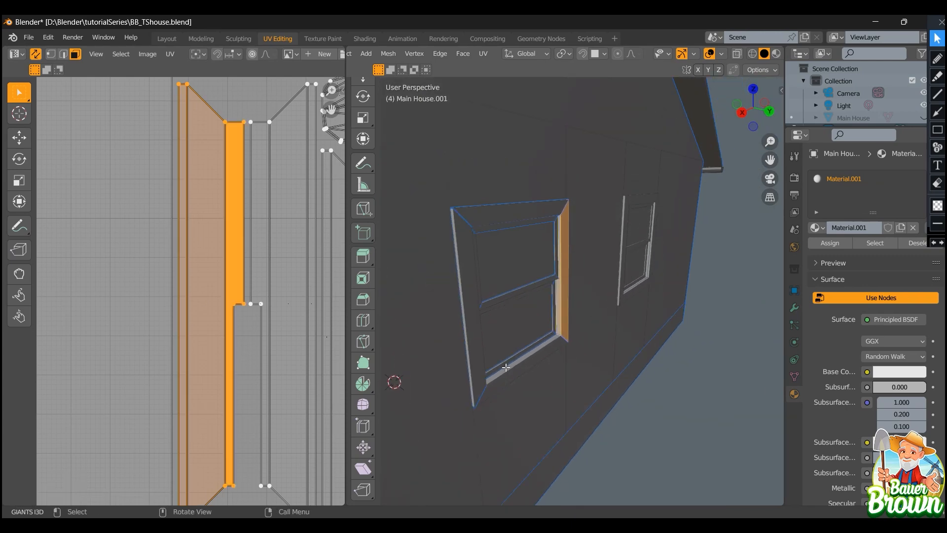
scroll(272, 320, "down", 2)
scroll(273, 321, "up", 2)
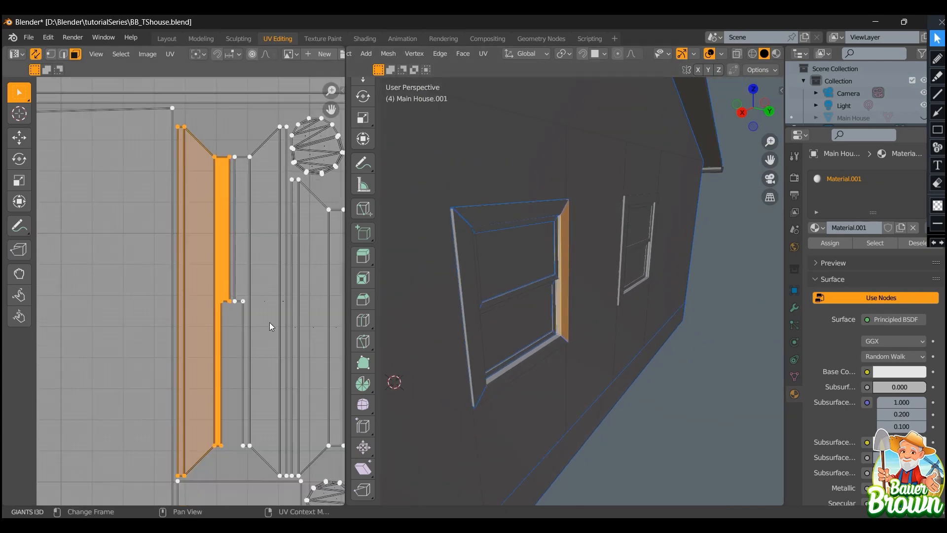
middle_click_drag(269, 342, 214, 362, "shift")
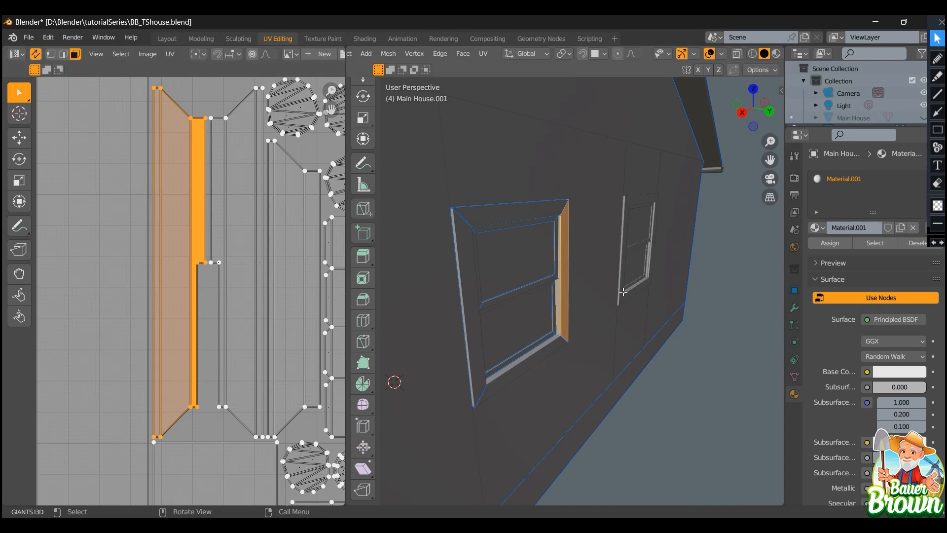
Select the top frame face of the seamed window and locate it in the UV layout
left_click(535, 221)
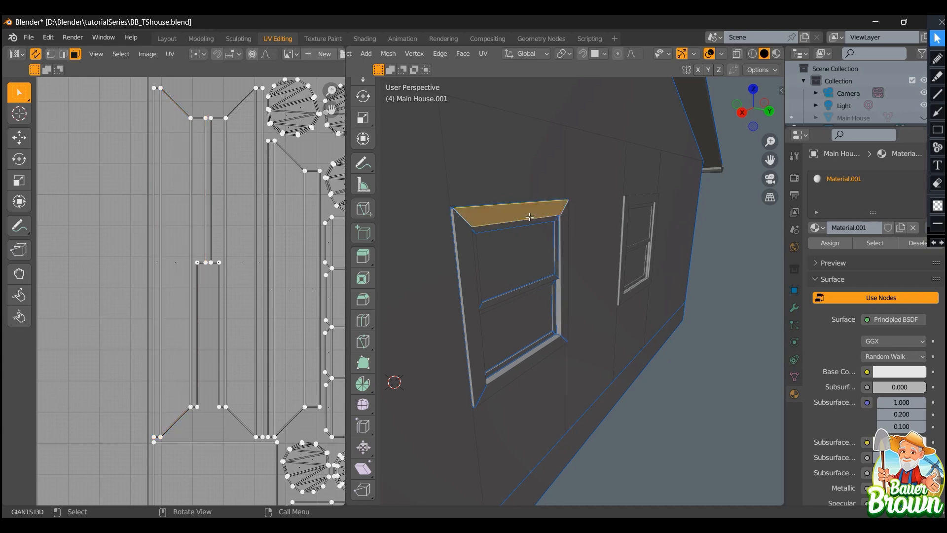
scroll(244, 243, "down", 5)
middle_click_drag(242, 268, 149, 242, "shift")
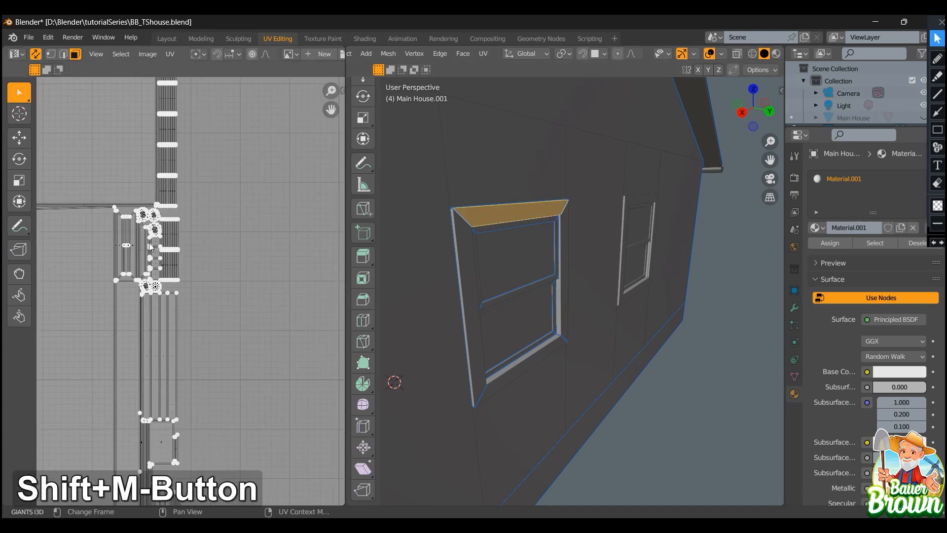
key("KP_Decimal")
scroll(149, 243, "down", 3)
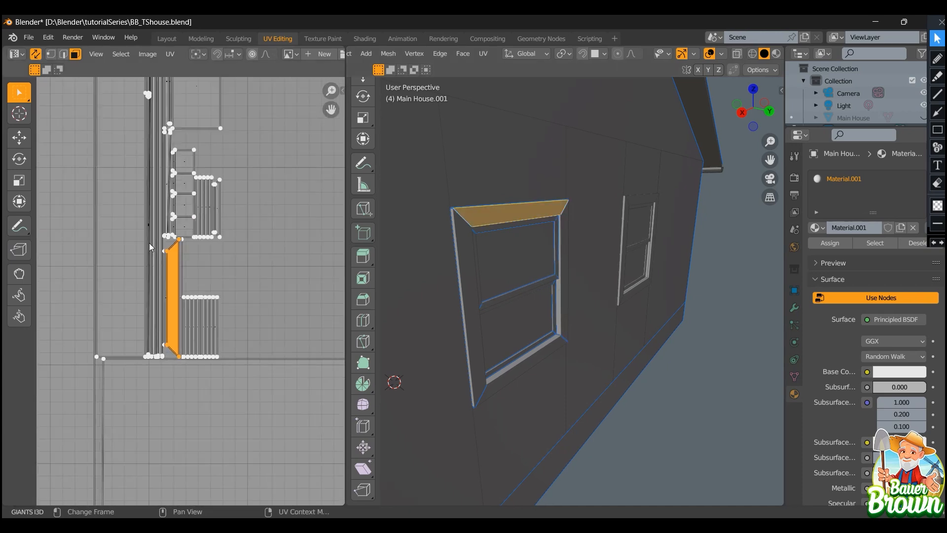
scroll(156, 257, "up", 5)
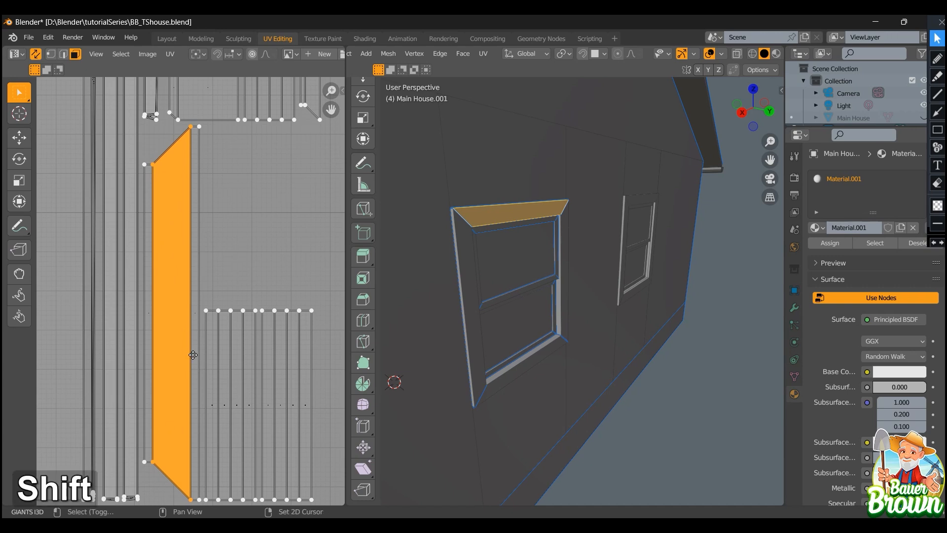
middle_click_drag(182, 336, 192, 321, "shift")
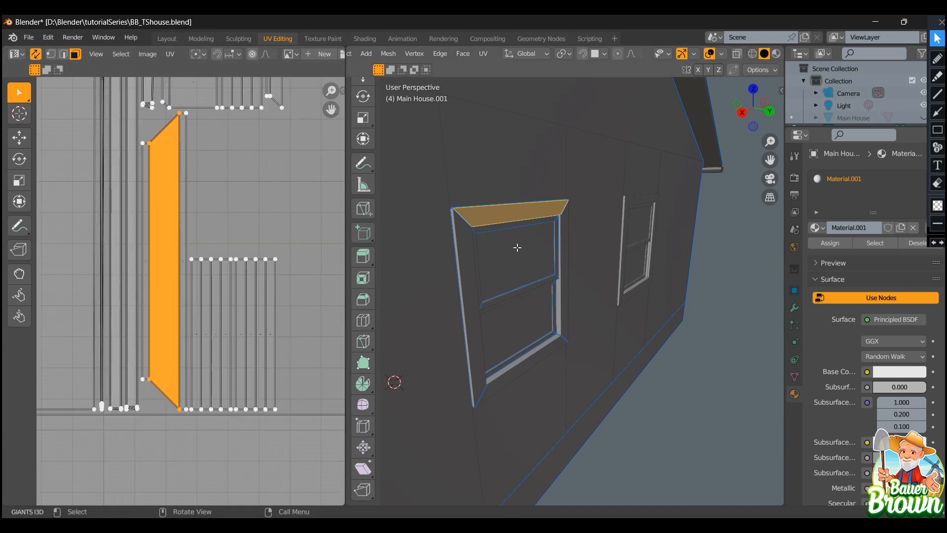
Add the outer edge face and the inner reveal face to the top frame selection to show its whole UV island
middle_click_drag(518, 247, 506, 216)
left_click(502, 214, "shift")
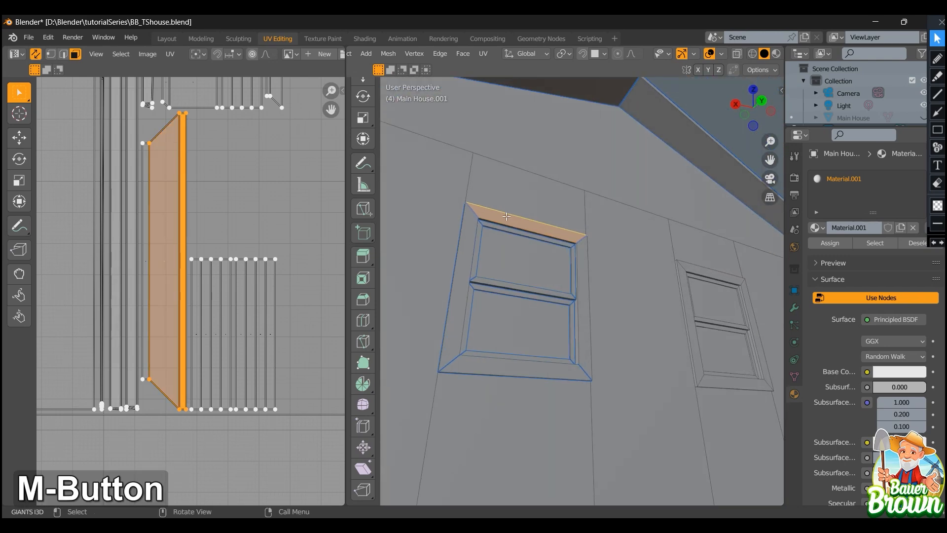
left_click(514, 228, "shift")
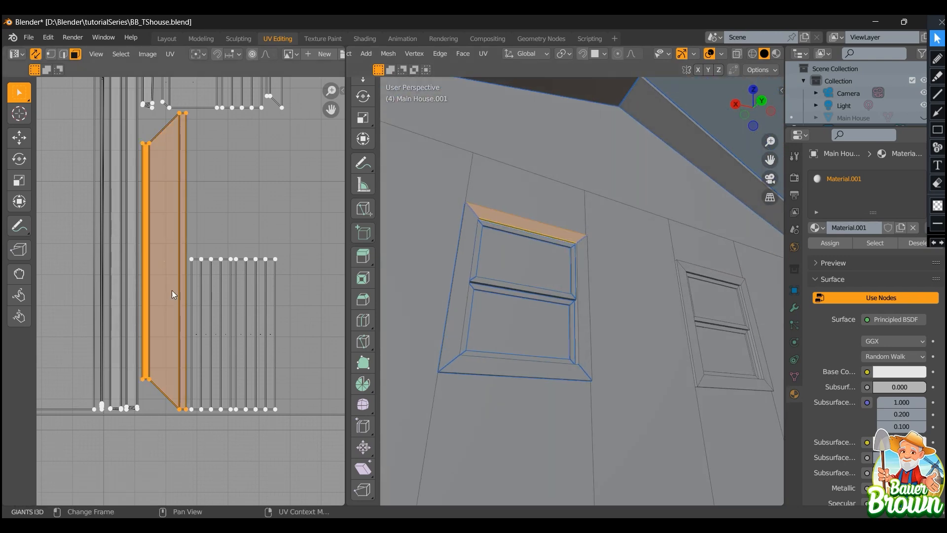
scroll(248, 238, "down", 1)
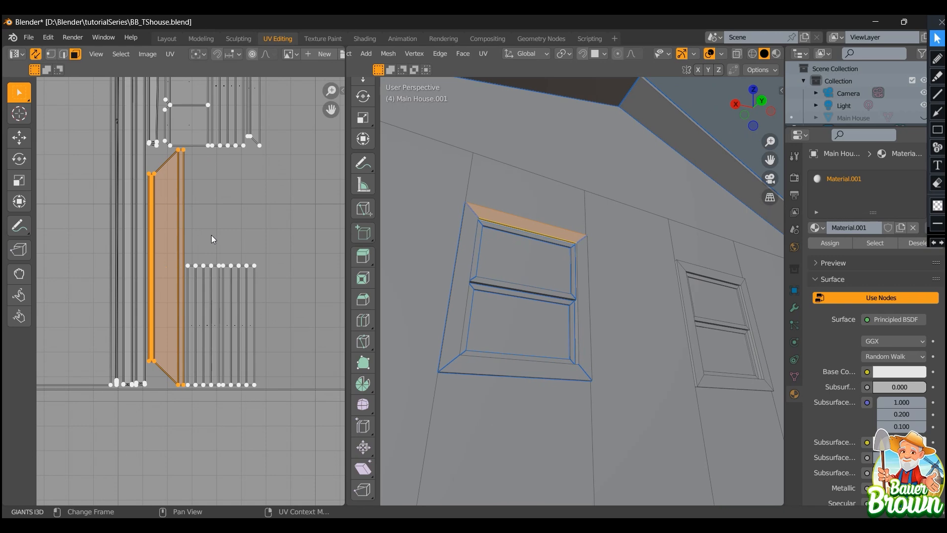
Try rotating the top frame member's UV island by 90 degrees, and undo the rotation
key("r")
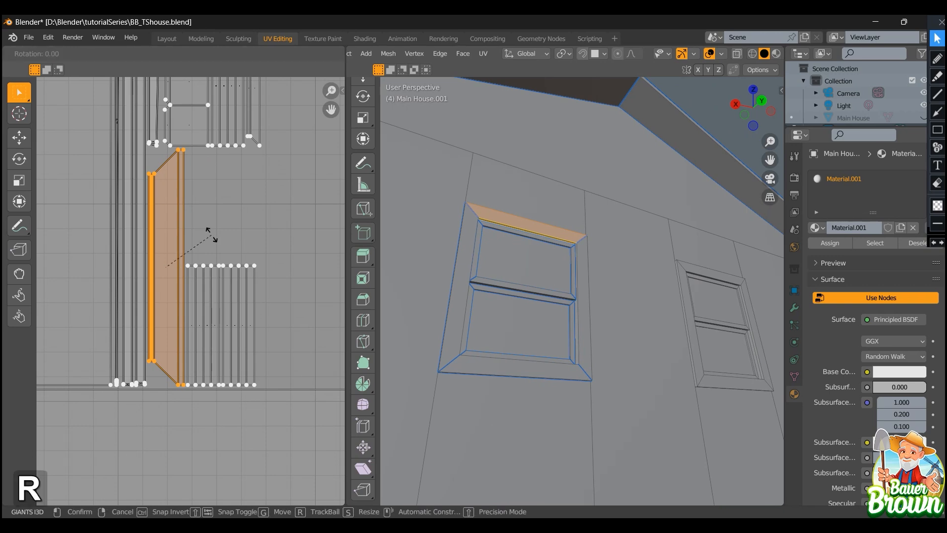
type("90")
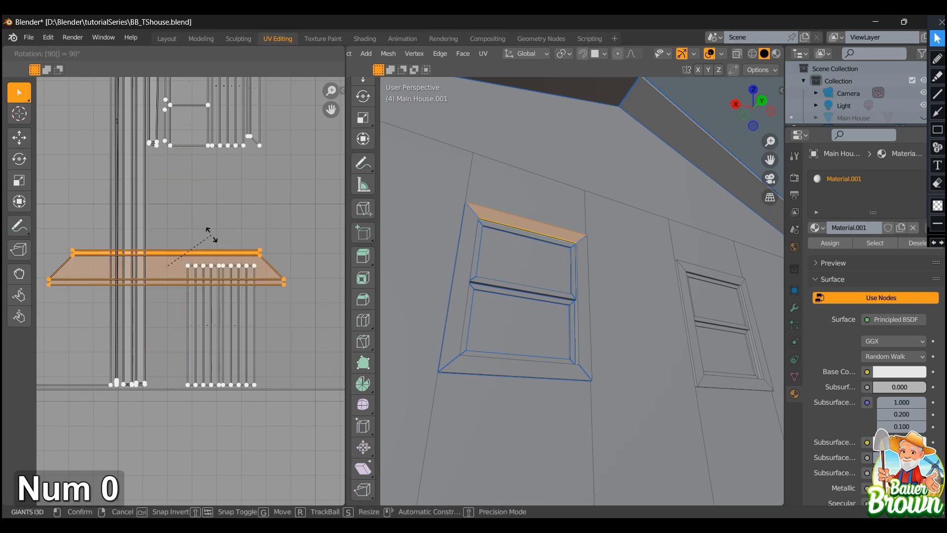
key("Return")
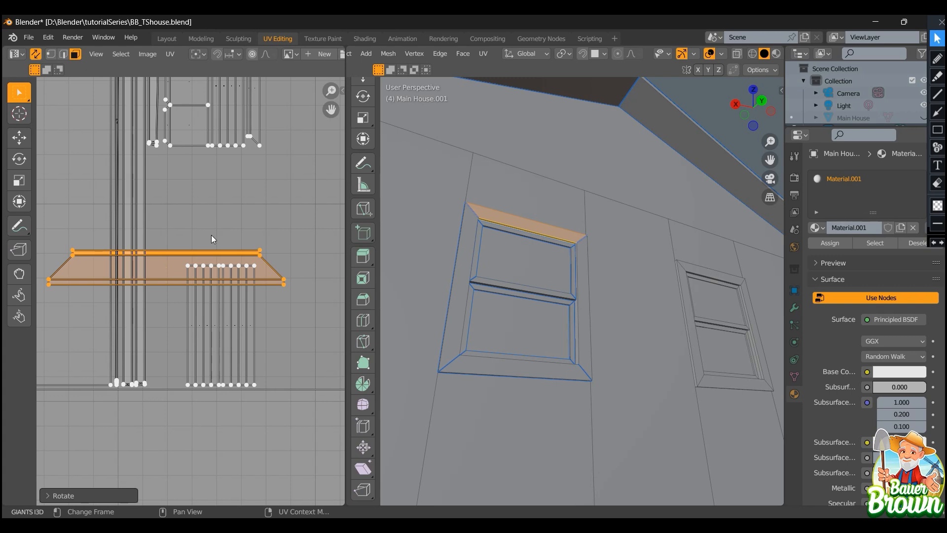
key("ctrl")
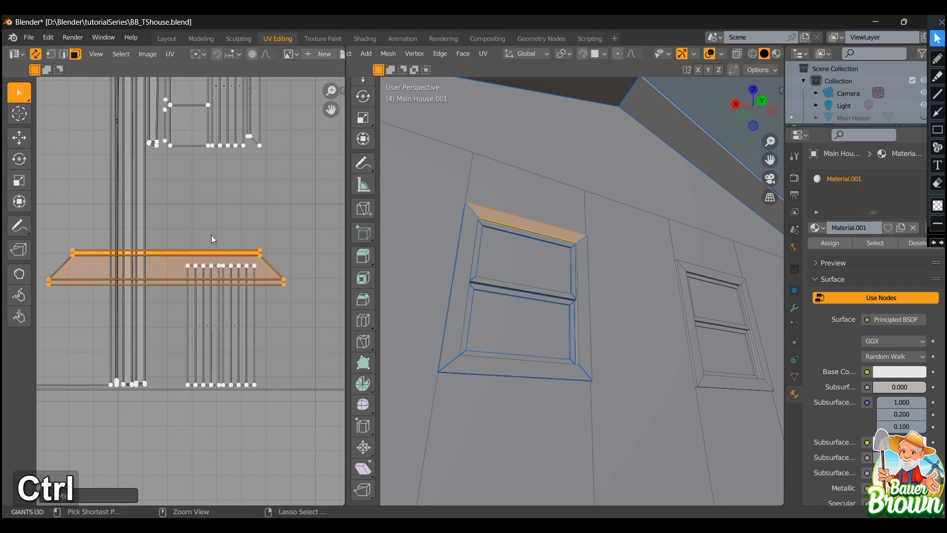
key("ctrl+z")
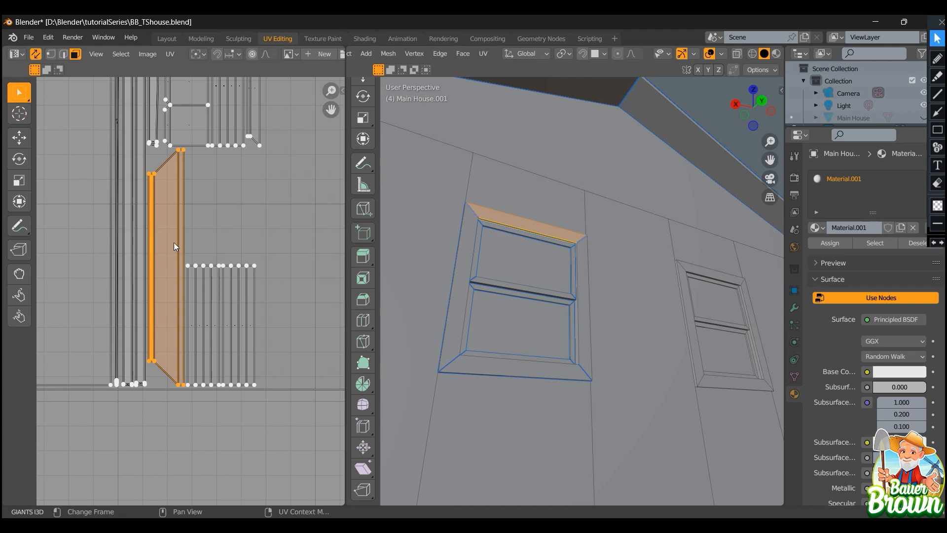
Compare the window's top frame with its UV island and examine how the surrounding islands are arranged across the layout
middle_click_drag(607, 288, 607, 285)
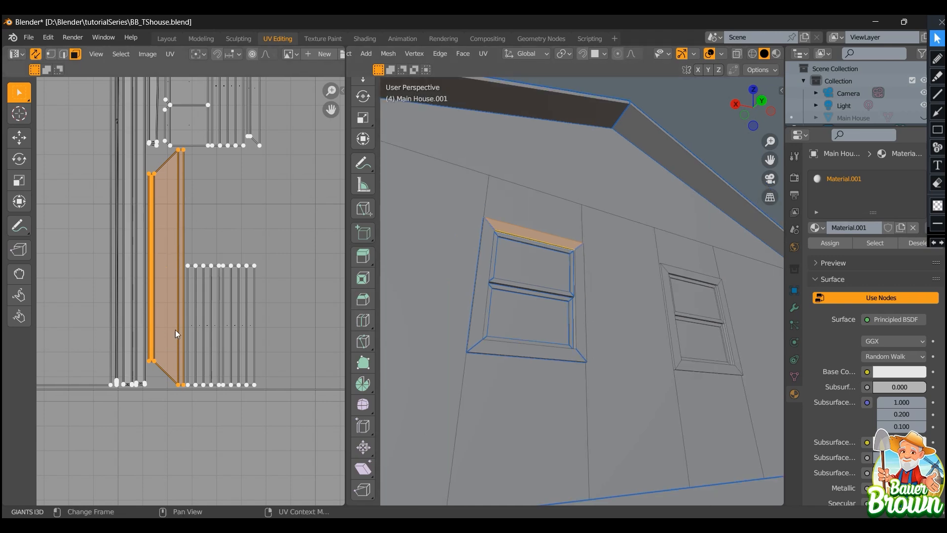
middle_click_drag(533, 323, 560, 310)
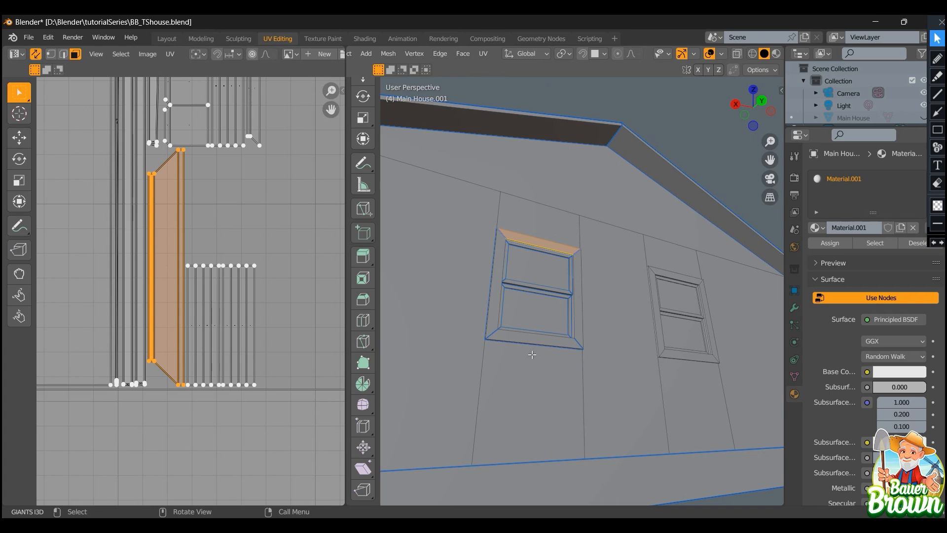
scroll(192, 252, "down", 4)
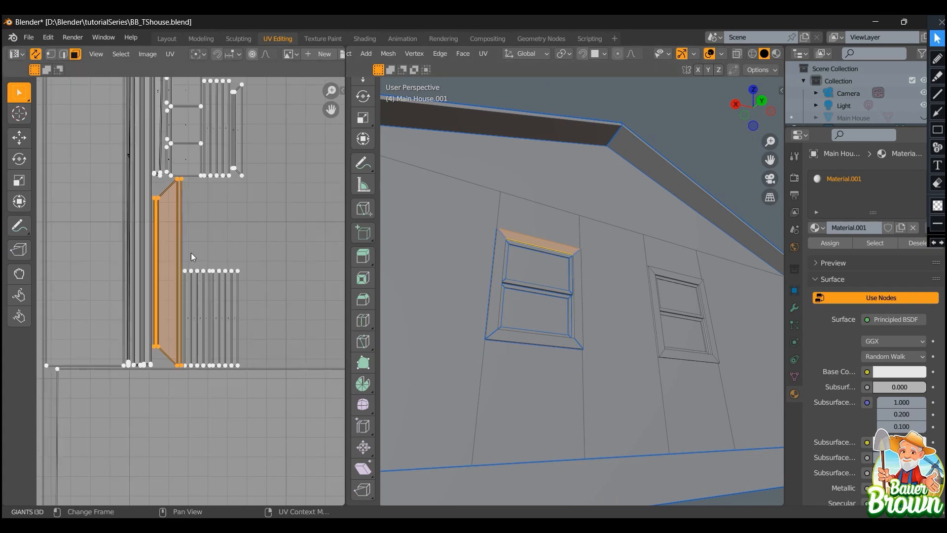
middle_click_drag(214, 218, 191, 283, "shift")
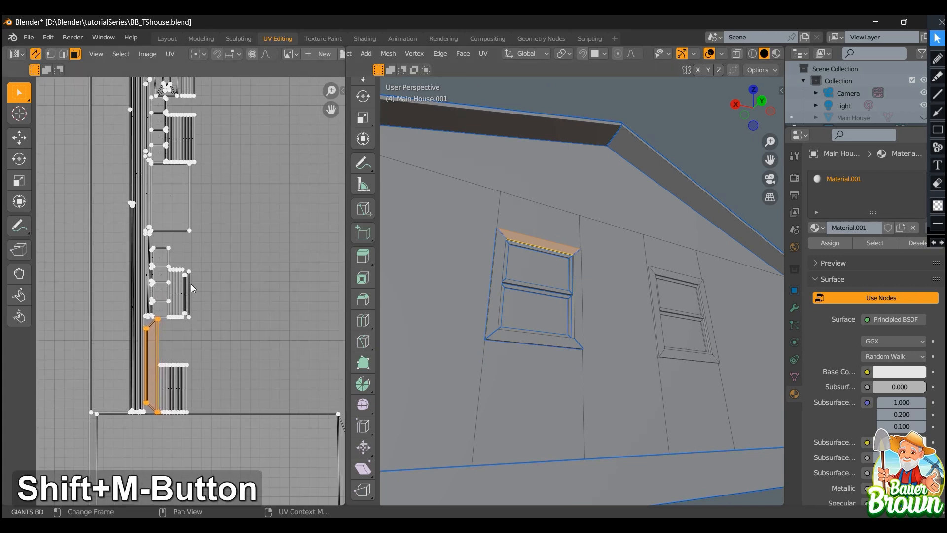
scroll(222, 286, "down", 2)
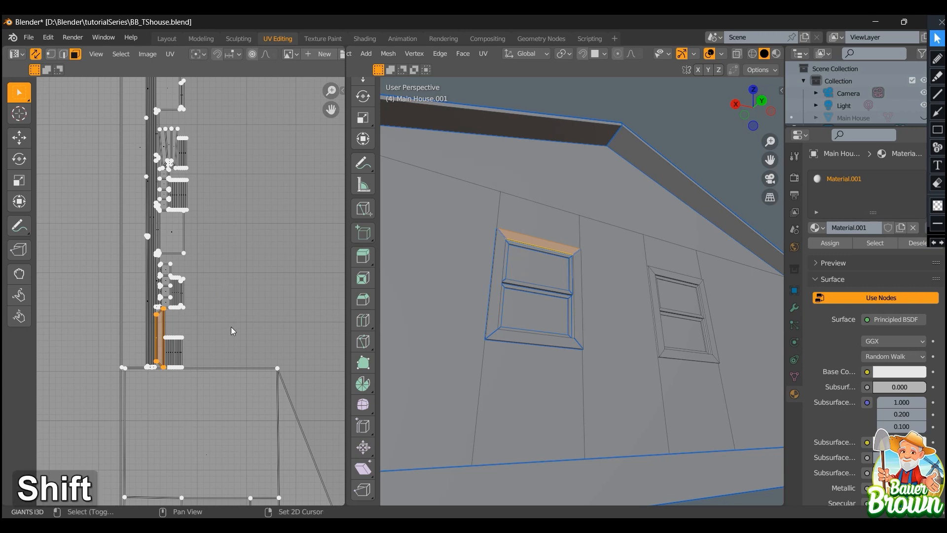
middle_click_drag(227, 317, 217, 231, "shift")
scroll(232, 319, "up", 1)
scroll(232, 320, "down", 3)
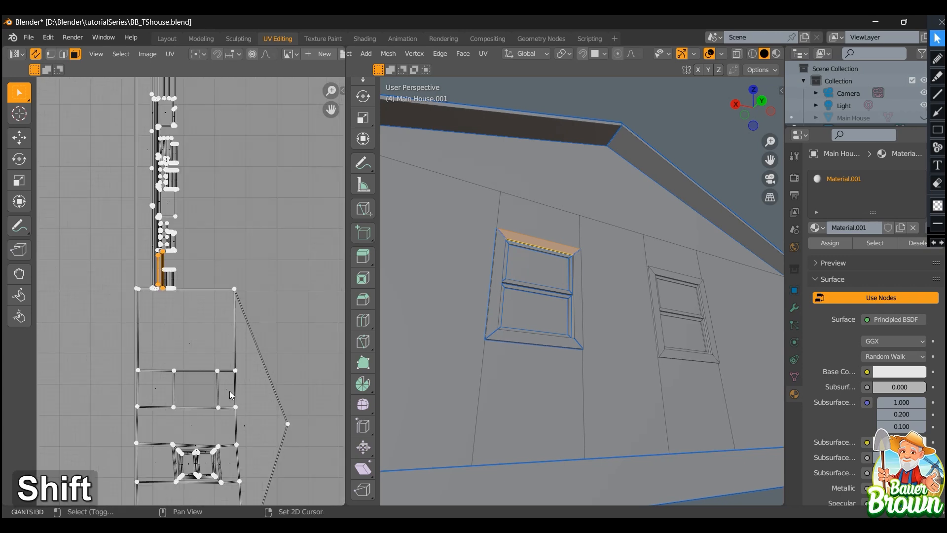
middle_click_drag(218, 361, 209, 286, "shift")
middle_click_drag(198, 234, 201, 358, "shift")
middle_click_drag(187, 252, 204, 343, "shift")
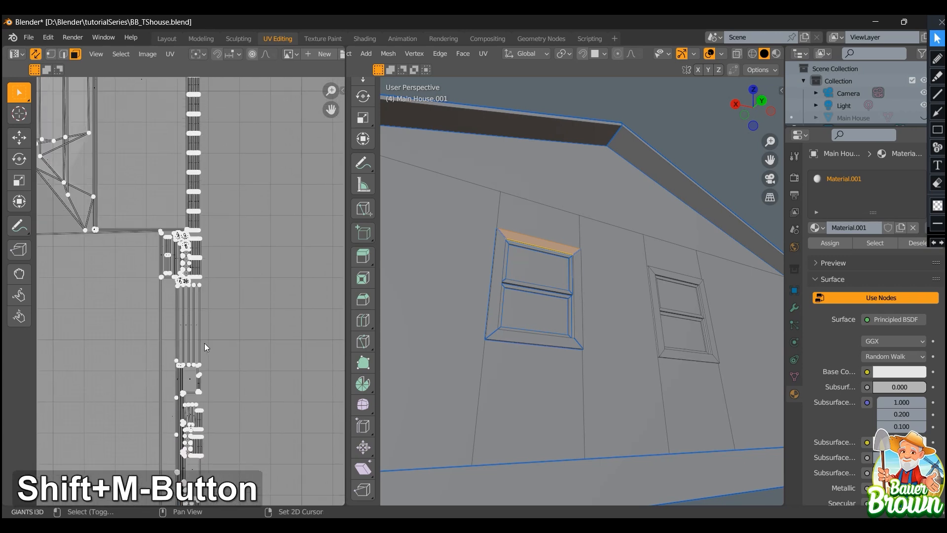
Select several frame faces in the seamed window's UV island to identify their counterparts on the model
middle_click_drag(204, 274, 215, 345, "shift")
scroll(212, 327, "up", 5)
scroll(212, 327, "up", 1)
middle_click_drag(268, 220, 227, 163, "shift")
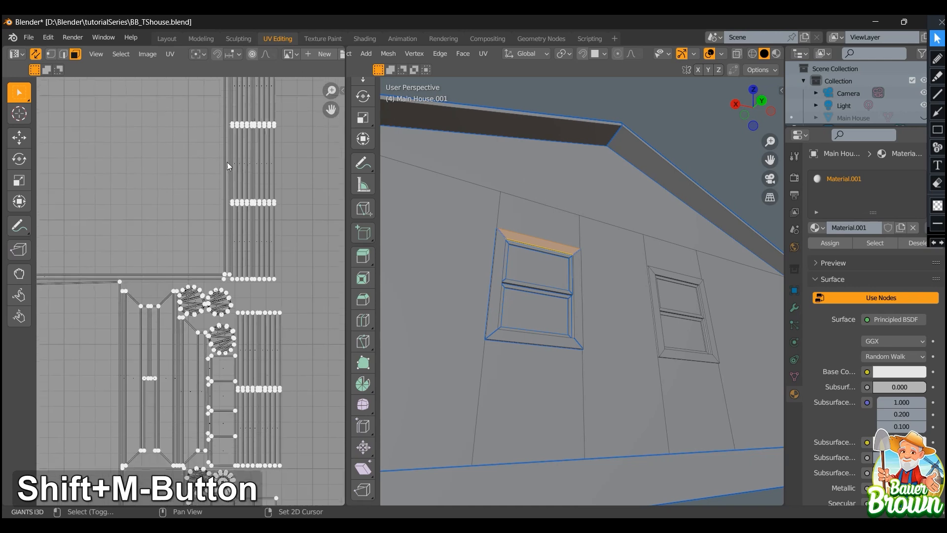
middle_click_drag(189, 389, 226, 389, "shift")
scroll(200, 220, "up", 4)
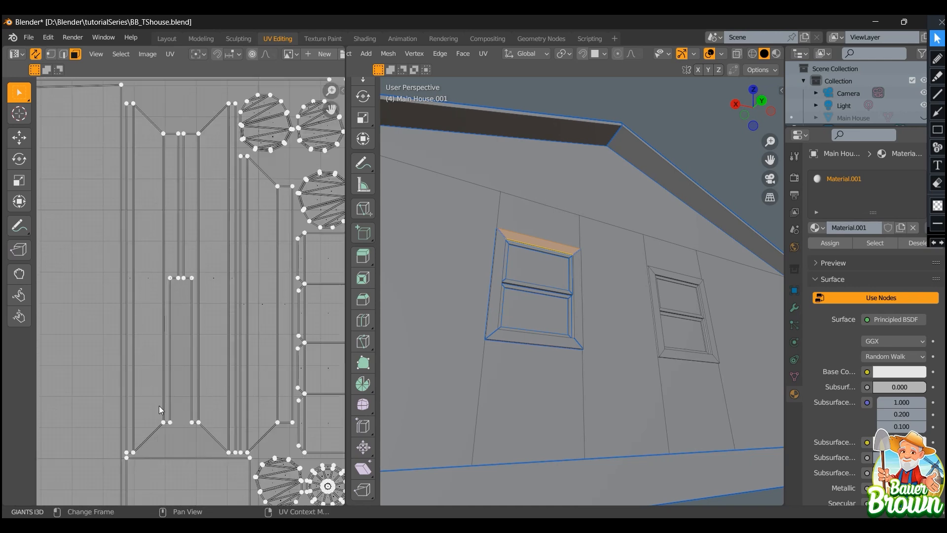
left_click(210, 294)
left_click(192, 249)
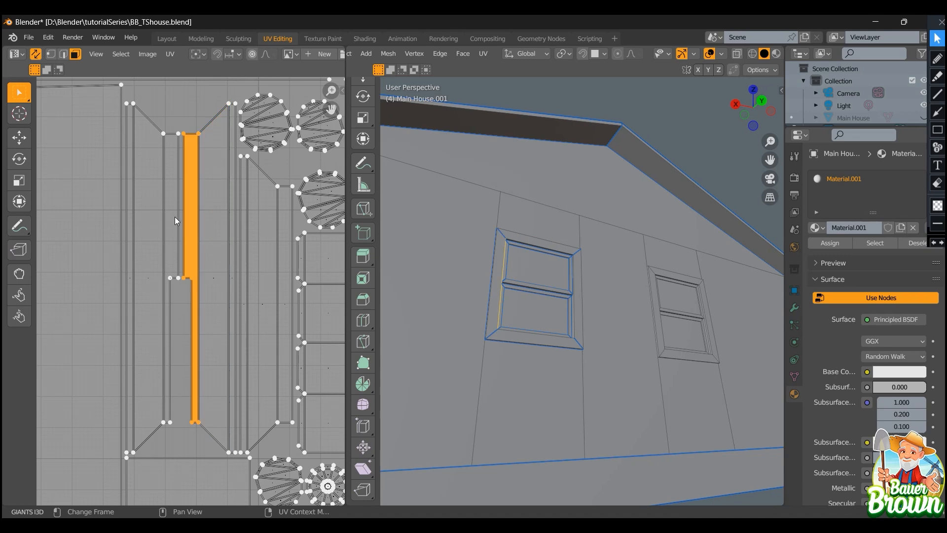
left_click(174, 218)
left_click(156, 182)
Select one of the narrow strip faces in the UV layout, and examine the gable wall's UV island with its window openings
scroll(169, 199, "down", 2)
middle_click_drag(241, 188, 173, 313, "shift")
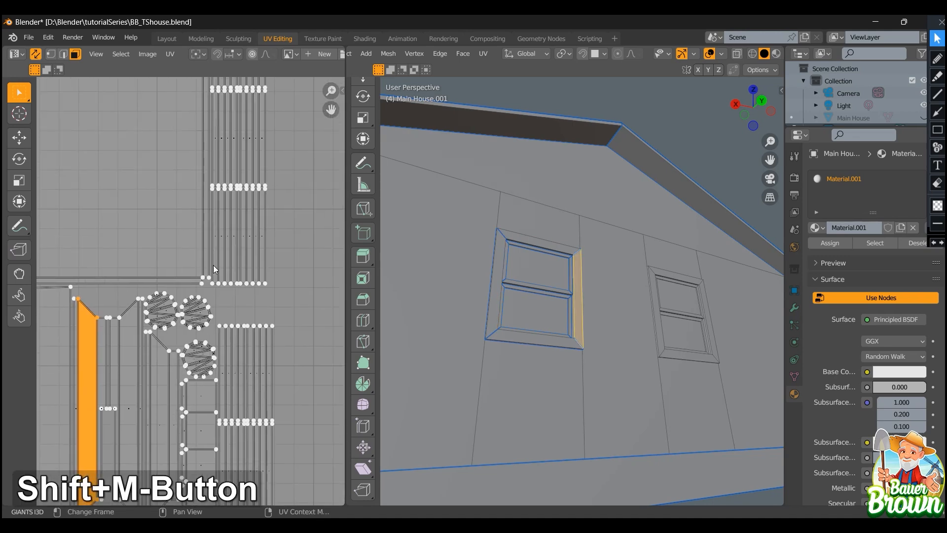
left_click(230, 221)
left_click(236, 161)
scroll(162, 272, "down", 5)
scroll(160, 276, "down", 1)
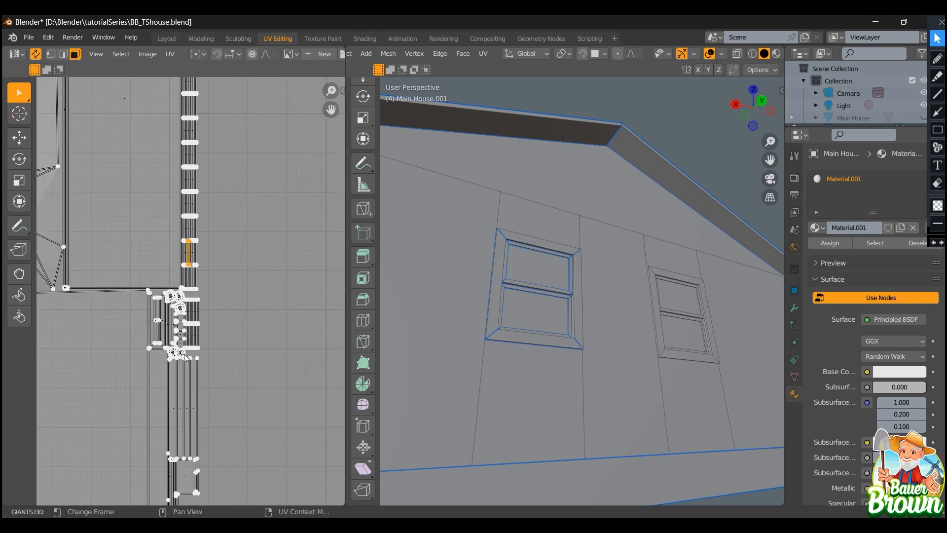
middle_click_drag(185, 353, 289, 374, "shift")
middle_click_drag(189, 298, 210, 368, "shift")
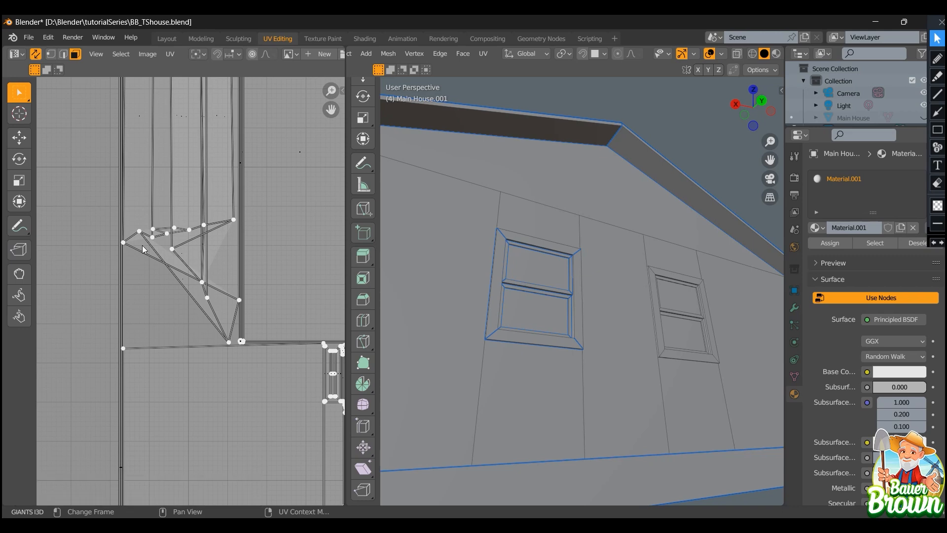
scroll(165, 365, "down", 4)
middle_click_drag(166, 442, 206, 363, "shift")
scroll(209, 370, "up", 3)
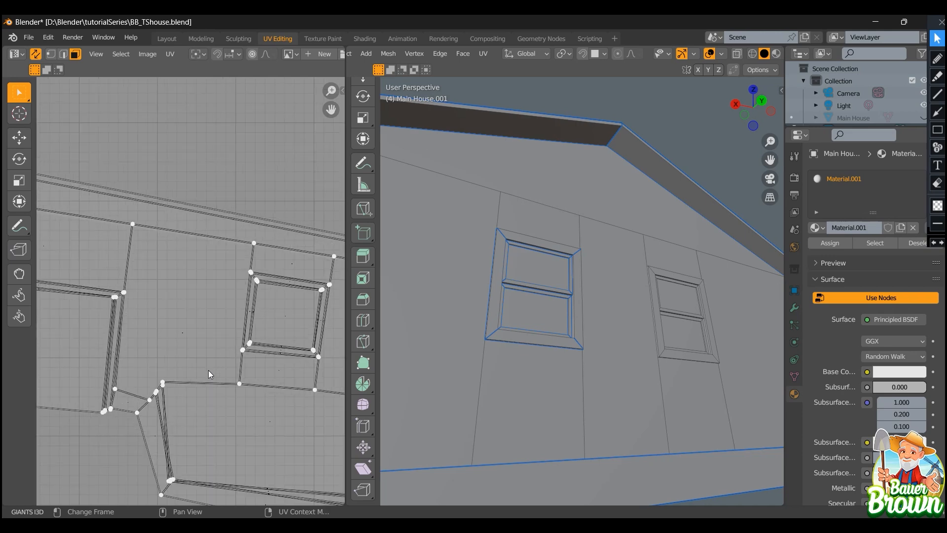
scroll(209, 371, "down", 7)
Mark the vertical wall edge directly below the unseamed gable window as a seam
middle_click_drag(548, 302, 533, 333)
scroll(541, 331, "down", 3)
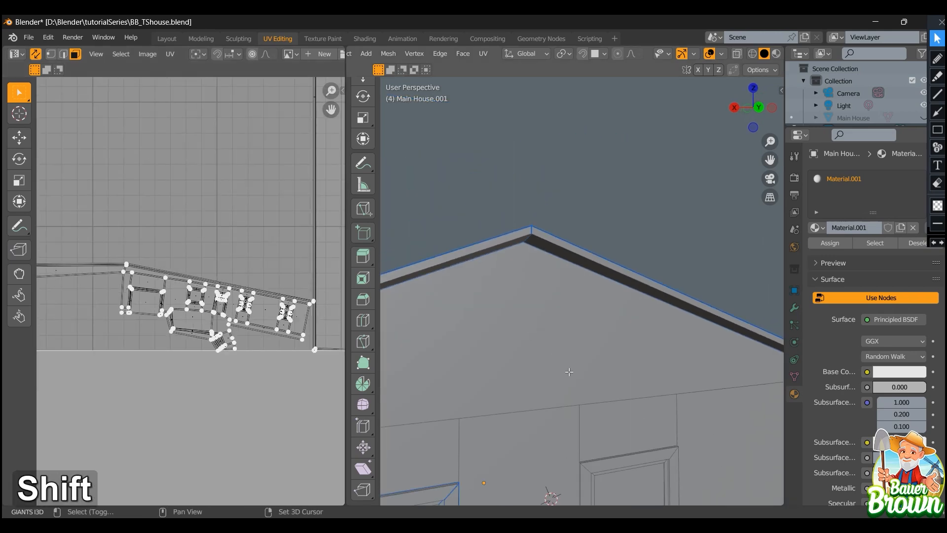
middle_click_drag(569, 372, 554, 318, "shift")
scroll(554, 335, "down", 2)
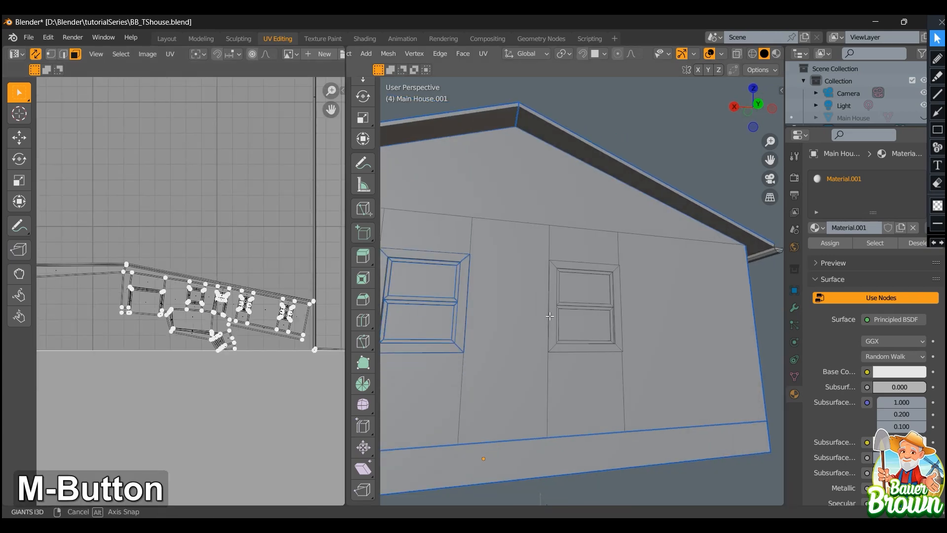
left_click(556, 373)
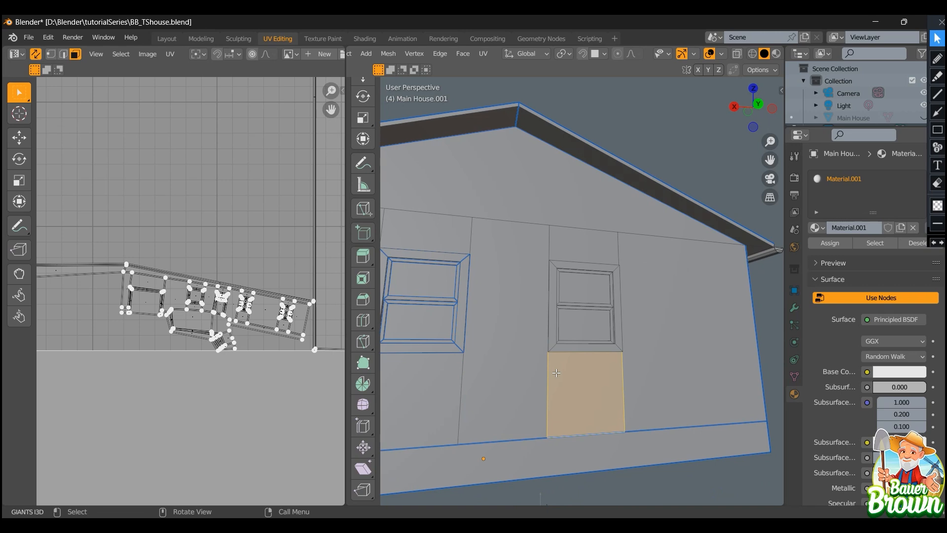
key("2")
left_click(555, 381)
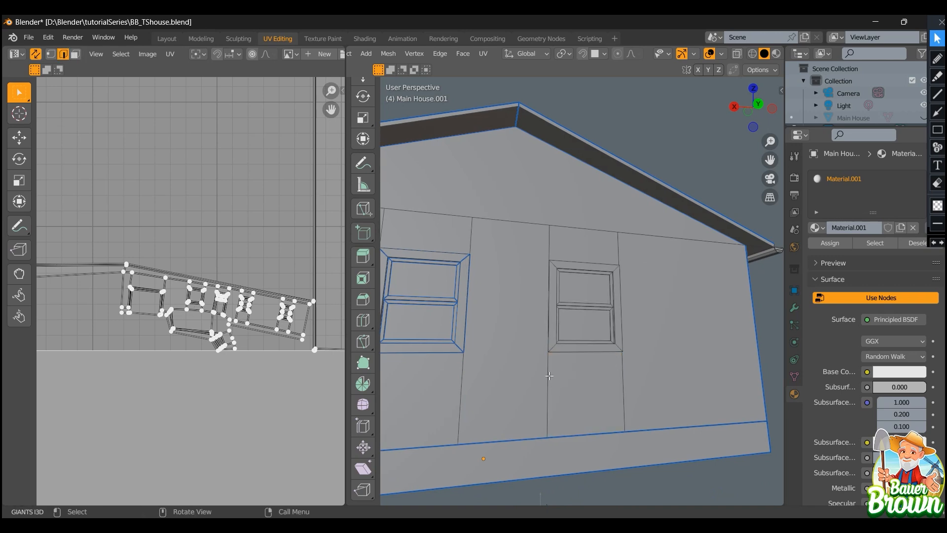
key("u")
key("m")
Switch to the Modeling workspace and clear the seam from the selected vertical wall edge below the unseamed window
scroll(550, 377, "down", 3)
middle_click_drag(550, 340, 548, 314)
left_click(207, 38)
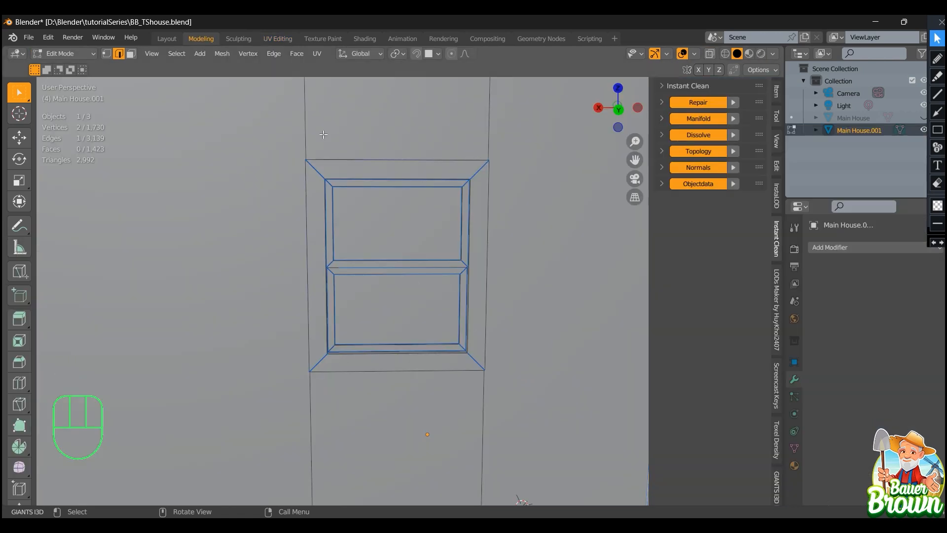
scroll(432, 294, "down", 3)
middle_click_drag(532, 389, 497, 276, "shift")
scroll(514, 381, "up", 4)
right_click(484, 239)
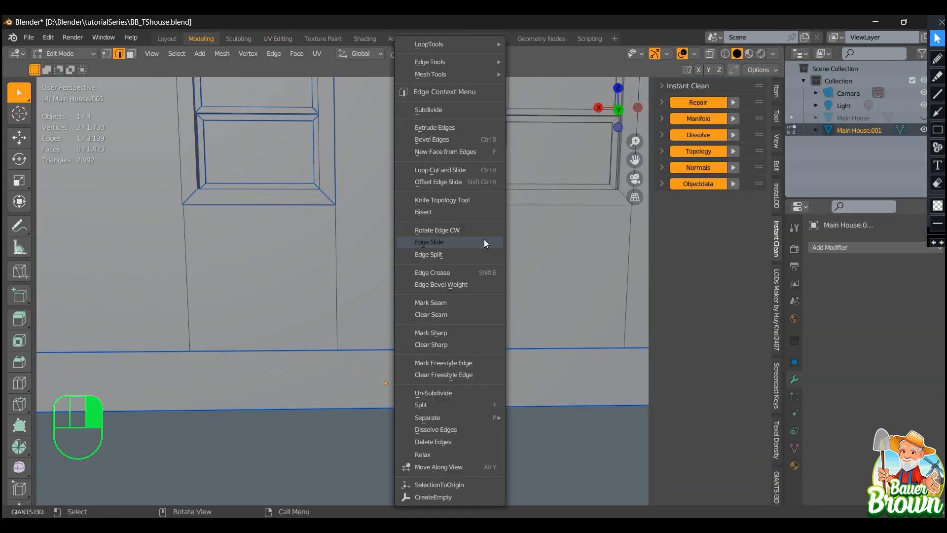
left_click(486, 314)
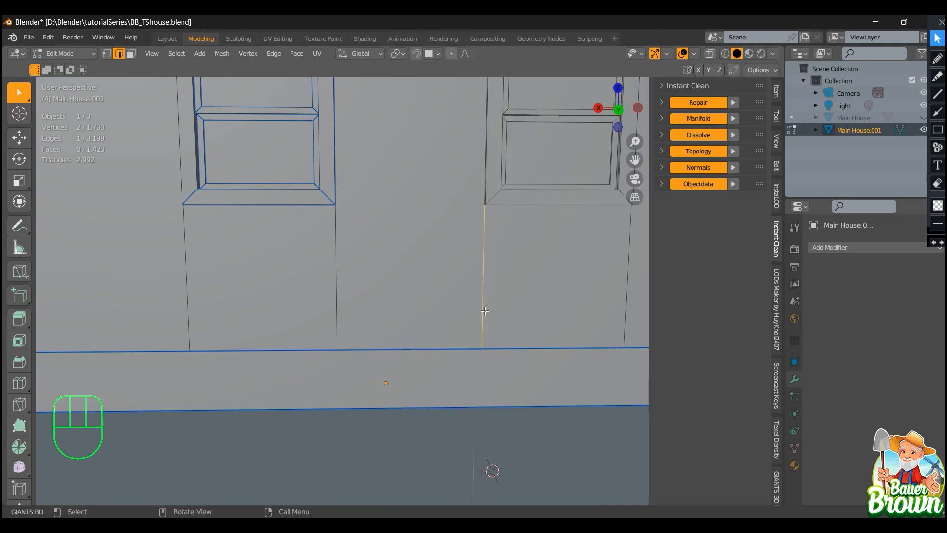
scroll(478, 311, "down", 2)
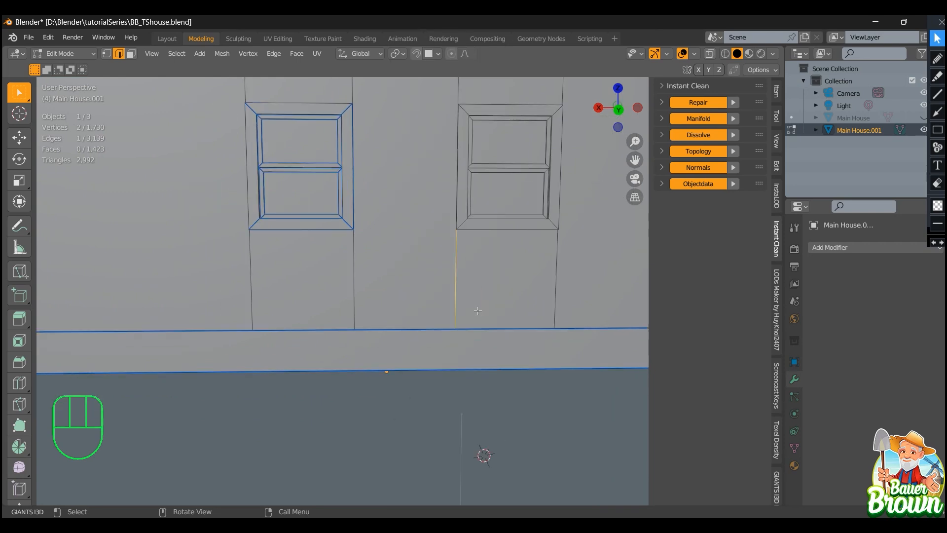
right_click(457, 274)
scroll(462, 311, "up", 2)
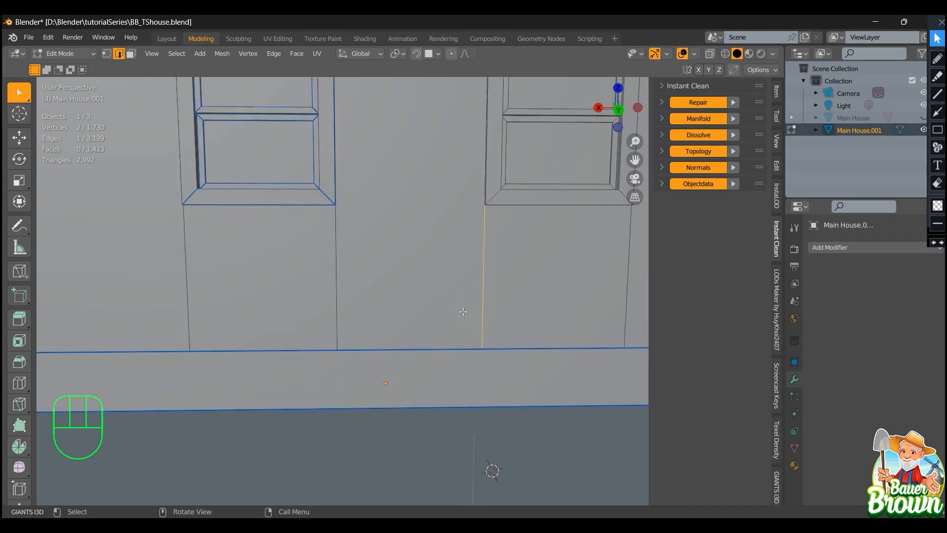
right_click(486, 292)
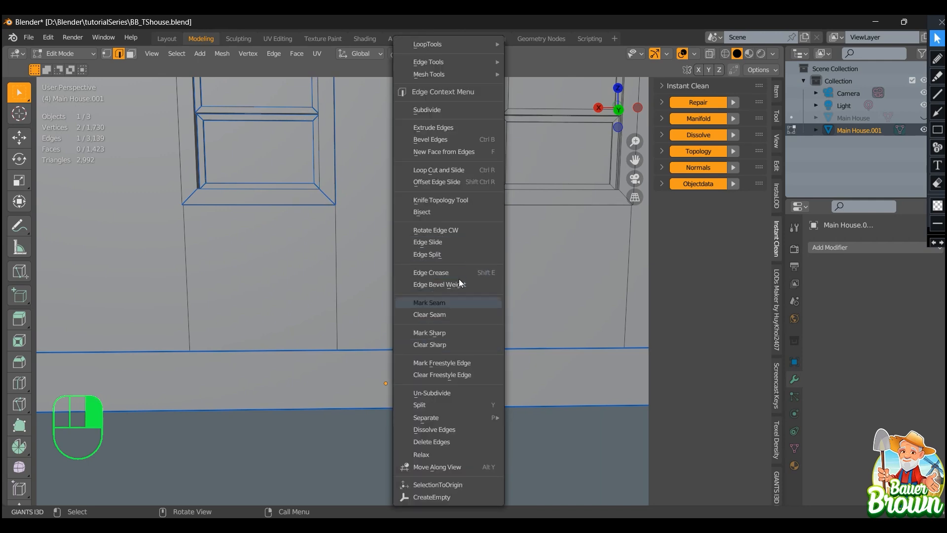
right_click(475, 315)
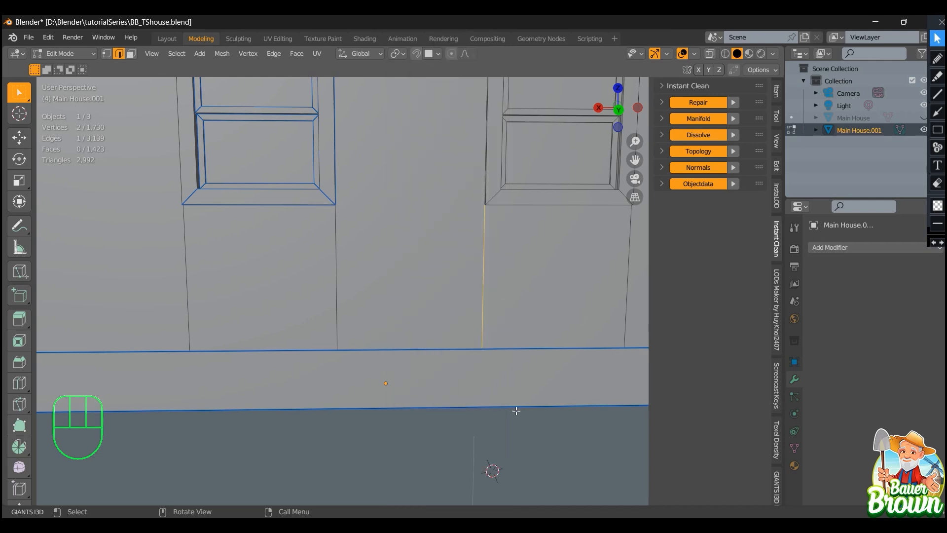
Mark the selected vertical wall edge as a seam again, and clear that seam
scroll(489, 326, "down", 4)
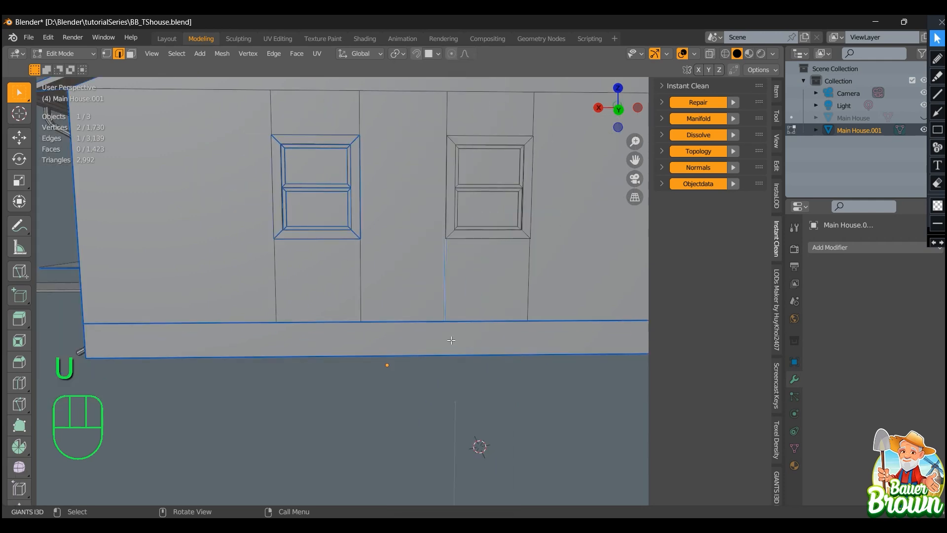
key("q")
left_click(450, 340)
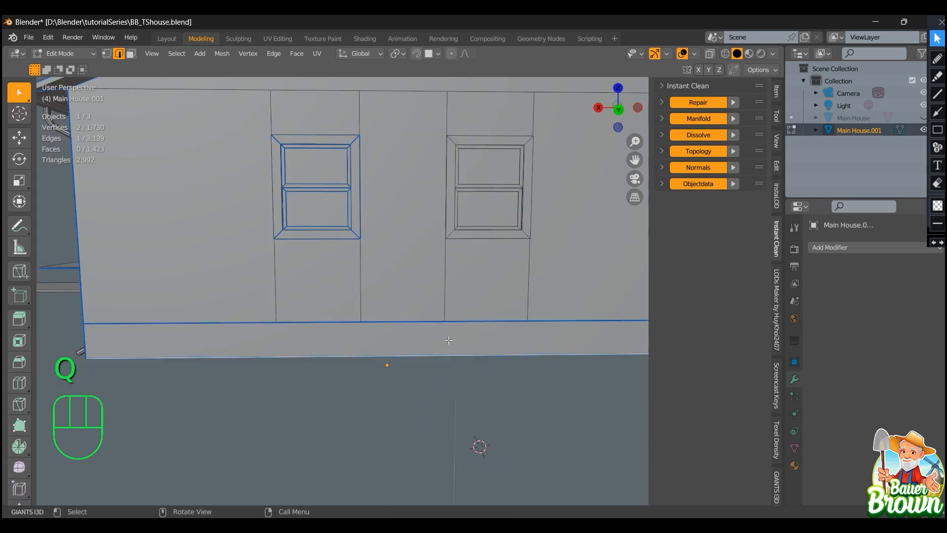
Mark the outer edge loop of the unseamed window's frame as a seam
scroll(449, 340, "down", 2)
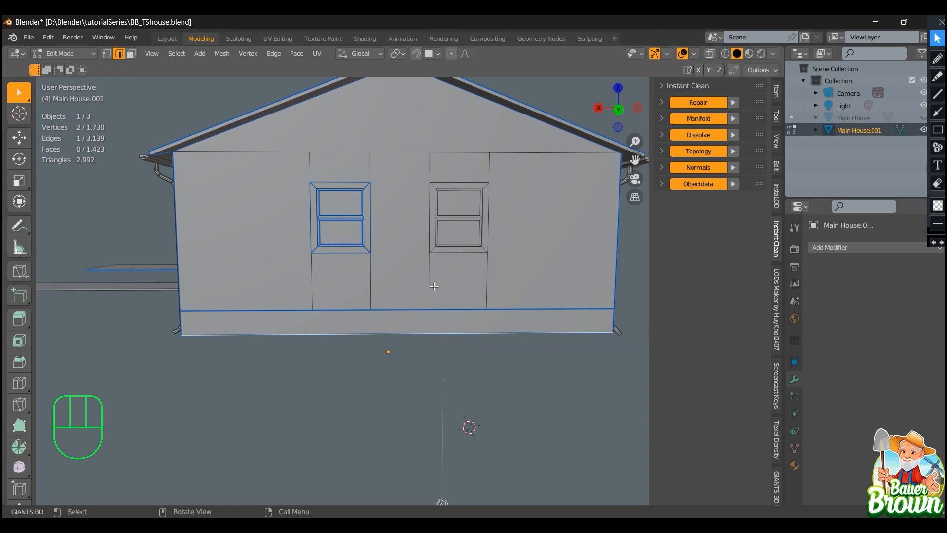
middle_click_drag(434, 286, 463, 311)
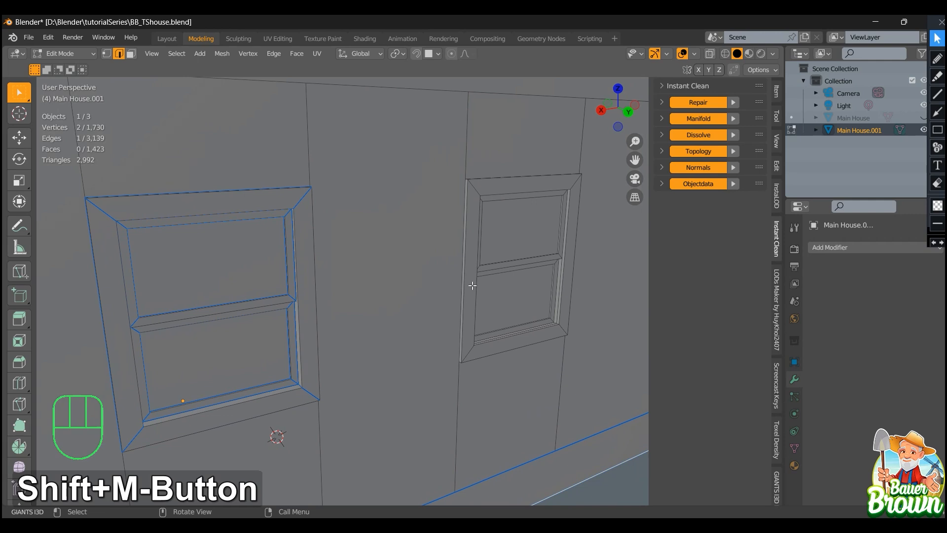
left_click(459, 256, "alt")
key("u")
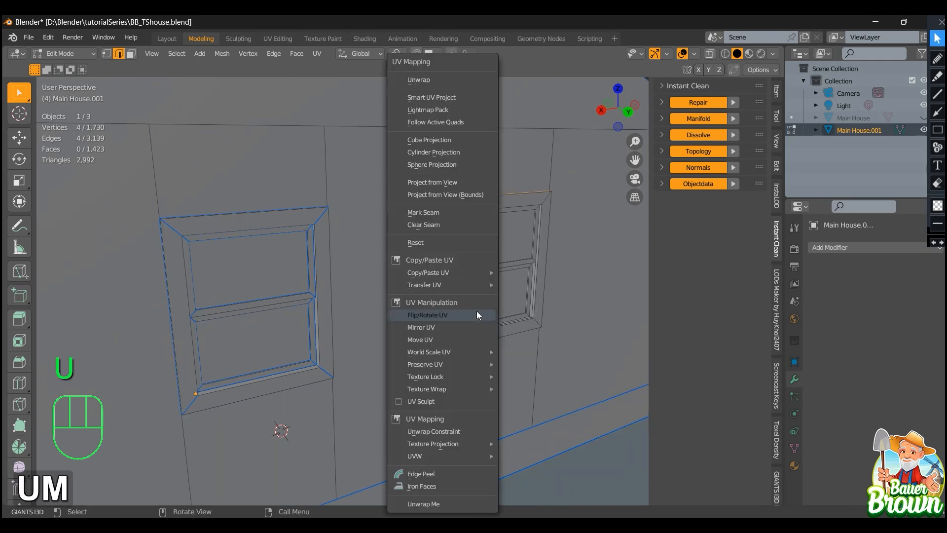
middle_click_drag(477, 310, 469, 252)
key("space")
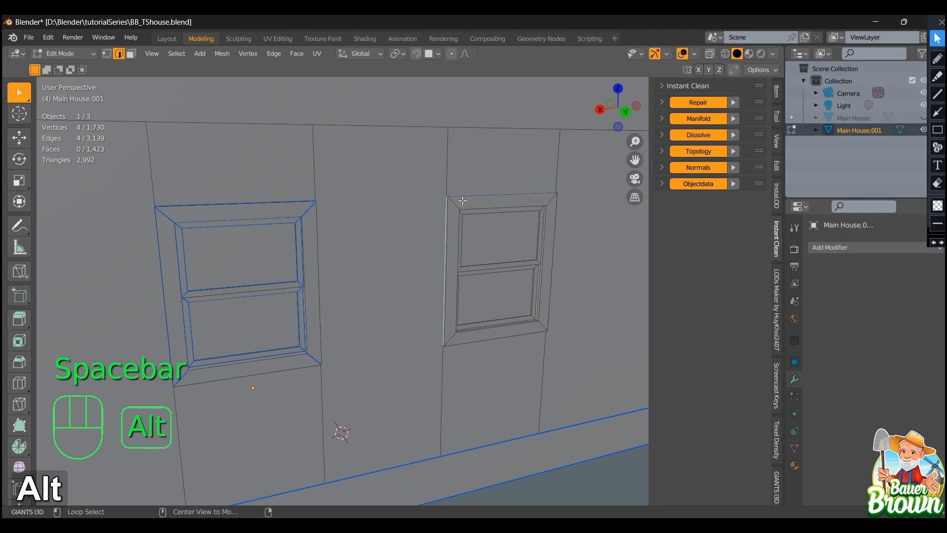
left_click(464, 201, "alt")
Select the frame's diagonal corner edges on the second window, excluding the two wall edges above, and mark them as seams
middle_click_drag(552, 228, 543, 234)
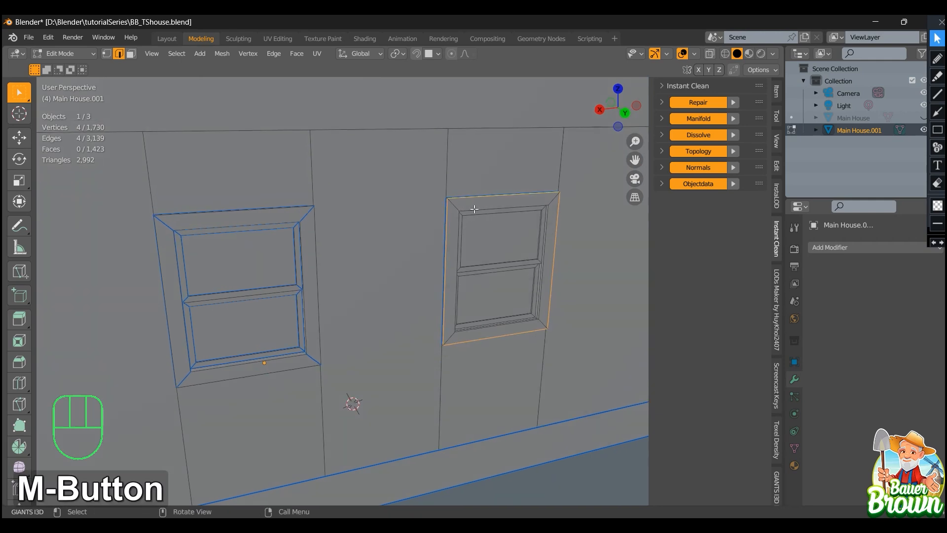
left_click(457, 207, "alt")
left_click(553, 199, "alt+shift")
left_click(544, 323, "alt+shift")
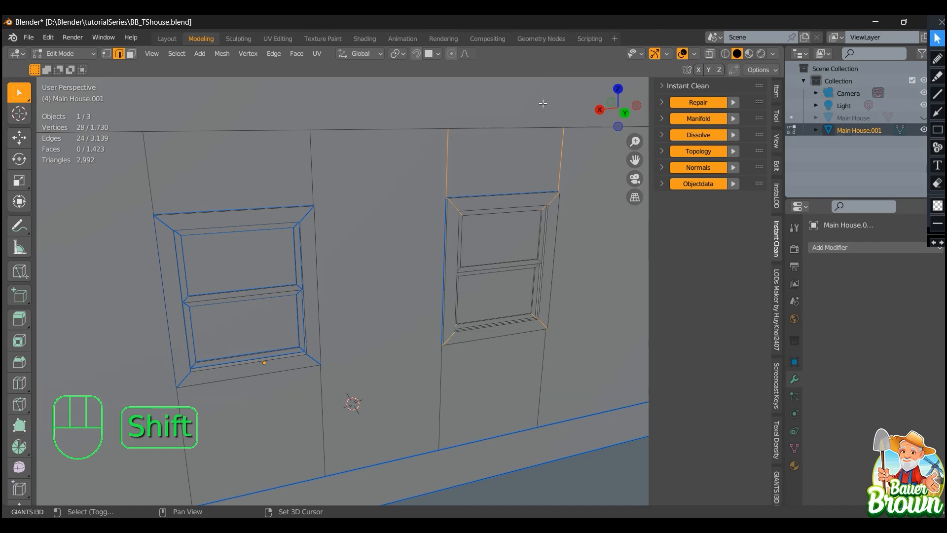
left_click(451, 172, "shift")
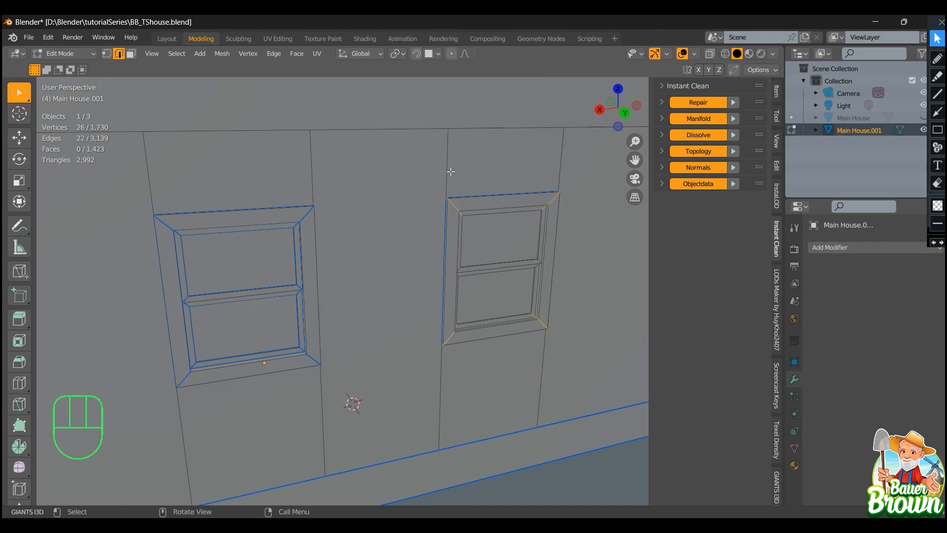
key("u")
Mark the inner edges around the upper part of the second window's opening as seams
middle_click_drag(496, 304, 444, 264)
scroll(481, 222, "up", 2)
left_click(462, 185, "alt")
middle_click_drag(463, 185, 387, 285)
middle_click_drag(427, 344, 416, 298, "shift")
key("u")
key("m")
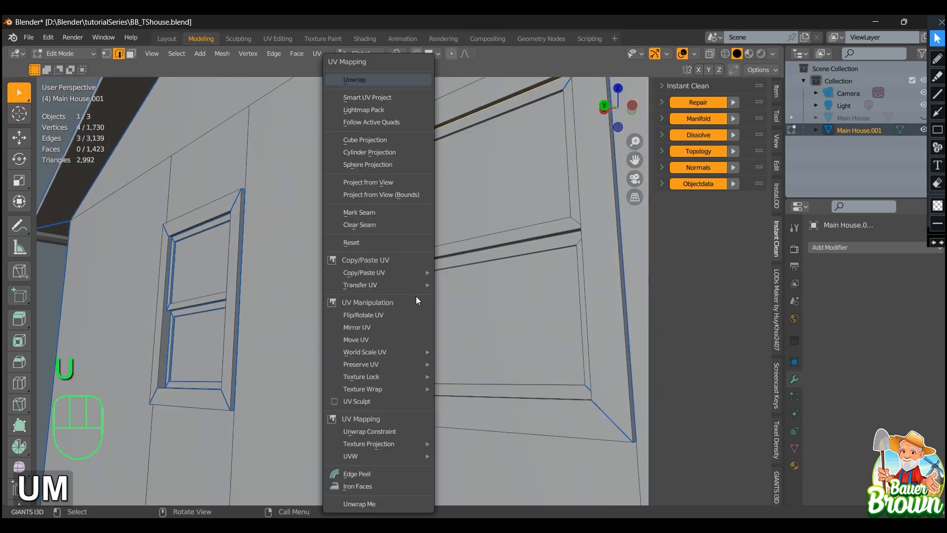
Dissolve the three selected edges inside the second window's recess
key("2")
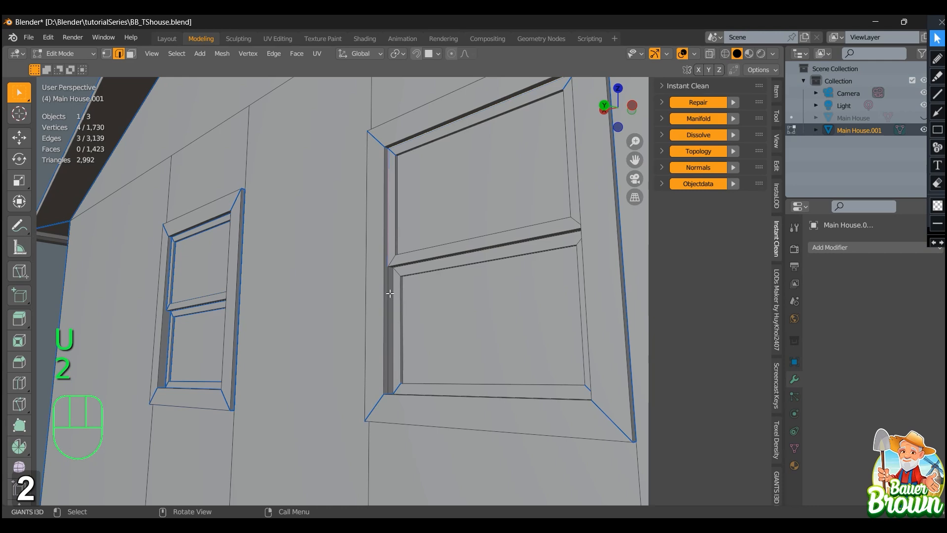
key("x")
key("d")
Select the edges around the second window's lower sash, including the middle bar, and mark them as seams
mouse_move(389, 293)
middle_mouse_down()
mouse_move(432, 385)
mouse_move(512, 319)
mouse_move(510, 283)
mouse_move(378, 307)
middle_mouse_up()
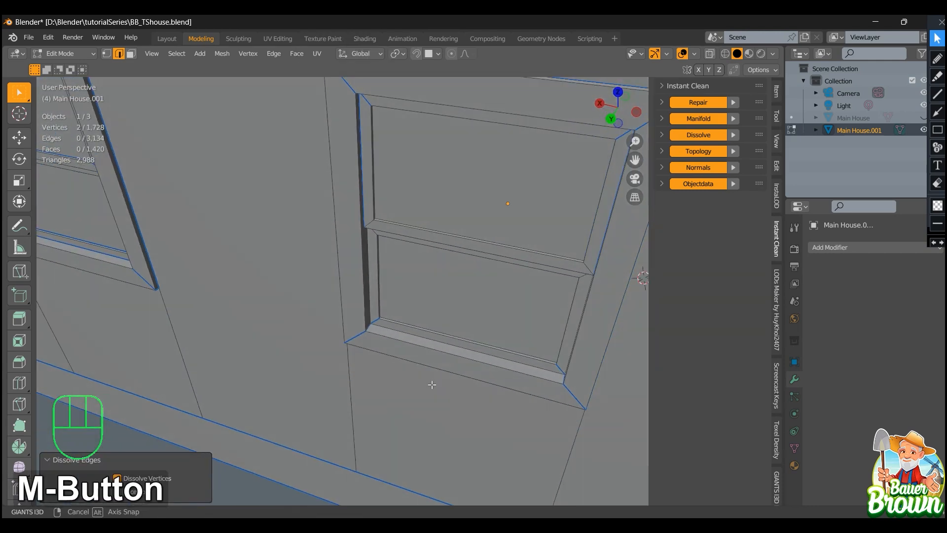
left_click(475, 358, "alt")
left_click(539, 251, "alt+shift")
left_click(378, 306, "alt+shift")
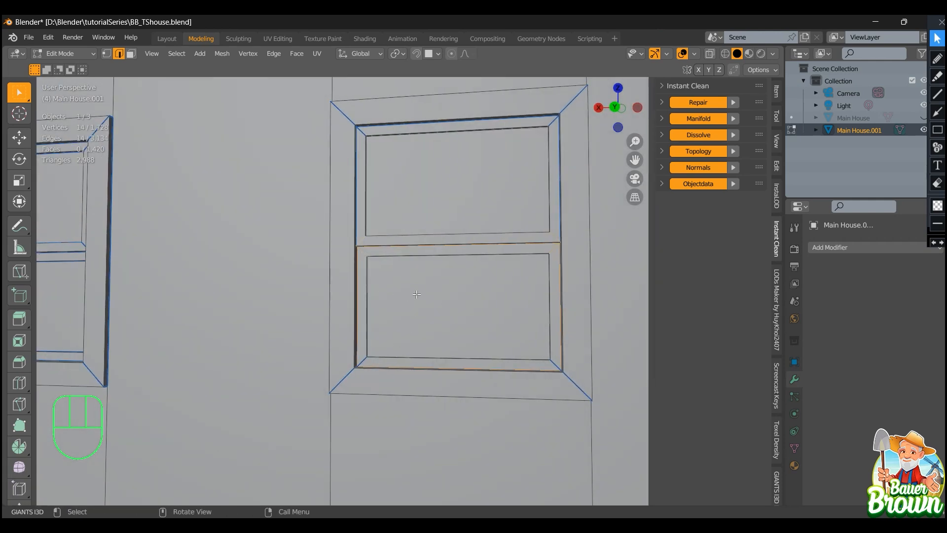
key("u")
key("m")
scroll(411, 300, "down", 1)
scroll(415, 305, "up", 4)
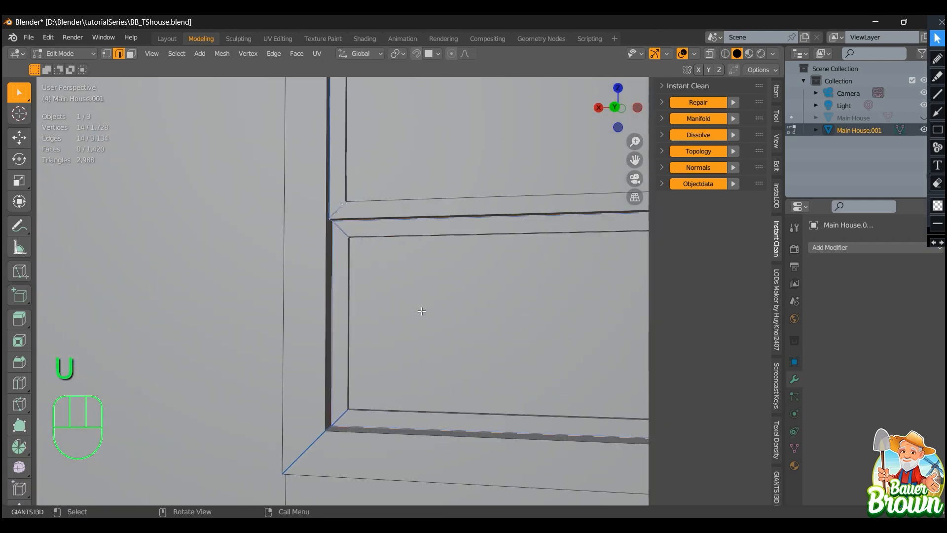
Select the upper and lower glass faces of the second window, mark their borders as seams, and clear the selection
middle_click_drag(420, 311, 465, 343)
key("3")
middle_click_drag(429, 292, 434, 212, "shift")
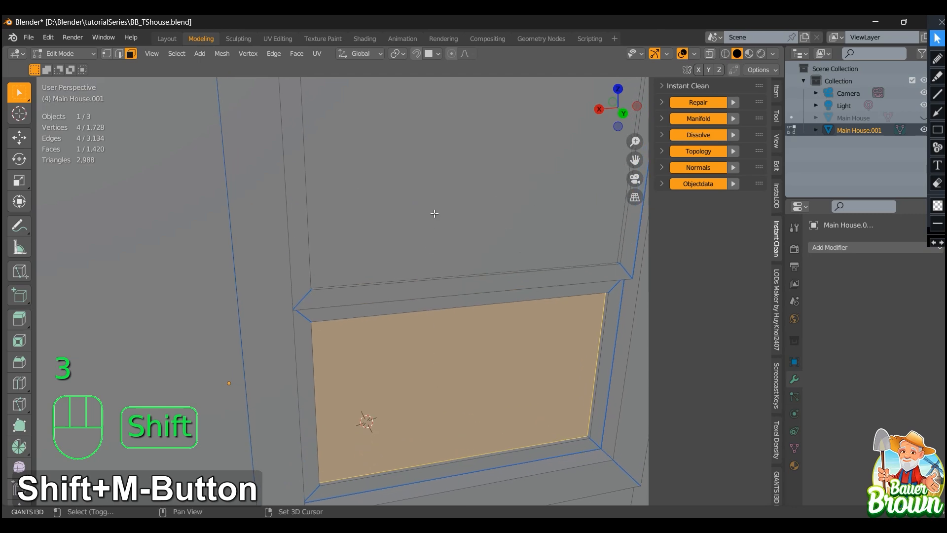
left_click(434, 213, "shift")
key("u")
key("m")
scroll(435, 217, "down", 6)
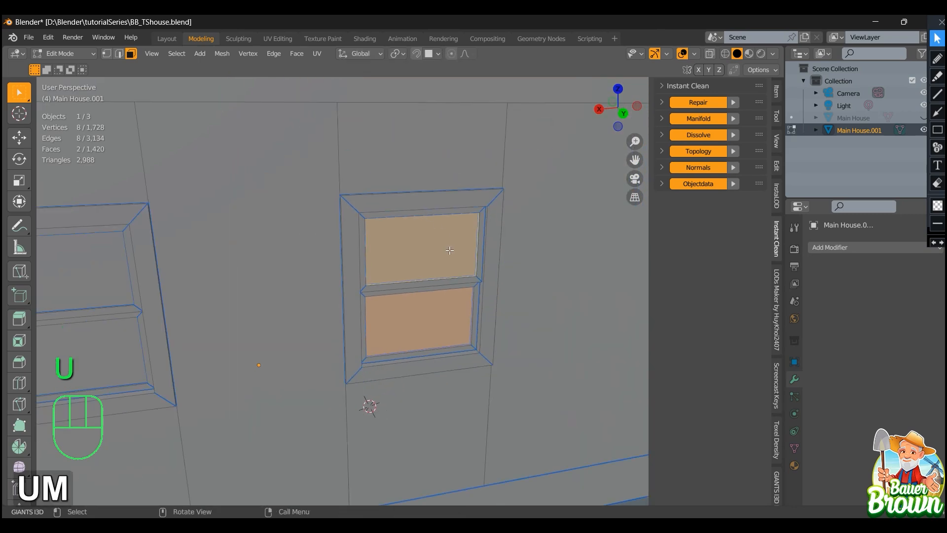
left_click(511, 418)
Mark the short diagonal edge at the corner of the roof overhang's underside as a seam
scroll(488, 408, "up", 4)
middle_click_drag(484, 375, 426, 264)
scroll(489, 345, "up", 3)
scroll(521, 364, "up", 2)
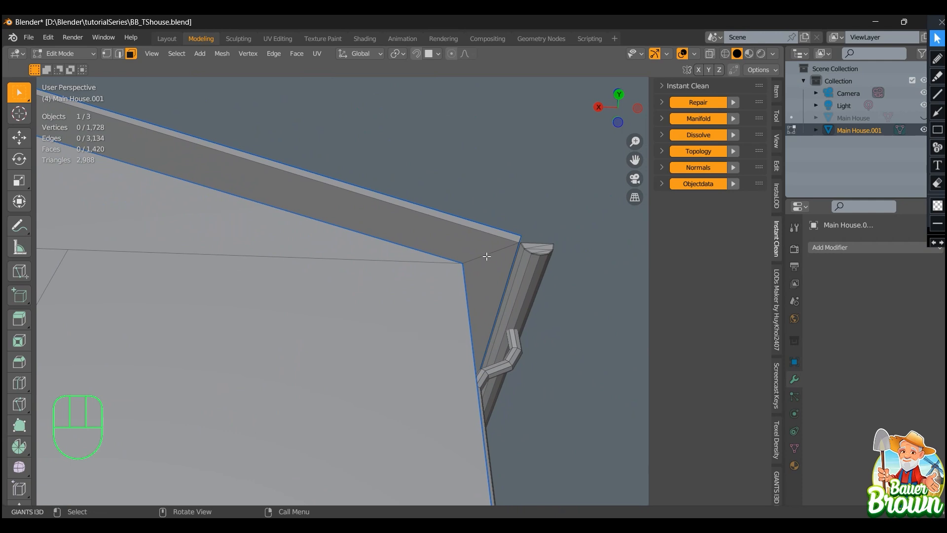
left_click(487, 257, "alt")
key("2")
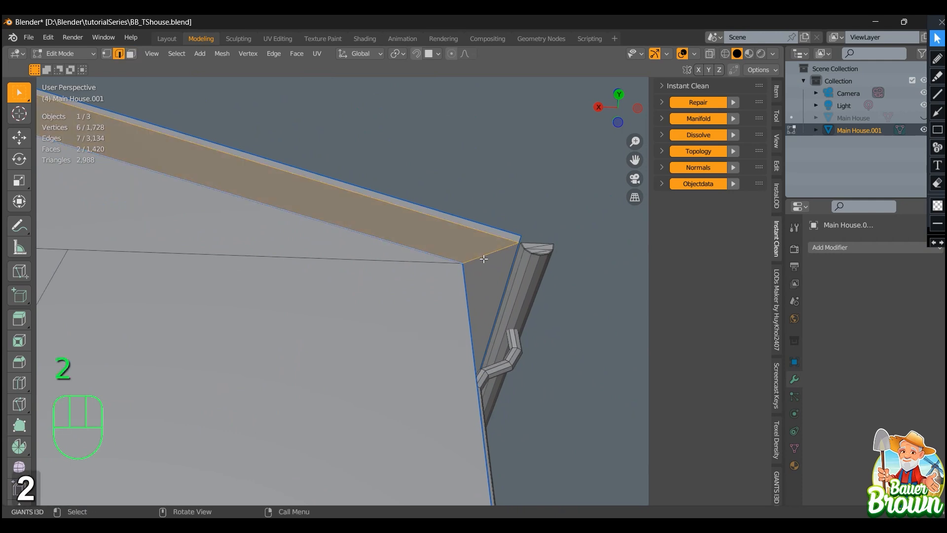
left_click(488, 259, "alt")
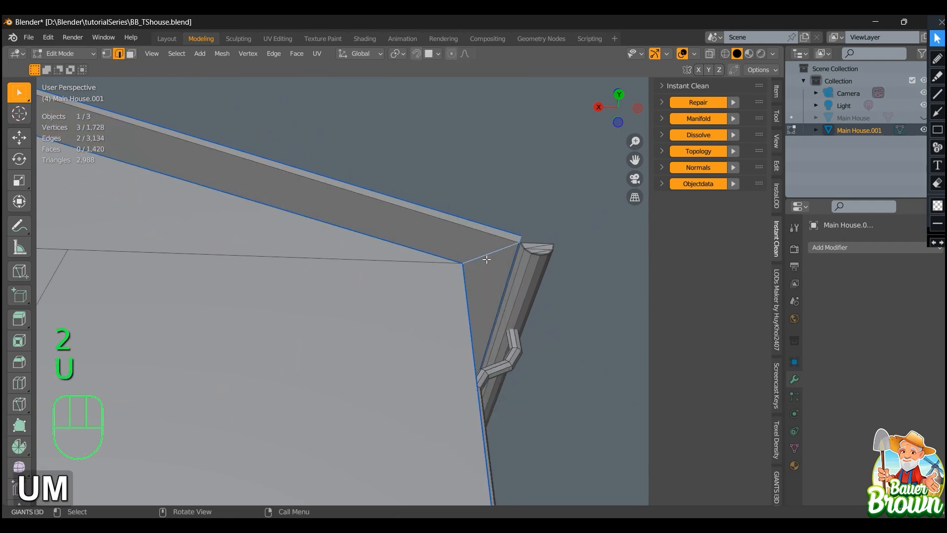
Select the edge line along the top of the long side wall's foundation strip and mark it as a seam
scroll(492, 267, "down", 3)
middle_click_drag(491, 266, 377, 324)
scroll(449, 310, "up", 4)
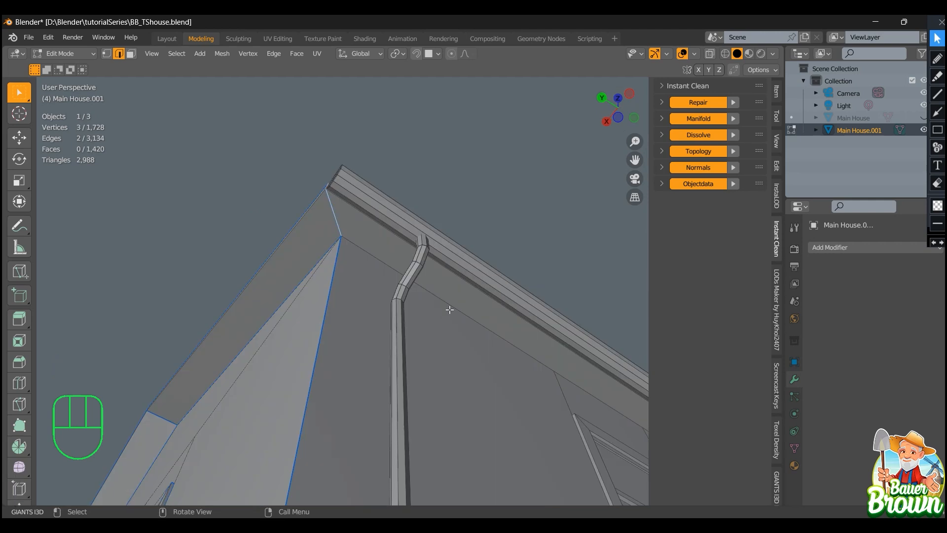
left_click(453, 306, "alt")
middle_click_drag(455, 307, 351, 384)
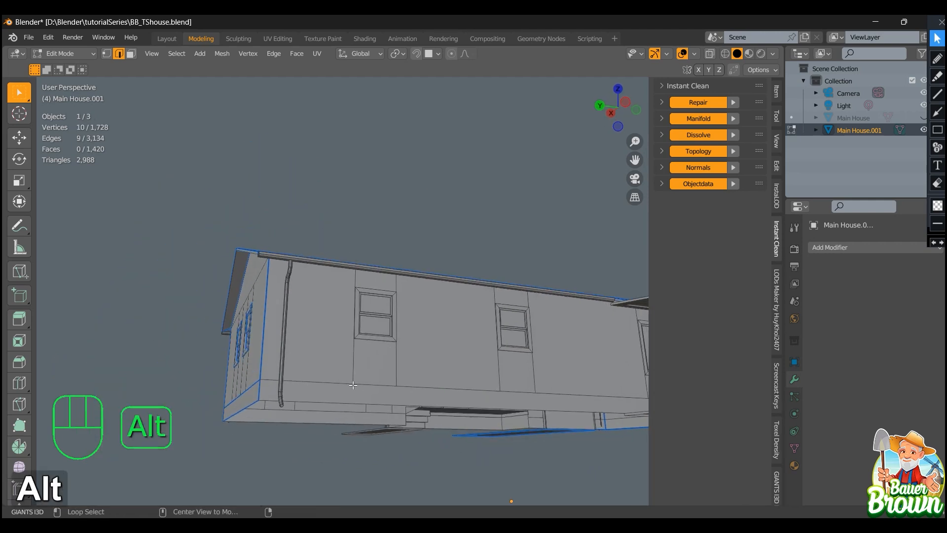
left_click(371, 379, "alt")
key("u")
key("m")
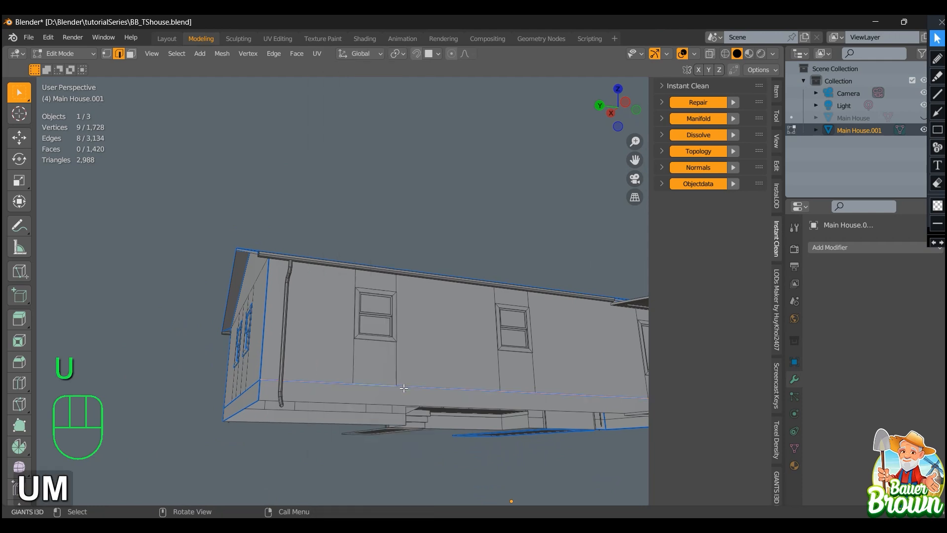
Select the bottom edge loop of the foundation strip around the house and mark it as a seam
key("space")
key("space")
key("space")
key("space")
key("space")
key("space")
key("space")
left_click(382, 402)
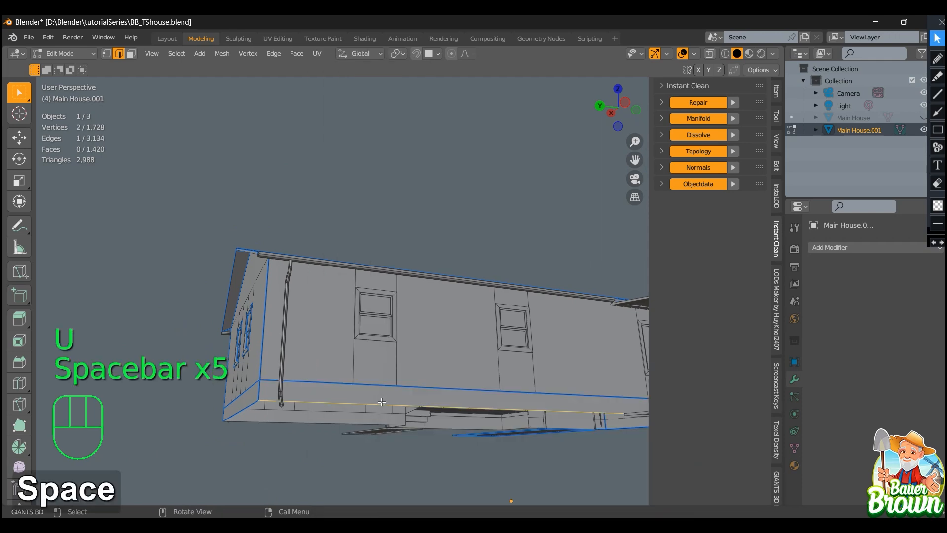
left_click(374, 400, "alt")
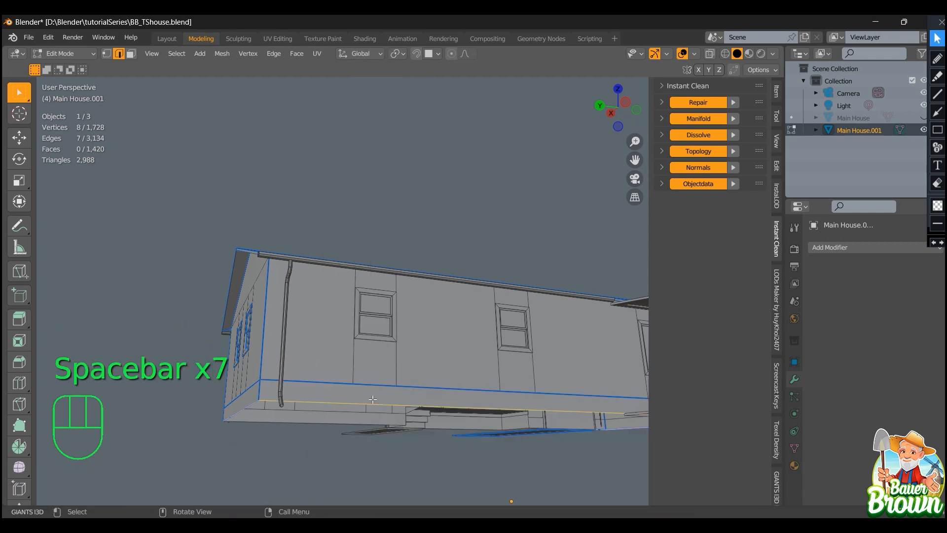
key("u")
key("m")
Inspect the marked seams along the porch, the long side walls and the gable end from several angles
middle_click_drag(373, 399, 479, 328)
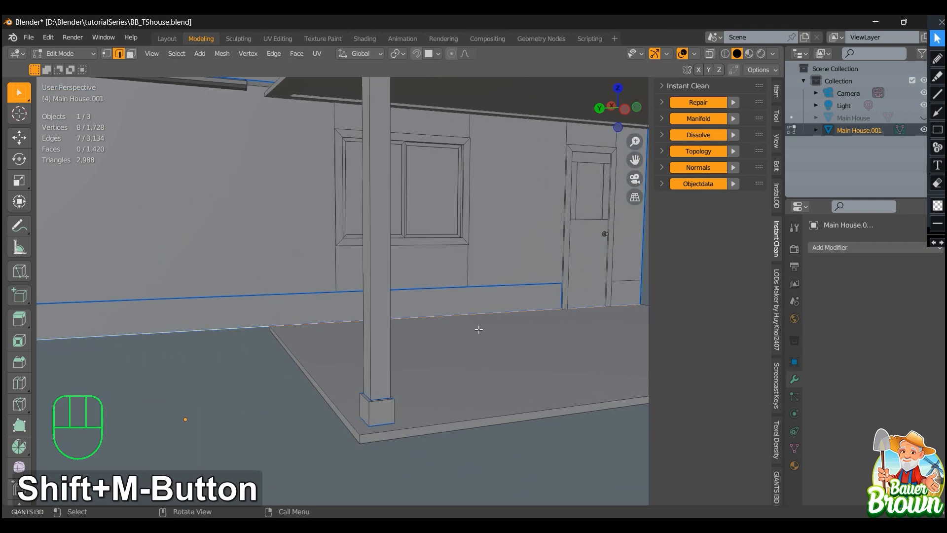
middle_click_drag(356, 326, 296, 306, "shift")
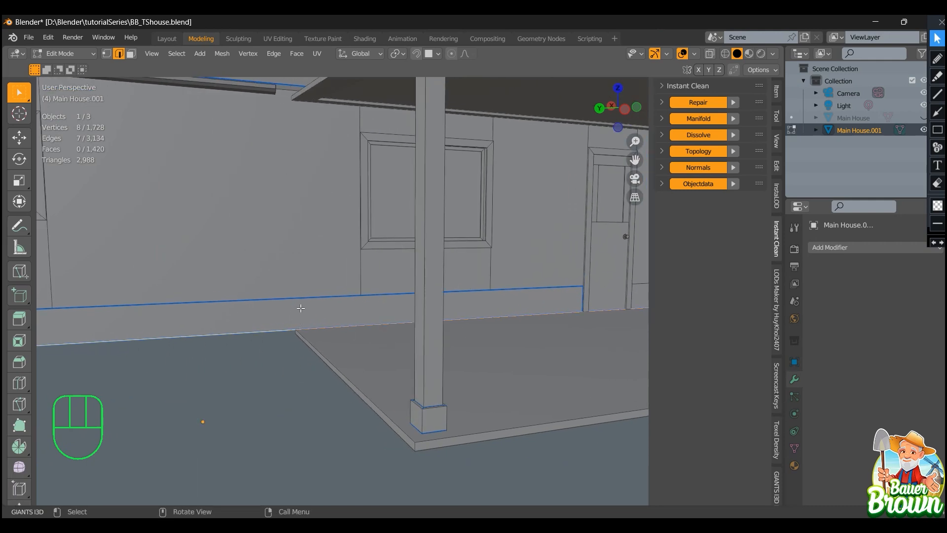
scroll(297, 330, "down", 4)
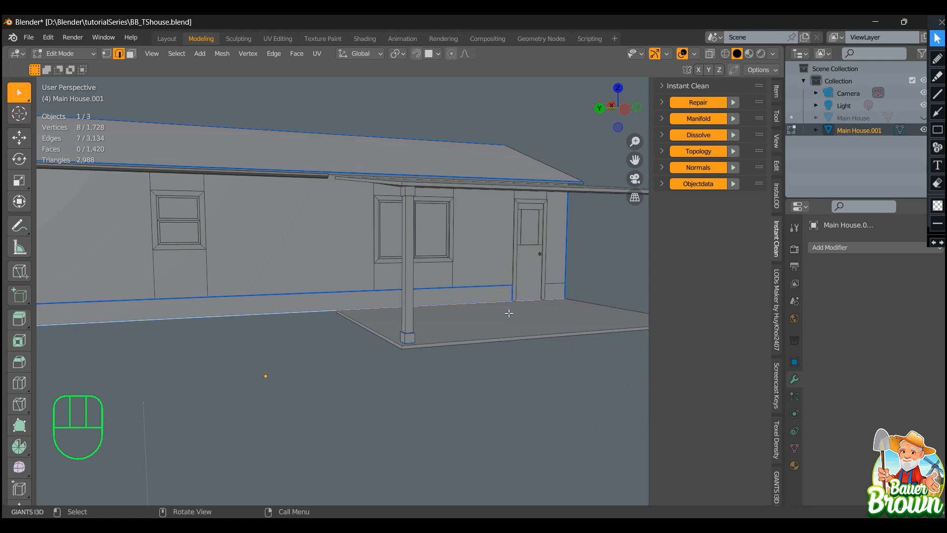
middle_click_drag(508, 313, 448, 335)
scroll(427, 370, "up", 4)
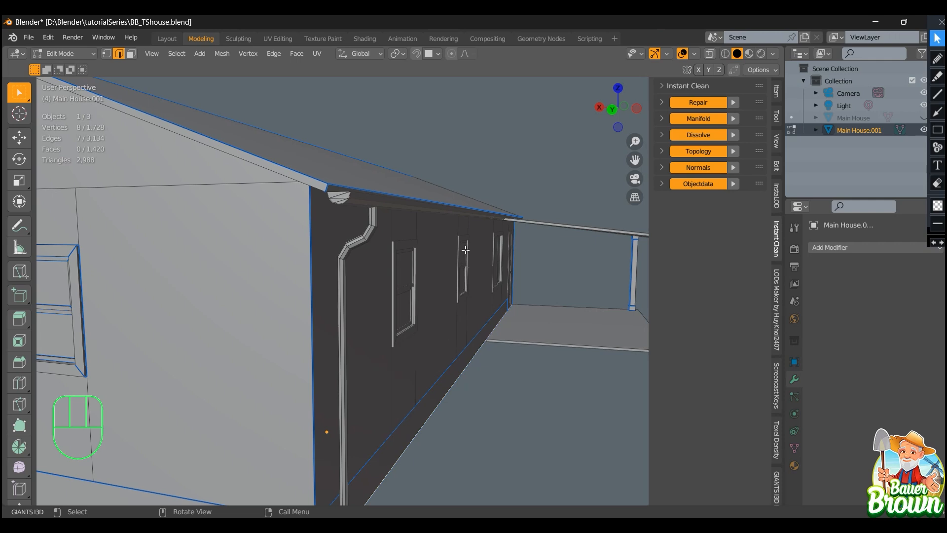
scroll(465, 250, "down", 4)
middle_click_drag(466, 249, 455, 289)
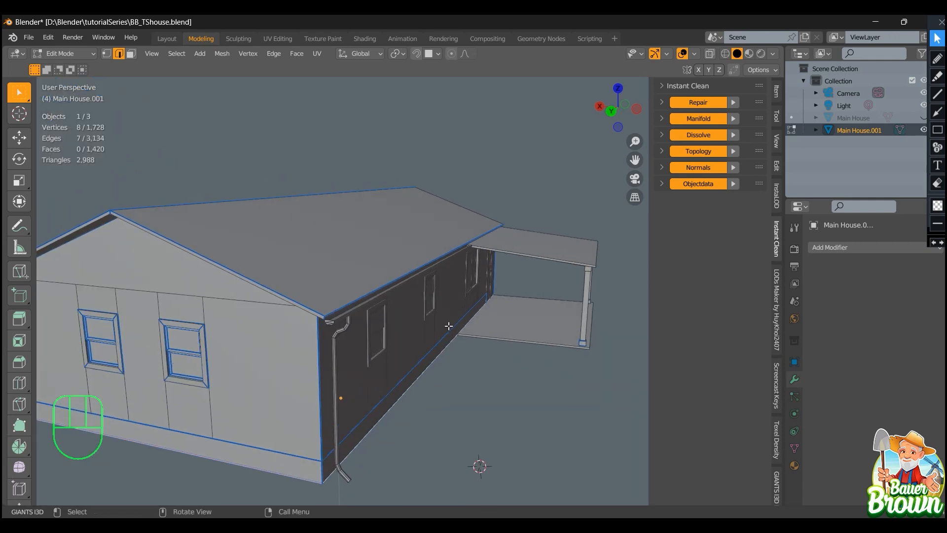
middle_click_drag(449, 326, 437, 342)
scroll(447, 326, "up", 2)
scroll(433, 361, "up", 3)
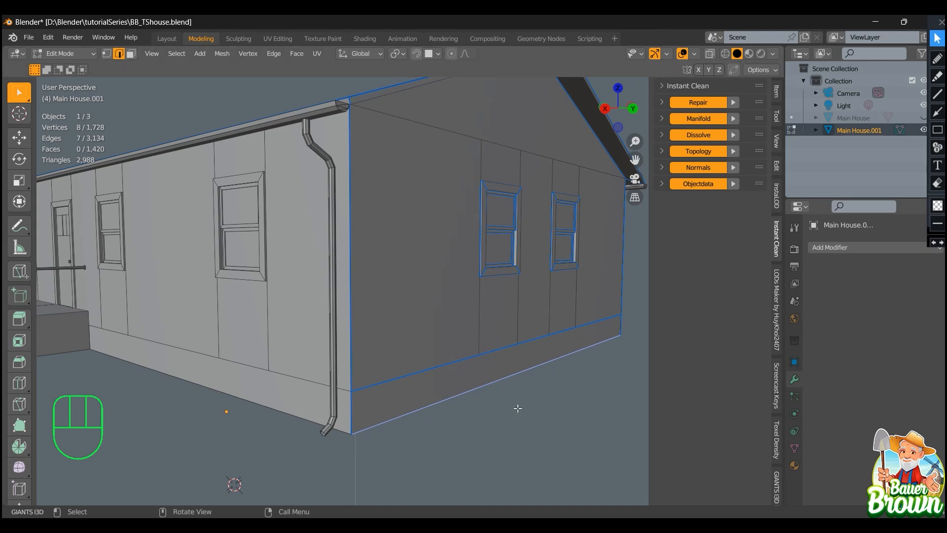
Switch to the web browser and look over the Unwrap Me add-on's product page
mouse_move(530, 525)
mouse_move(476, 525)
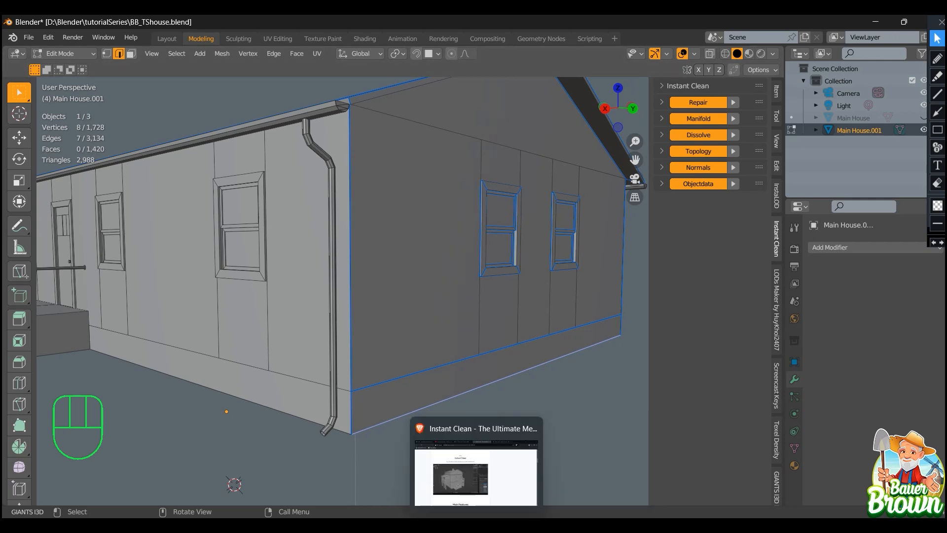
left_click(461, 449)
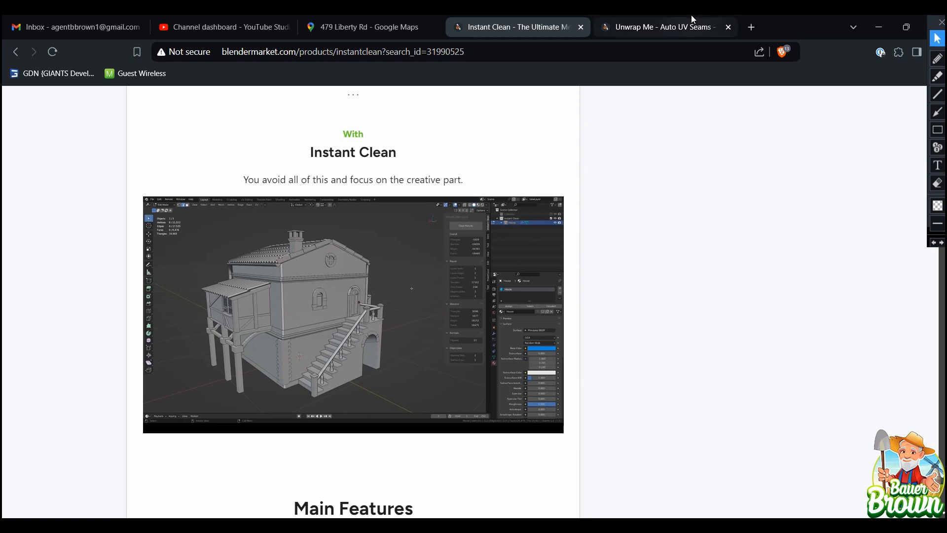
key("ctrl+Tab")
scroll(299, 358, "down", 1)
scroll(300, 358, "down", 1)
scroll(300, 359, "up", 1)
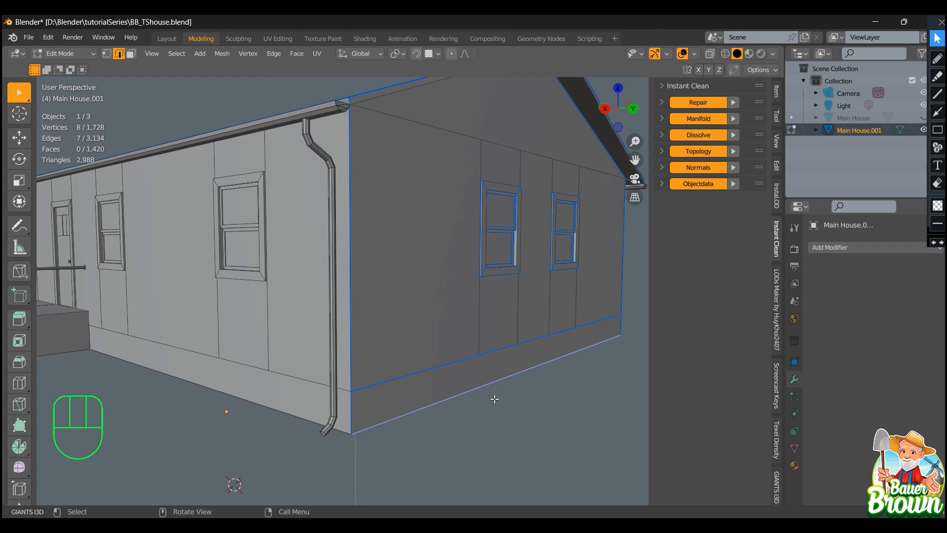
Back in Blender, examine the house's walls, windows and porch for edges that still lack seams
middle_click_drag(406, 364, 364, 348)
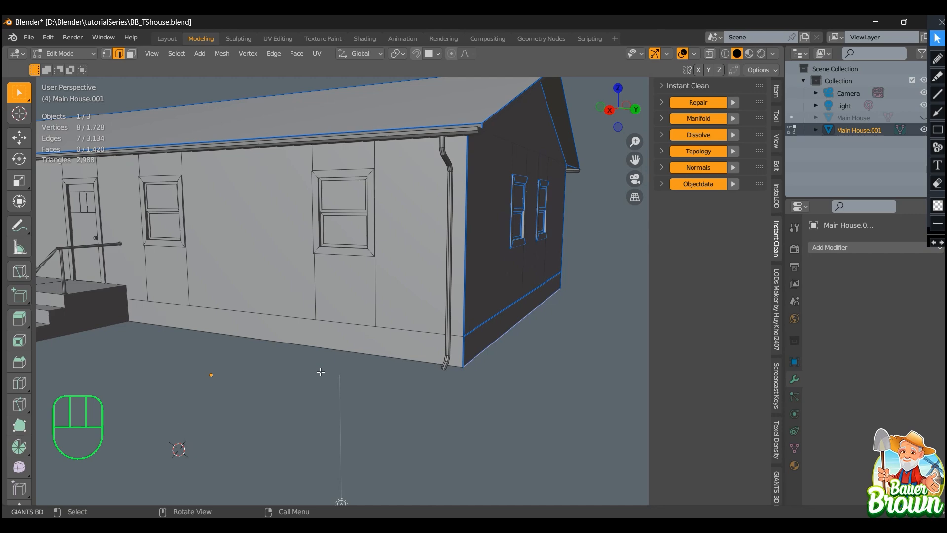
scroll(321, 372, "down", 3)
middle_click_drag(320, 372, 450, 335)
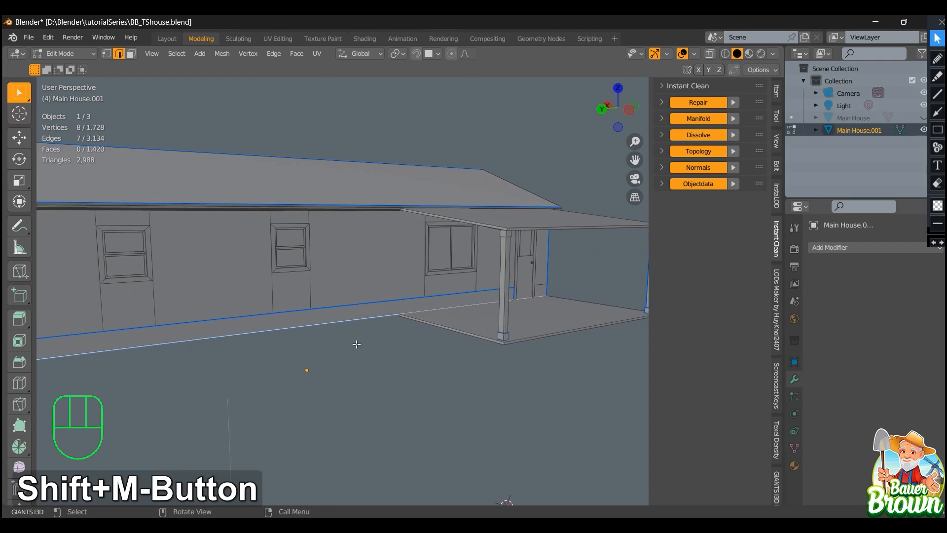
scroll(346, 342, "up", 1)
middle_click_drag(318, 337, 400, 350, "shift")
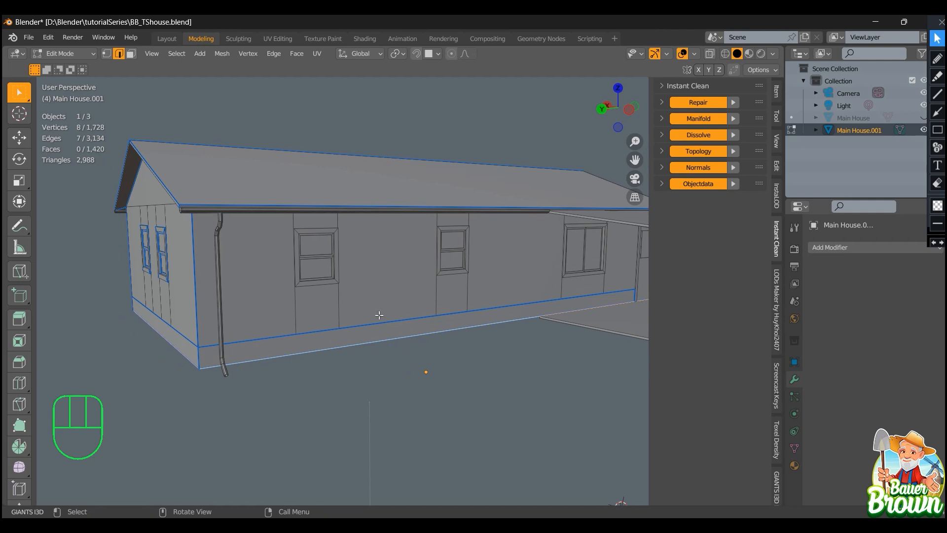
scroll(379, 315, "down", 3)
scroll(379, 314, "up", 3)
scroll(378, 315, "down", 3)
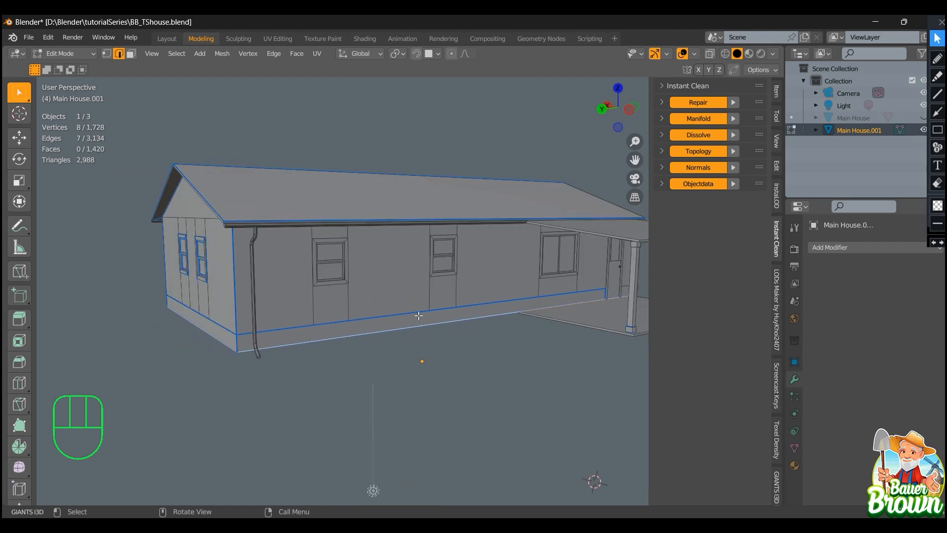
middle_click_drag(446, 310, 388, 332)
scroll(334, 319, "up", 3)
middle_click_drag(387, 331, 418, 305, "shift")
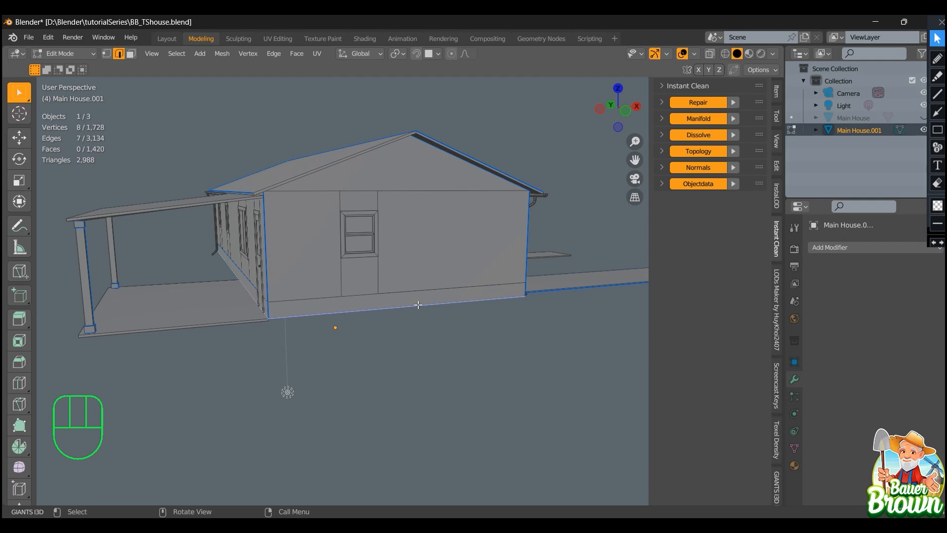
Open the UV Editing workspace and examine the house's existing UV layout, including the wall and window islands
left_click(279, 38)
scroll(247, 249, "down", 5)
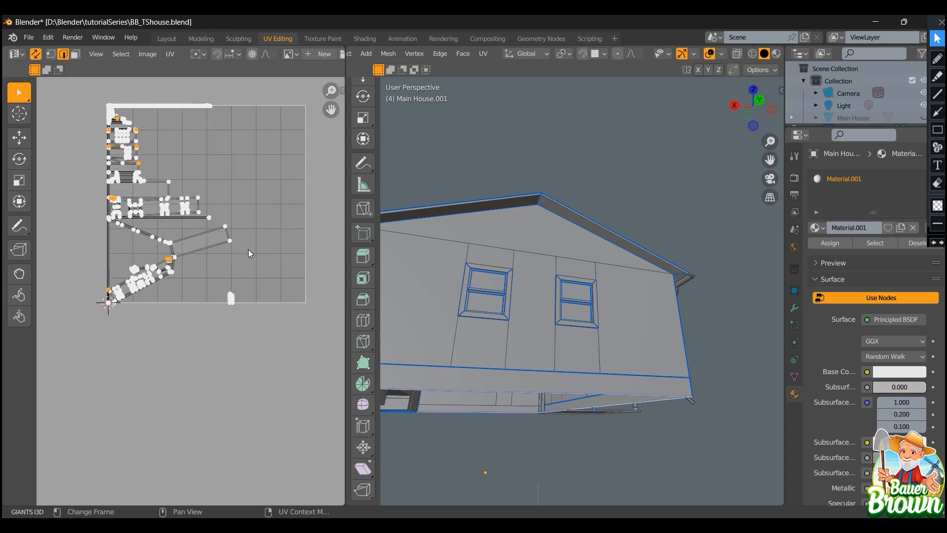
scroll(248, 249, "up", 3)
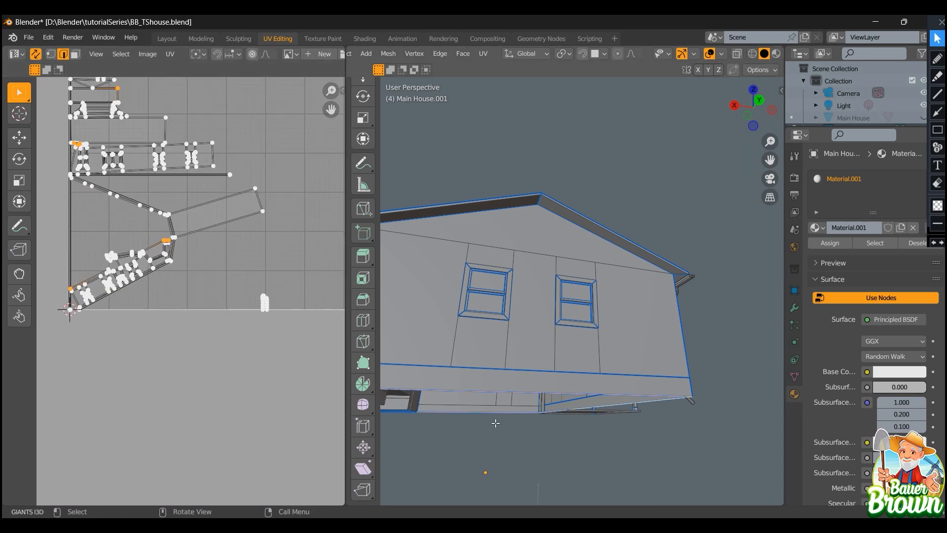
middle_click_drag(496, 423, 442, 434)
scroll(230, 249, "down", 4)
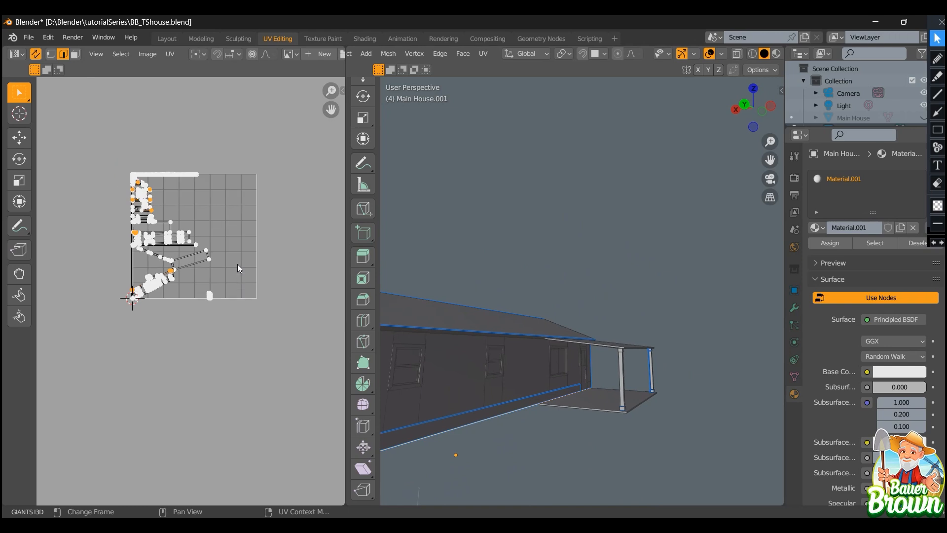
scroll(197, 232, "up", 3)
middle_click_drag(178, 217, 165, 266, "shift")
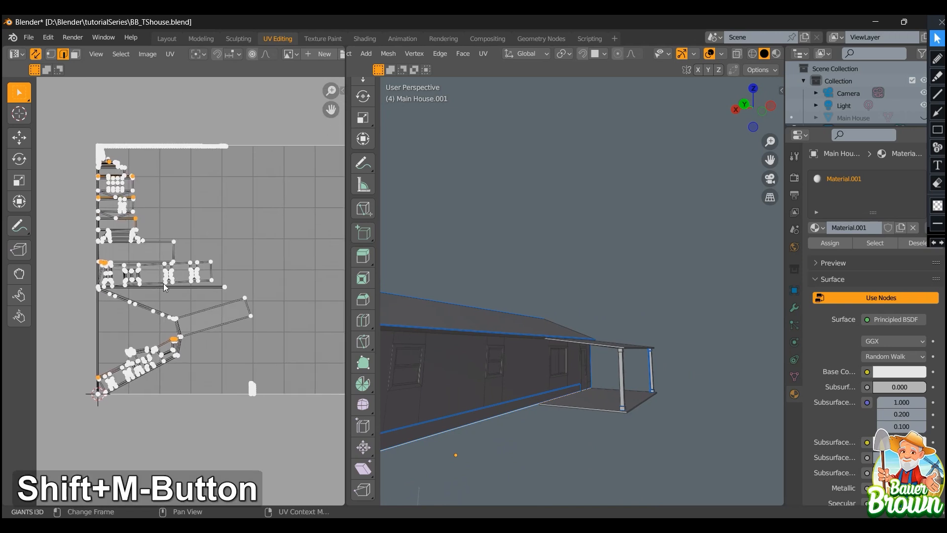
scroll(166, 264, "up", 4)
scroll(164, 260, "down", 3)
scroll(164, 257, "up", 4)
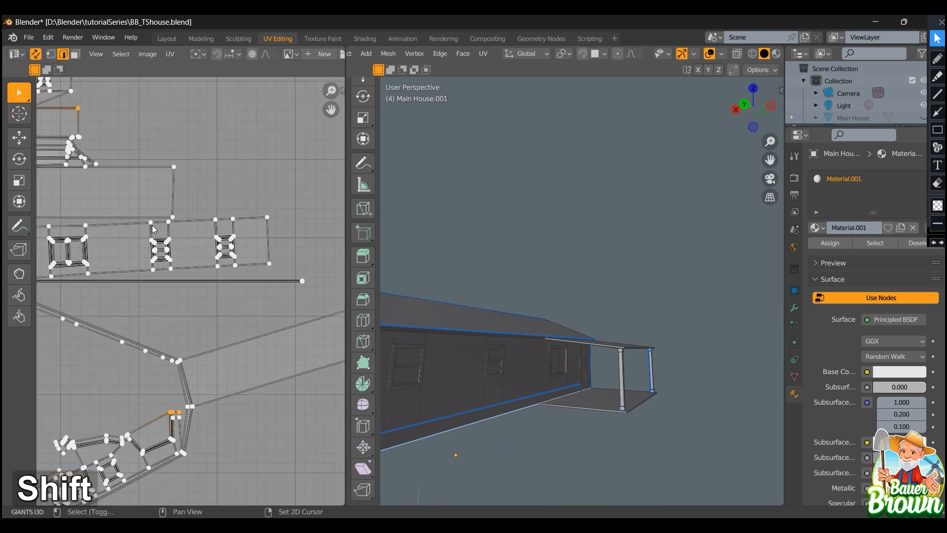
middle_click_drag(152, 225, 162, 256, "shift")
scroll(162, 256, "down", 2)
middle_click_drag(220, 324, 145, 272, "shift")
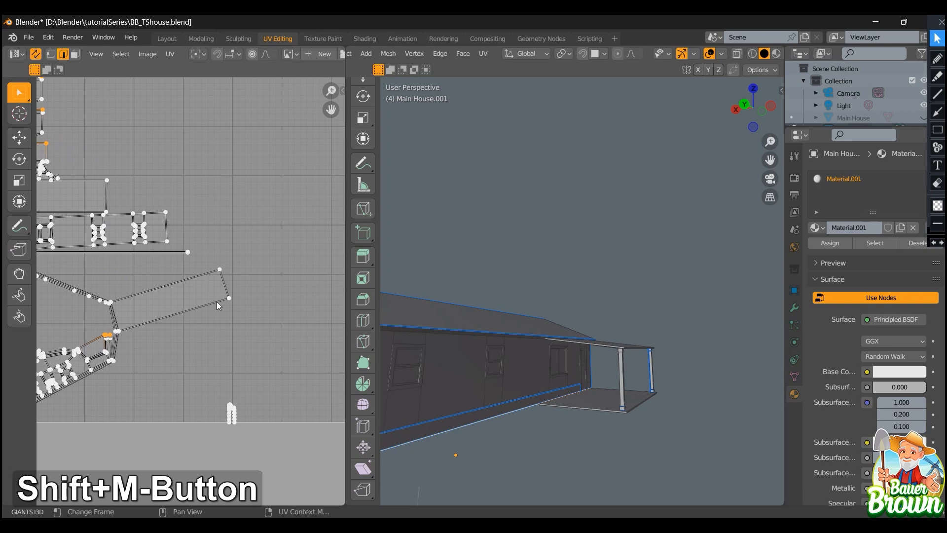
scroll(146, 271, "down", 4)
middle_click_drag(241, 261, 245, 287, "shift")
scroll(244, 289, "up", 3)
scroll(244, 289, "down", 2)
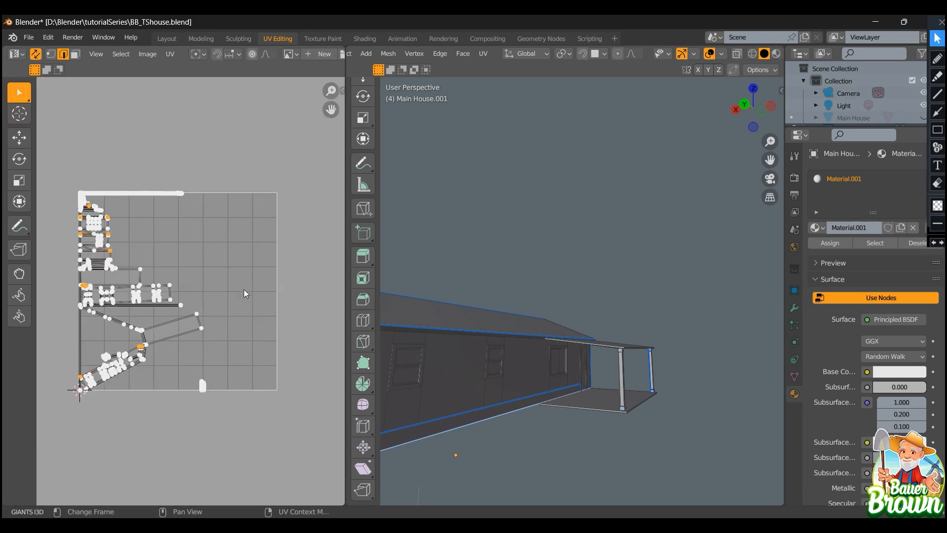
scroll(530, 292, "down", 3)
Return to the Modeling workspace and view the whole house from the porch side
middle_click_drag(531, 291, 539, 384)
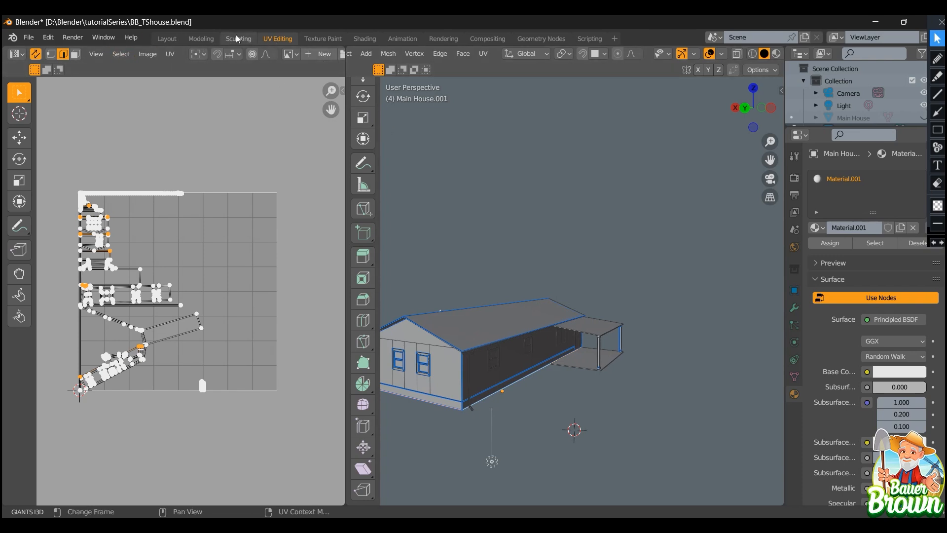
left_click(205, 38)
middle_click_drag(312, 444, 457, 437)
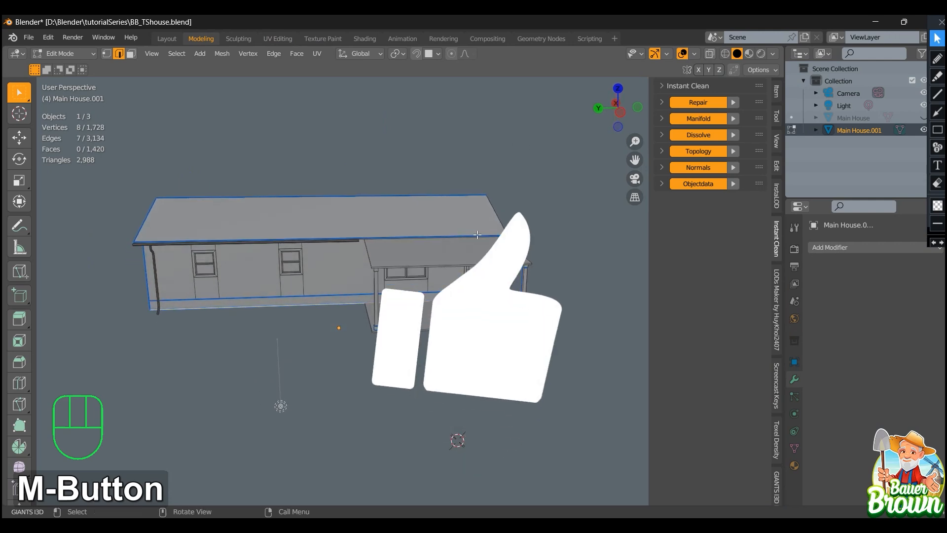